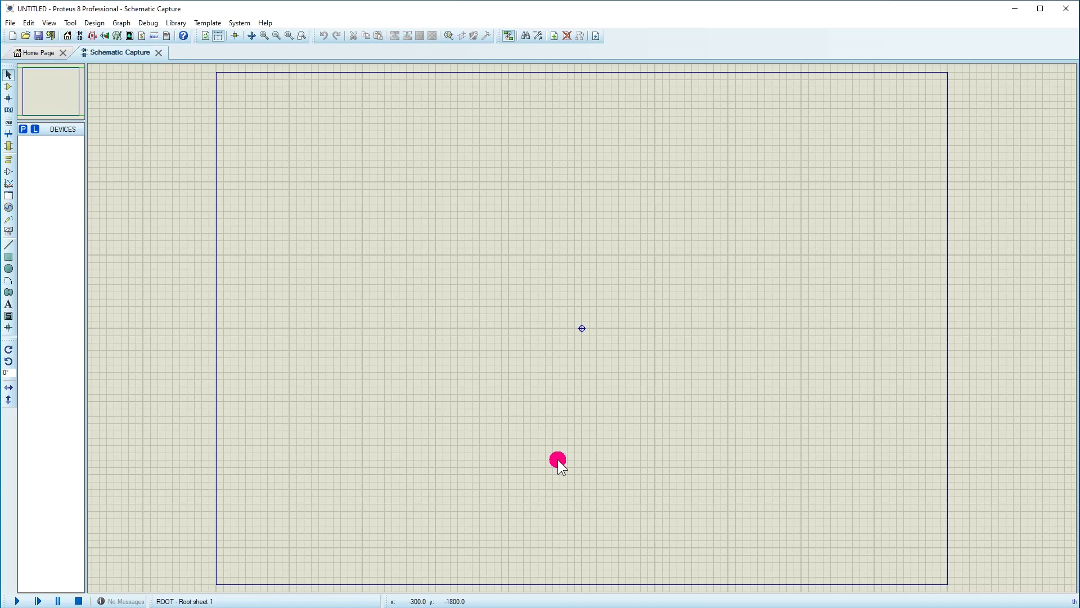
{"action": "left_click", "coordinate": [9, 24]}
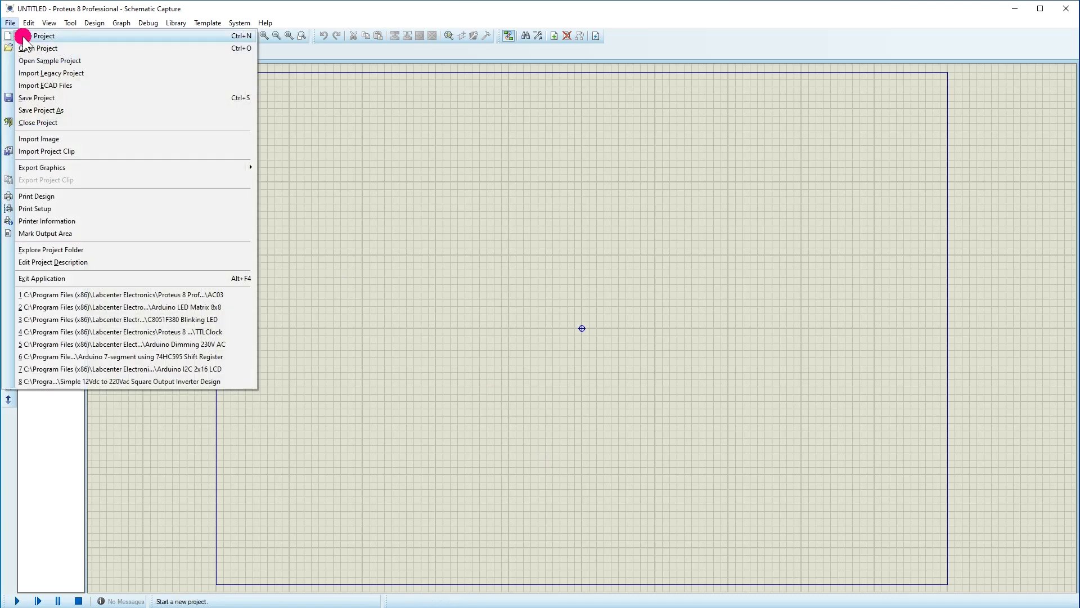
{"action": "left_click", "coordinate": [334, 75]}
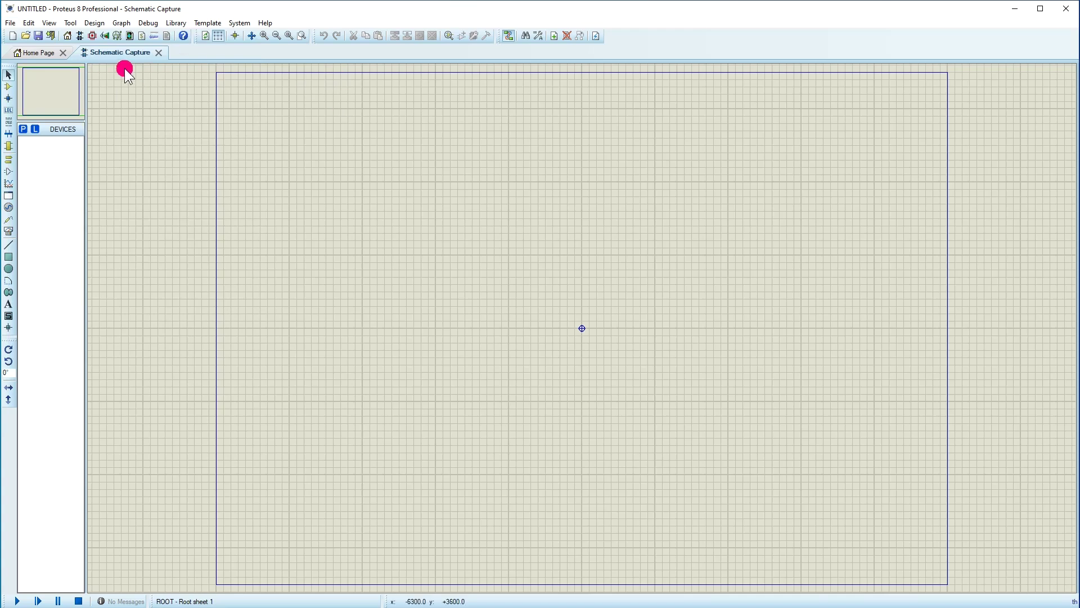
Set the schematic sheet size to the User format of 6in by 3in and fit the whole sheet in view
{"action": "left_click", "coordinate": [236, 23]}
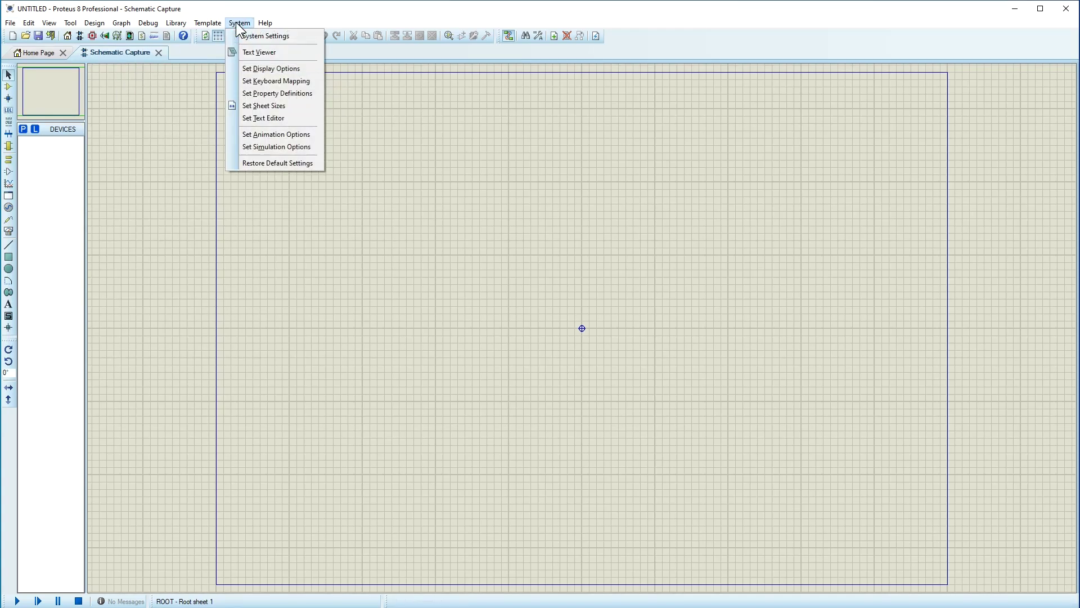
{"action": "left_click", "coordinate": [249, 106]}
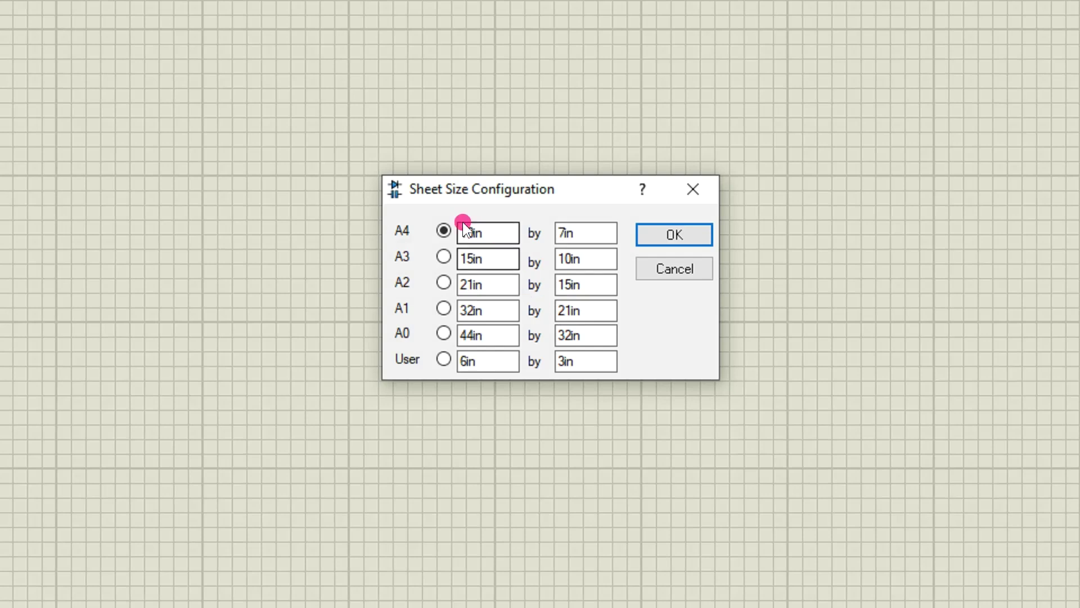
{"action": "left_click", "coordinate": [444, 359]}
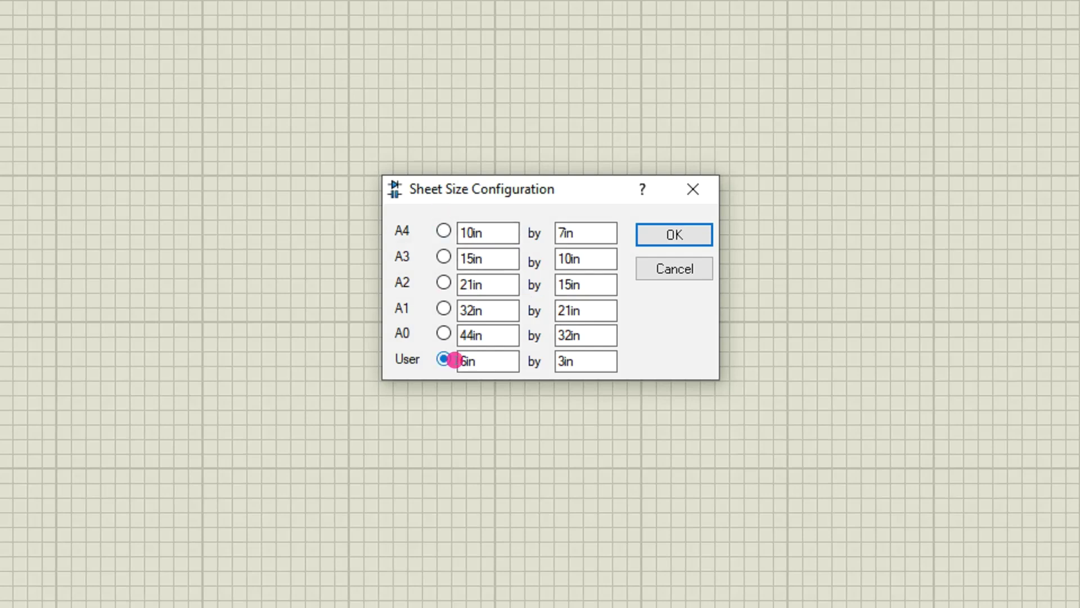
{"action": "left_click", "coordinate": [585, 371]}
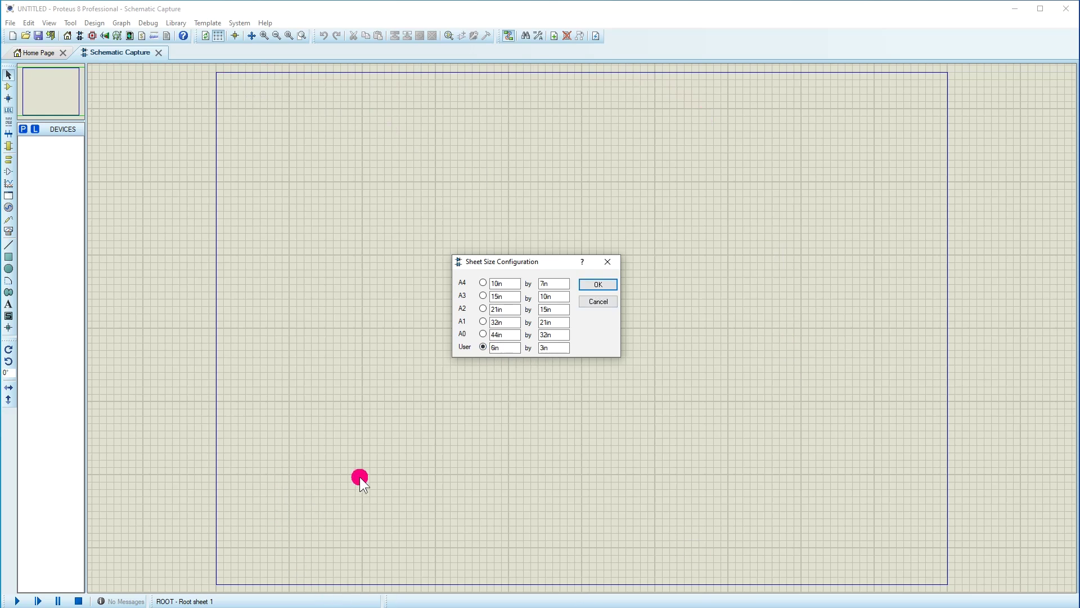
{"action": "left_click", "coordinate": [602, 282]}
{"action": "left_click", "coordinate": [410, 225]}
{"action": "left_click", "coordinate": [814, 329]}
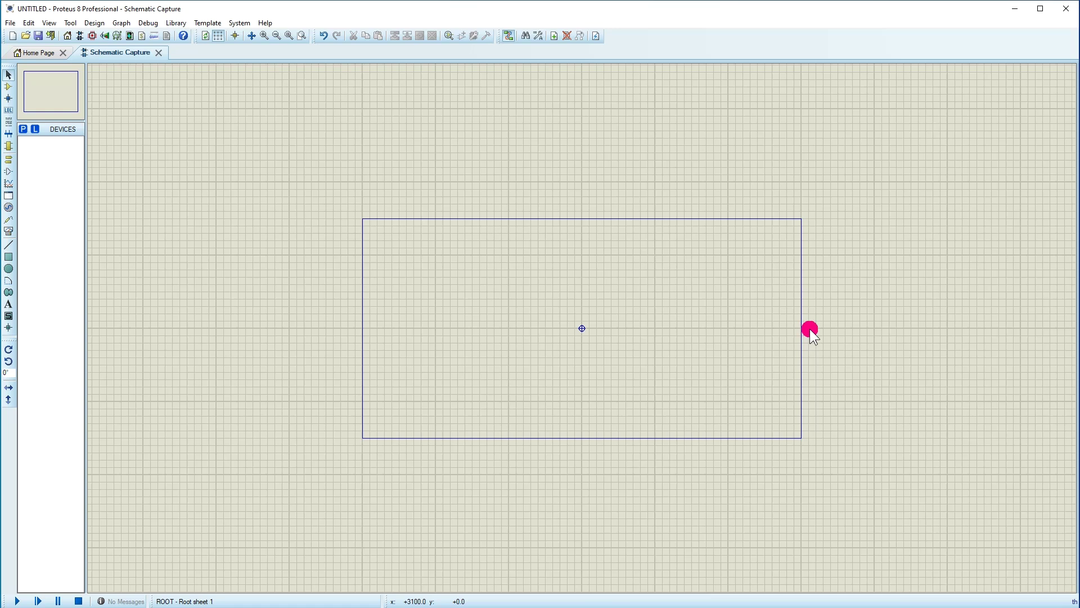
{"action": "left_click", "coordinate": [288, 36]}
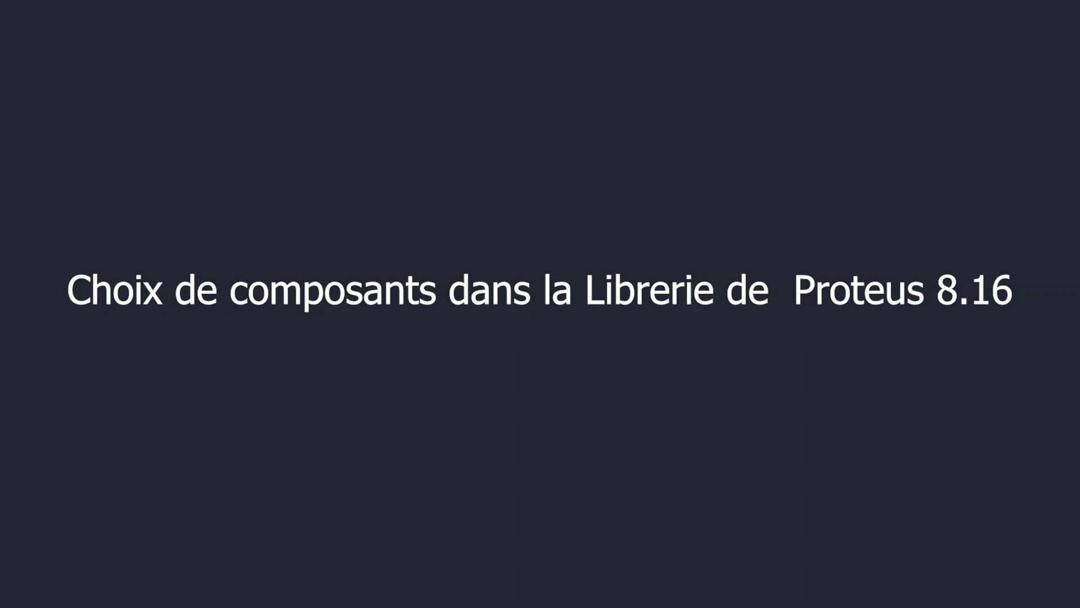
In component mode, search the device library for 2n3055 and add the 2N3055 NPN power transistor to the device list
{"action": "left_click", "coordinate": [8, 88]}
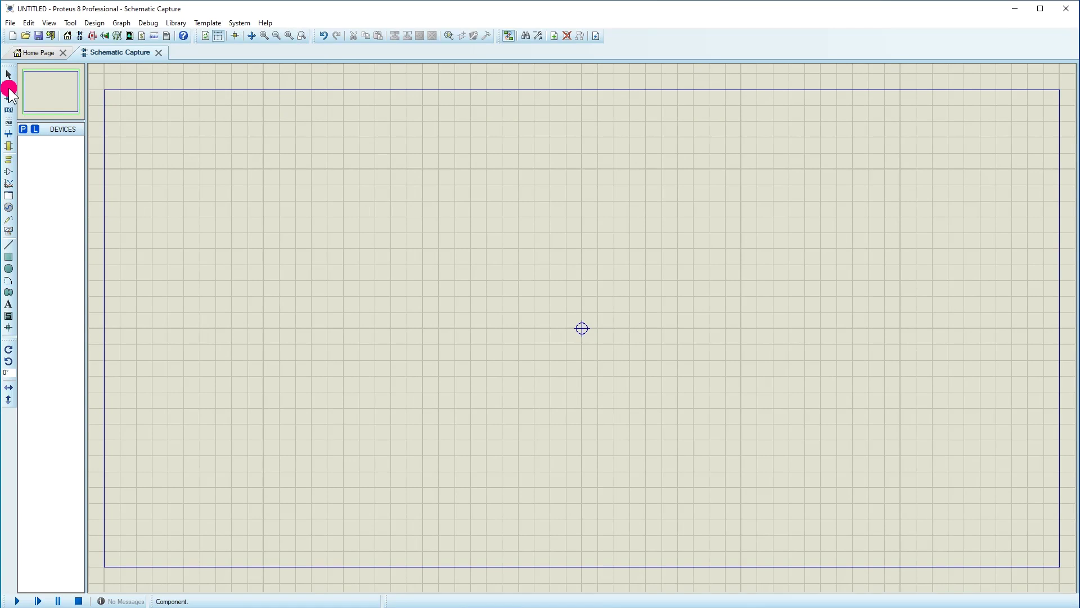
{"action": "left_click", "coordinate": [8, 86]}
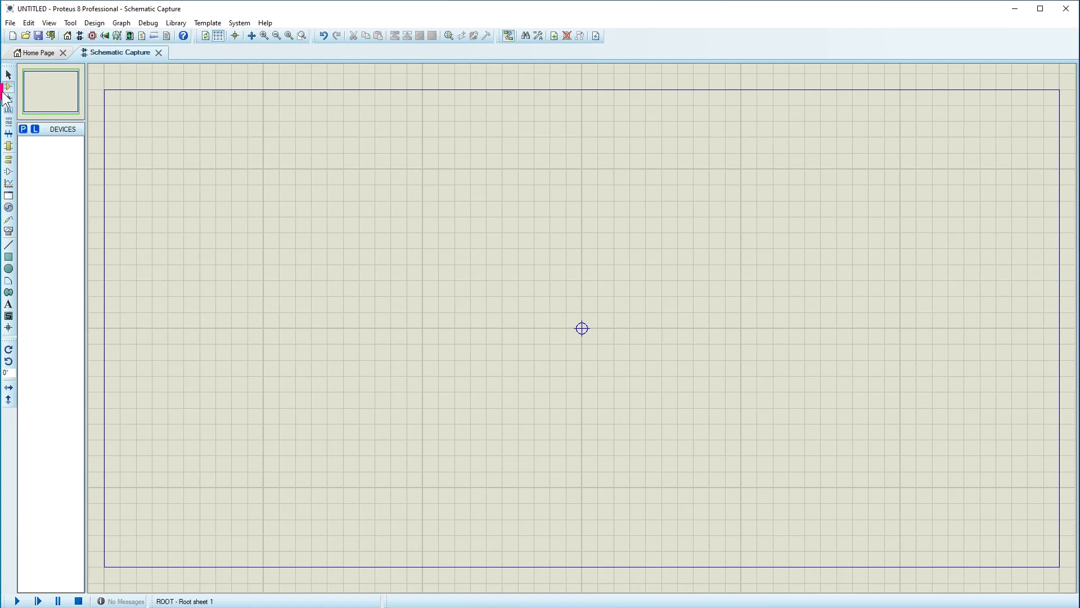
{"action": "left_click", "coordinate": [22, 130]}
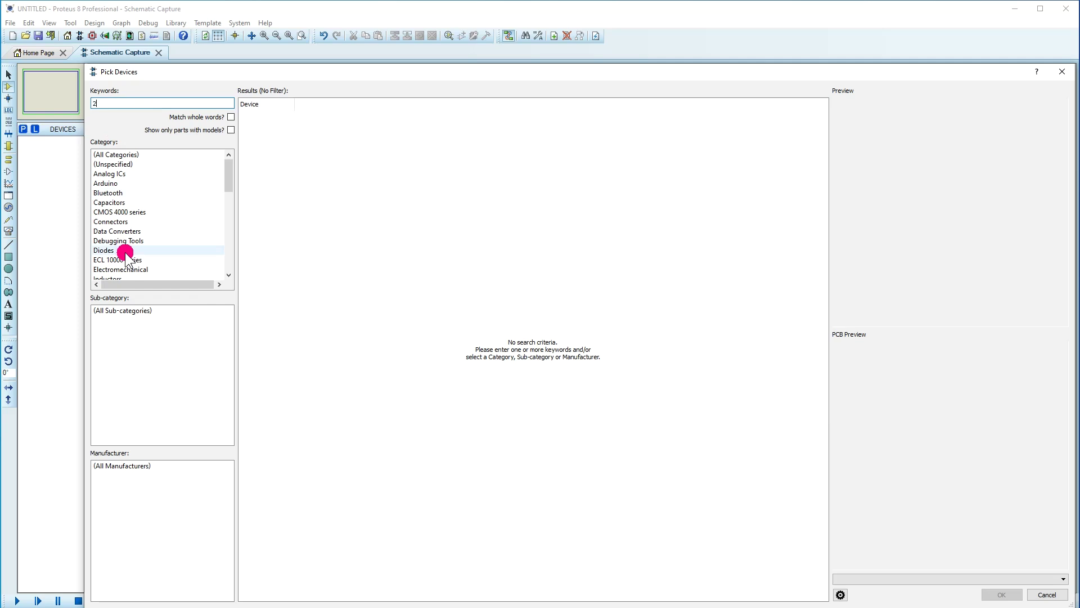
{"action": "type", "text": "n3055"}
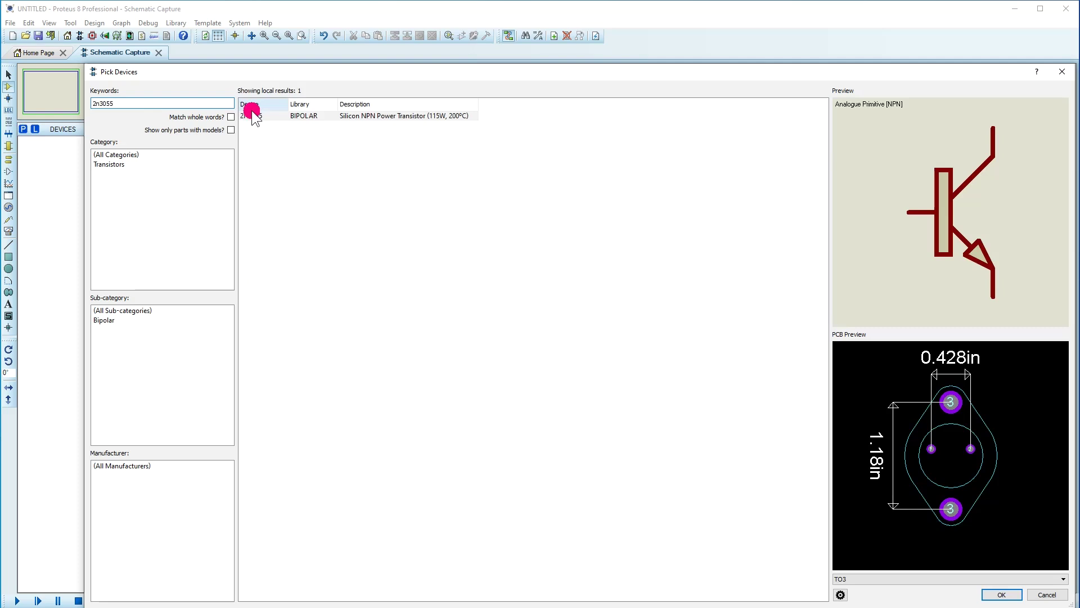
{"action": "left_click", "coordinate": [252, 115]}
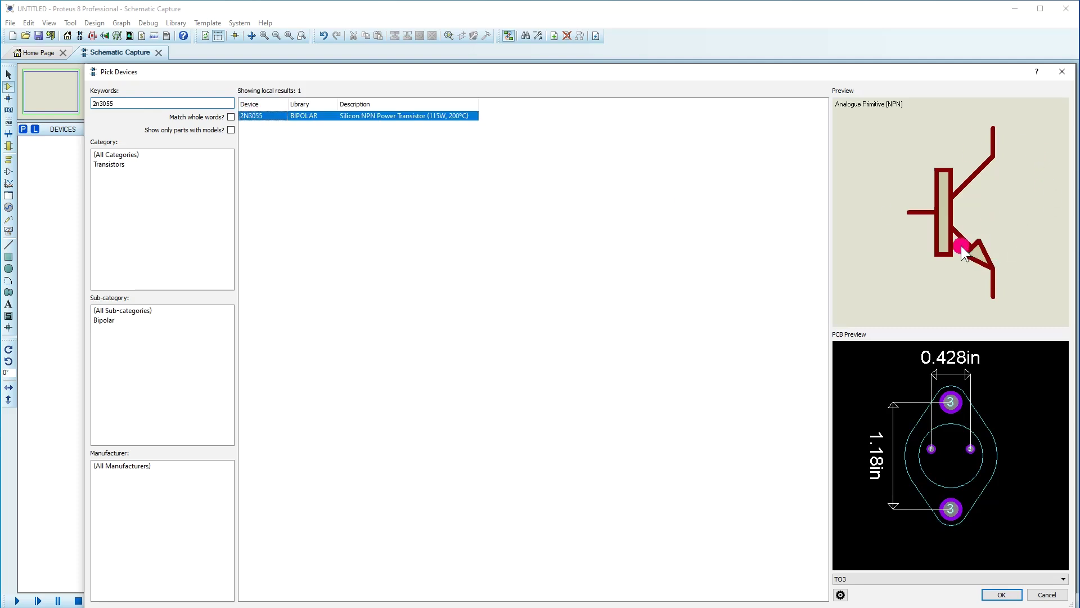
{"action": "double_click", "coordinate": [260, 119]}
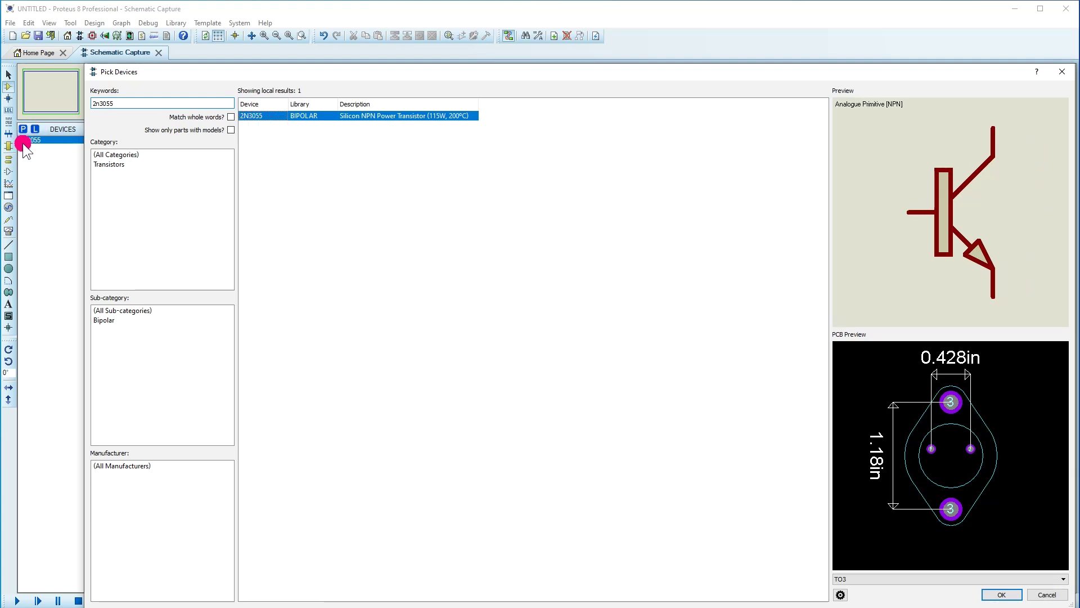
Search the library for res and add the generic resistor RES from the DEVICE library to the device list
{"action": "double_click", "coordinate": [130, 103]}
{"action": "type", "text": "res"}
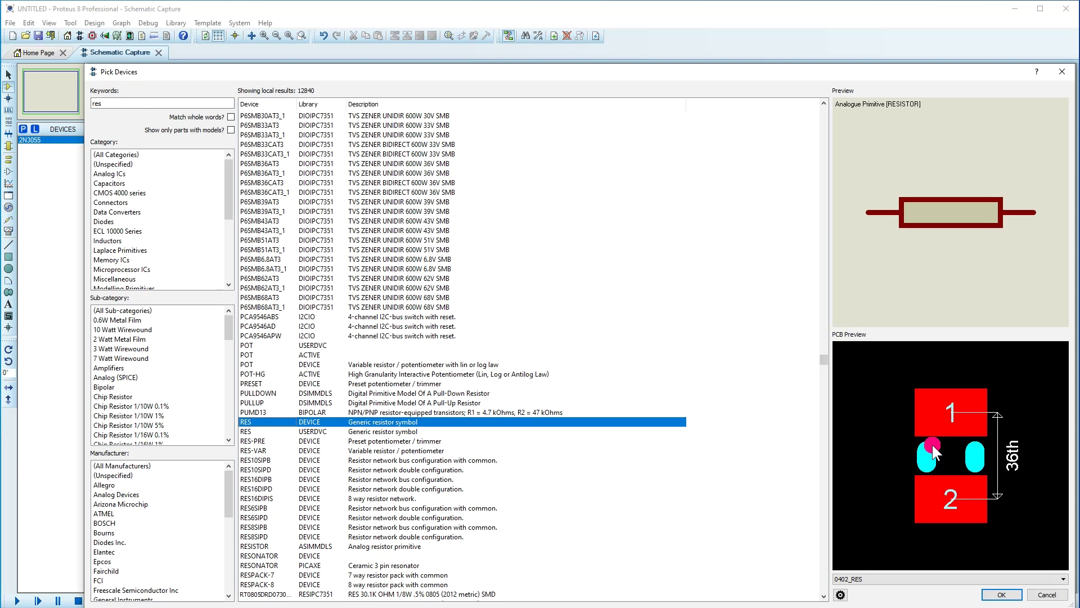
{"action": "double_click", "coordinate": [250, 422]}
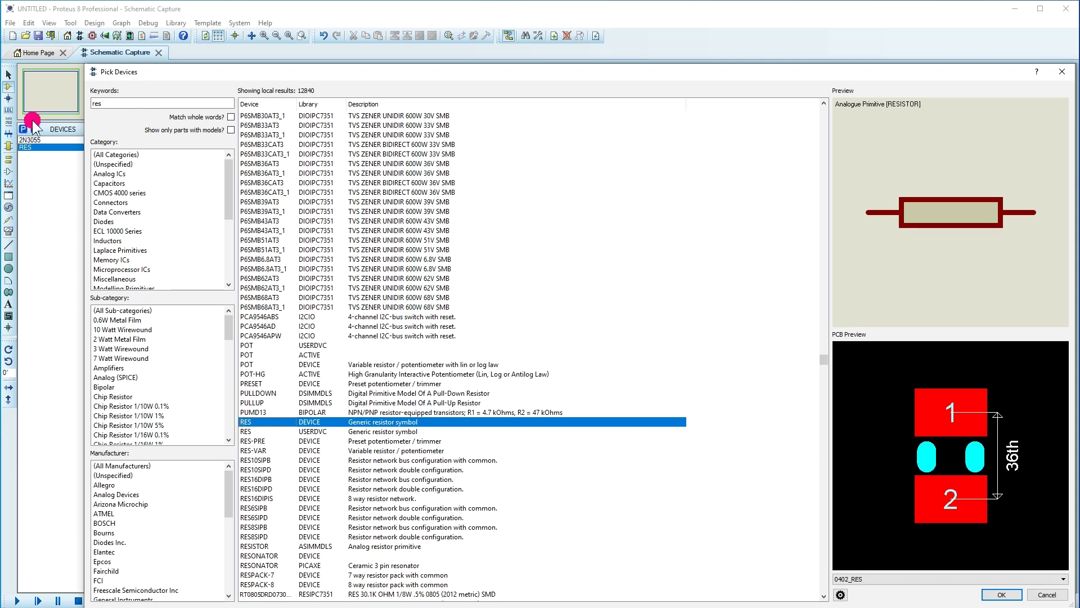
Search the library for batt and add the BATTERY DC voltage source from the ACTIVE library to the device list
{"action": "double_click", "coordinate": [110, 102]}
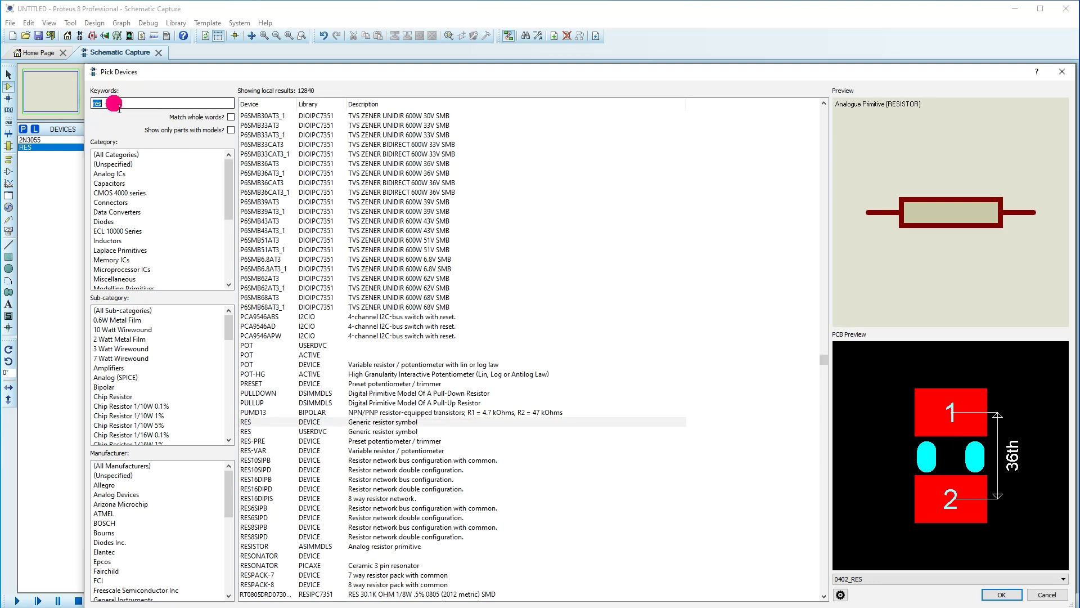
{"action": "type", "text": "batt"}
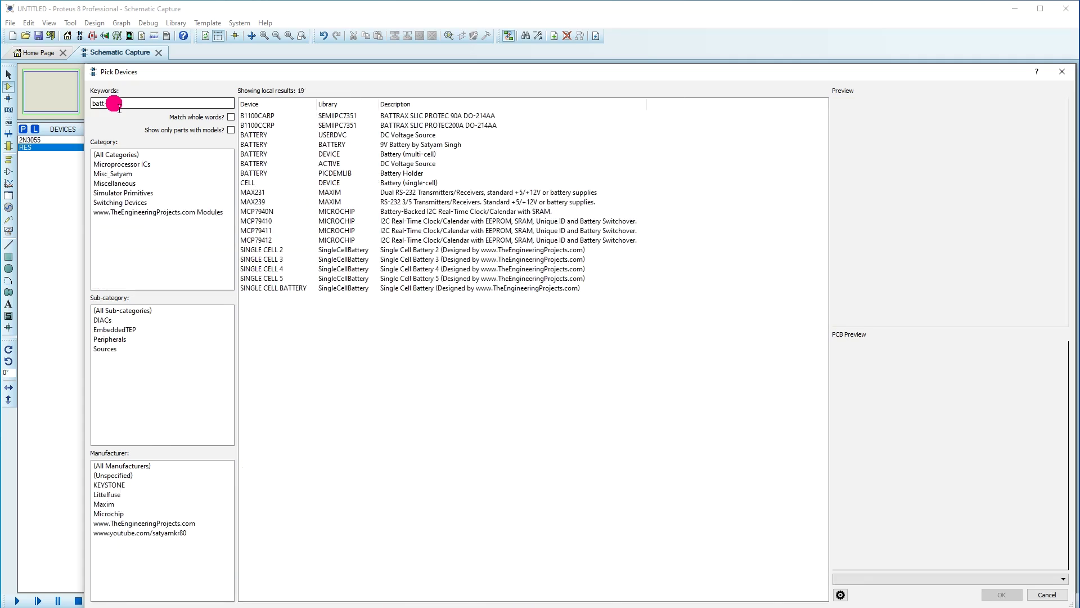
{"action": "left_click", "coordinate": [269, 164]}
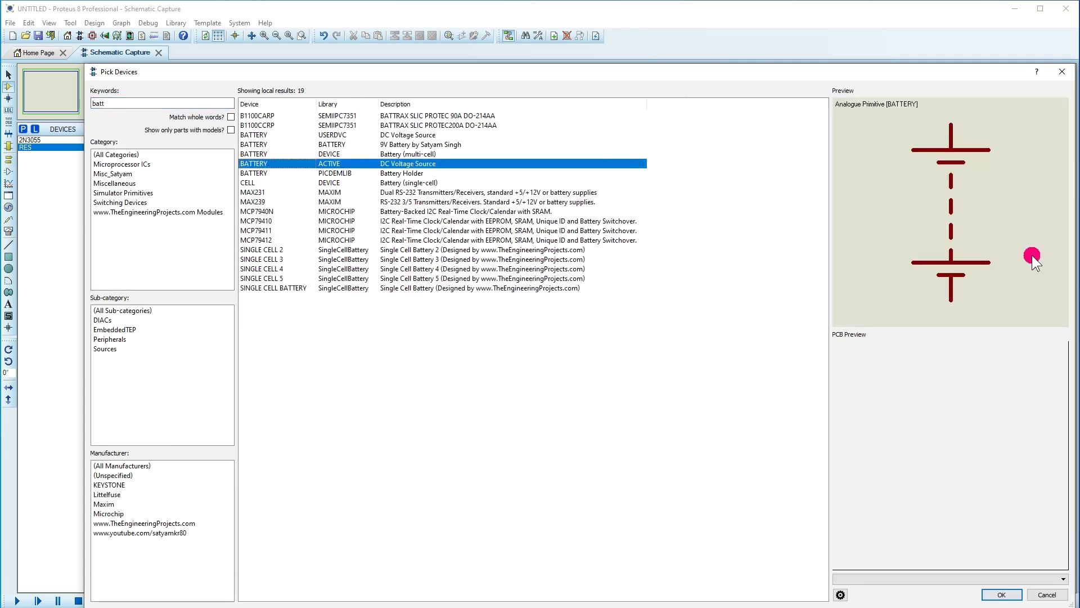
{"action": "double_click", "coordinate": [252, 164]}
Compare the single cell battery models and add SINGLE CELL 4 from the SingleCellBattery library to the device list
{"action": "left_click", "coordinate": [269, 268]}
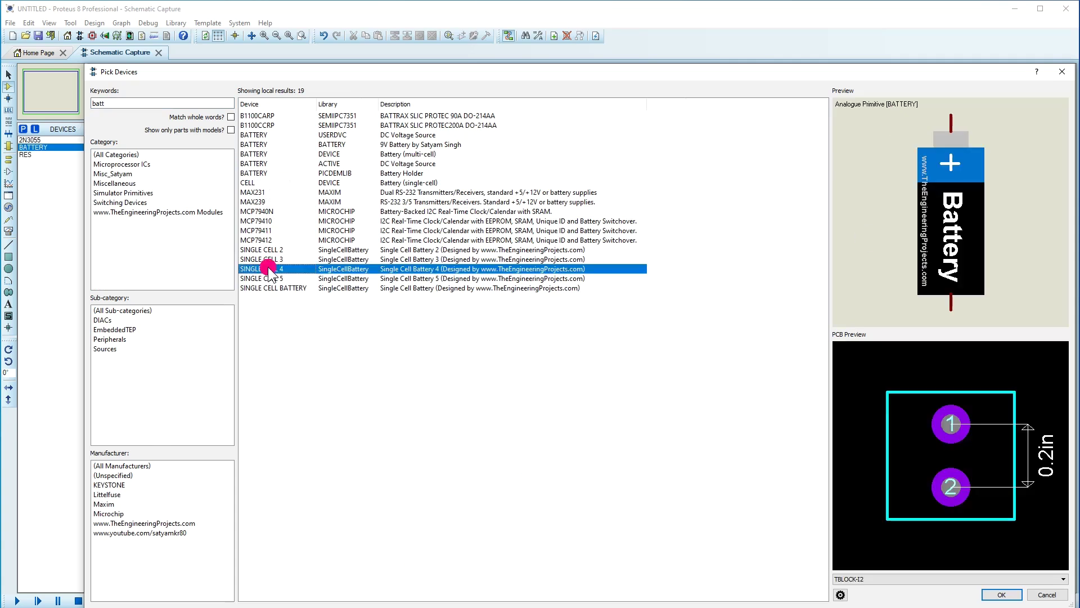
{"action": "left_click", "coordinate": [275, 288]}
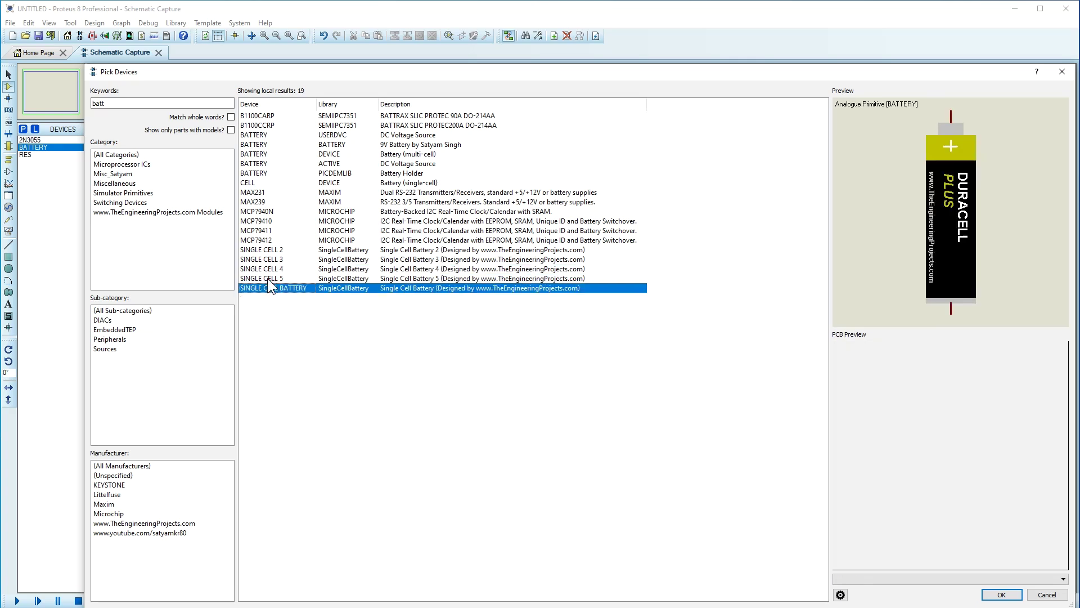
{"action": "left_click", "coordinate": [268, 278]}
{"action": "left_click", "coordinate": [268, 269]}
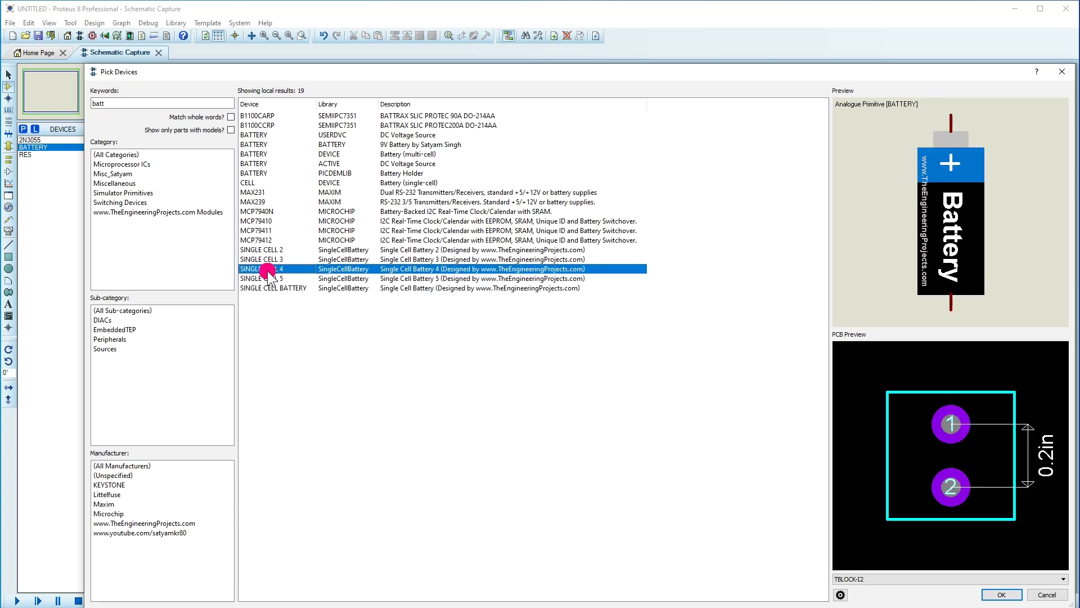
{"action": "double_click", "coordinate": [268, 269]}
Search the library for 1n4007 and add the 1N4007 rectifier diode from the DIODESINC library to the device list
{"action": "left_click", "coordinate": [146, 105]}
{"action": "double_click", "coordinate": [147, 105]}
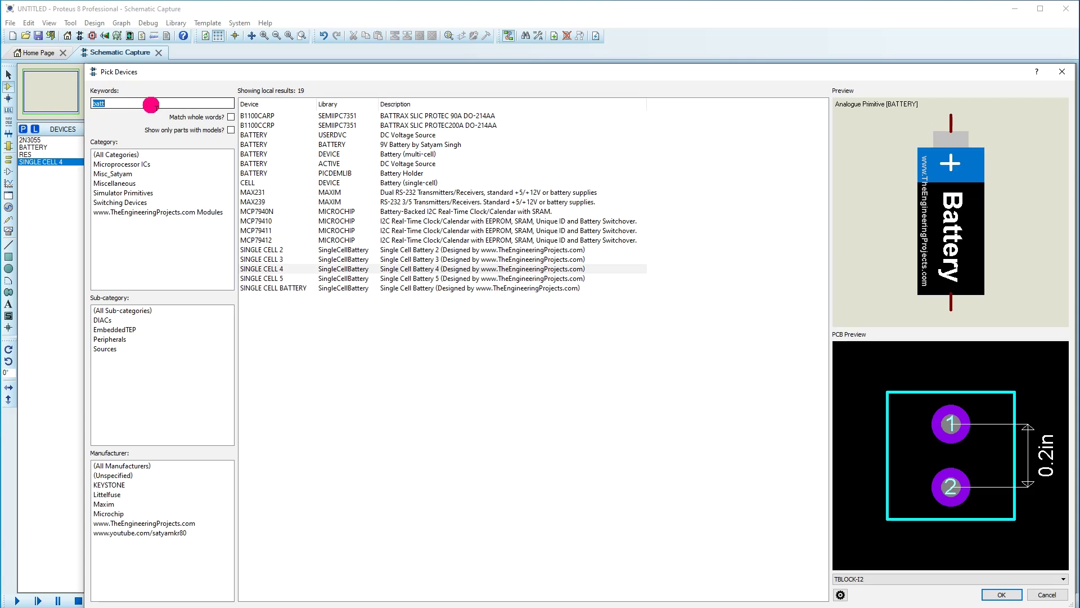
{"action": "type", "text": "1n4007"}
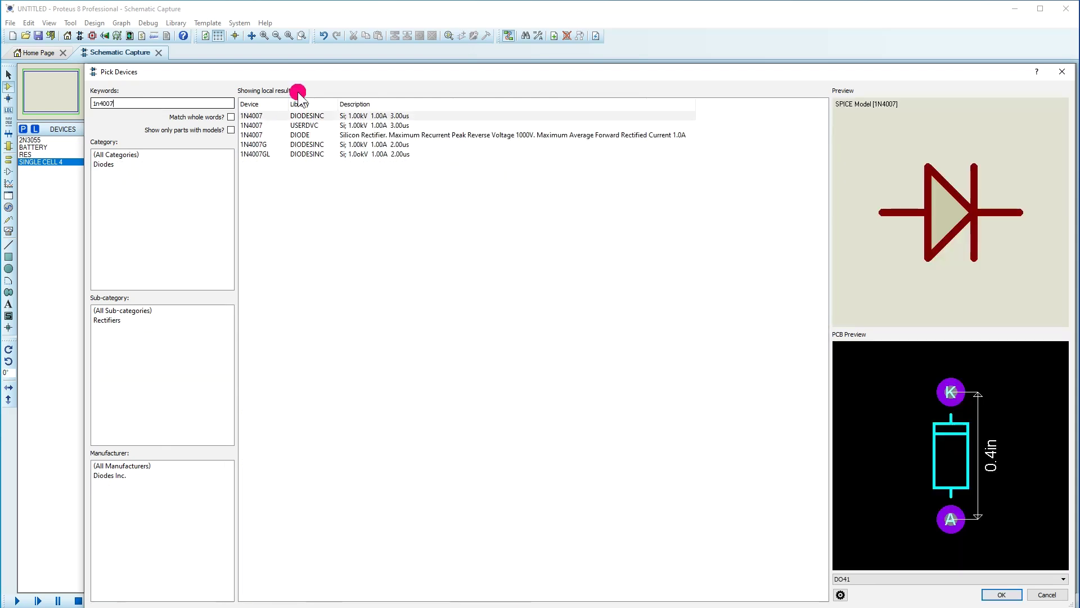
{"action": "left_click", "coordinate": [257, 120]}
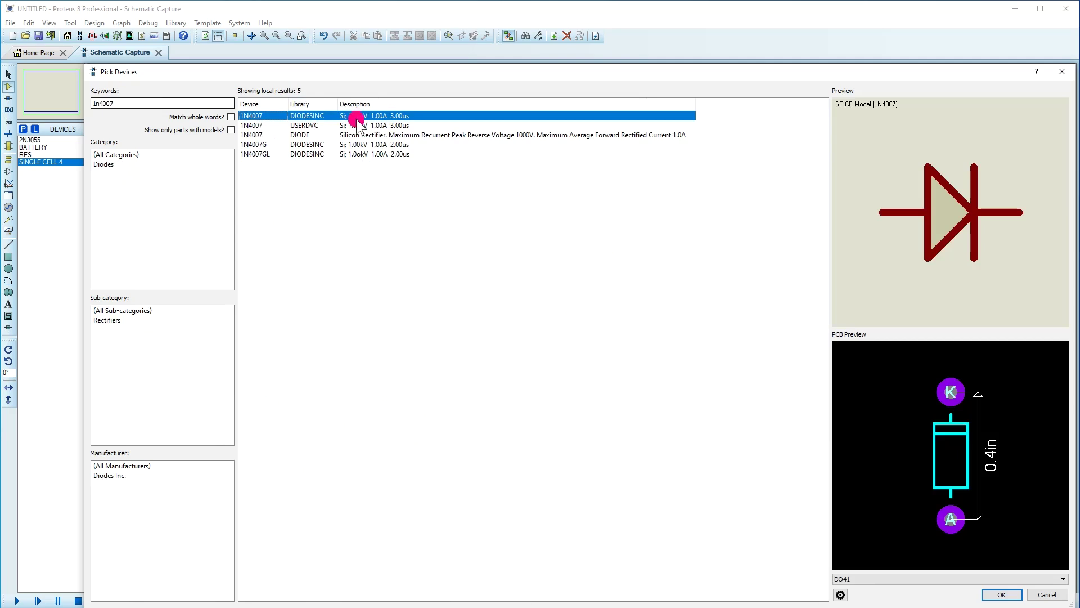
{"action": "mouse_move", "coordinate": [360, 120]}
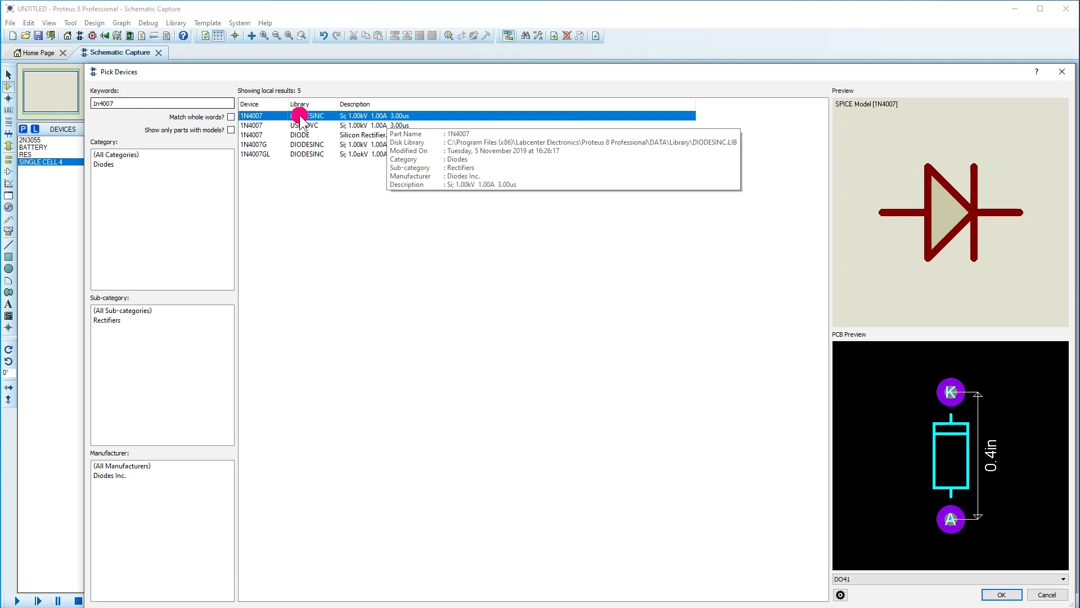
{"action": "double_click", "coordinate": [421, 232]}
Search the library for transfor and add the centre-tapped secondary transformer TRAN-2P3S from the DEVICE library to the device list
{"action": "double_click", "coordinate": [133, 103]}
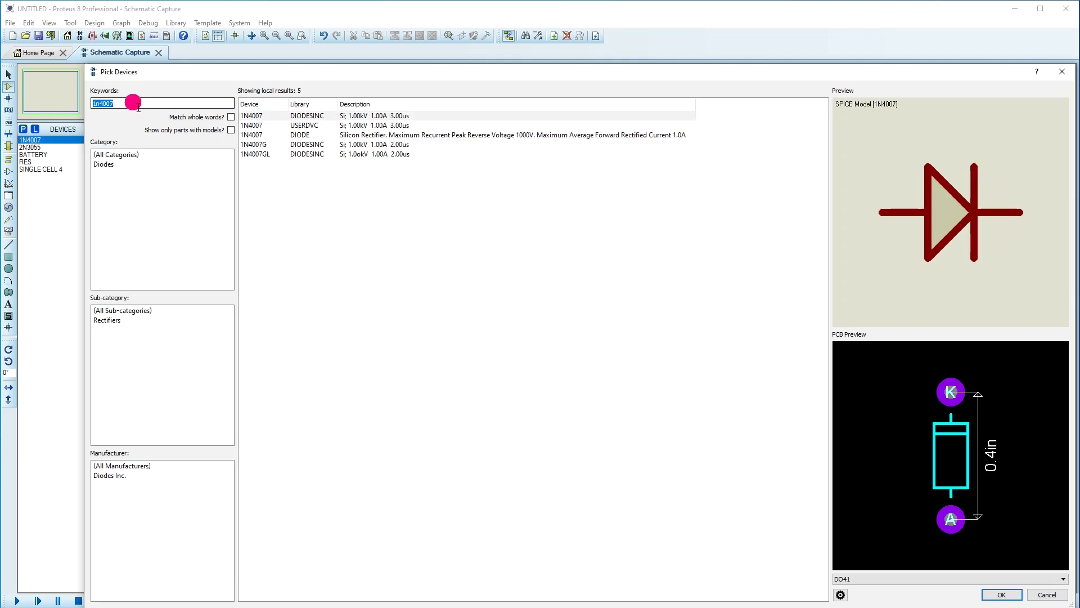
{"action": "type", "text": "transfor"}
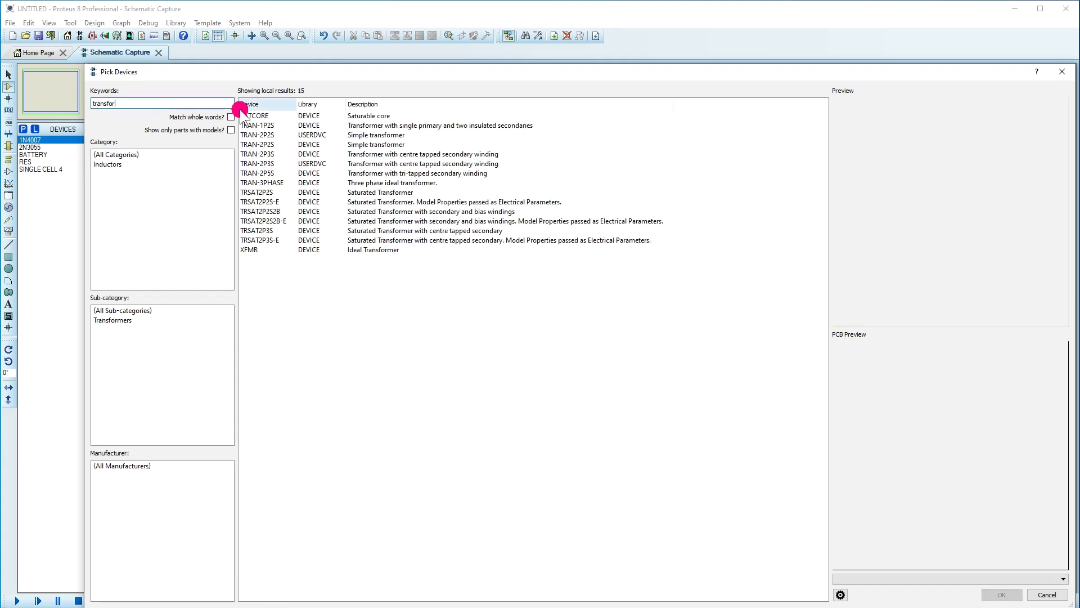
{"action": "left_click", "coordinate": [266, 144]}
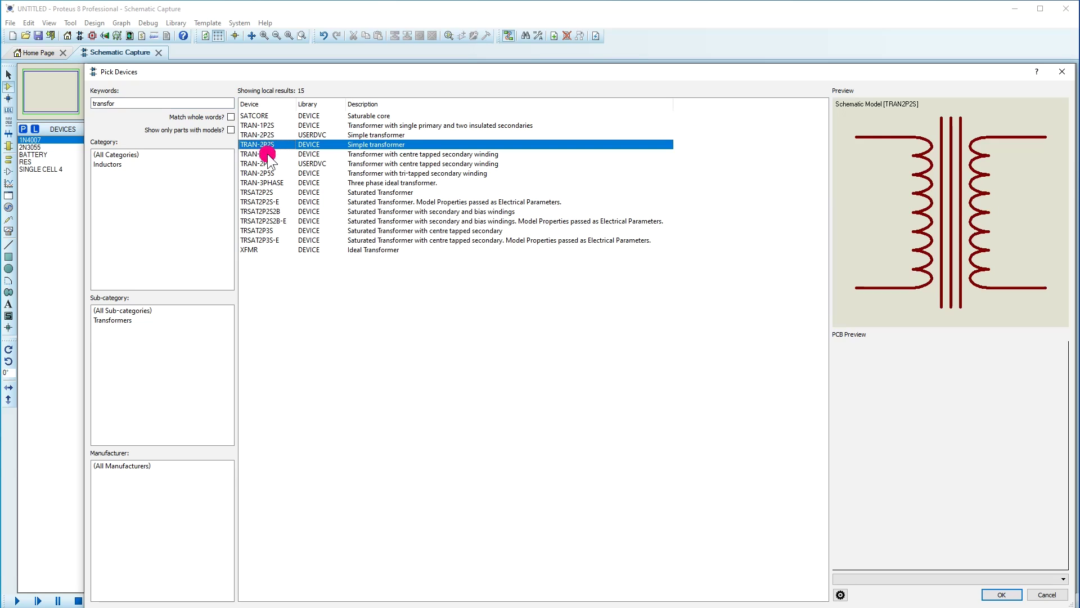
{"action": "left_click", "coordinate": [267, 154]}
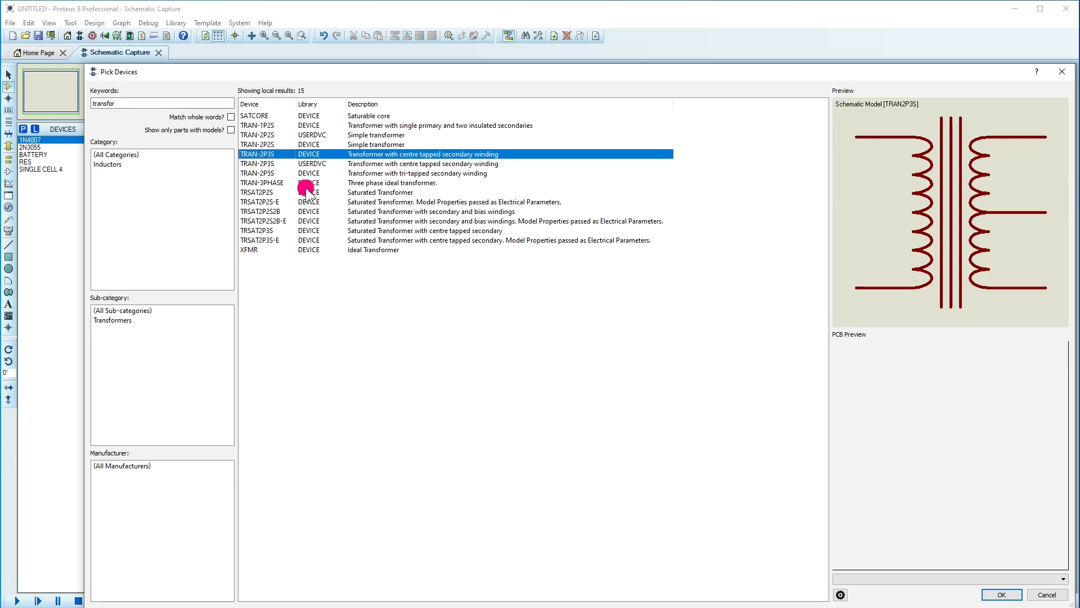
{"action": "double_click", "coordinate": [253, 155]}
Search the library for lamp and add the animated light bulb LAMP from the ACTIVE library to the device list
{"action": "double_click", "coordinate": [125, 104]}
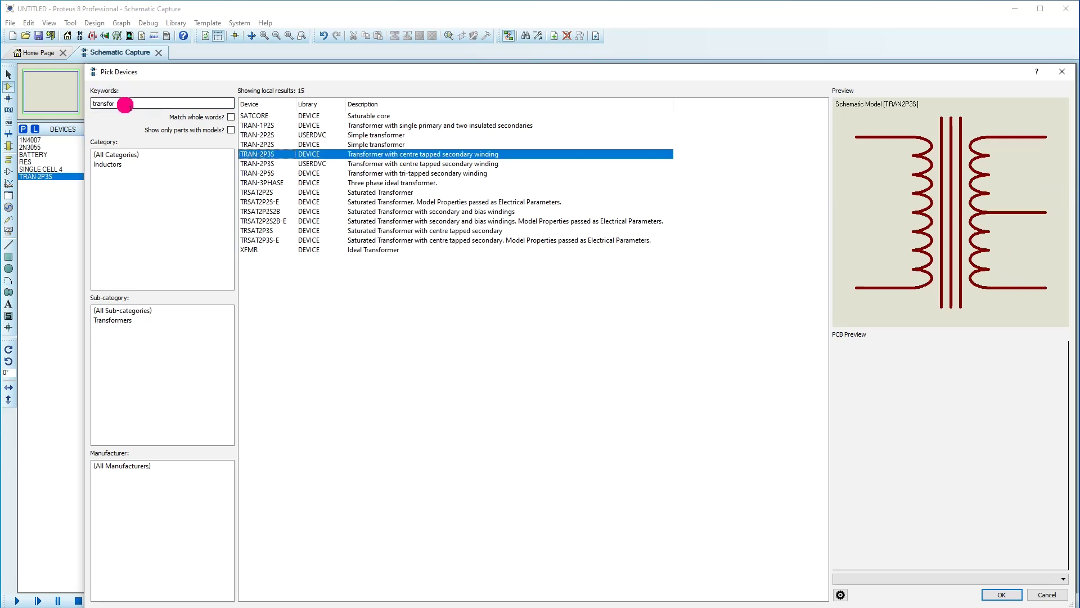
{"action": "type", "text": "lamp"}
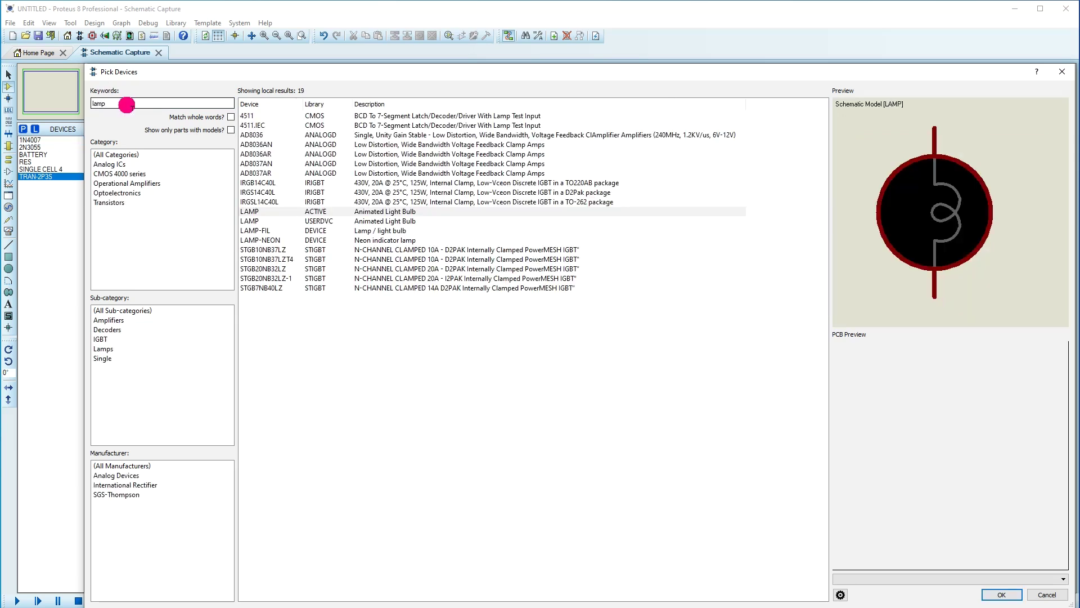
{"action": "left_click", "coordinate": [267, 212]}
{"action": "double_click", "coordinate": [267, 211]}
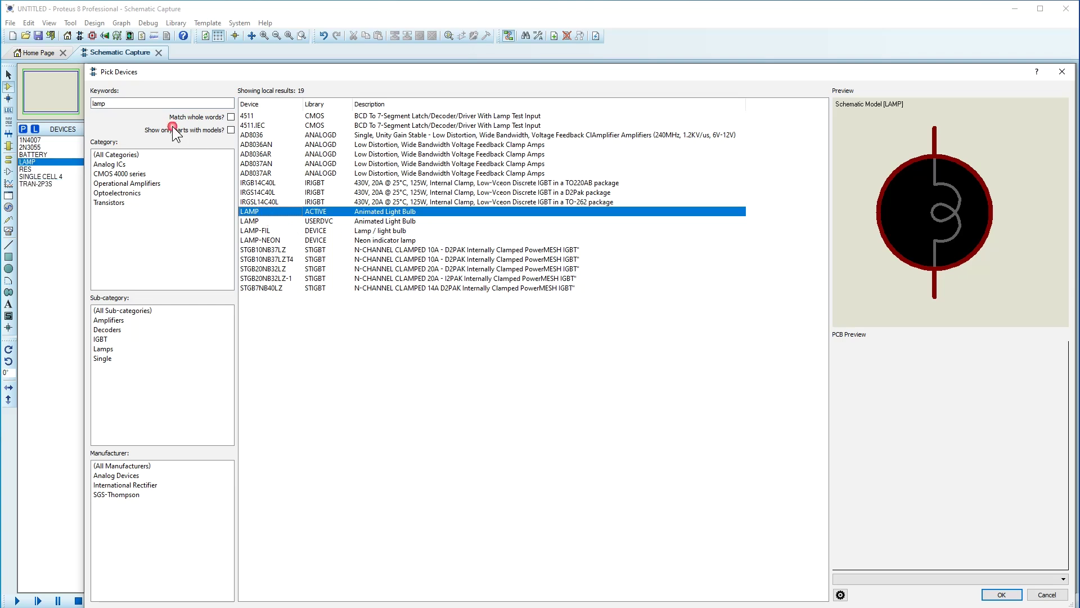
Search the library for cap, add the generic non-electrolytic capacitor CAP from the USERDVC library to the device list, and close the device picker
{"action": "double_click", "coordinate": [152, 104]}
{"action": "type", "text": "ca"}
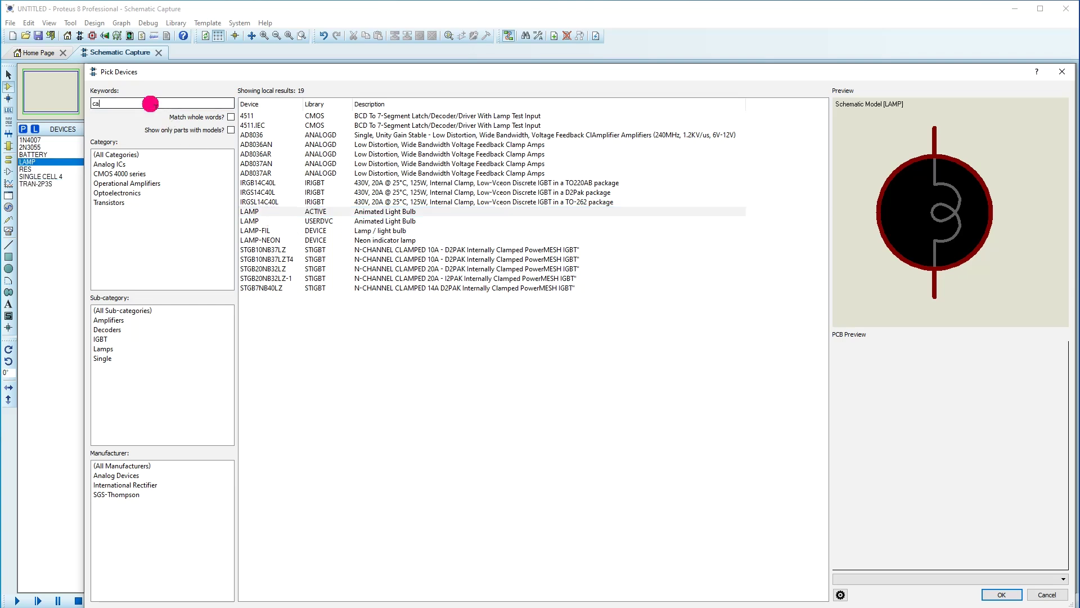
{"action": "left_click", "coordinate": [255, 393]}
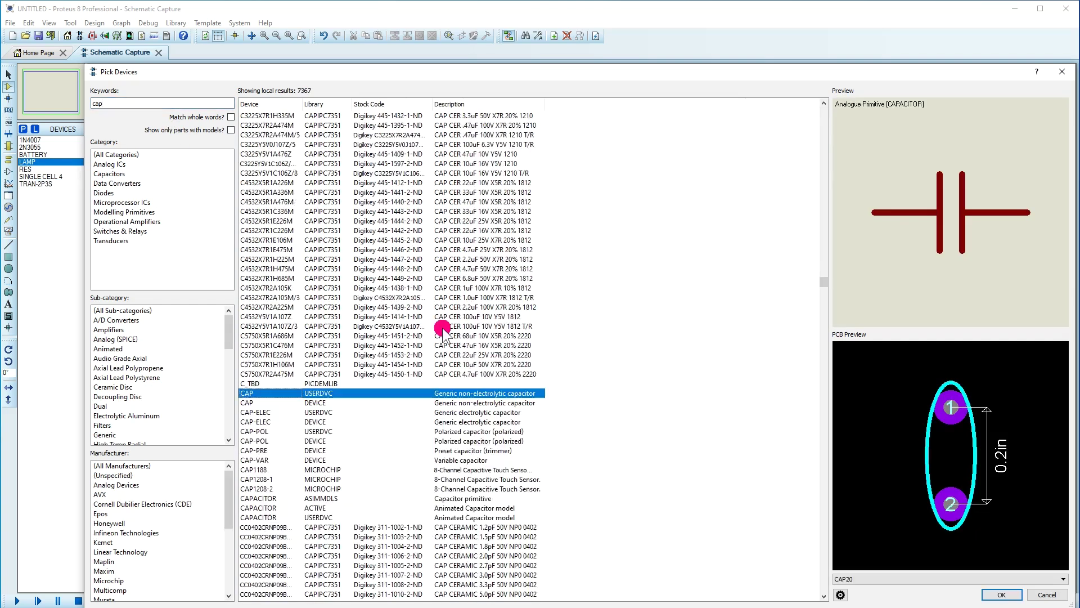
{"action": "double_click", "coordinate": [249, 392]}
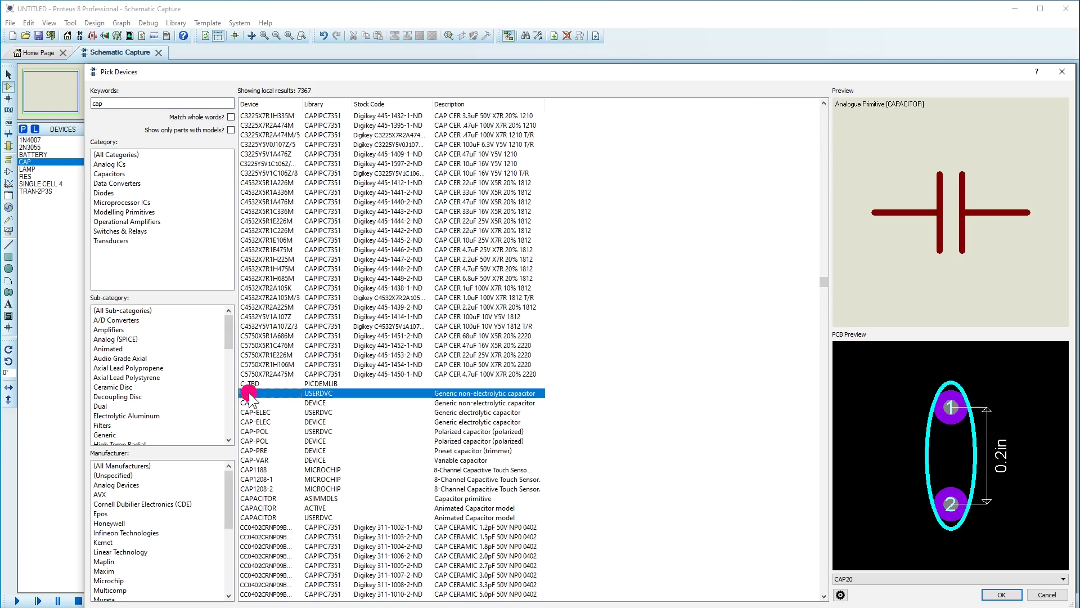
{"action": "left_click", "coordinate": [1065, 74]}
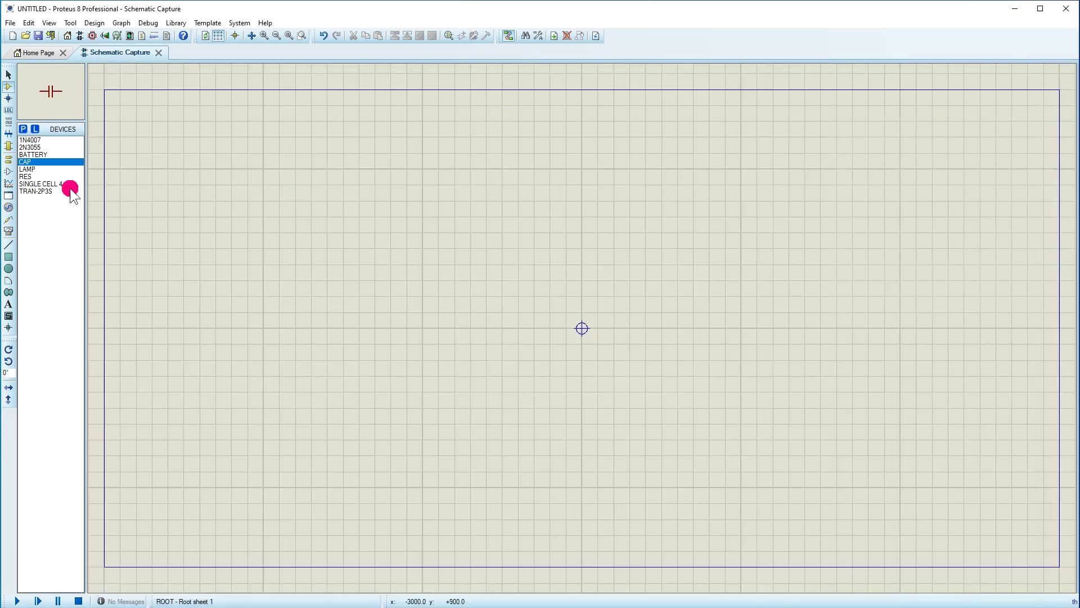
Place two 2N3055 transistors one above the other near the middle of the sheet
{"action": "left_click", "coordinate": [31, 192]}
{"action": "left_click", "coordinate": [37, 148]}
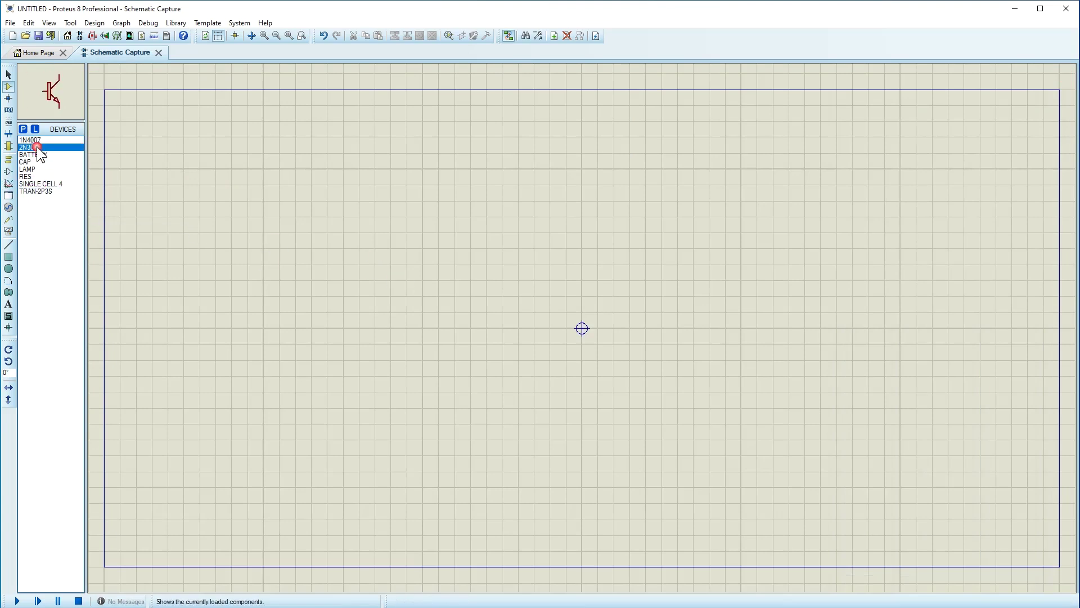
{"action": "left_click", "coordinate": [539, 256]}
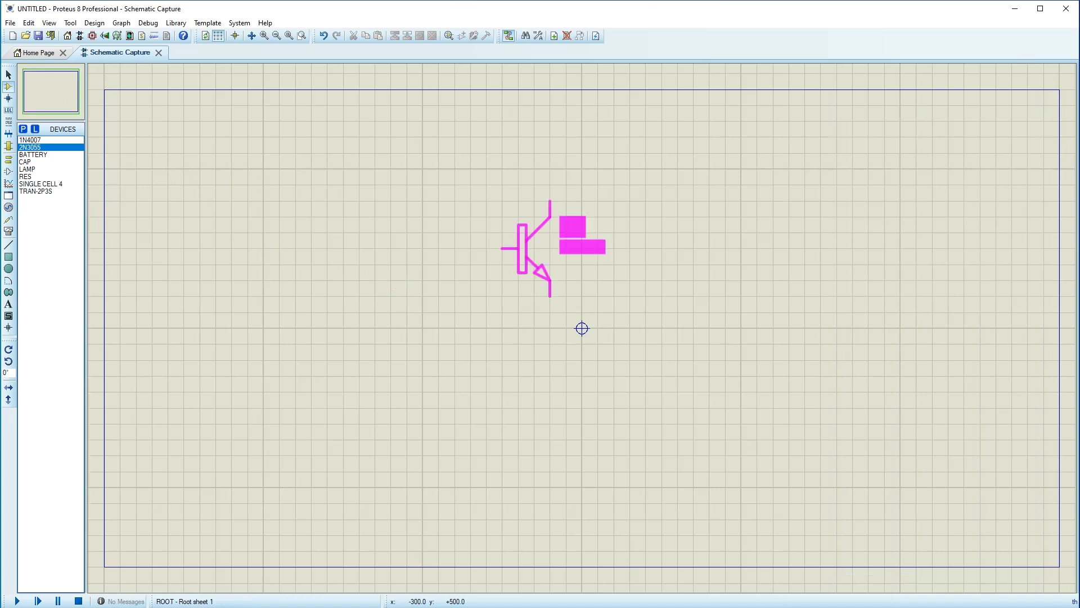
{"action": "left_click", "coordinate": [540, 256]}
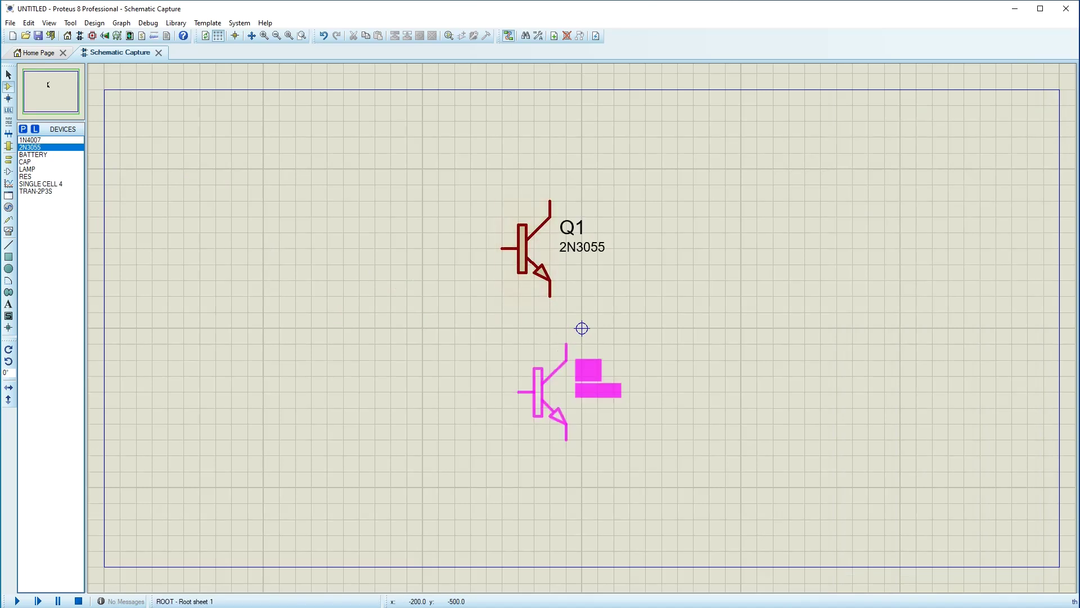
{"action": "left_click", "coordinate": [540, 447]}
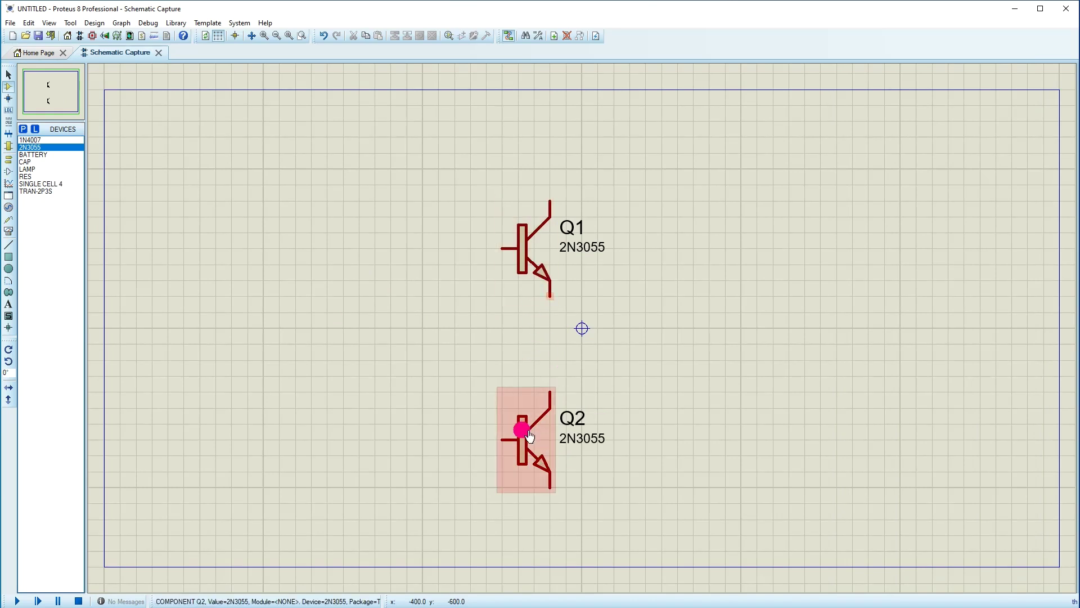
Mirror the lower transistor Q2 vertically with Y-Mirror so its emitter points up
{"action": "left_click", "coordinate": [522, 431]}
{"action": "right_click", "coordinate": [523, 432]}
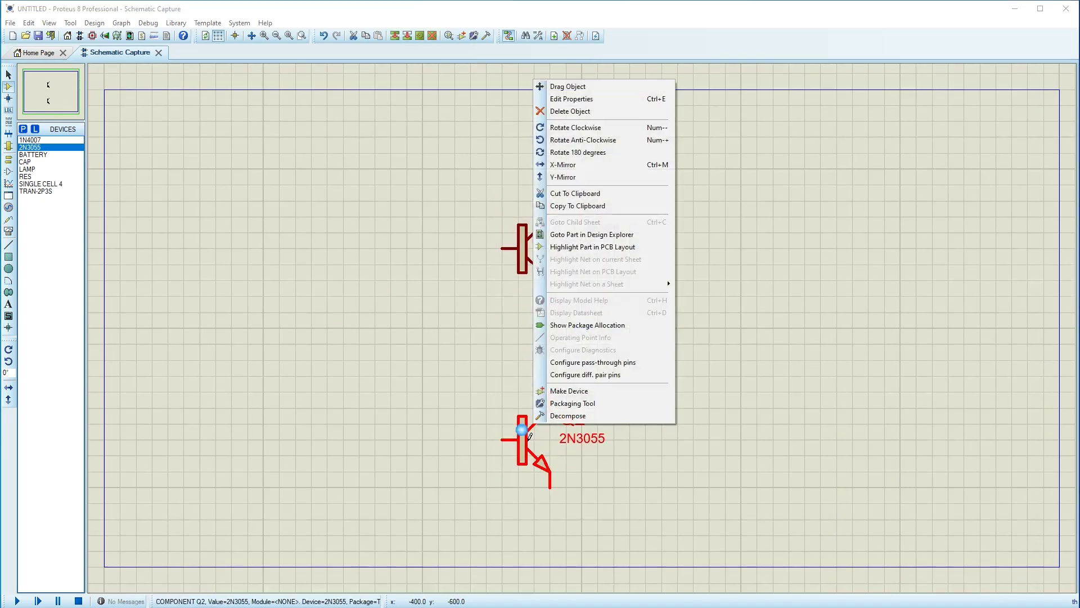
{"action": "left_click", "coordinate": [554, 177]}
{"action": "left_click", "coordinate": [651, 369]}
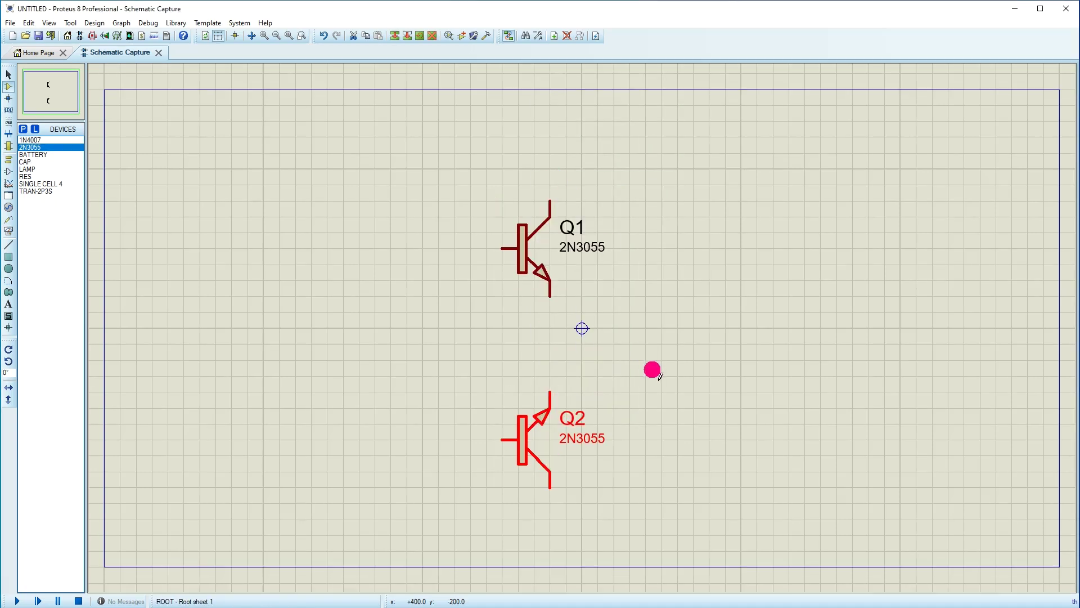
Move transistor Q1 three grid squares up and wire its emitter straight down to Q2's emitter
{"action": "left_click_drag", "start_coordinate": [484, 171], "coordinate": [636, 360]}
{"action": "left_click_drag", "start_coordinate": [559, 272], "coordinate": [560, 225]}
{"action": "left_click", "coordinate": [563, 254]}
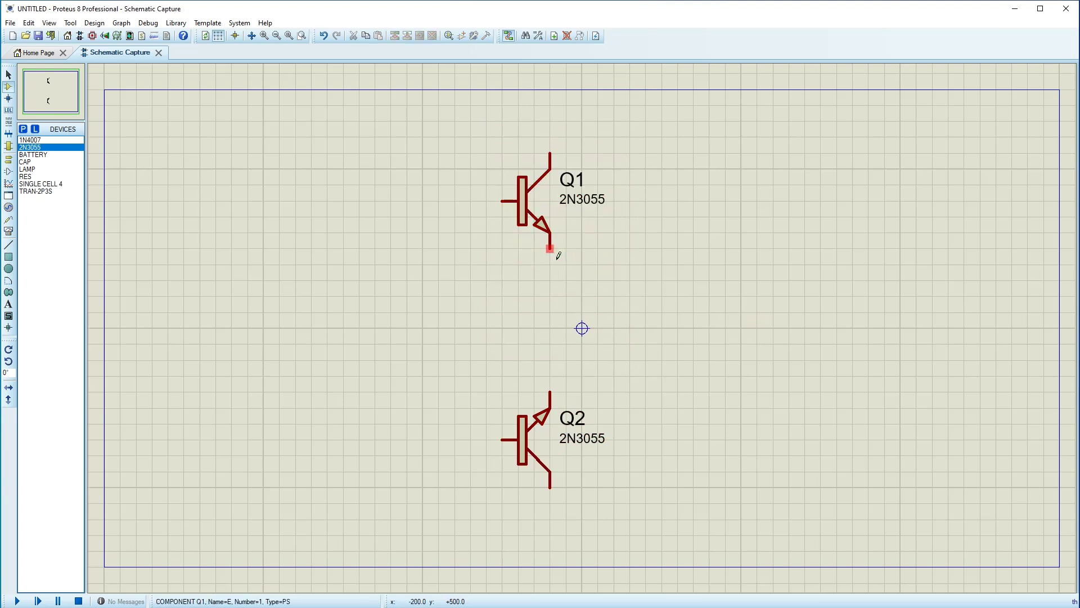
{"action": "left_click", "coordinate": [551, 391]}
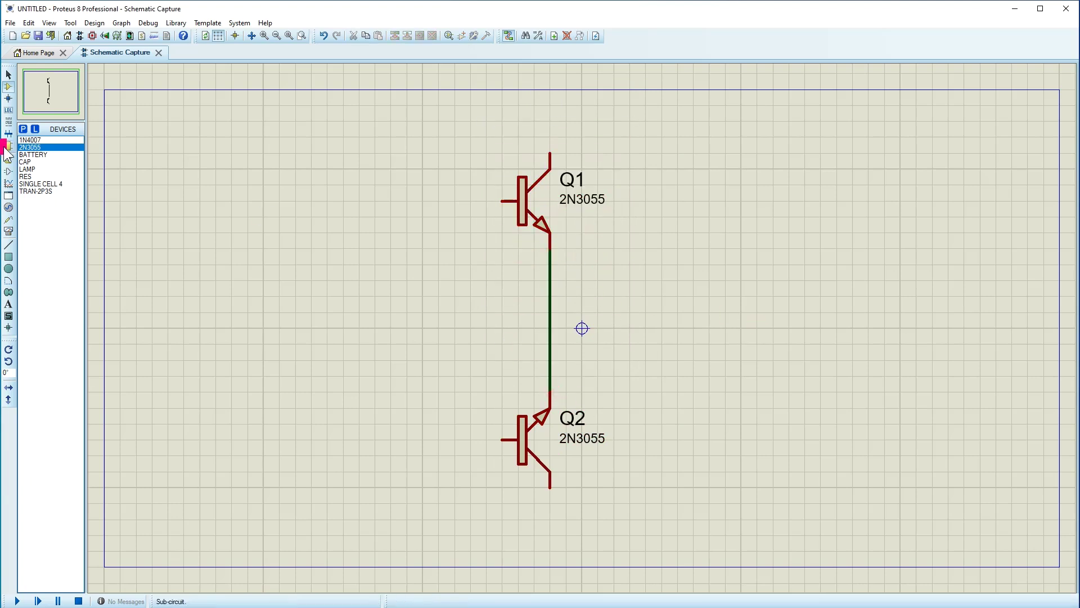
Place the TRAN-2P3S transformer to the right of the transistors and rotate it 180 degrees so its centre tap faces them
{"action": "left_click", "coordinate": [41, 184]}
{"action": "left_click", "coordinate": [39, 191]}
{"action": "left_click", "coordinate": [733, 260]}
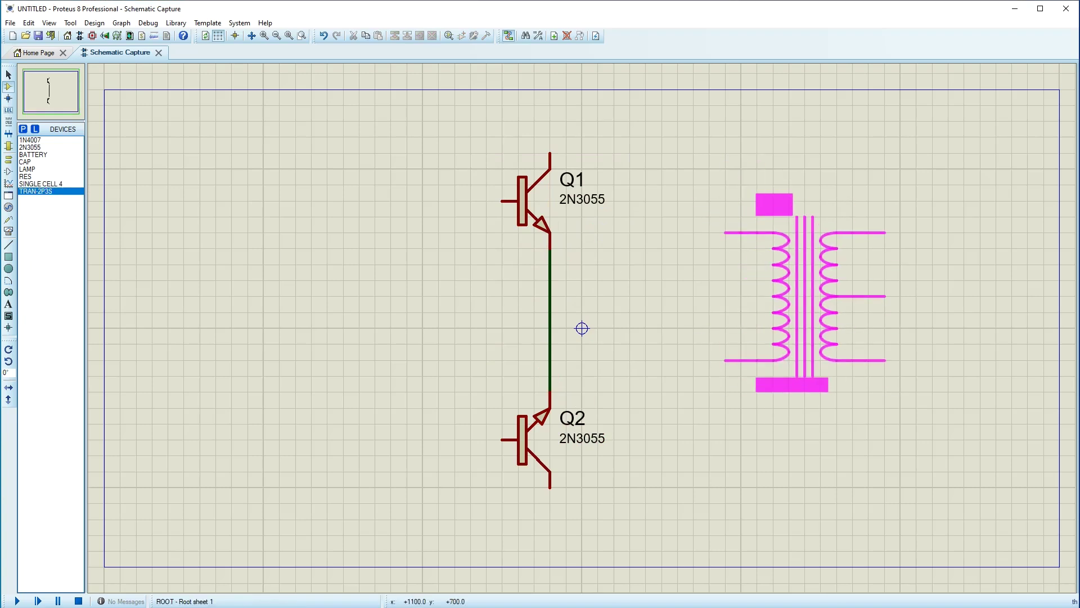
{"action": "left_click", "coordinate": [760, 219]}
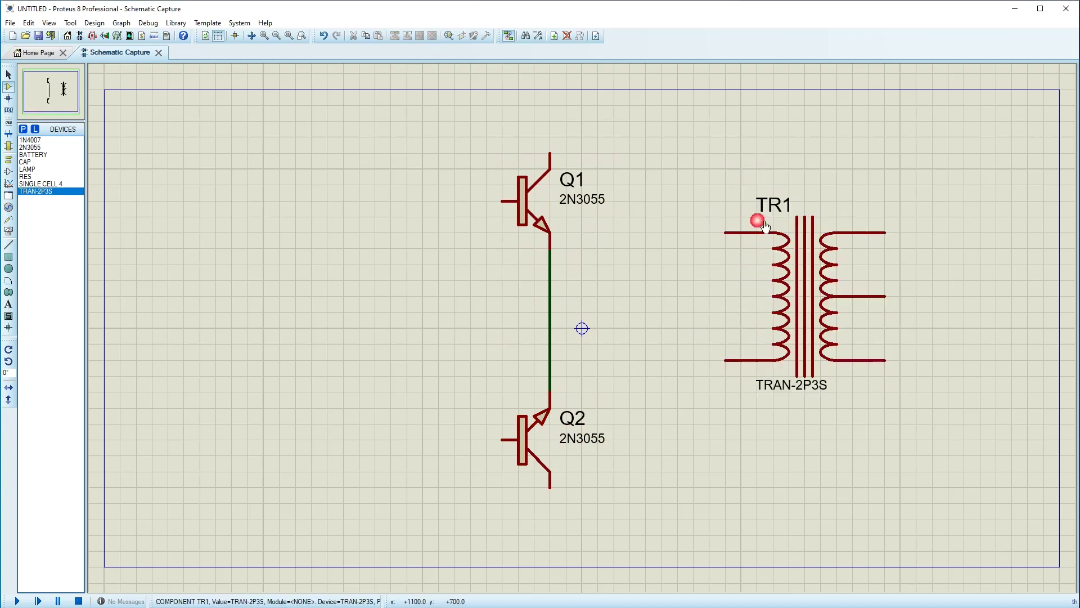
{"action": "left_click", "coordinate": [801, 336]}
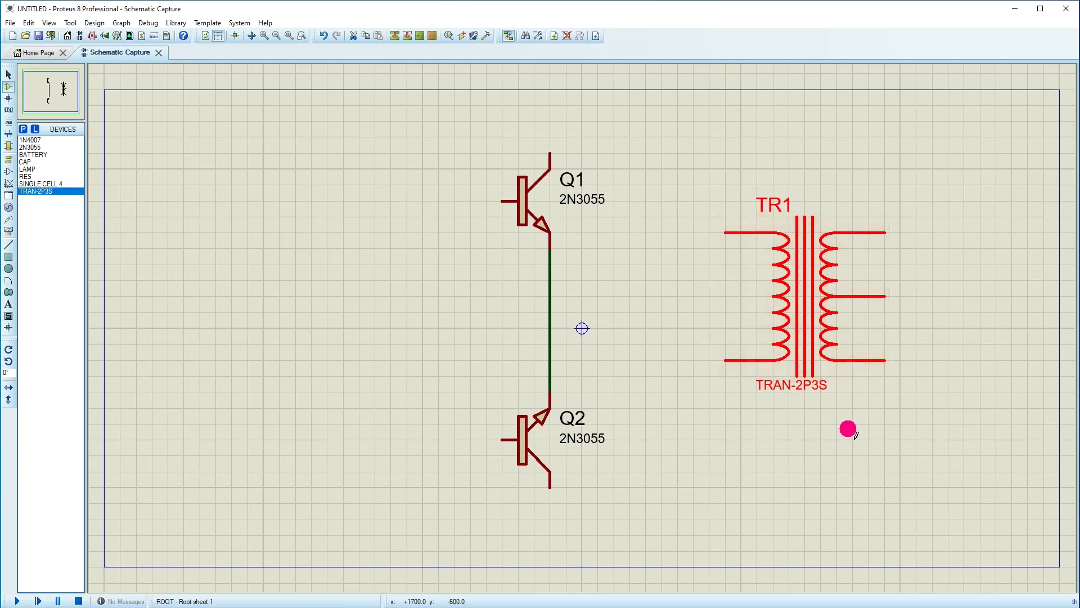
{"action": "key", "text": "KP_Add"}
{"action": "key", "text": "KP_Add"}
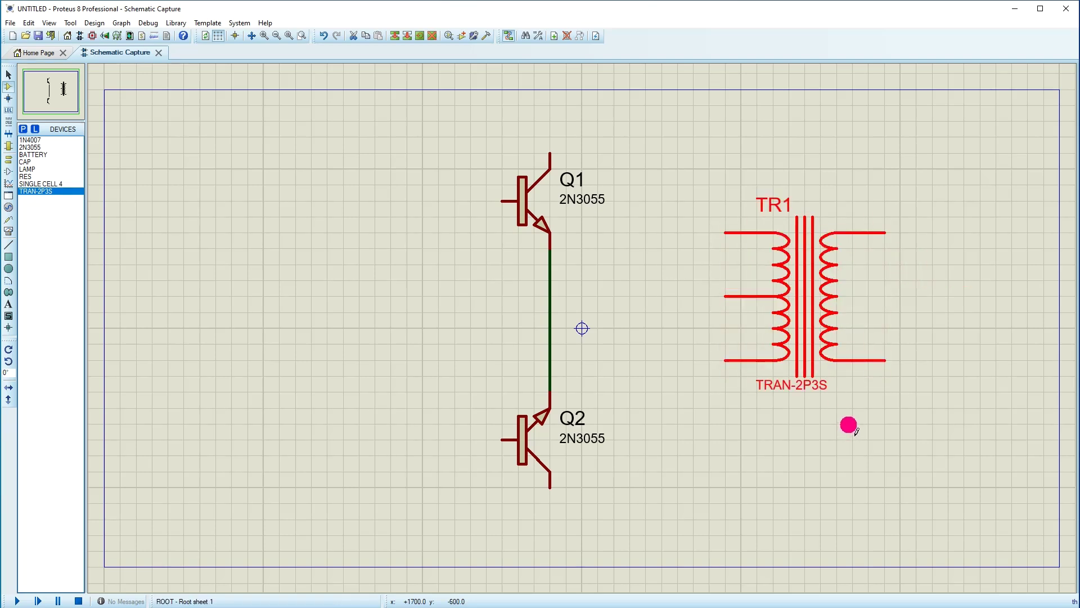
{"action": "left_click", "coordinate": [634, 269]}
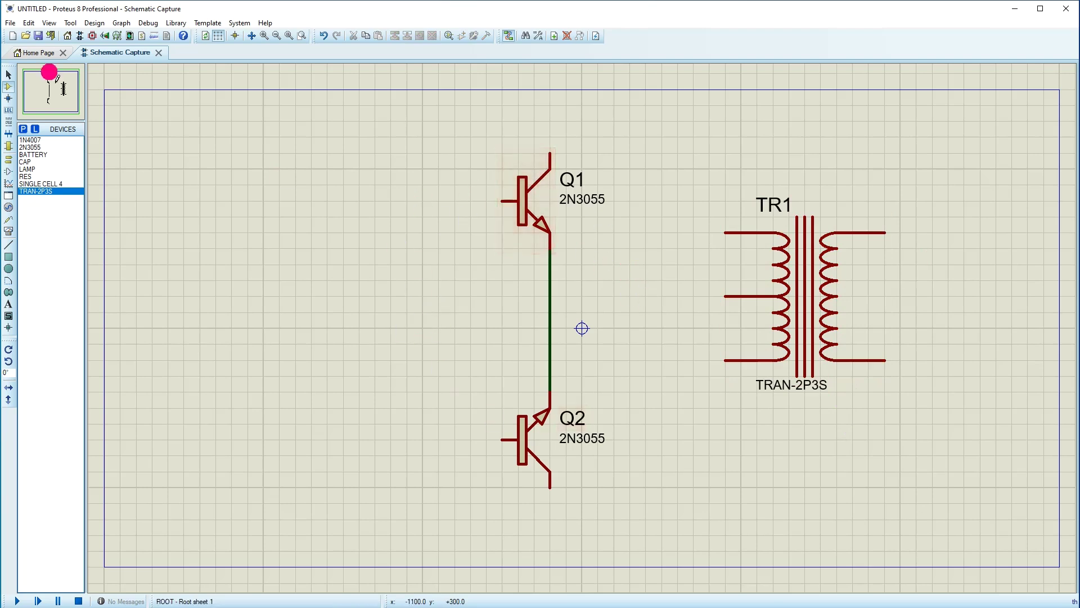
Place a 1N4007 diode pointing up, to the left of the emitter wire and just below Q1's base
{"action": "left_click", "coordinate": [28, 147]}
{"action": "left_click", "coordinate": [27, 141]}
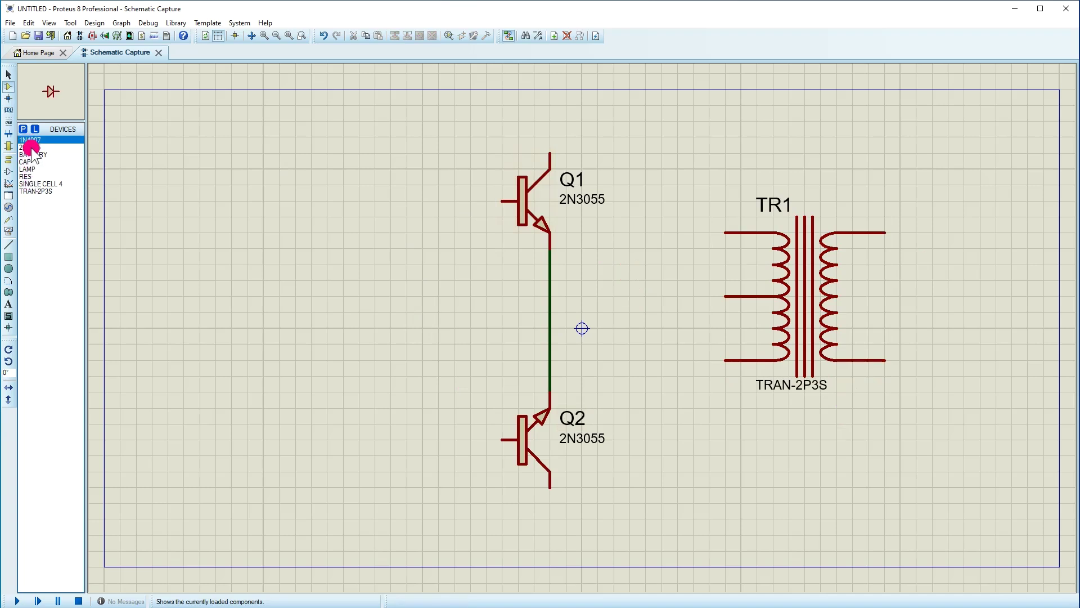
{"action": "left_click", "coordinate": [490, 268]}
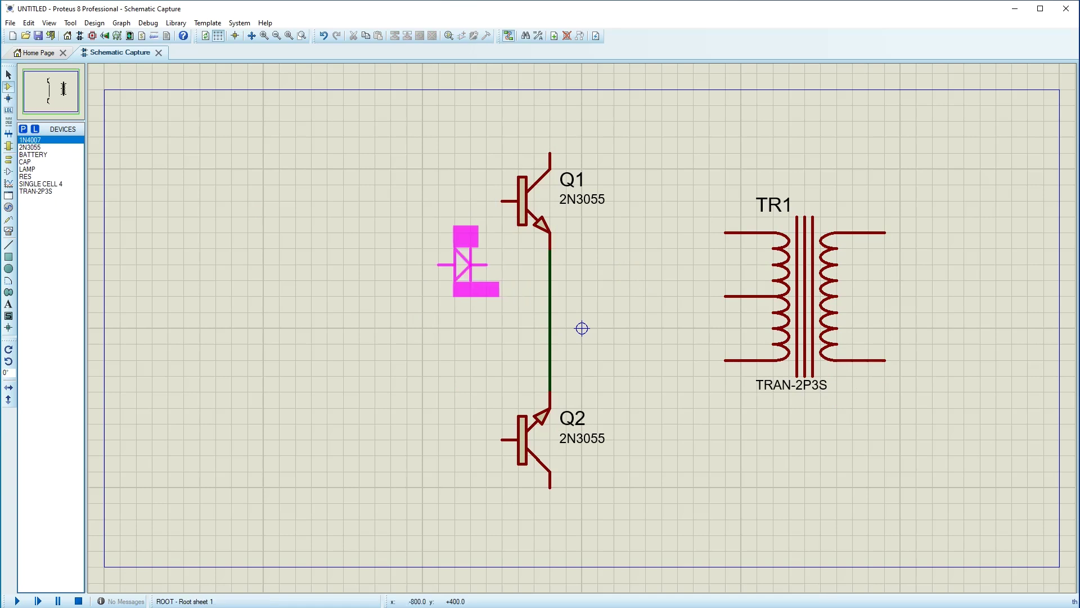
{"action": "key", "text": "KP_Add"}
{"action": "key", "text": "KP_Add"}
{"action": "key", "text": "KP_Add"}
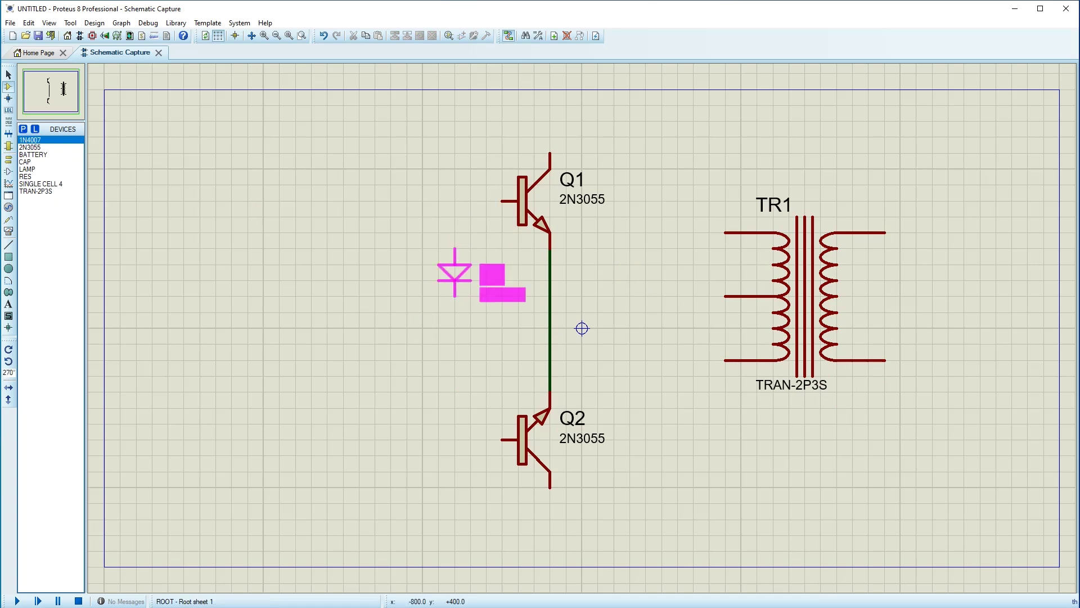
{"action": "key", "text": "KP_Add"}
{"action": "key", "text": "KP_Add"}
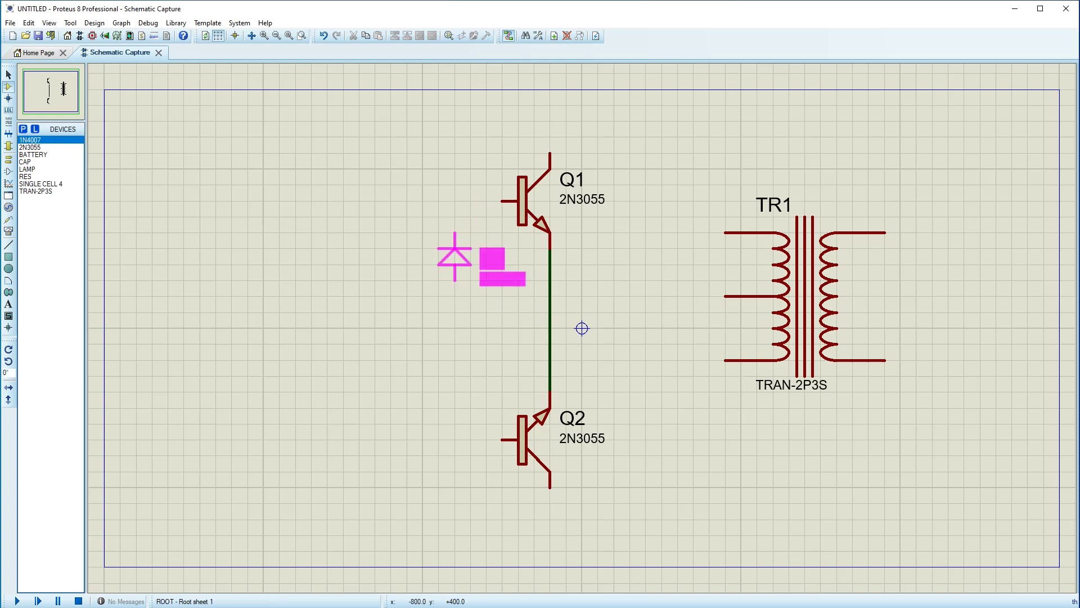
{"action": "left_click", "coordinate": [455, 264]}
Place a second 1N4007 diode pointing down, directly below D1 and above the level of Q2's base
{"action": "key", "text": "KP_Add"}
{"action": "key", "text": "KP_Add"}
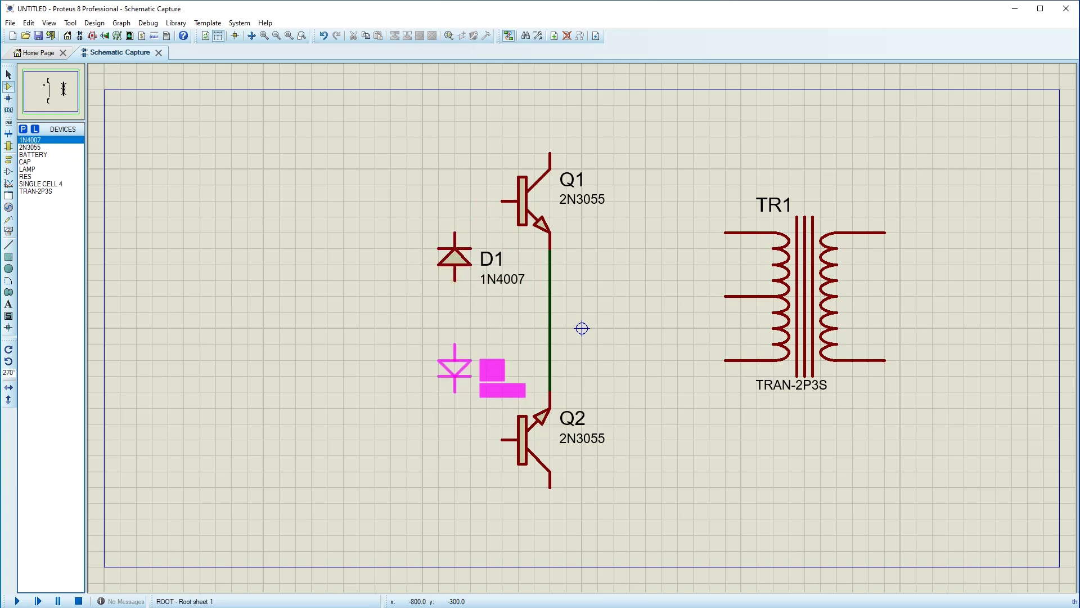
{"action": "left_click", "coordinate": [463, 391]}
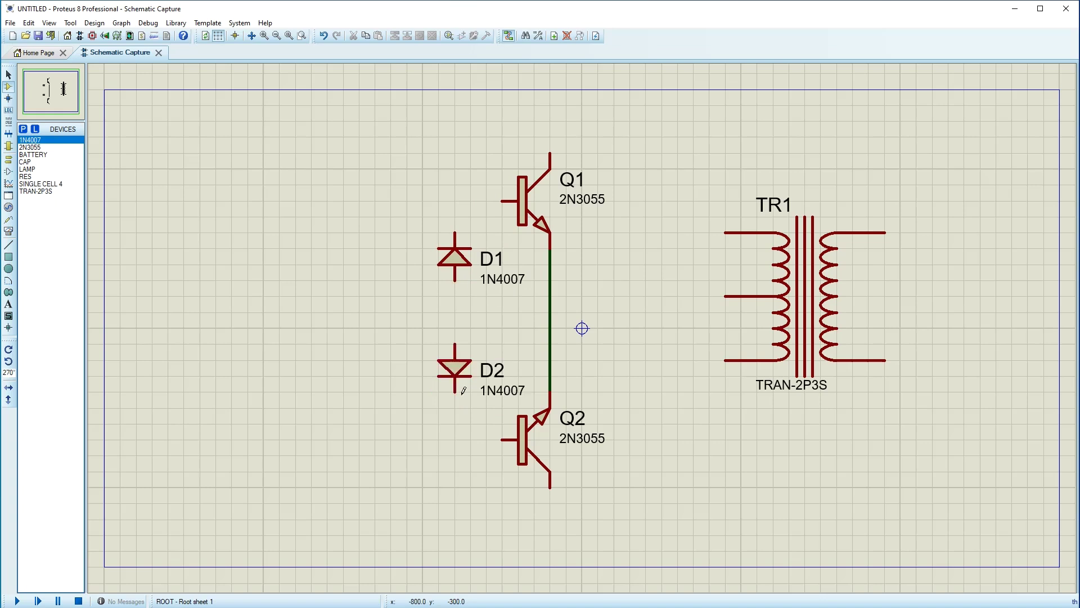
Wire the anodes of D1 and D2 together and connect that wire to the line joining the two emitters
{"action": "left_click", "coordinate": [455, 341]}
{"action": "left_click", "coordinate": [455, 282]}
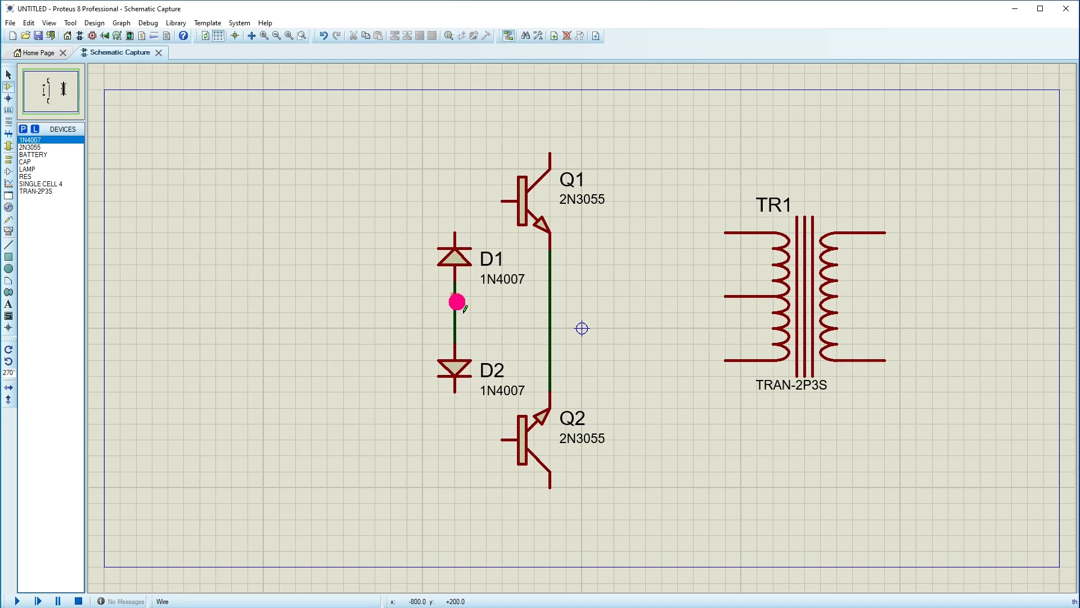
{"action": "left_click", "coordinate": [550, 314]}
{"action": "left_click", "coordinate": [569, 318]}
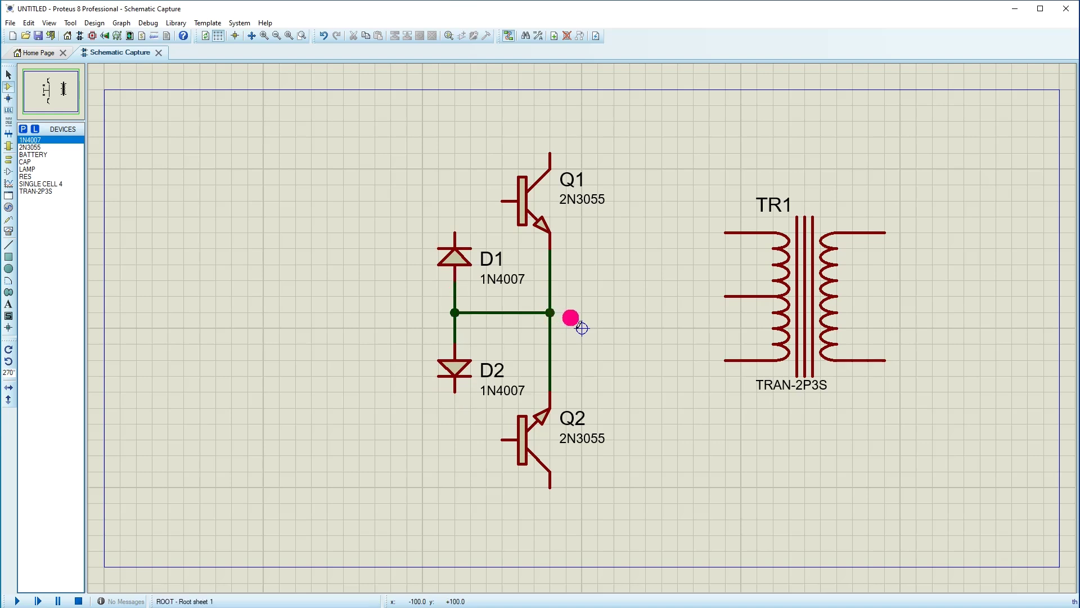
Wire D1's cathode to Q1's base and D2's cathode to Q2's base
{"action": "left_click", "coordinate": [457, 232]}
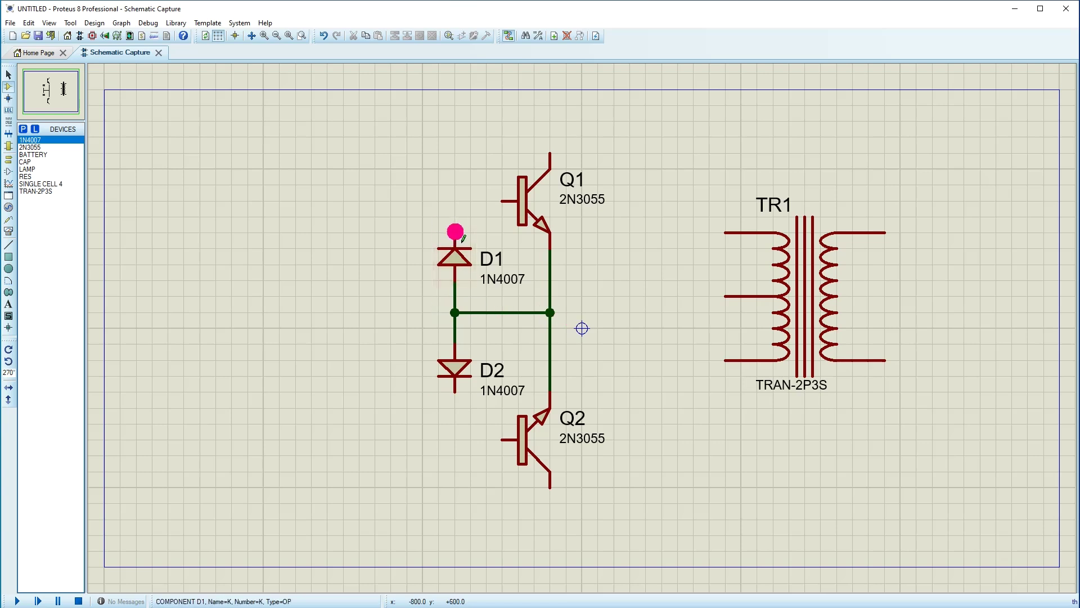
{"action": "left_click", "coordinate": [501, 200]}
{"action": "left_click", "coordinate": [455, 392]}
{"action": "left_click", "coordinate": [502, 439]}
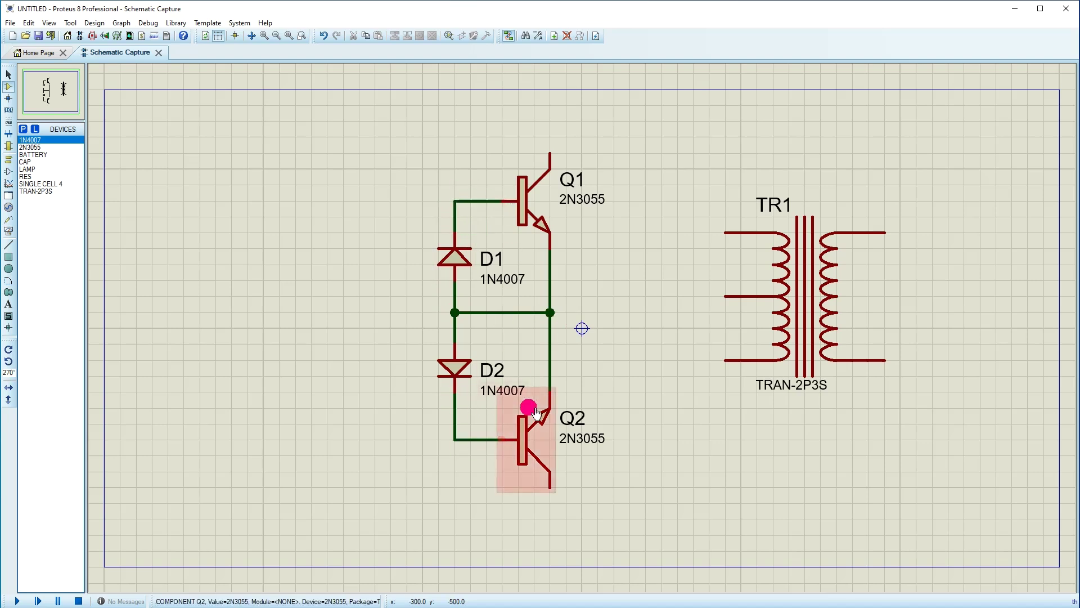
Place two vertical RES resistors side by side to the left of the diodes
{"action": "left_click", "coordinate": [27, 176]}
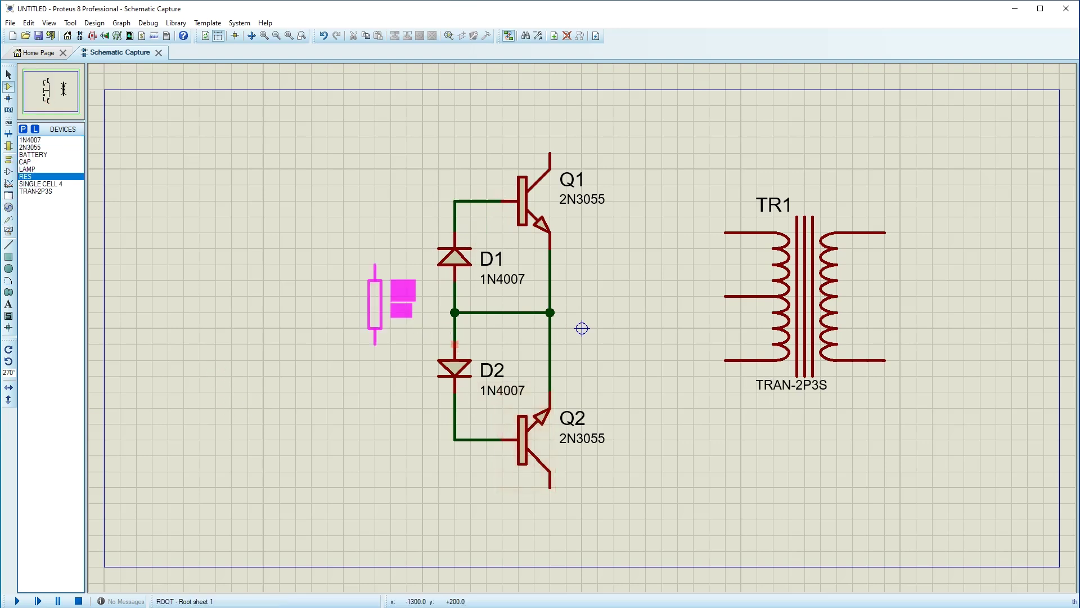
{"action": "left_click", "coordinate": [311, 304]}
{"action": "left_click", "coordinate": [375, 304]}
Wire the upper end of R2 to Q1's base line and the lower end of R1 to Q2's base line
{"action": "left_click", "coordinate": [374, 265]}
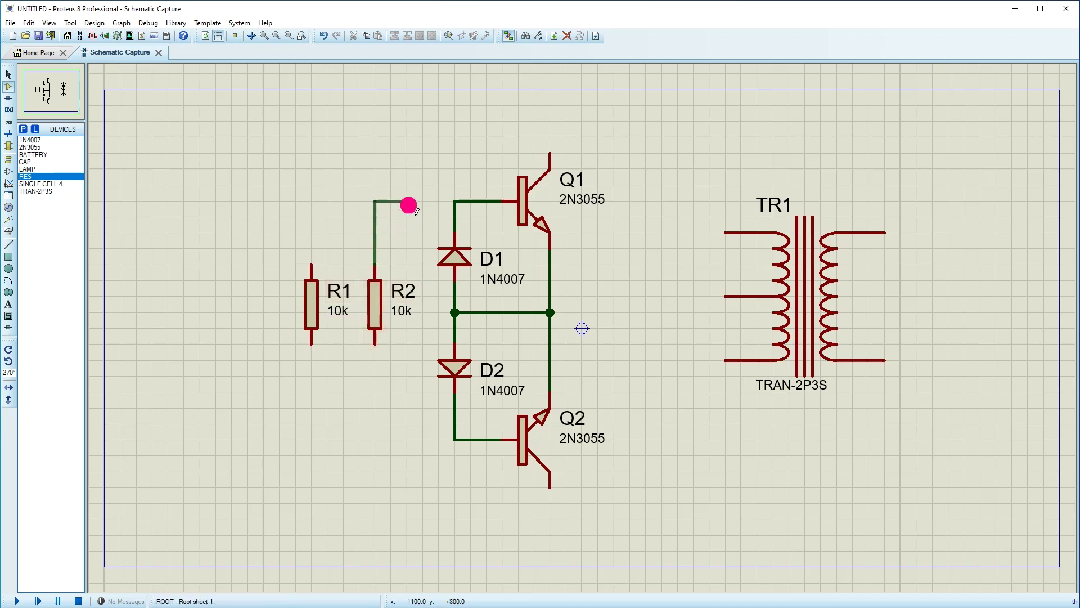
{"action": "left_click", "coordinate": [455, 200]}
{"action": "left_click", "coordinate": [312, 347]}
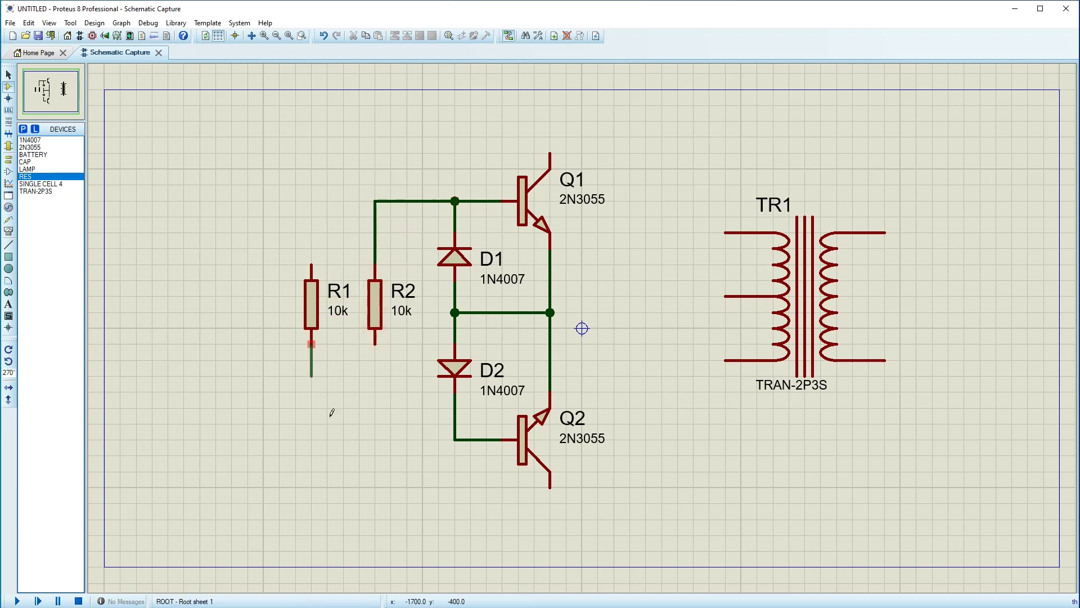
{"action": "left_click", "coordinate": [455, 439]}
Wire the upper end of R1 to Q1's collector and the lower end of R2 to Q2's collector line
{"action": "left_click", "coordinate": [318, 267]}
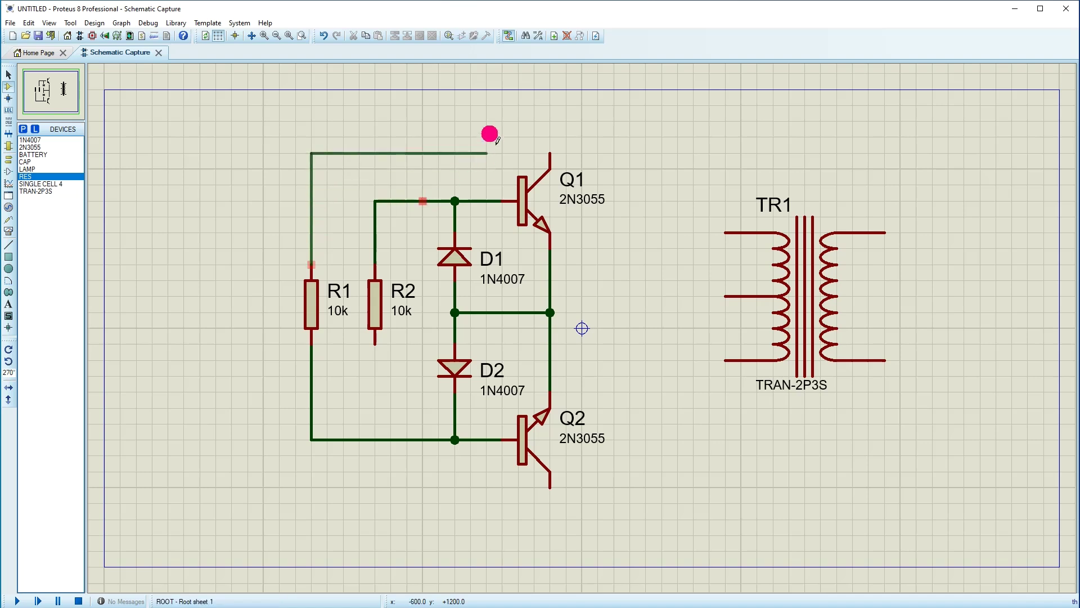
{"action": "left_click", "coordinate": [549, 151]}
{"action": "left_click", "coordinate": [375, 343]}
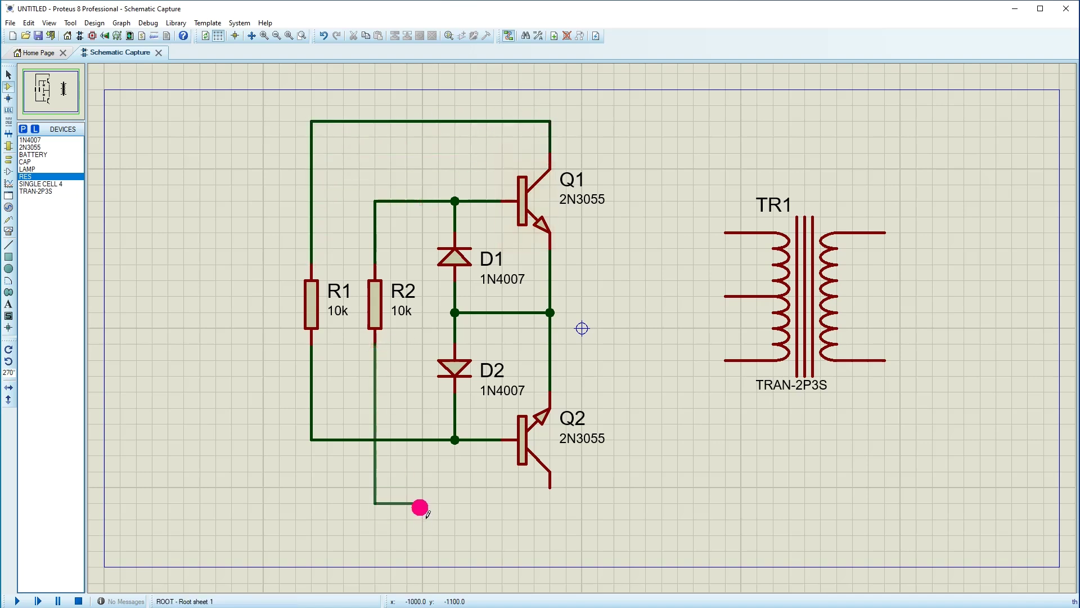
{"action": "left_click", "coordinate": [550, 503]}
Wire the outer ends of TR1's centre-tapped winding to the collectors, the lower end to Q2 and the upper end to Q1
{"action": "left_click", "coordinate": [677, 426]}
{"action": "left_click", "coordinate": [724, 360]}
{"action": "left_click", "coordinate": [725, 232]}
{"action": "left_click", "coordinate": [670, 153]}
{"action": "left_click", "coordinate": [549, 121]}
{"action": "left_click", "coordinate": [405, 156]}
{"action": "left_click", "coordinate": [262, 96]}
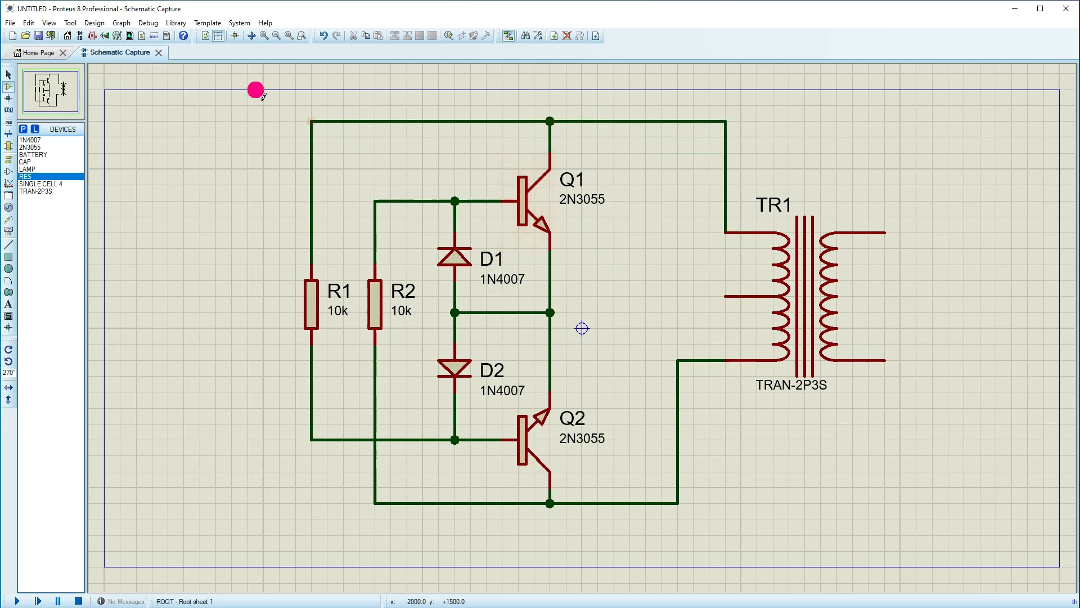
Select the whole circuit, move it two grid squares down, and fit the entire sheet in view
{"action": "left_click", "coordinate": [9, 74]}
{"action": "left_click_drag", "start_coordinate": [247, 90], "coordinate": [979, 556]}
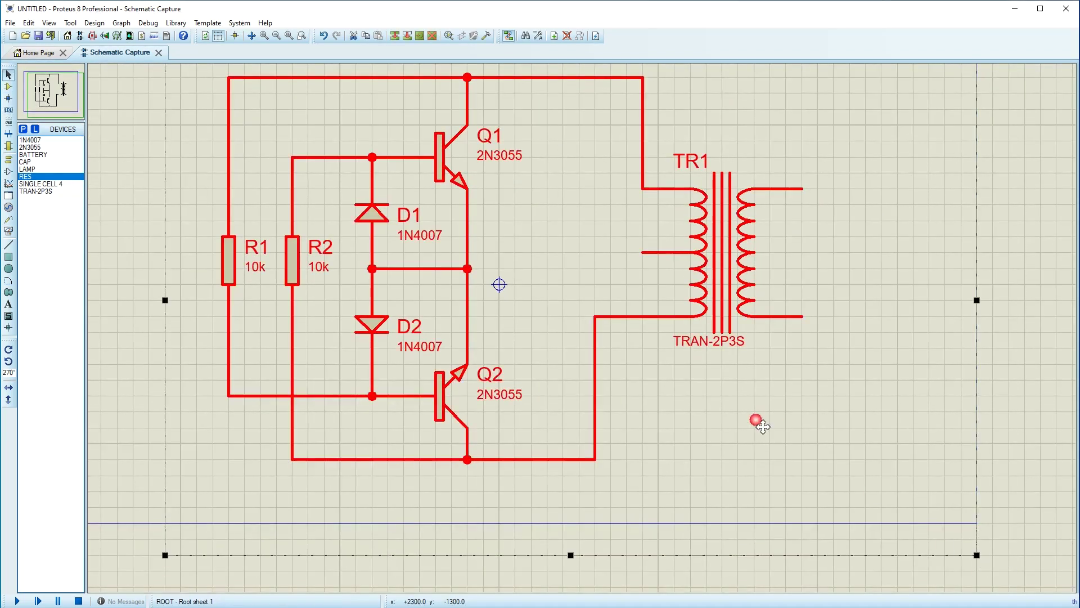
{"action": "left_click_drag", "start_coordinate": [598, 408], "coordinate": [599, 441]}
{"action": "left_click", "coordinate": [310, 32]}
{"action": "left_click", "coordinate": [288, 35]}
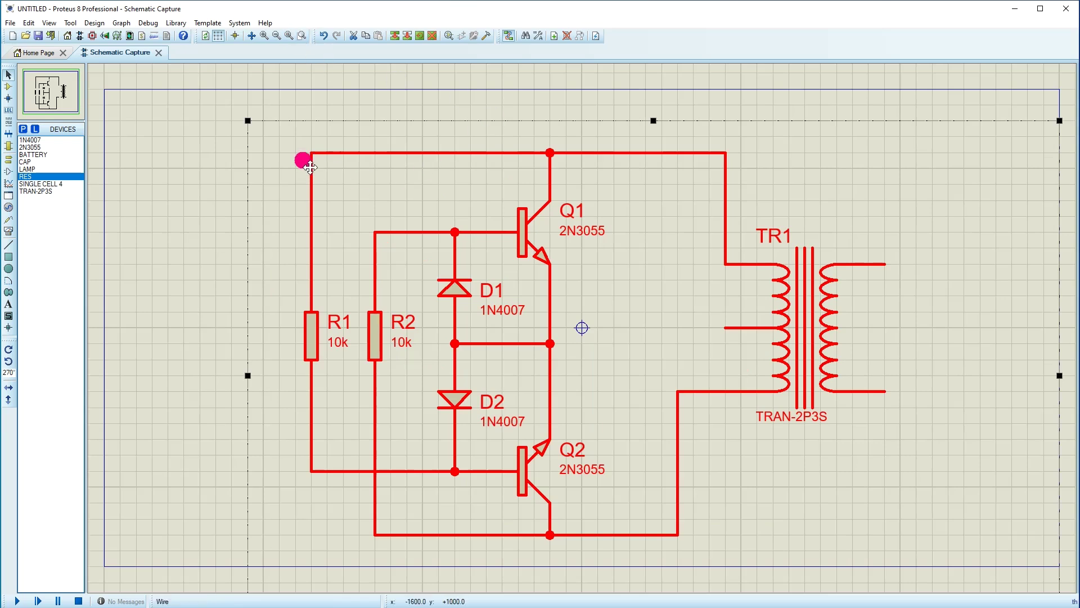
Place a 12V battery upright beside R1, on the side away from the transistors
{"action": "left_click", "coordinate": [188, 137]}
{"action": "left_click", "coordinate": [32, 176]}
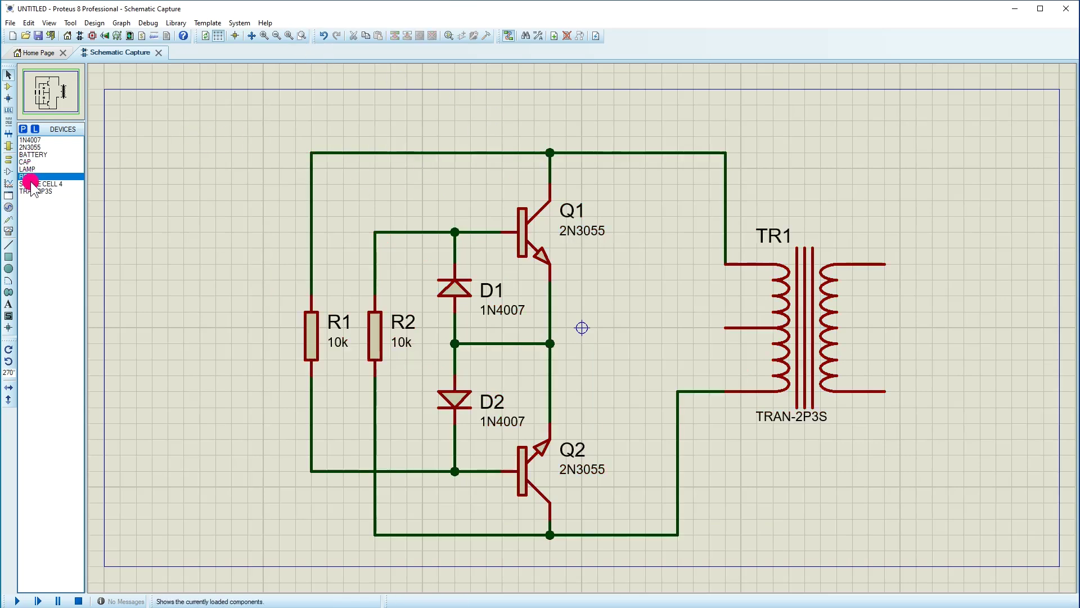
{"action": "left_click", "coordinate": [33, 154]}
{"action": "left_click", "coordinate": [209, 306]}
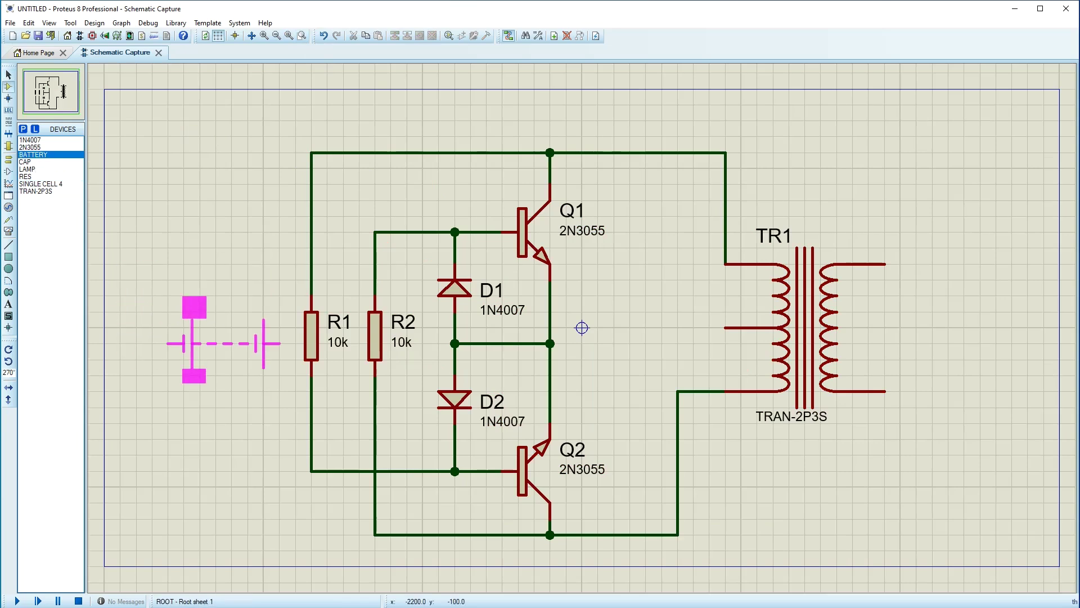
{"action": "key", "text": "KP_Add"}
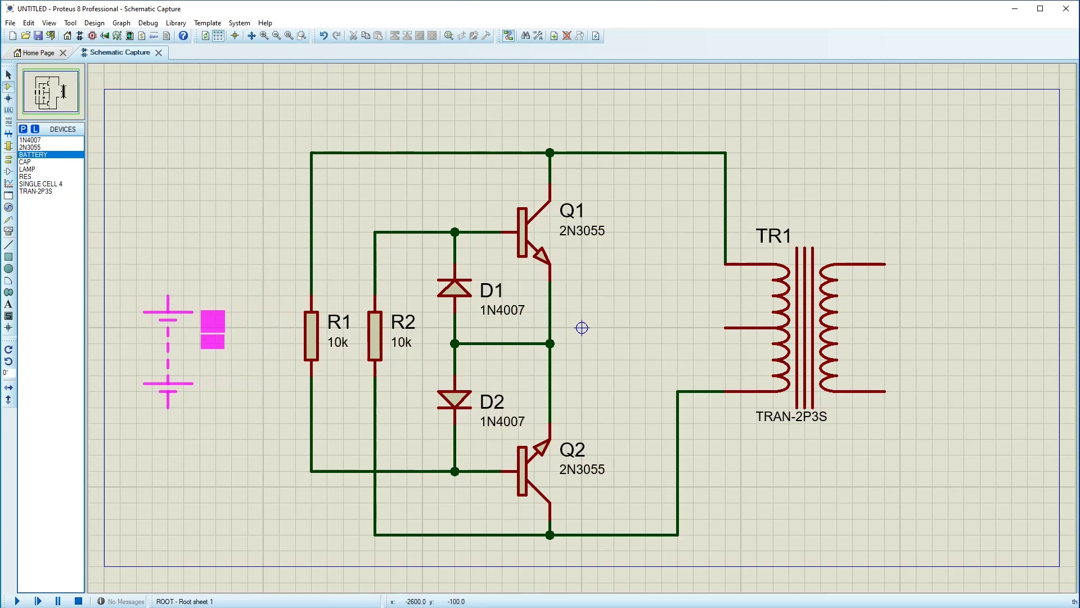
{"action": "left_click", "coordinate": [196, 335]}
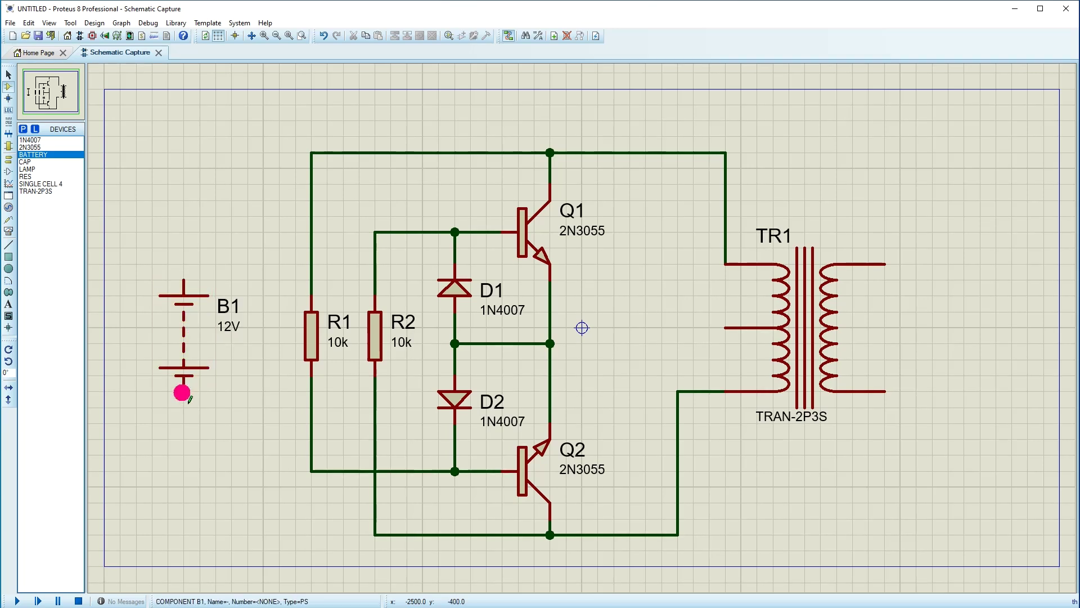
Place a ground terminal below battery B1 and wire it to the battery's lower end
{"action": "left_click", "coordinate": [8, 162]}
{"action": "left_click", "coordinate": [40, 191]}
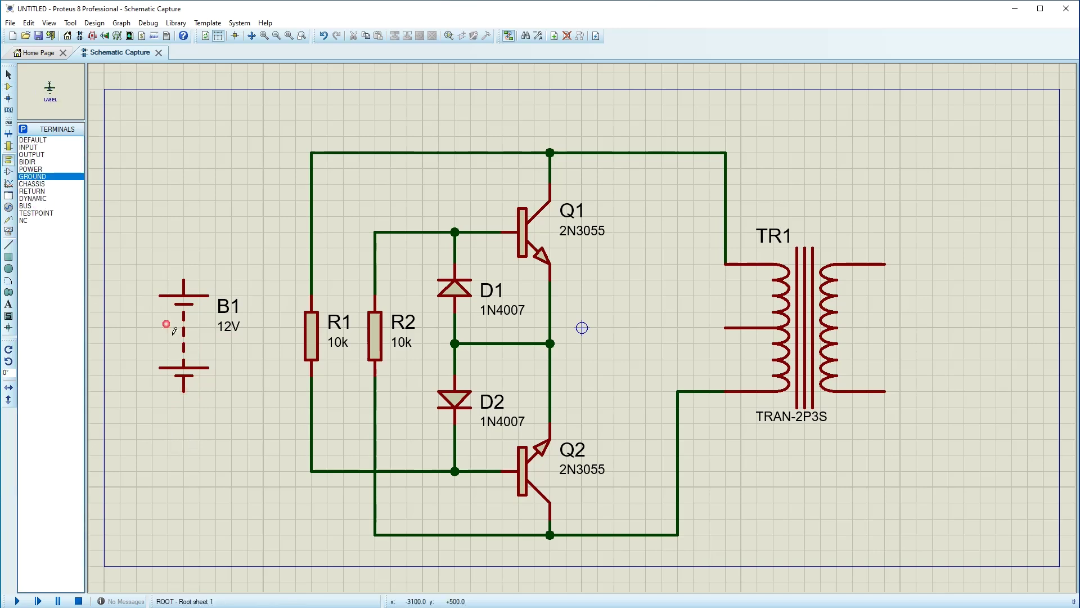
{"action": "left_click", "coordinate": [189, 454]}
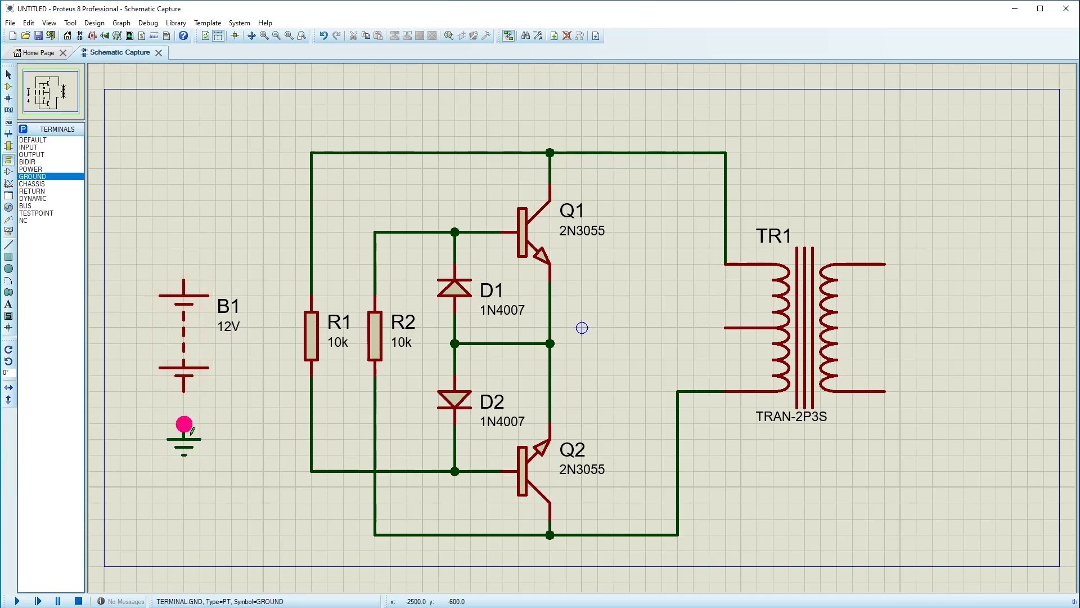
{"action": "left_click", "coordinate": [183, 428]}
{"action": "left_click", "coordinate": [184, 388]}
Wire the upper end of B1 over the top of the circuit to TR1's centre tap
{"action": "left_click", "coordinate": [183, 281]}
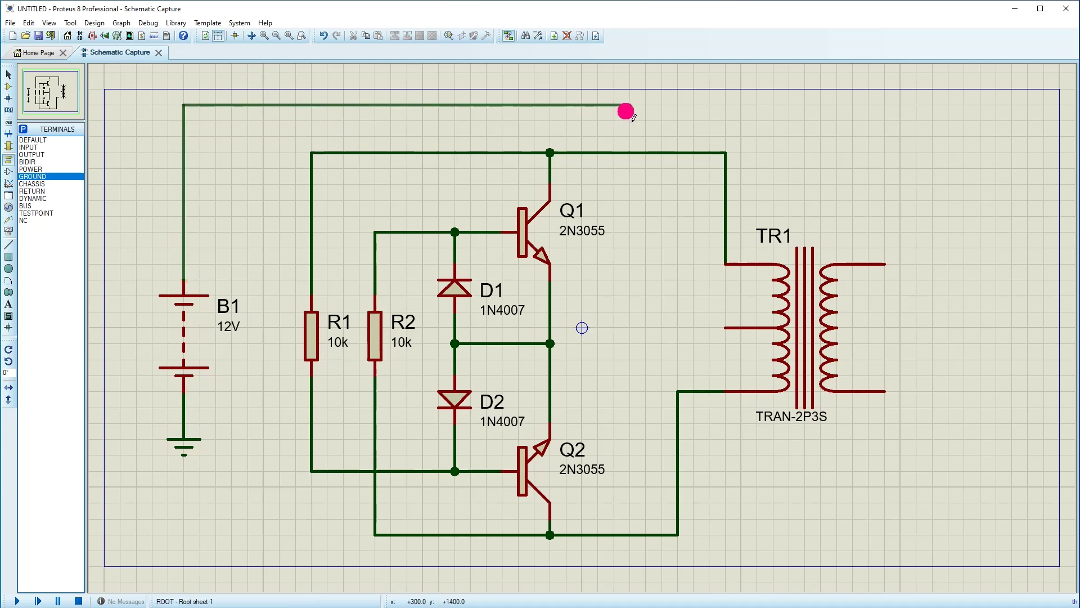
{"action": "left_click", "coordinate": [653, 328]}
{"action": "left_click", "coordinate": [723, 328]}
Place a vertical capacitor beside TR1's two-terminal winding and wire it across both ends of that winding
{"action": "left_click", "coordinate": [8, 89]}
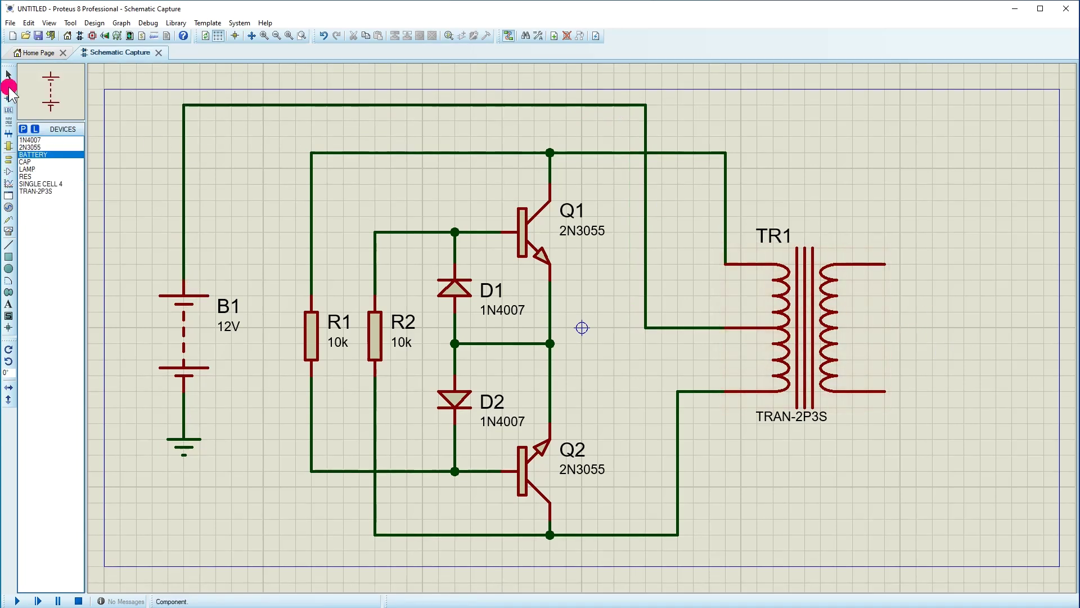
{"action": "left_click", "coordinate": [25, 161]}
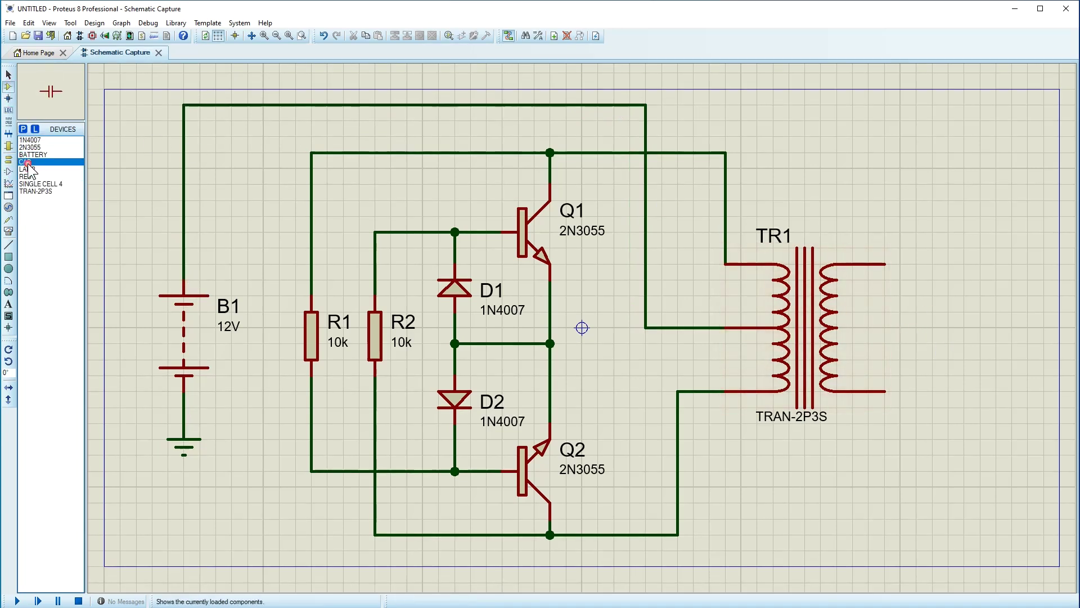
{"action": "key", "text": "KP_Add"}
{"action": "left_click", "coordinate": [916, 326]}
{"action": "left_click", "coordinate": [916, 295]}
{"action": "left_click", "coordinate": [886, 264]}
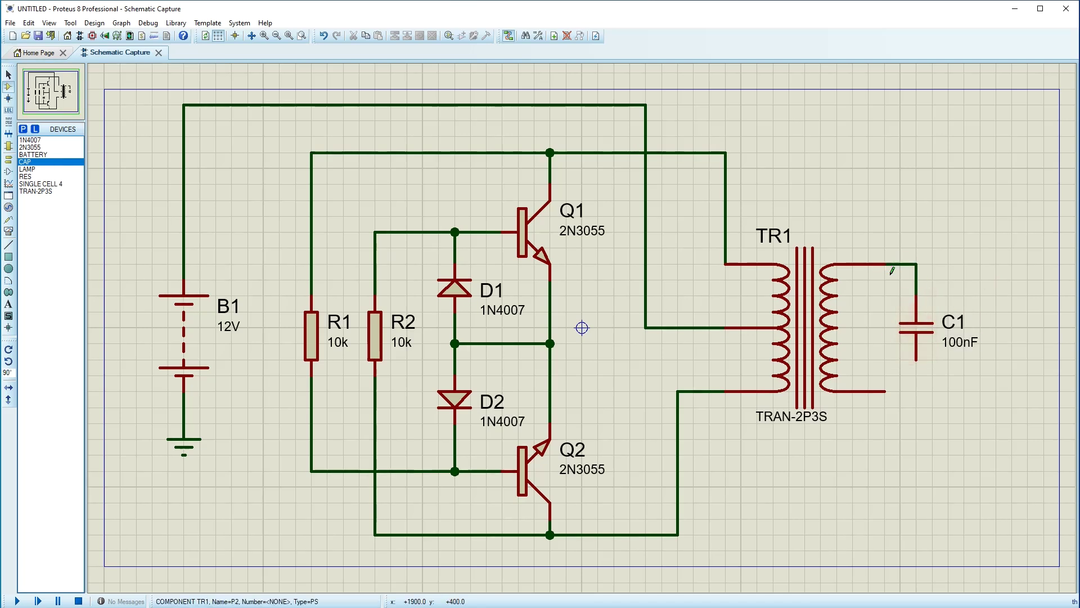
{"action": "left_click", "coordinate": [916, 360]}
{"action": "left_click", "coordinate": [893, 390]}
Place a vertical lamp beyond C1 and wire it in parallel with the capacitor
{"action": "left_click", "coordinate": [27, 169]}
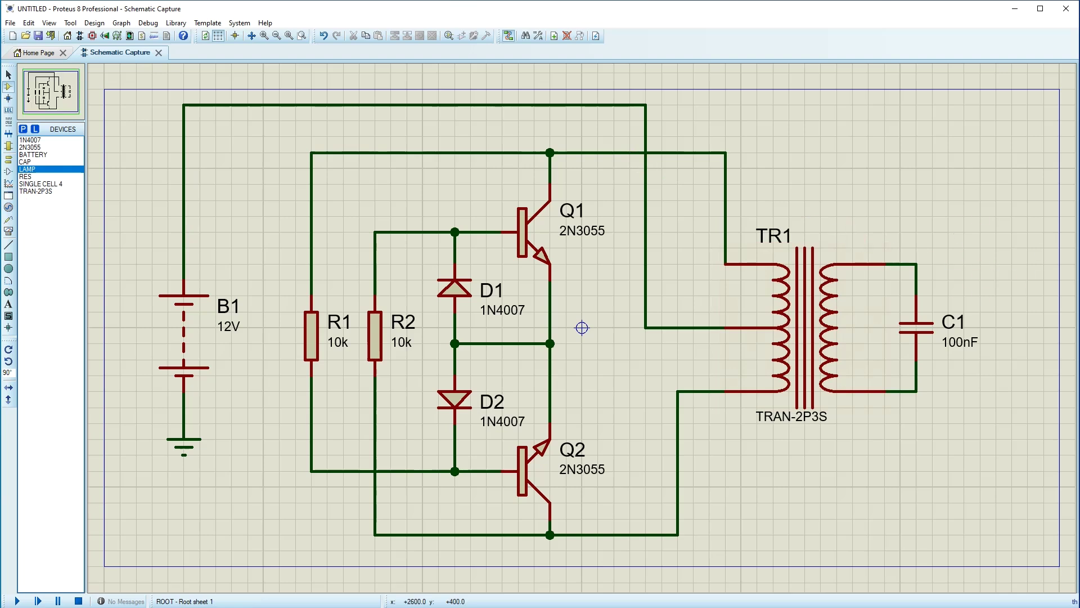
{"action": "key", "text": "KP_Add"}
{"action": "key", "text": "KP_Add"}
{"action": "key", "text": "KP_Add"}
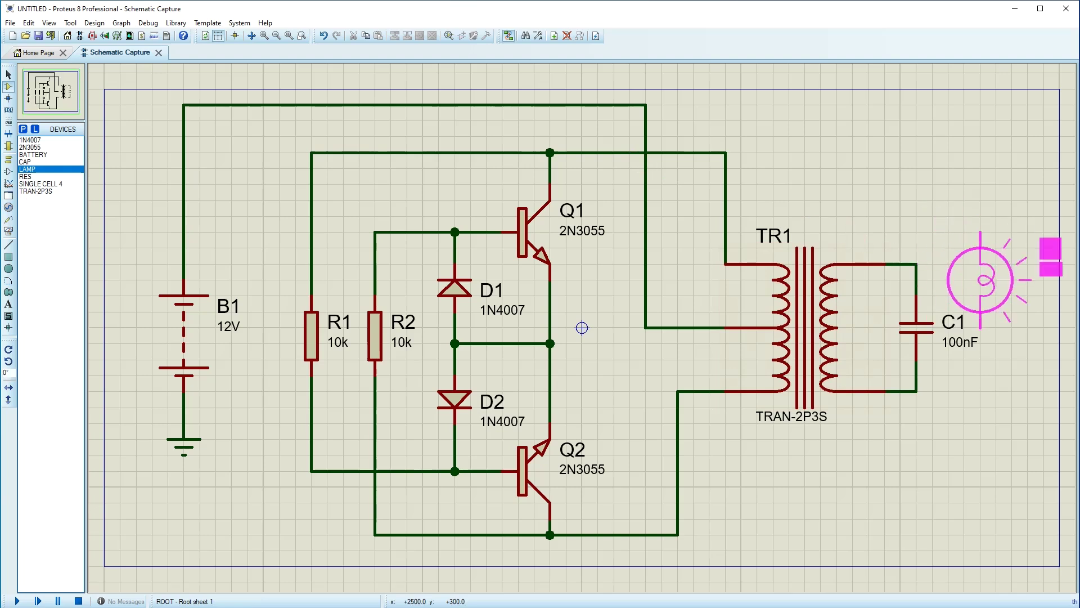
{"action": "left_click", "coordinate": [1011, 327]}
{"action": "left_click", "coordinate": [1011, 375]}
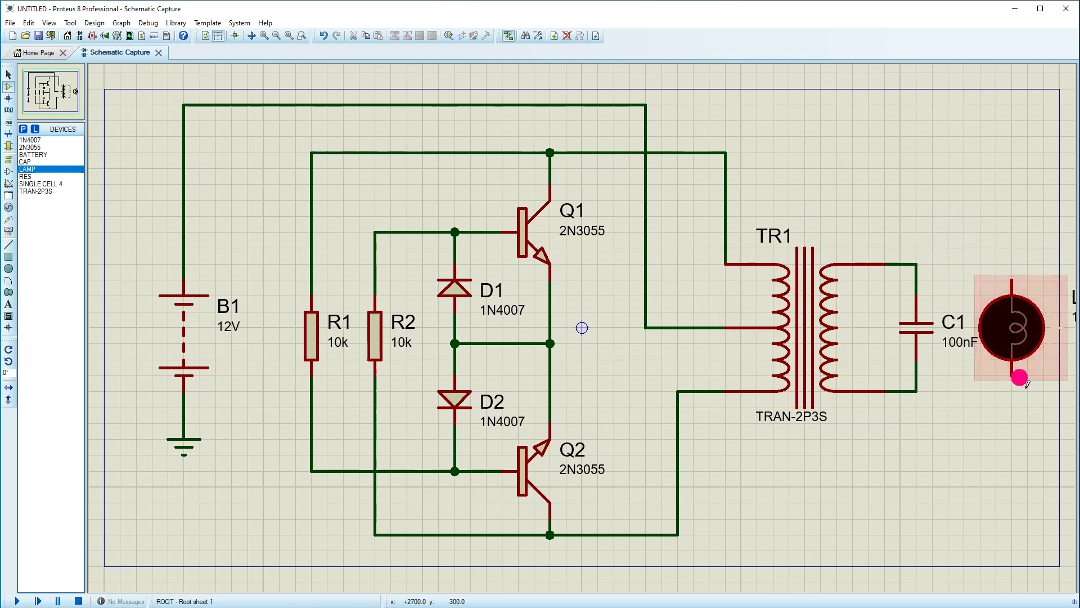
{"action": "left_click", "coordinate": [915, 391]}
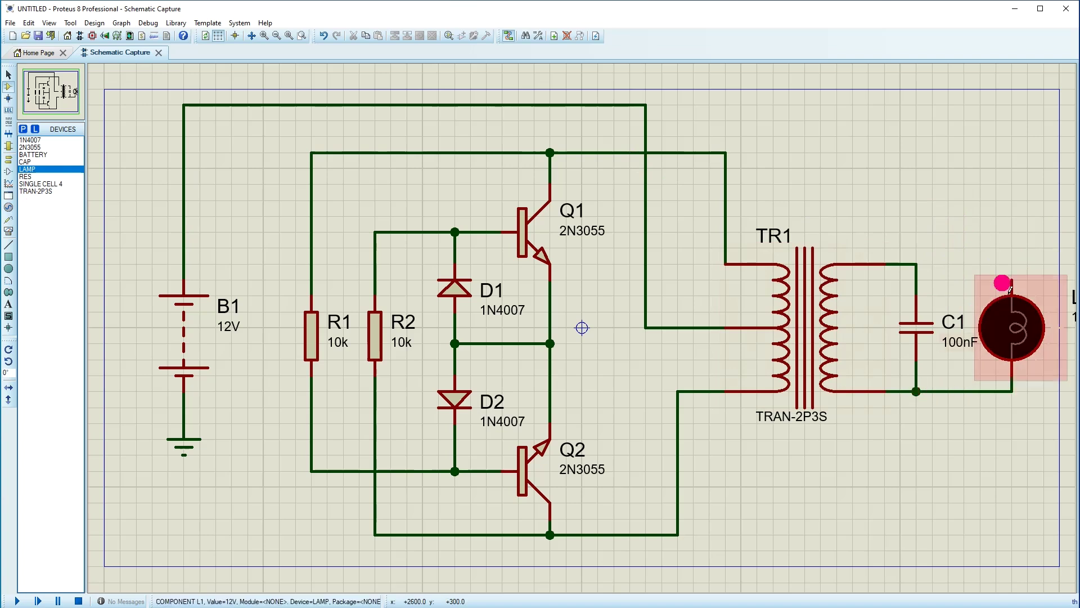
{"action": "left_click", "coordinate": [1011, 279]}
{"action": "left_click", "coordinate": [924, 263]}
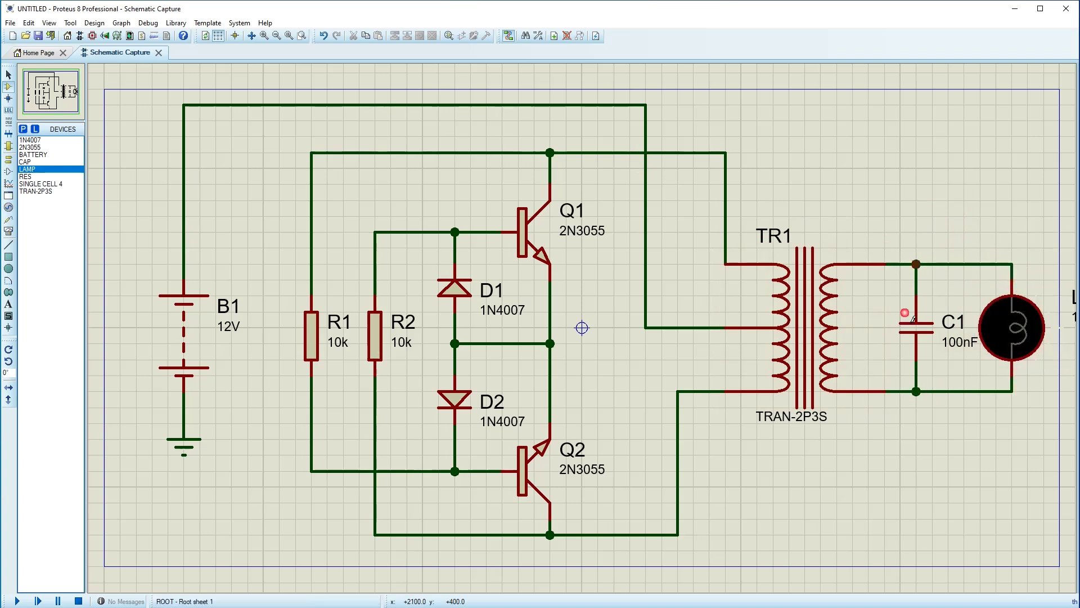
Select the whole circuit, move it three grid squares left so the lamp fits, and fit the entire sheet in view
{"action": "scroll", "coordinate": [796, 321], "scroll_direction": "down", "scroll_amount": 1}
{"action": "left_click_drag", "start_coordinate": [253, 148], "coordinate": [951, 507]}
{"action": "left_click_drag", "start_coordinate": [633, 374], "coordinate": [632, 370]}
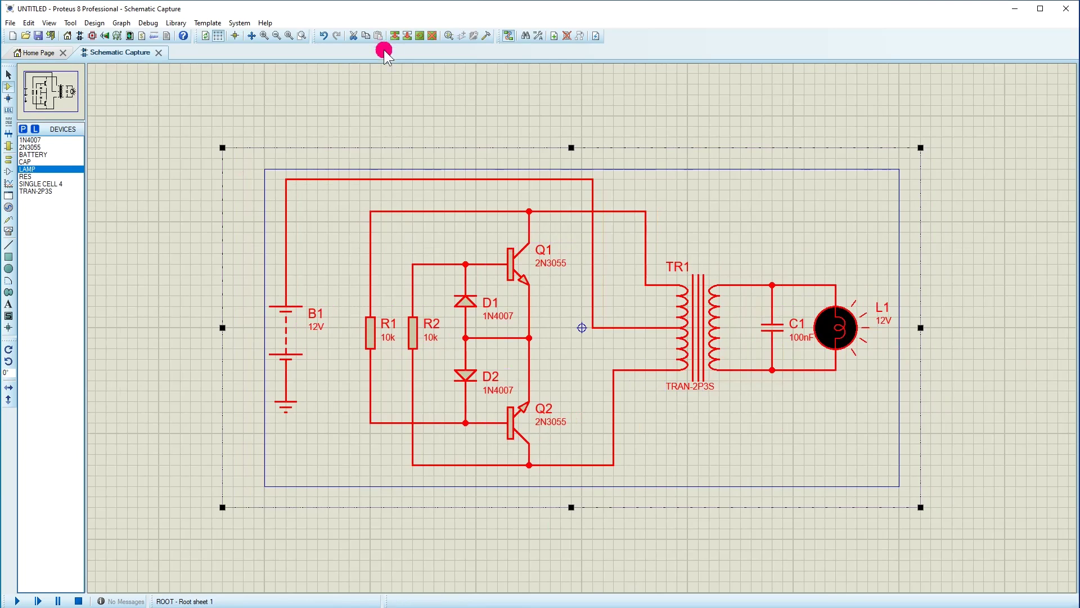
{"action": "left_click", "coordinate": [337, 102]}
{"action": "left_click", "coordinate": [288, 35]}
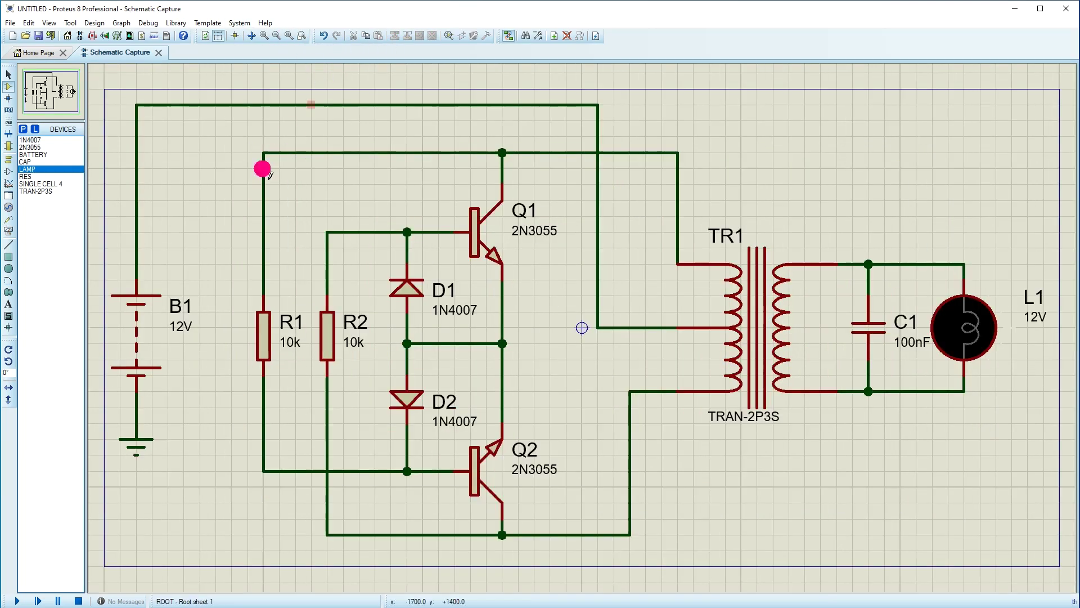
Move battery B1 two grid squares right and two down, and its ground symbol two squares right and four down
{"action": "left_click", "coordinate": [145, 309]}
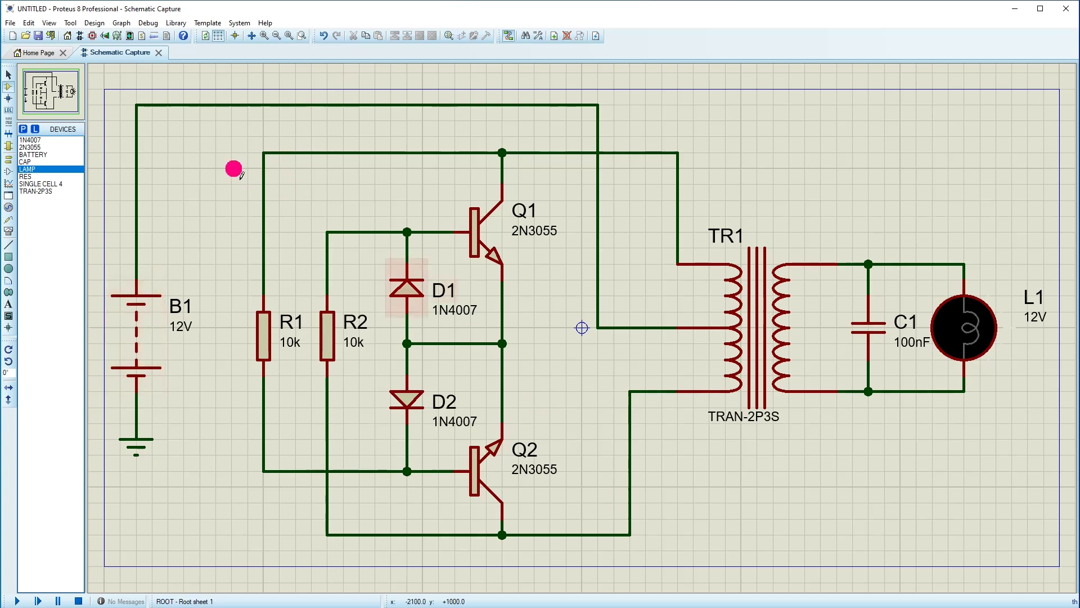
{"action": "left_click", "coordinate": [144, 335]}
{"action": "left_click_drag", "start_coordinate": [144, 338], "coordinate": [164, 370]}
{"action": "left_click_drag", "start_coordinate": [137, 441], "coordinate": [168, 504]}
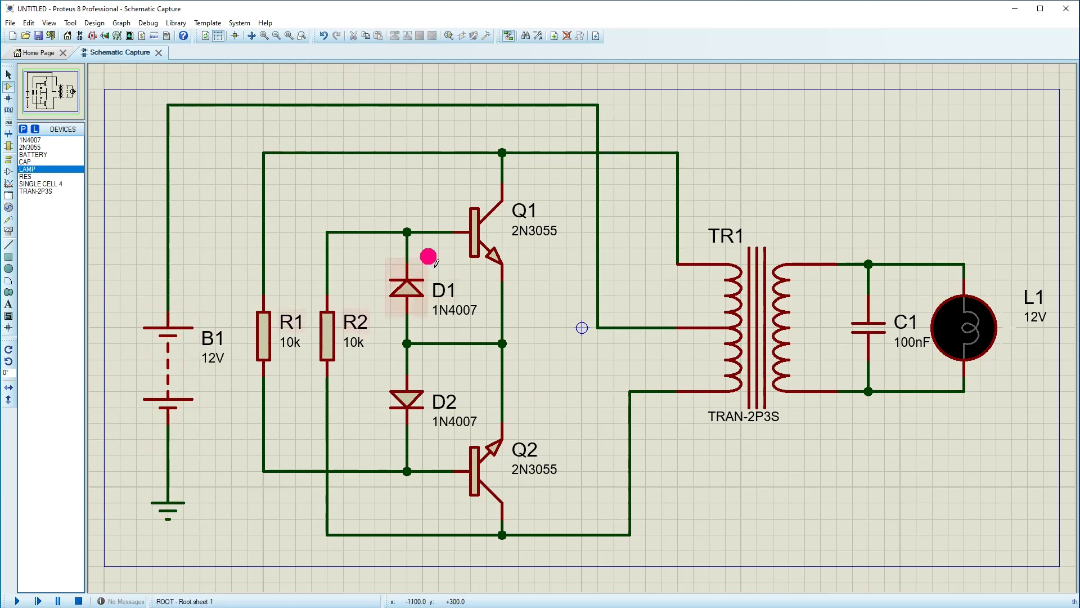
Move the top horizontal wire between B1 and TR1's centre tap one grid square down
{"action": "right_click", "coordinate": [399, 106]}
{"action": "key", "text": "Escape"}
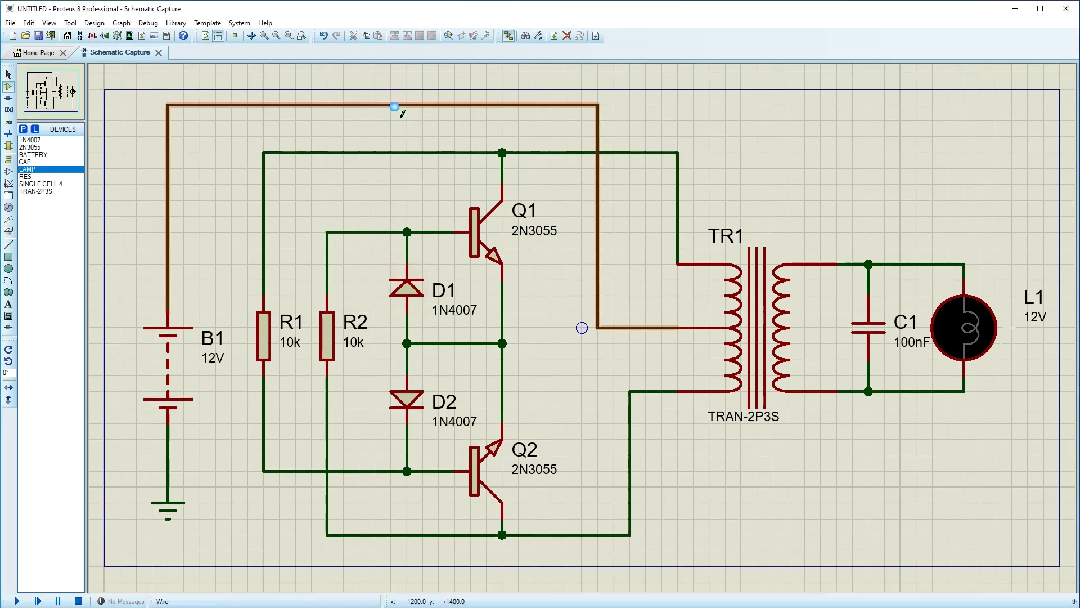
{"action": "right_click", "coordinate": [400, 104]}
{"action": "left_click", "coordinate": [441, 109]}
{"action": "left_click", "coordinate": [398, 121]}
{"action": "left_click", "coordinate": [706, 151]}
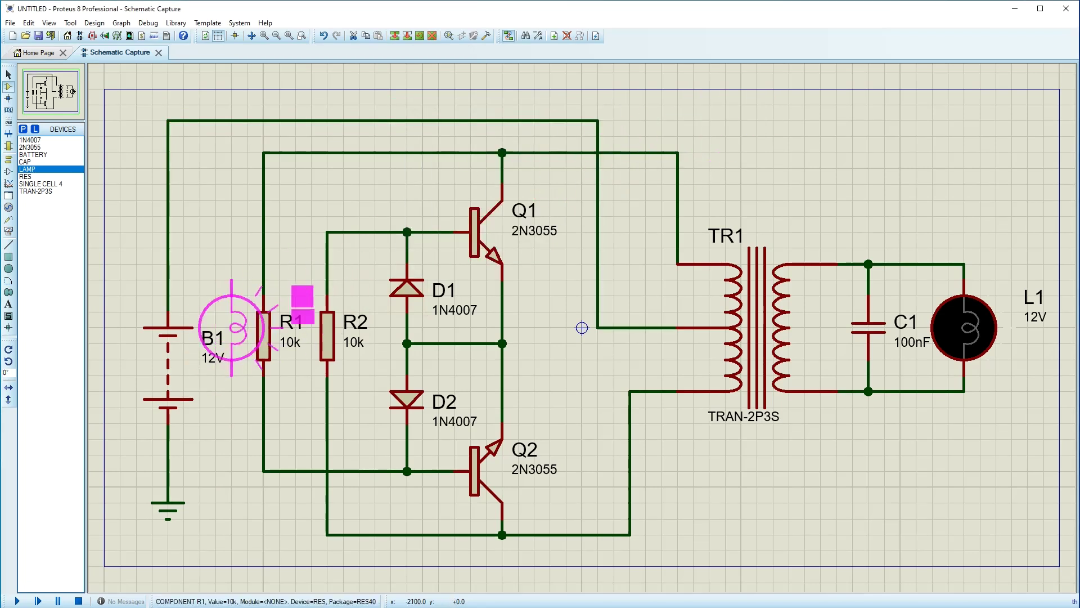
Set the resistance of R1 to 330
{"action": "left_click", "coordinate": [274, 334]}
{"action": "left_click", "coordinate": [265, 327]}
{"action": "left_click", "coordinate": [504, 242]}
{"action": "double_click", "coordinate": [502, 242]}
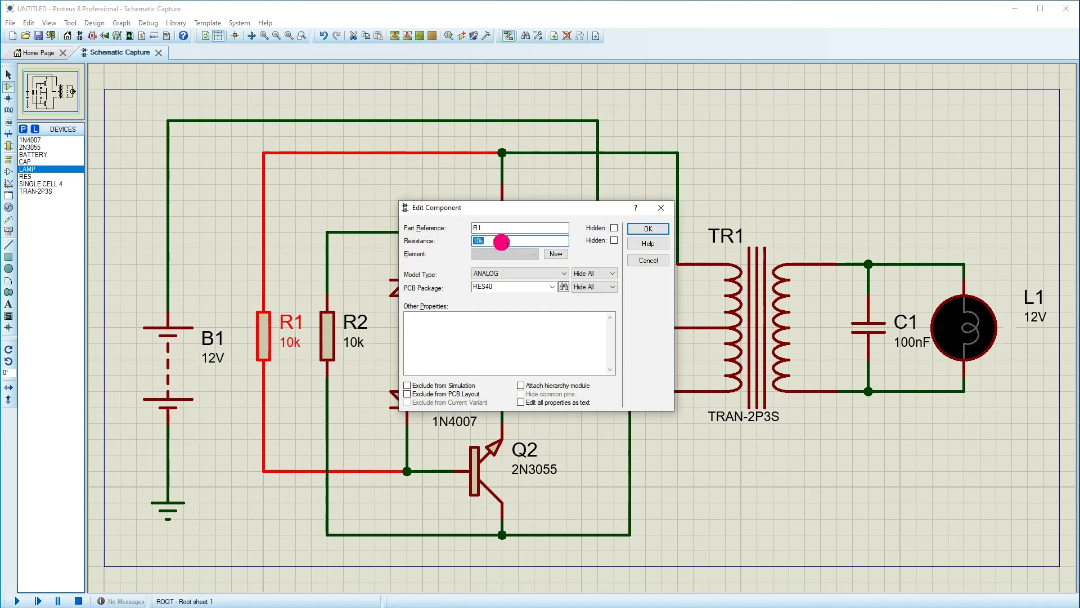
{"action": "key", "text": "Return"}
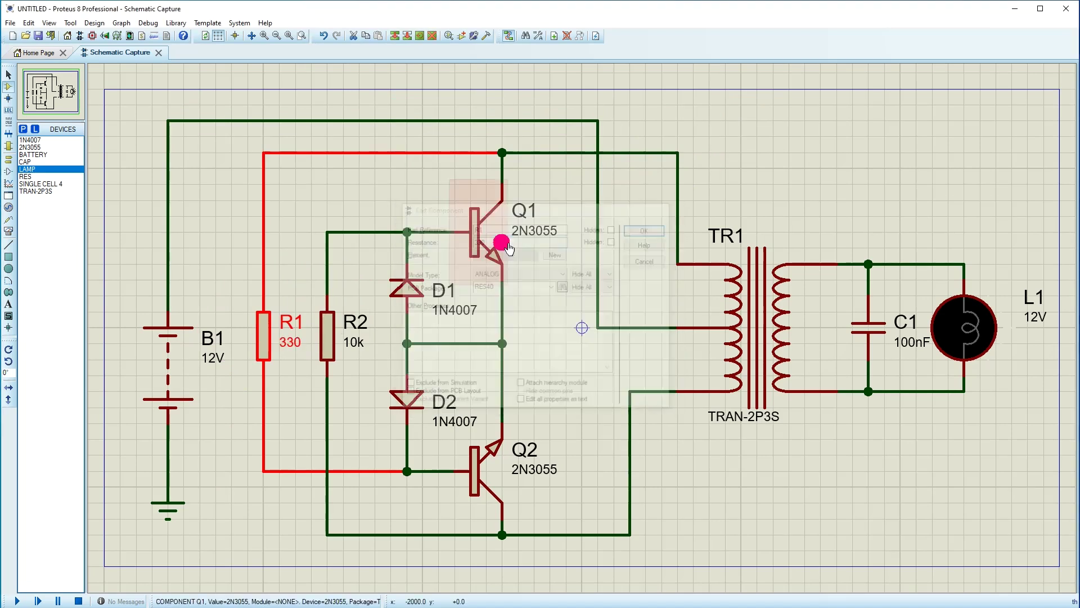
Set the resistance of R2 to 330
{"action": "left_click", "coordinate": [327, 337]}
{"action": "left_click", "coordinate": [327, 336]}
{"action": "double_click", "coordinate": [491, 241]}
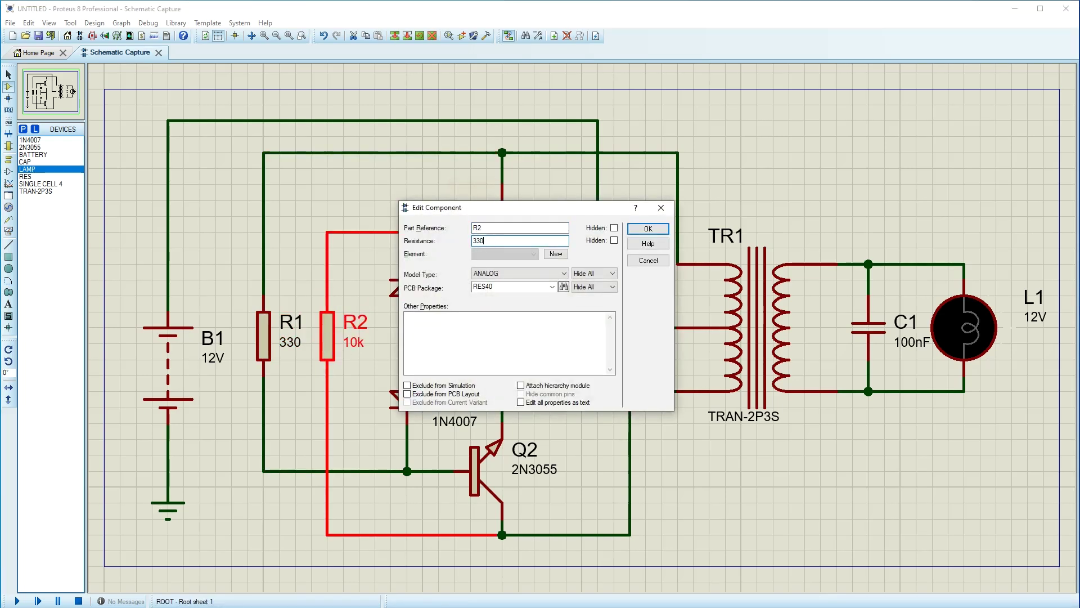
{"action": "key", "text": "Return"}
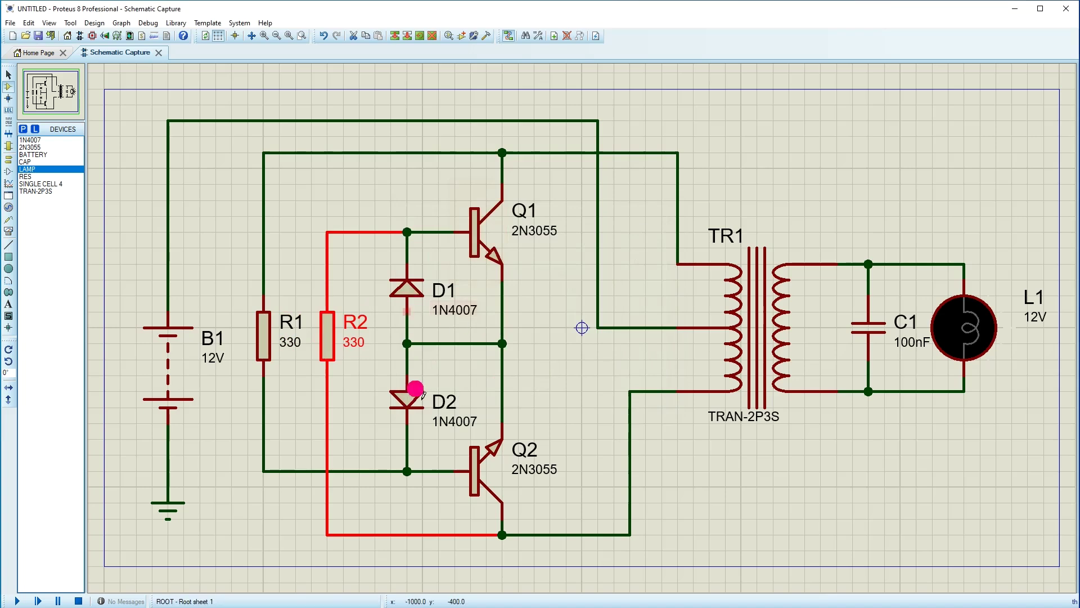
Set TR1's primary inductance to 100H and its total secondary inductance to 1.1H
{"action": "left_click", "coordinate": [761, 331]}
{"action": "double_click", "coordinate": [761, 331]}
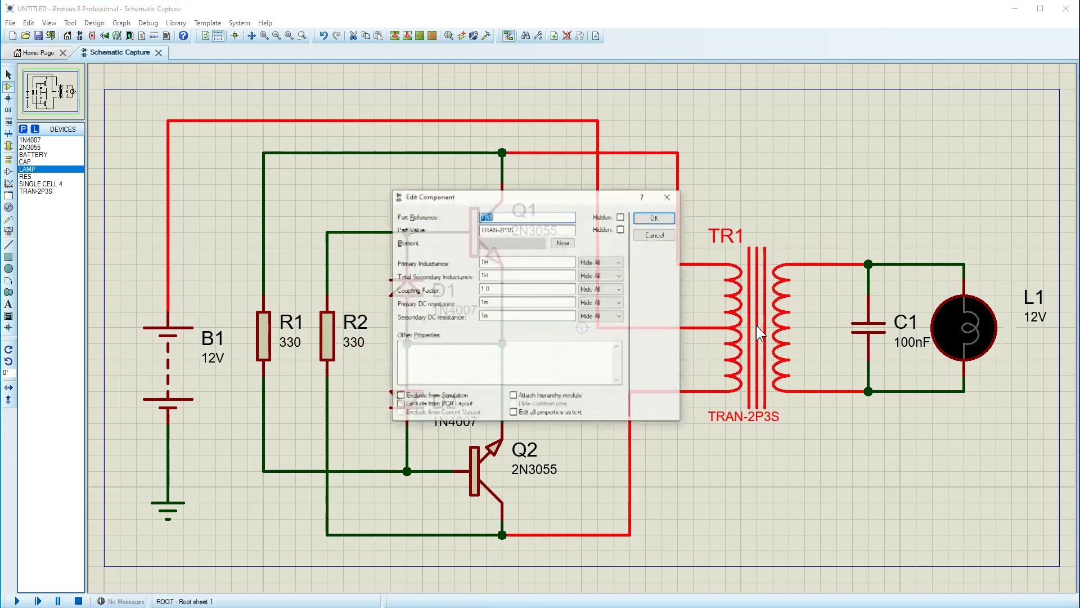
{"action": "left_click", "coordinate": [487, 262]}
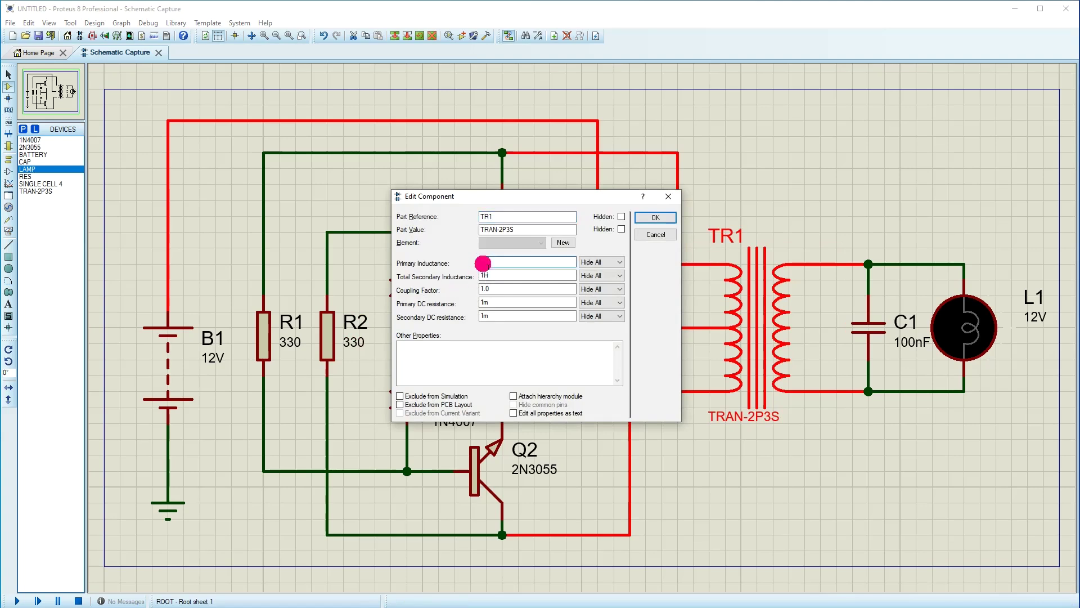
{"action": "left_click", "coordinate": [484, 275]}
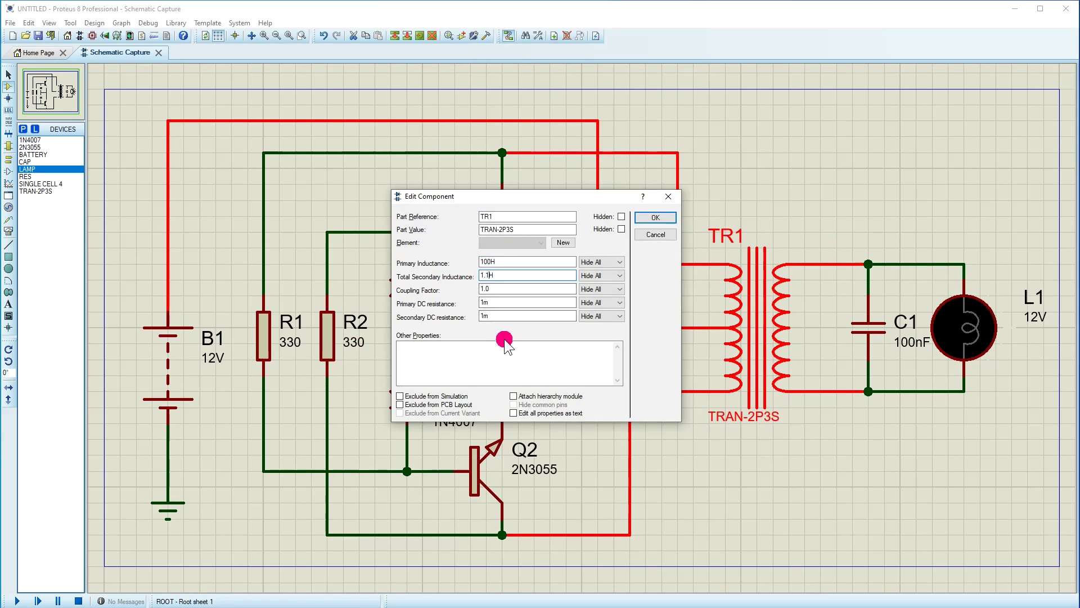
{"action": "left_click", "coordinate": [654, 218]}
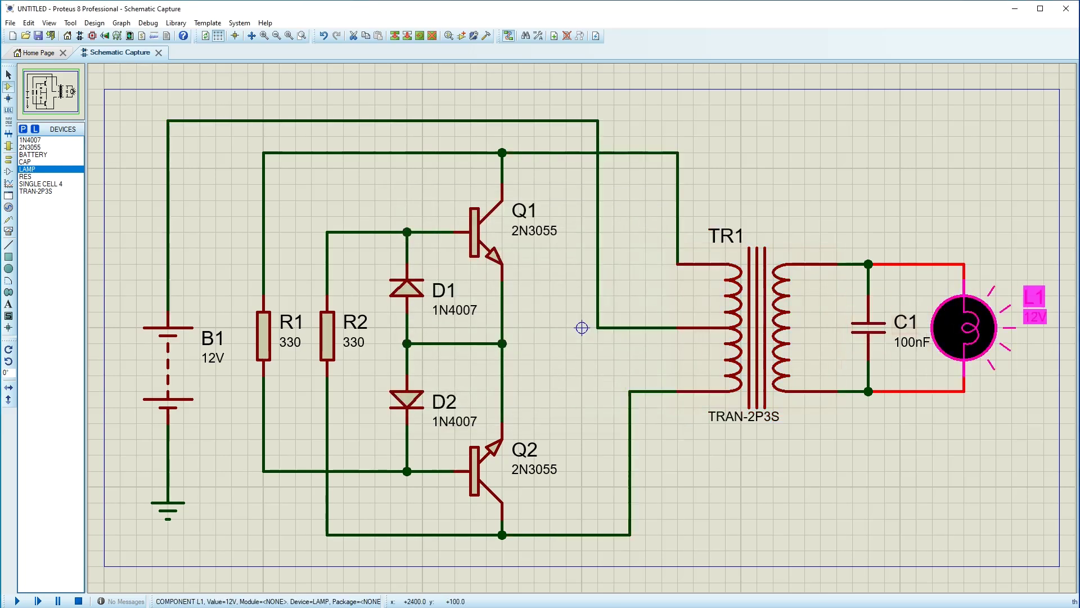
Move C1 with its two wire junctions one grid square towards TR1, keeping the lamp in its original place
{"action": "left_click_drag", "start_coordinate": [964, 328], "coordinate": [980, 328]}
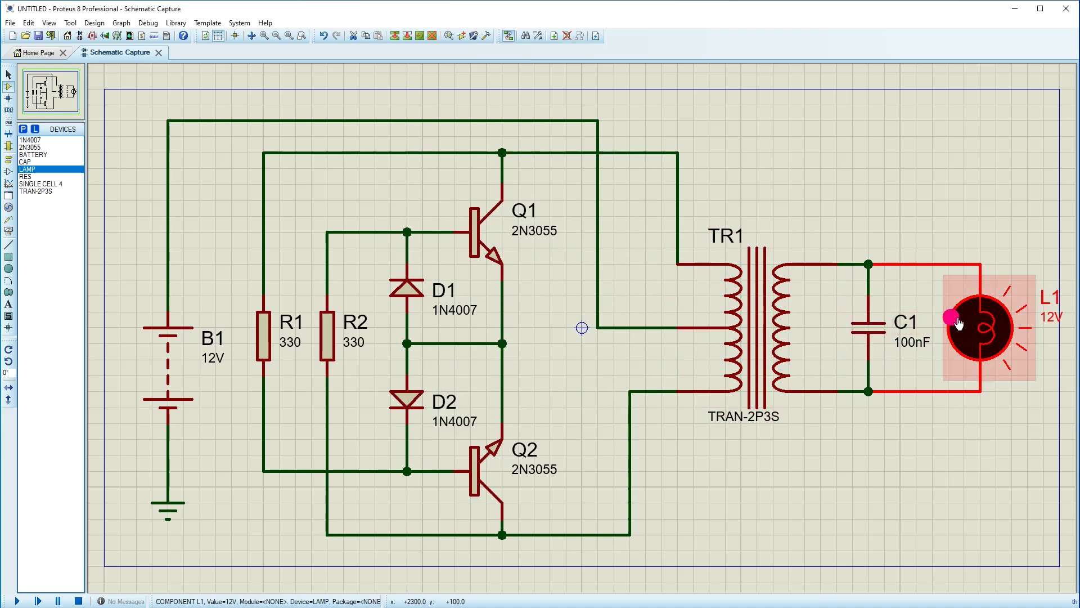
{"action": "key", "text": "ctrl+z"}
{"action": "mouse_move", "coordinate": [836, 216]}
{"action": "left_mouse_down"}
{"action": "mouse_move", "coordinate": [887, 474]}
{"action": "mouse_move", "coordinate": [900, 486]}
{"action": "left_mouse_up"}
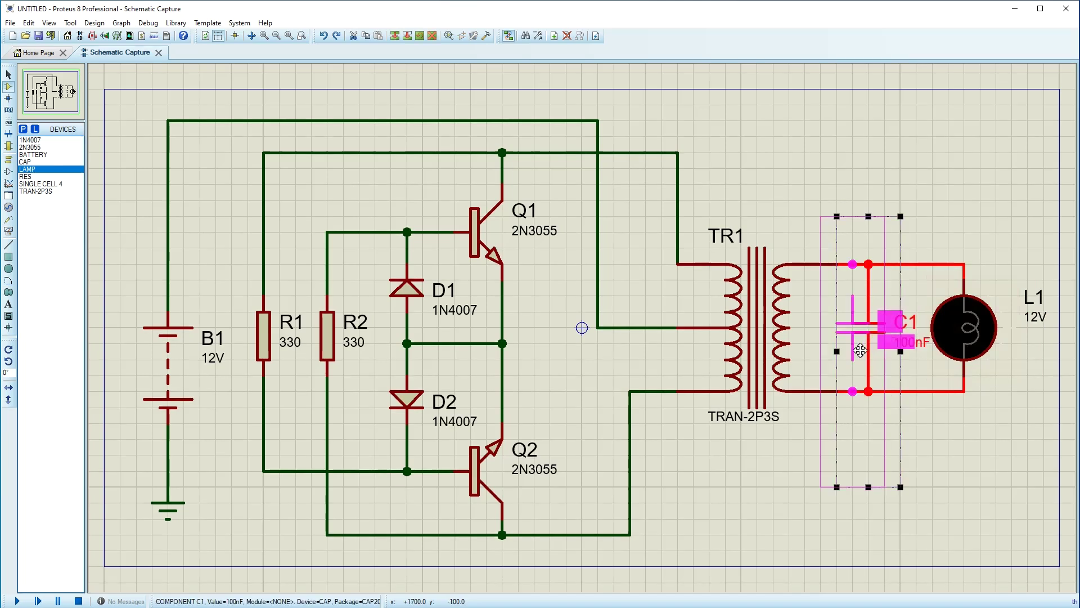
Set lamp L1's nominal voltage to 220V and its resistance to 100k
{"action": "double_click", "coordinate": [977, 313]}
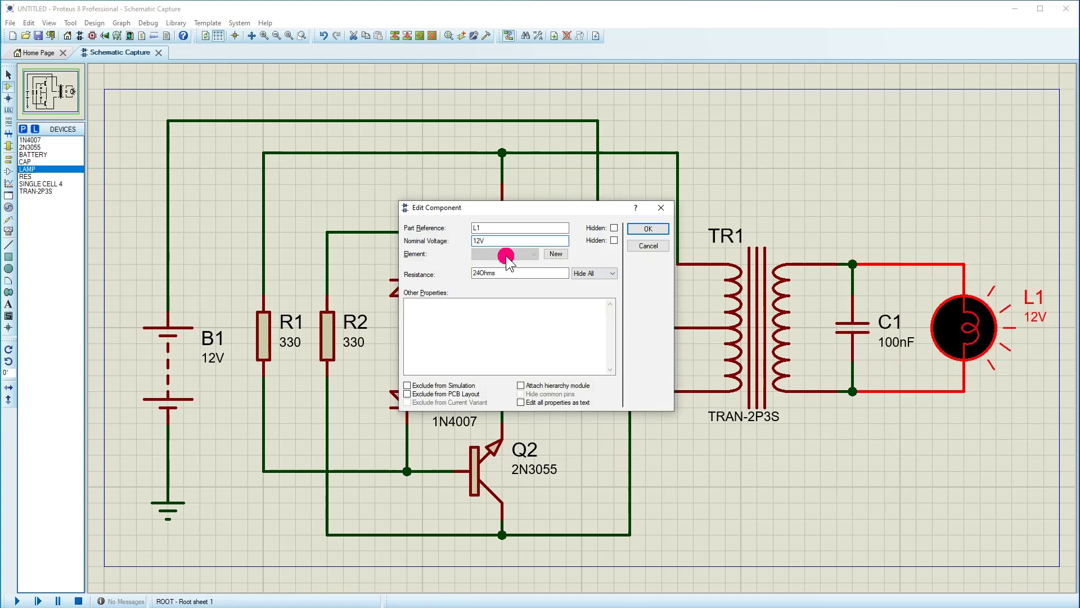
{"action": "left_click_drag", "start_coordinate": [507, 244], "coordinate": [478, 250]}
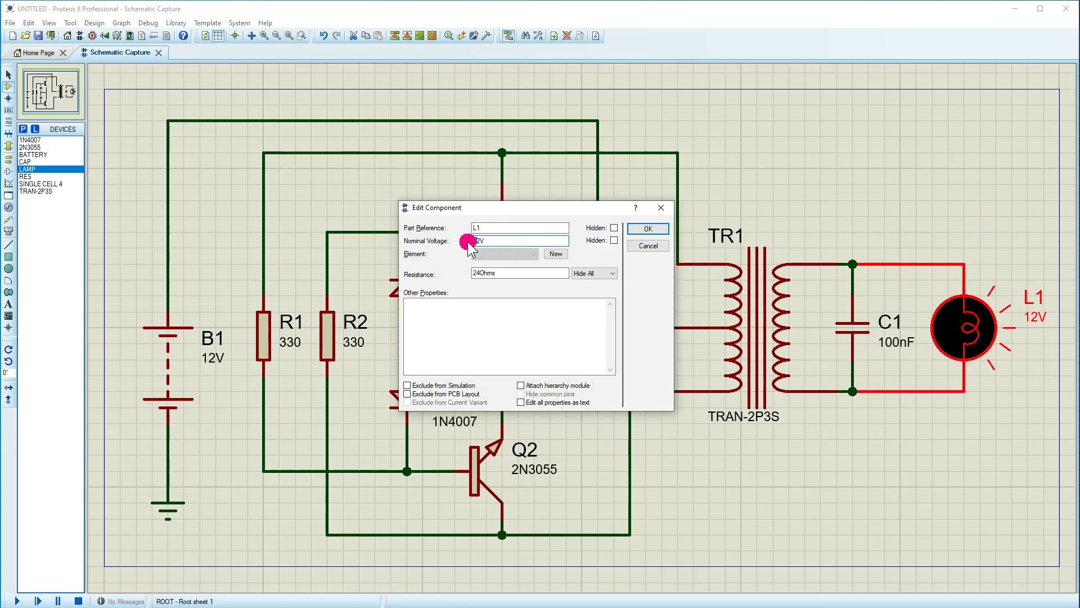
{"action": "type", "text": "0"}
{"action": "double_click", "coordinate": [505, 272]}
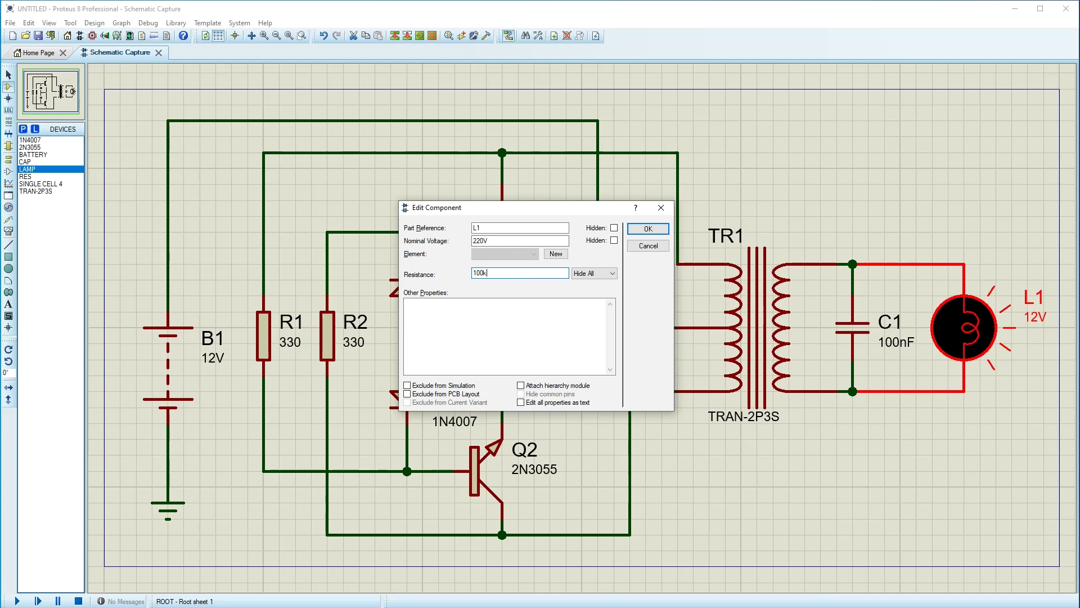
{"action": "left_click", "coordinate": [646, 229]}
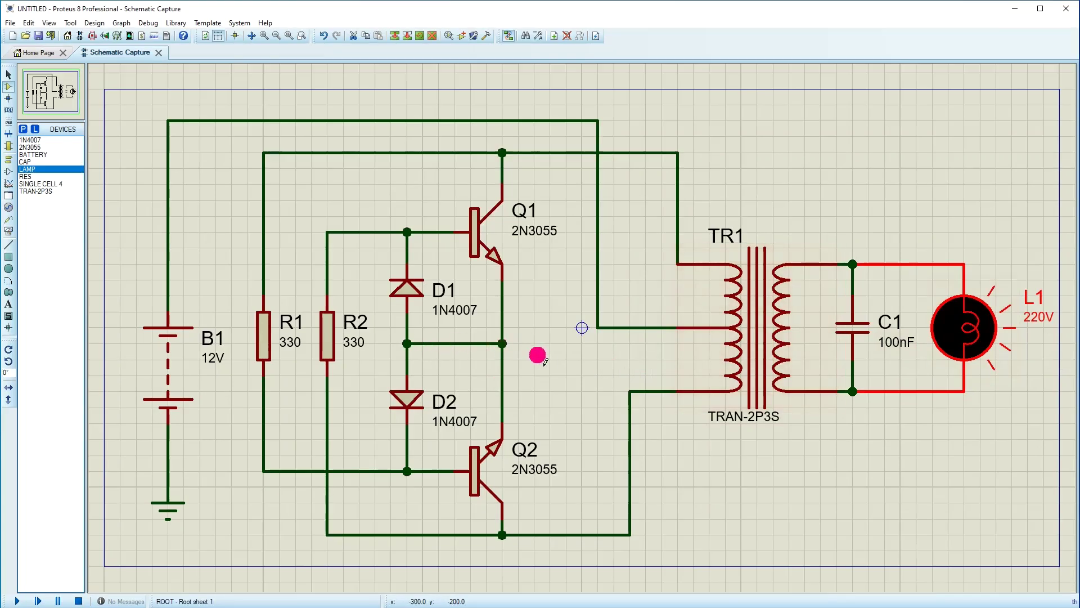
Place a ground terminal between Q2 and TR1 and wire it to the Q1–Q2 emitter junction
{"action": "left_click", "coordinate": [9, 160]}
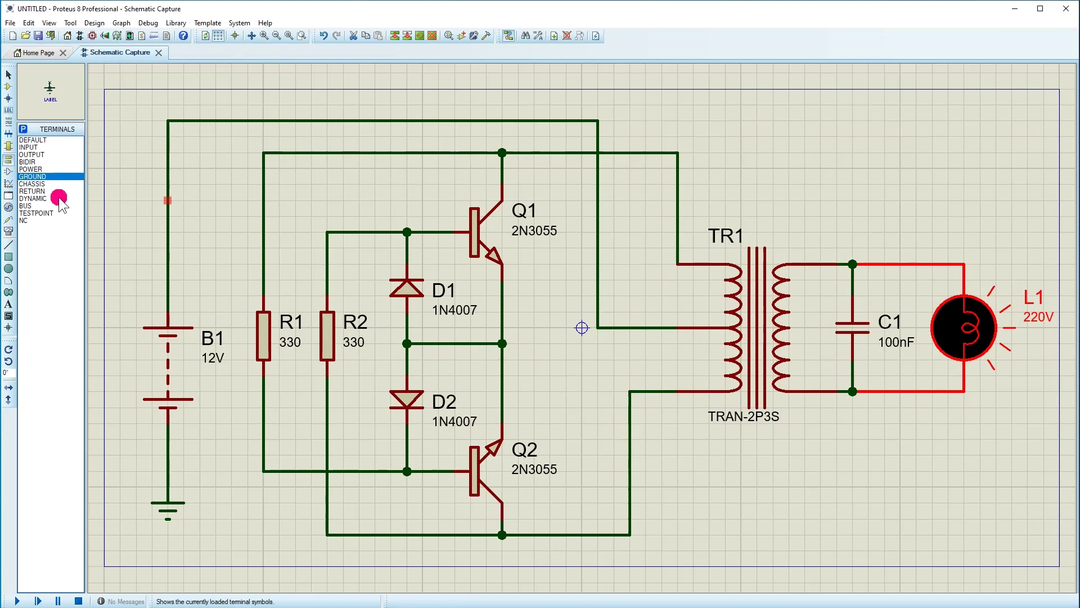
{"action": "left_click", "coordinate": [566, 375]}
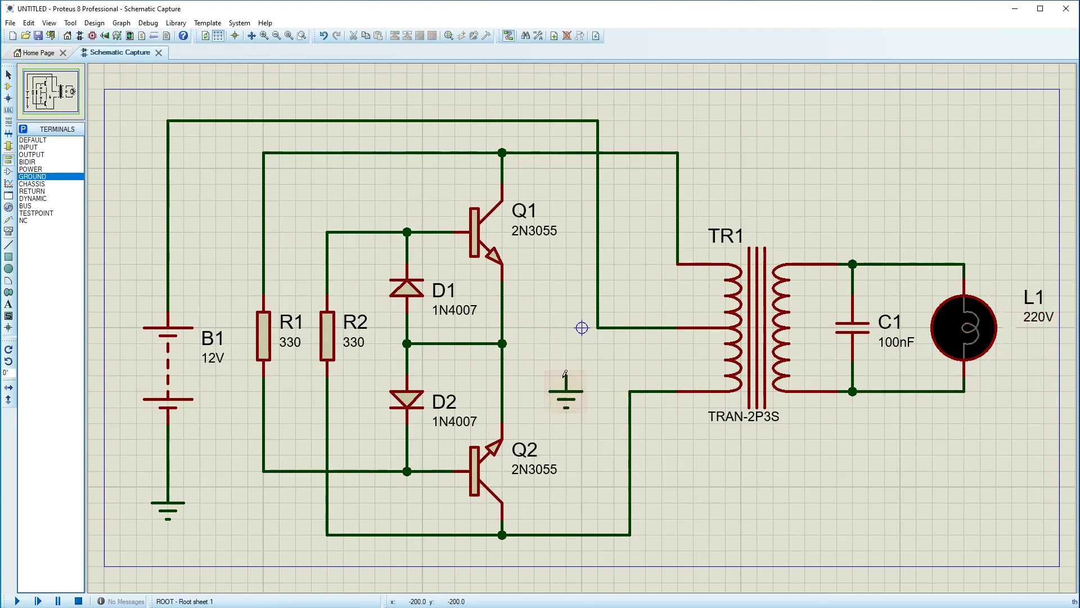
{"action": "left_click", "coordinate": [566, 375]}
{"action": "left_click", "coordinate": [502, 344]}
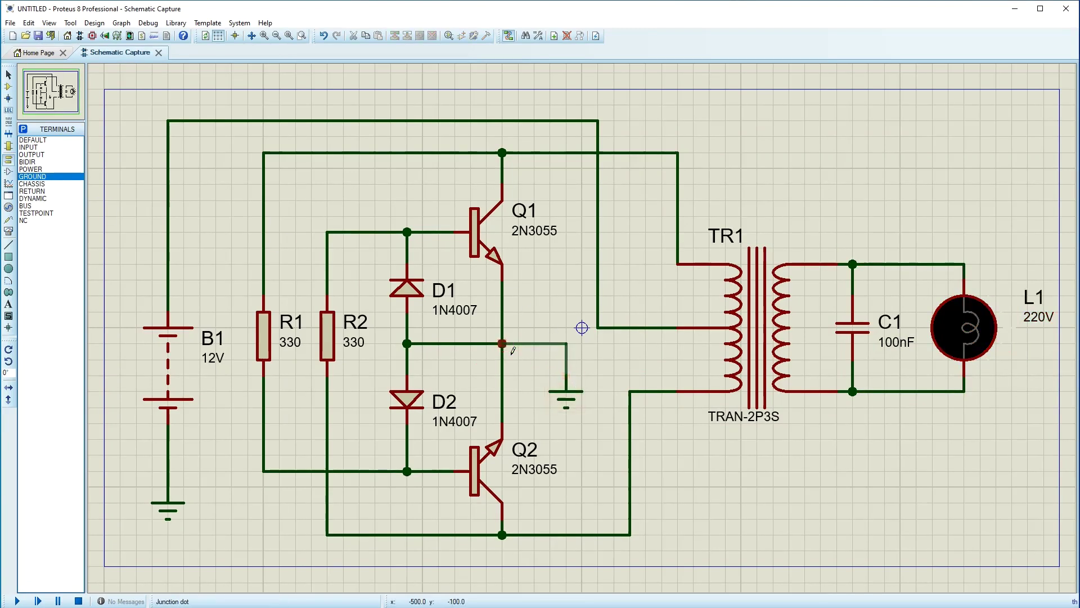
Move the new ground terminal one grid square up and closer to the emitter junction, and deselect it
{"action": "left_click", "coordinate": [569, 400]}
{"action": "mouse_move", "coordinate": [569, 399]}
{"action": "left_mouse_down"}
{"action": "mouse_move", "coordinate": [537, 381]}
{"action": "mouse_move", "coordinate": [553, 398]}
{"action": "left_mouse_up"}
{"action": "left_click", "coordinate": [571, 405]}
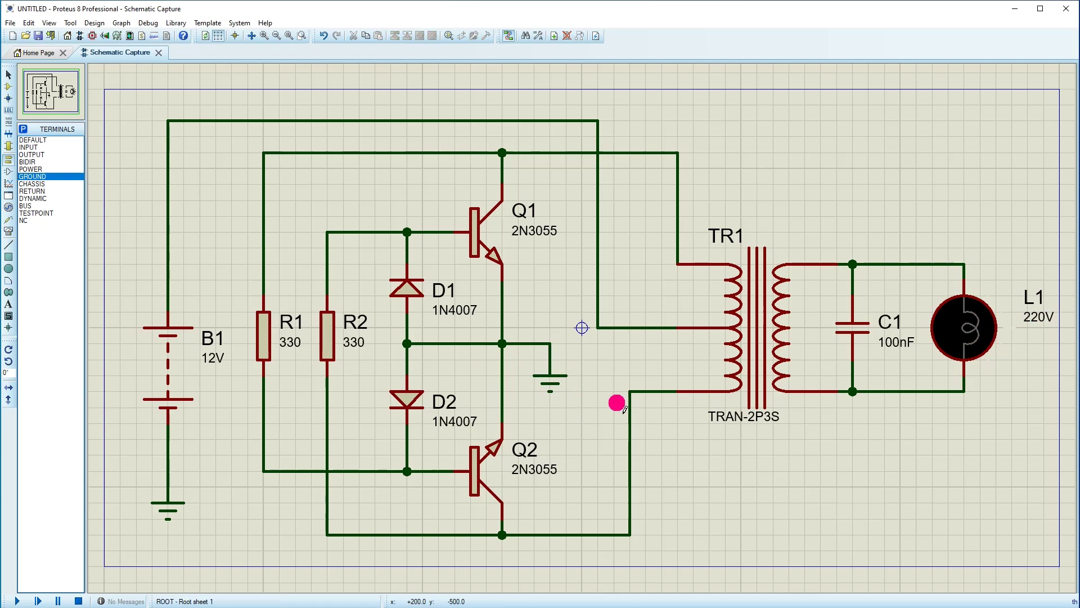
Run the simulation to check lamp L1, and stop it
{"action": "left_click", "coordinate": [20, 601]}
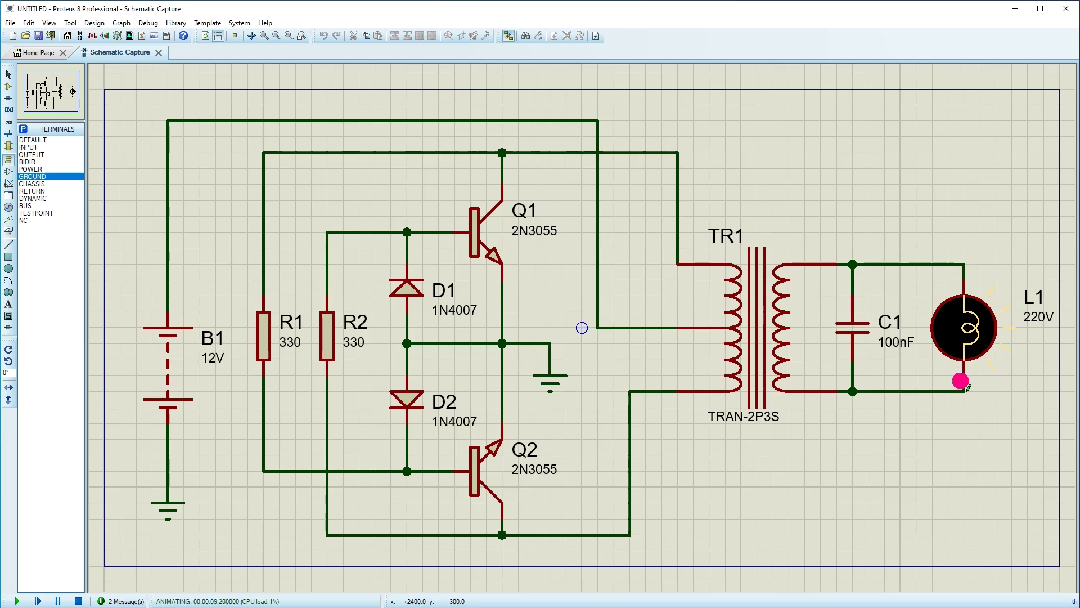
{"action": "left_click", "coordinate": [79, 601]}
Delete the ground at the emitter junction, test-run the simulation without it, and undo the deletion
{"action": "left_click", "coordinate": [550, 378]}
{"action": "key", "text": "Delete"}
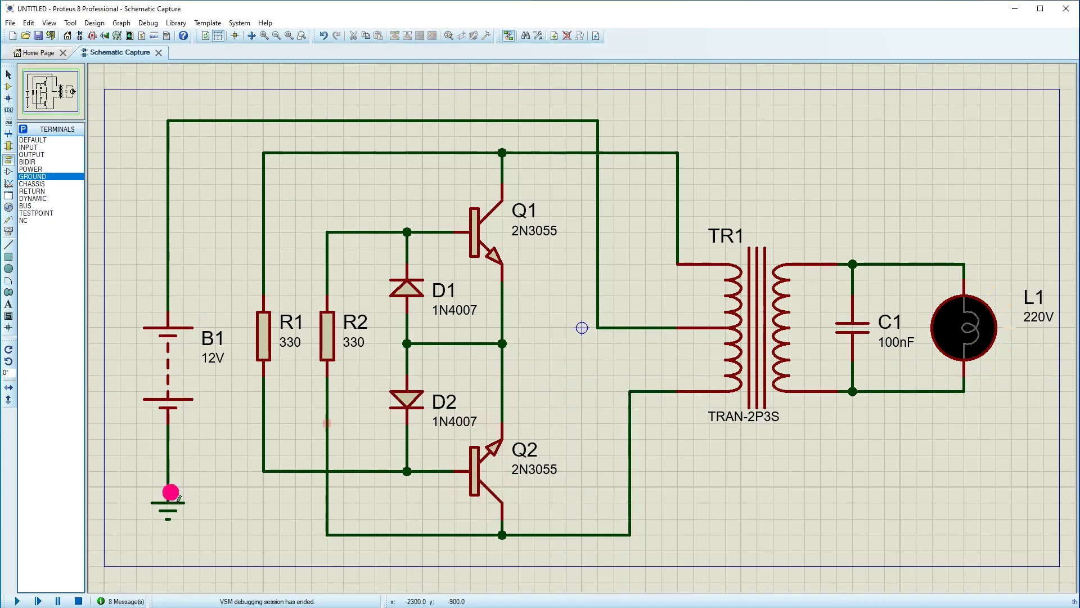
{"action": "left_click", "coordinate": [17, 600]}
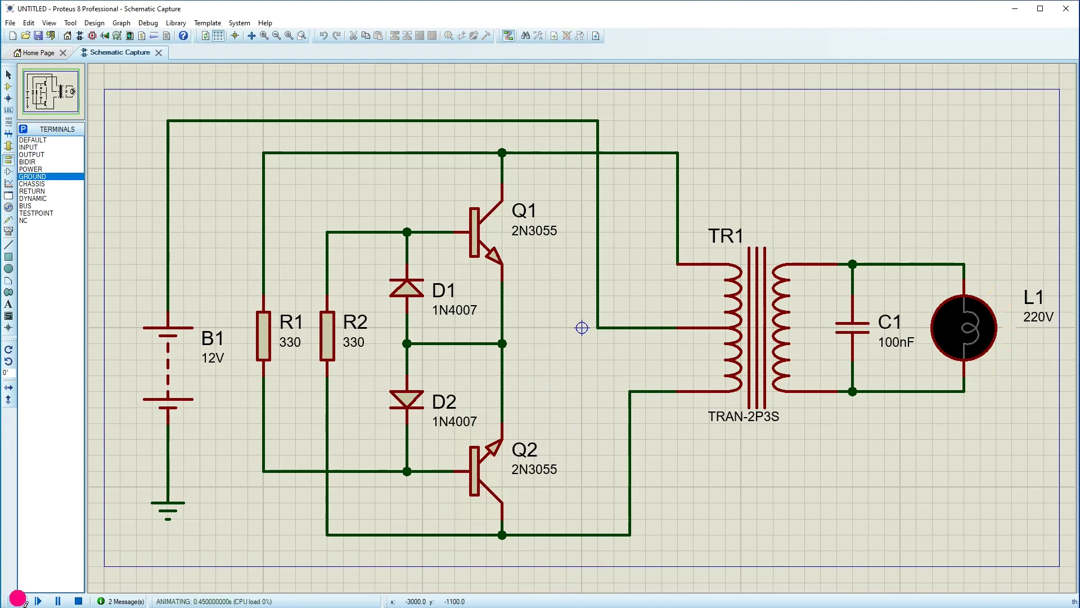
{"action": "left_click", "coordinate": [79, 601]}
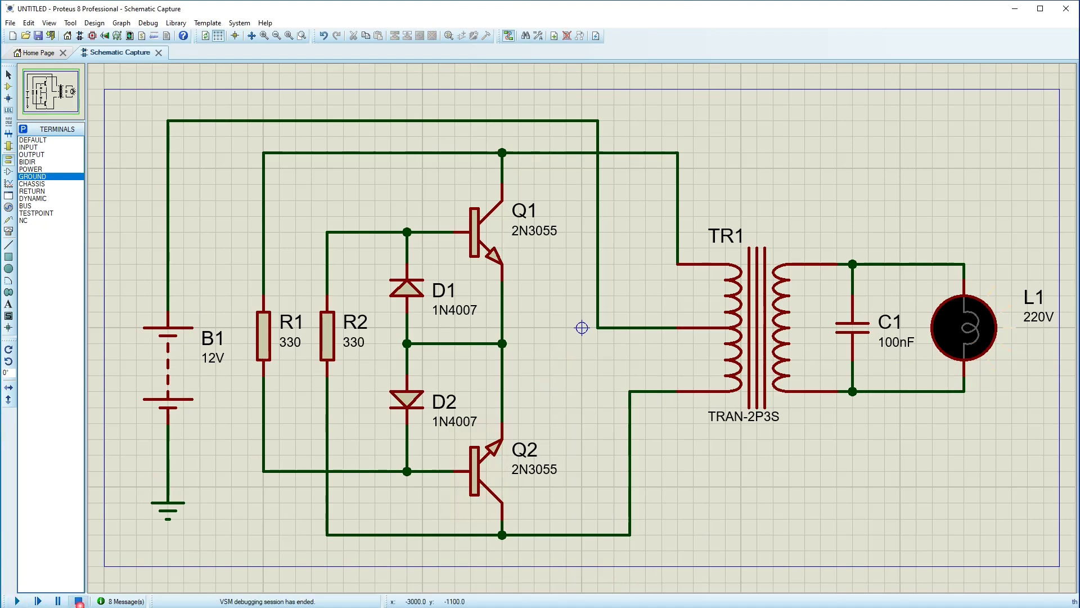
{"action": "left_click", "coordinate": [324, 36]}
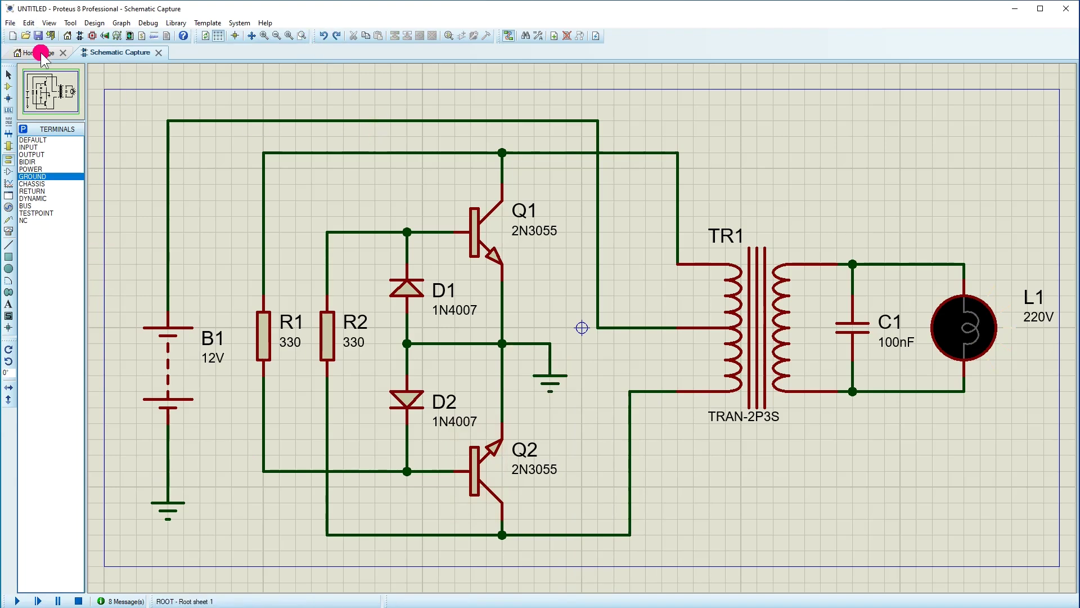
Run the simulation with the restored emitter ground, observe lamp L1, and stop the run
{"action": "left_click", "coordinate": [17, 601]}
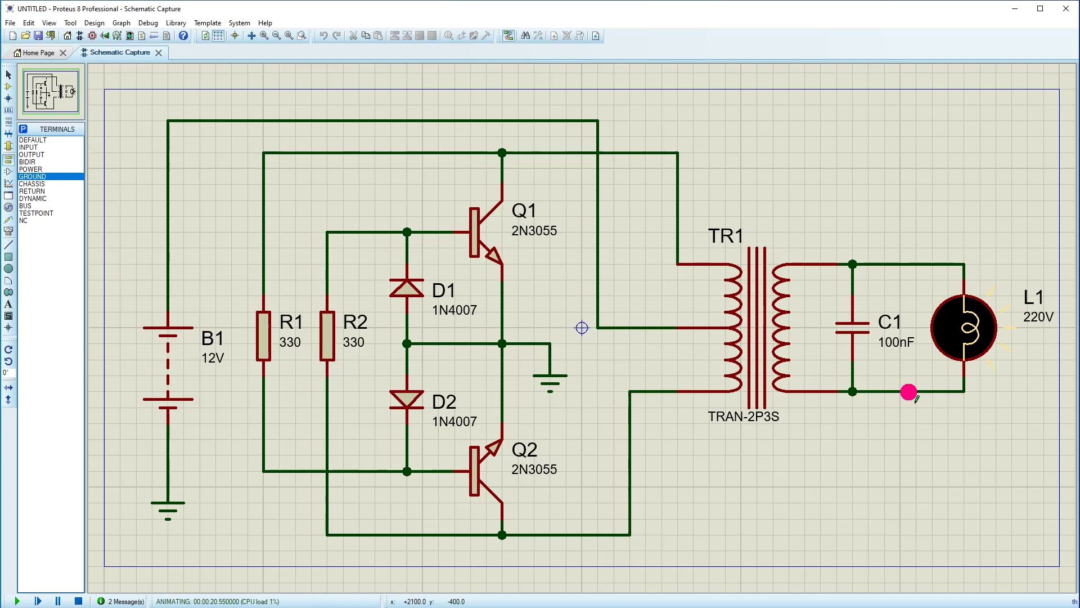
{"action": "left_click", "coordinate": [10, 247]}
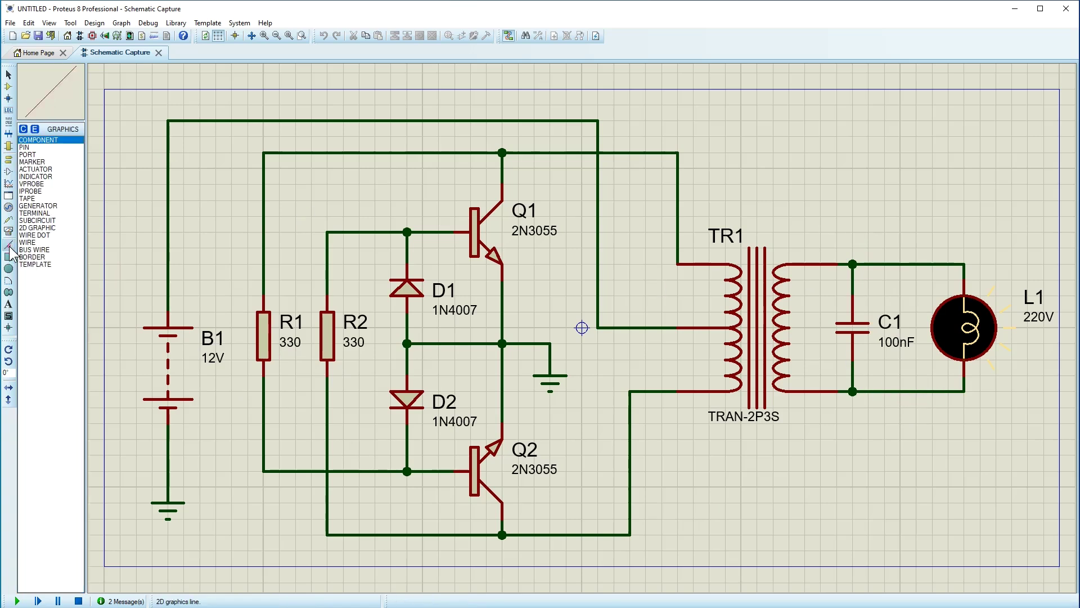
{"action": "left_click", "coordinate": [77, 601]}
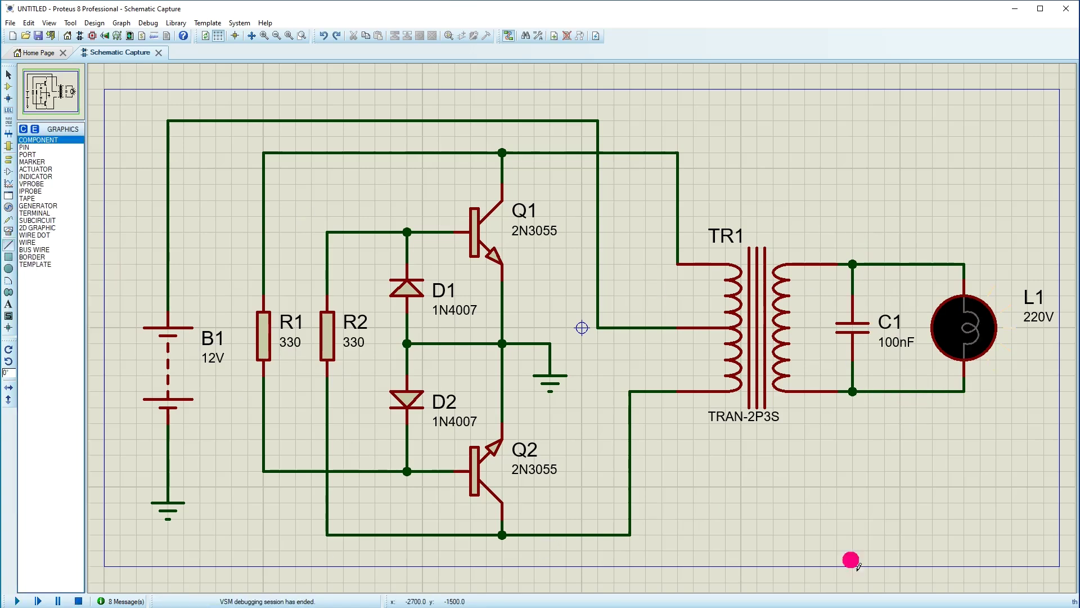
Draw a downward lightning-bolt arrow from 2D graphics lines below C1 and lamp L1
{"action": "left_click", "coordinate": [901, 408]}
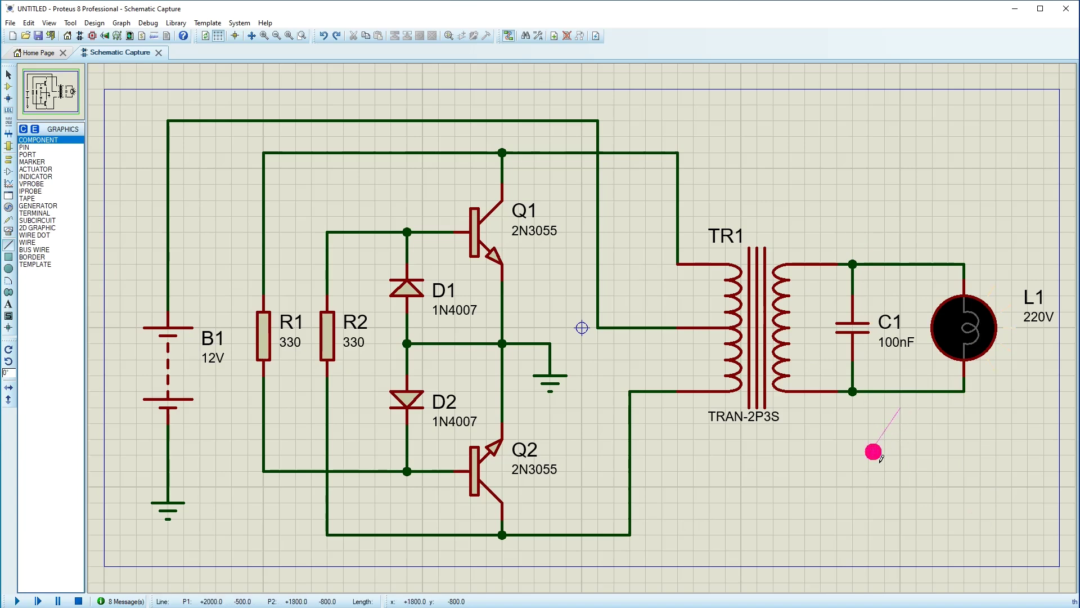
{"action": "left_click", "coordinate": [868, 455]}
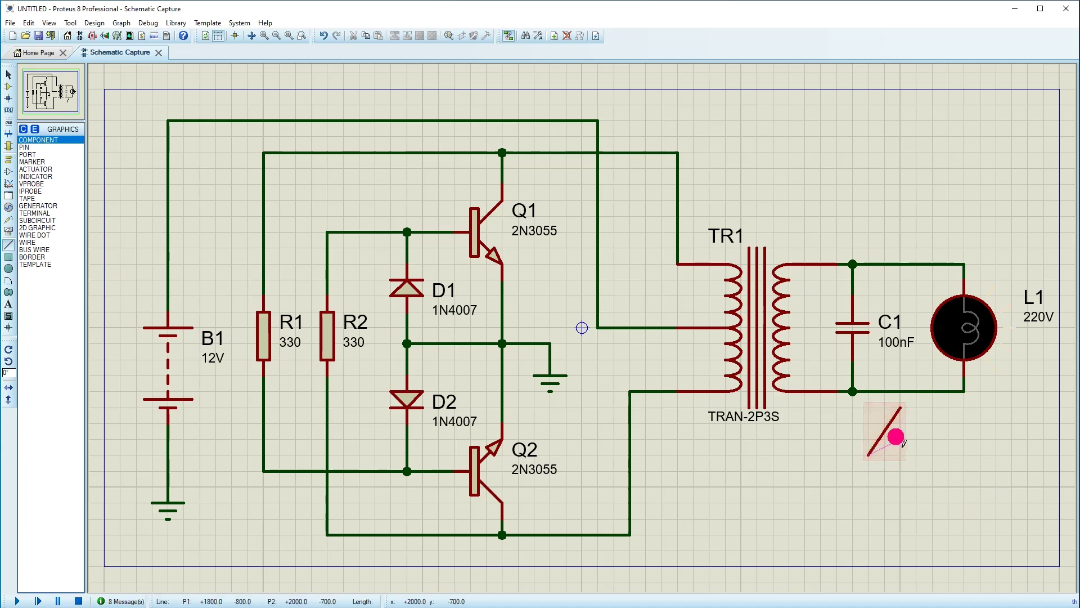
{"action": "left_click", "coordinate": [901, 439]}
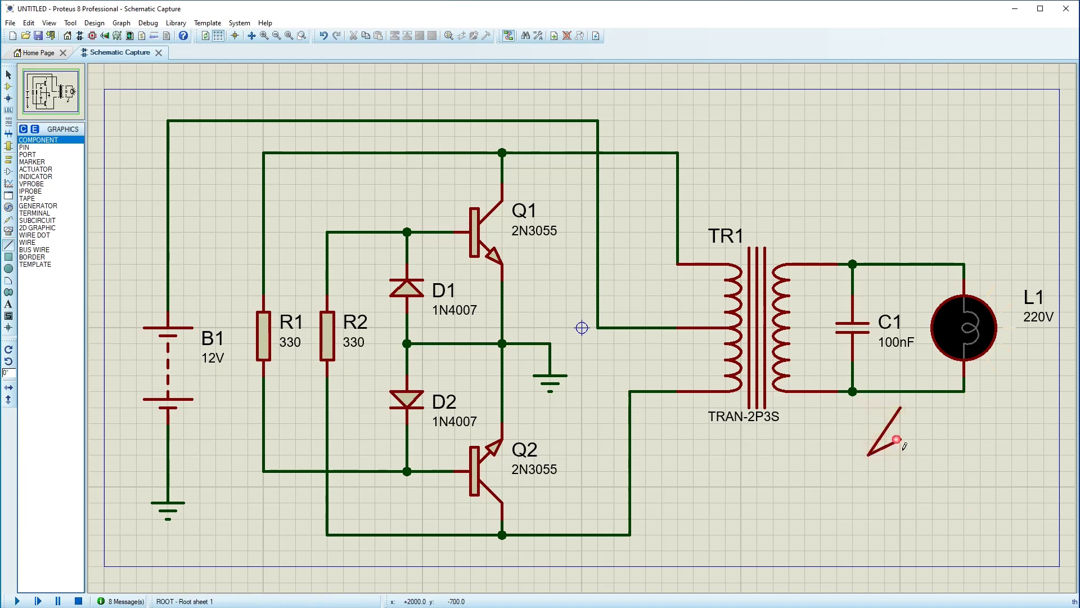
{"action": "left_click", "coordinate": [867, 488]}
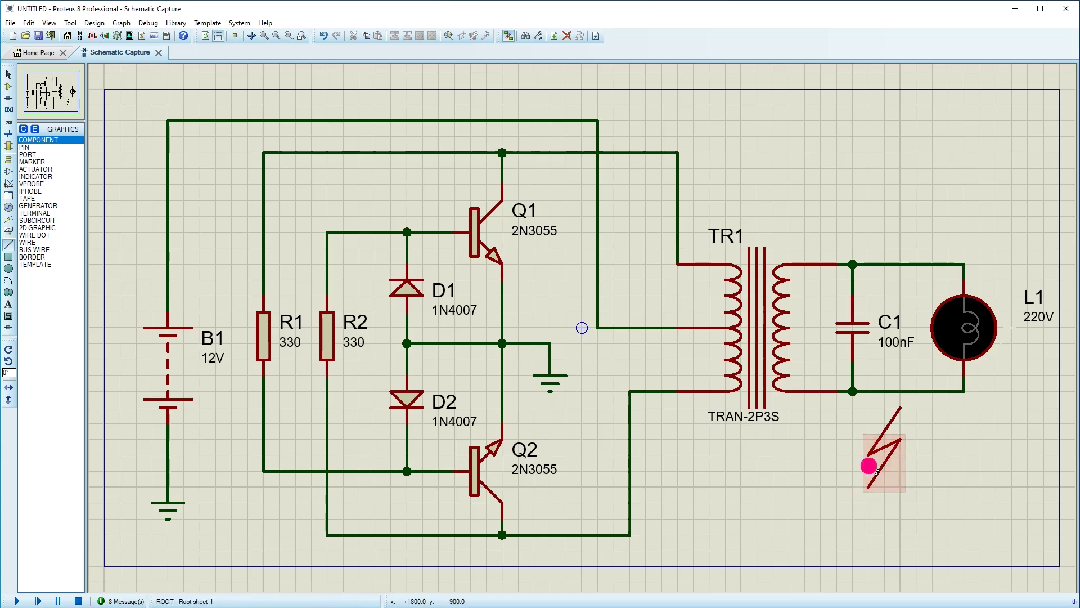
{"action": "left_click", "coordinate": [869, 471]}
{"action": "left_click", "coordinate": [869, 488]}
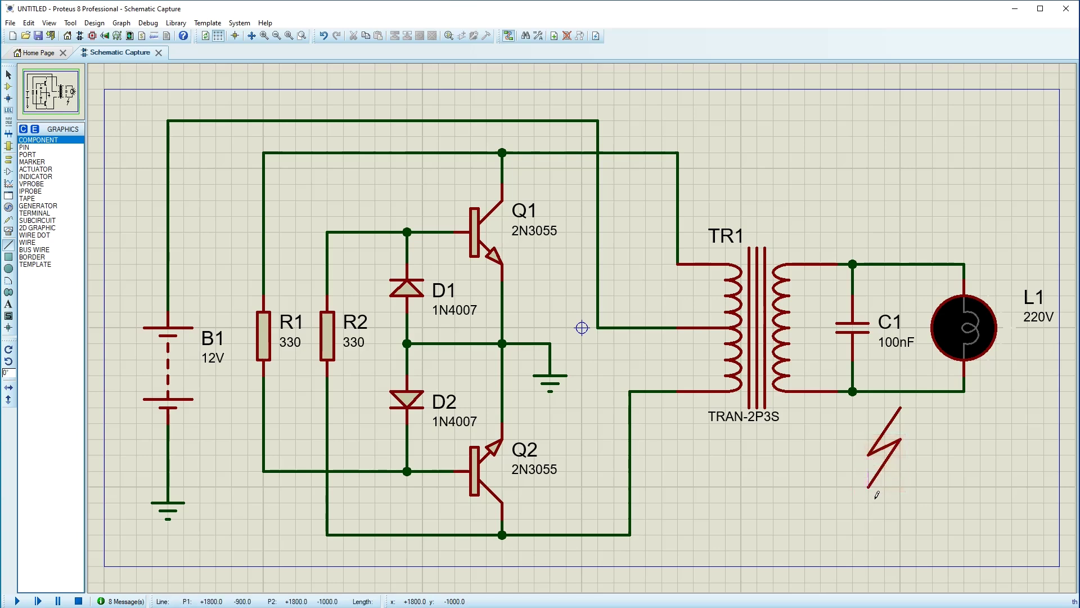
{"action": "left_click", "coordinate": [884, 475]}
{"action": "left_click", "coordinate": [886, 488]}
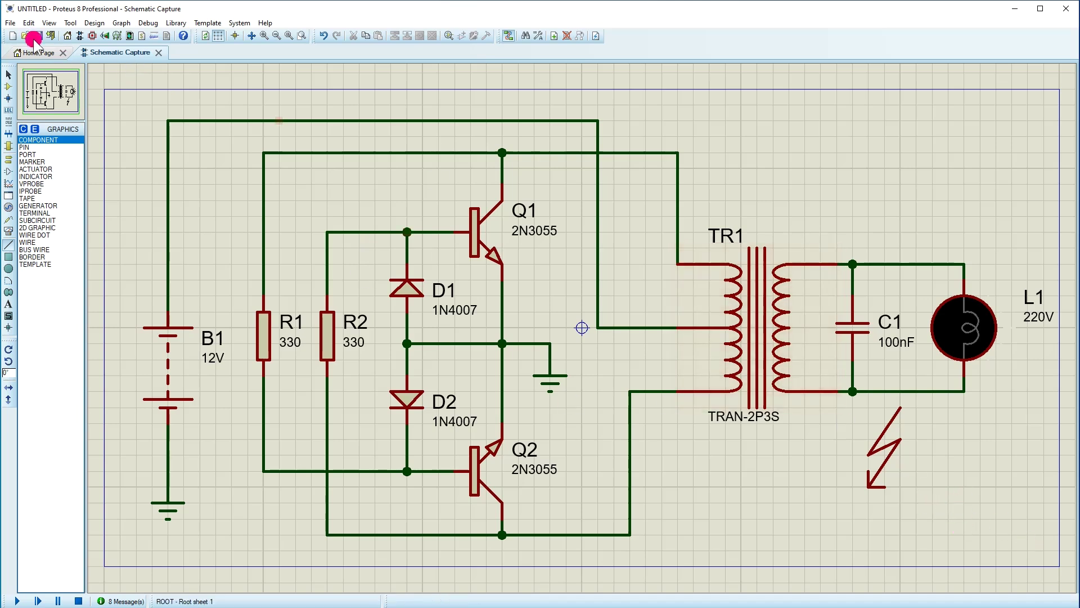
Override the global colour of the lightning arrow's upper line and set it to red
{"action": "left_click", "coordinate": [9, 74]}
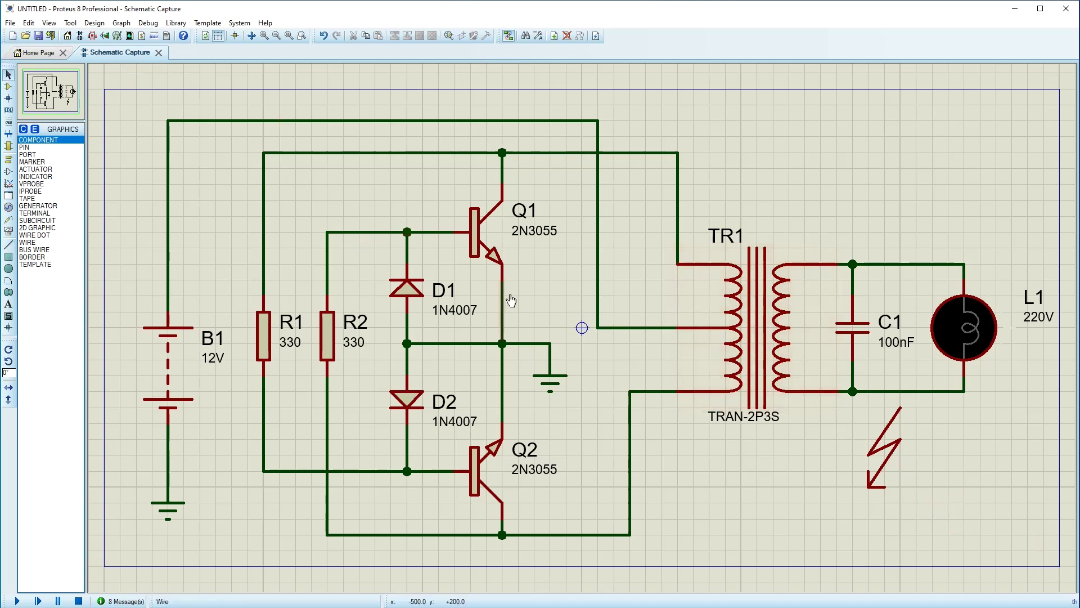
{"action": "double_click", "coordinate": [884, 431]}
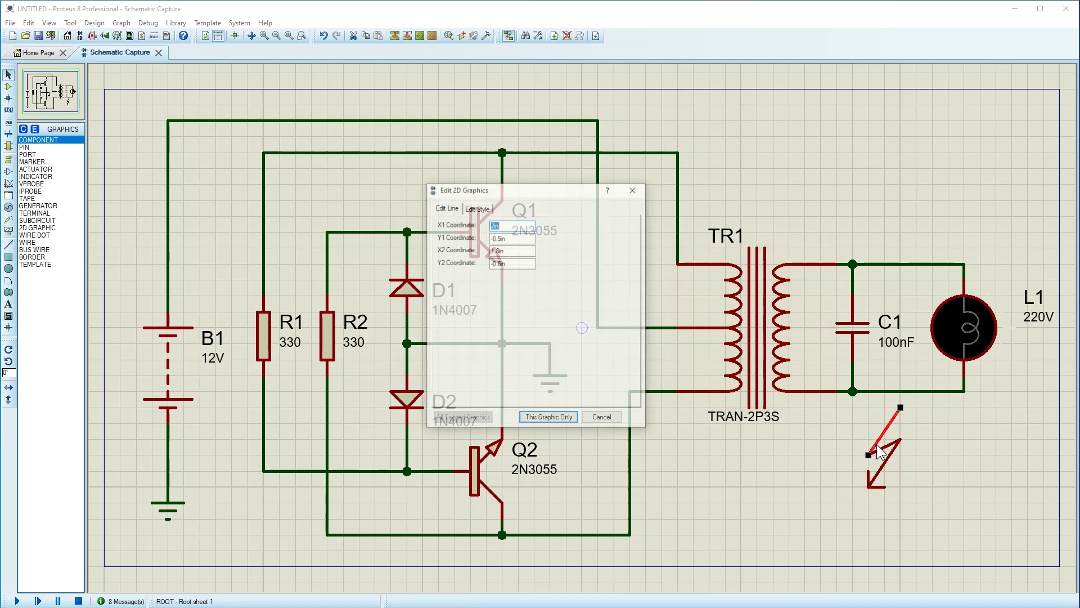
{"action": "left_click", "coordinate": [477, 208]}
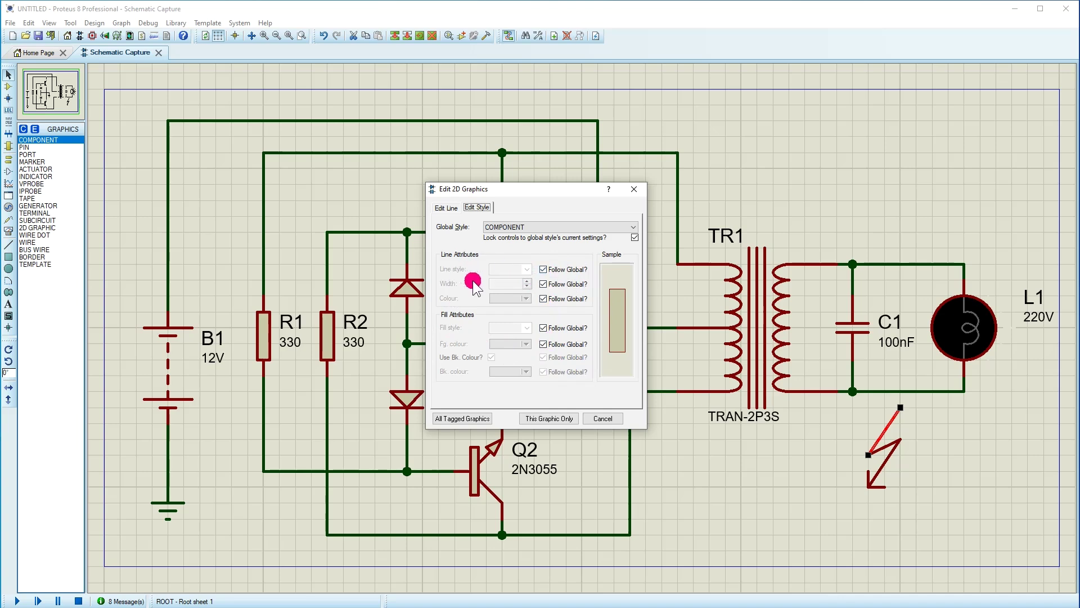
{"action": "left_click", "coordinate": [543, 298]}
{"action": "left_click", "coordinate": [523, 299]}
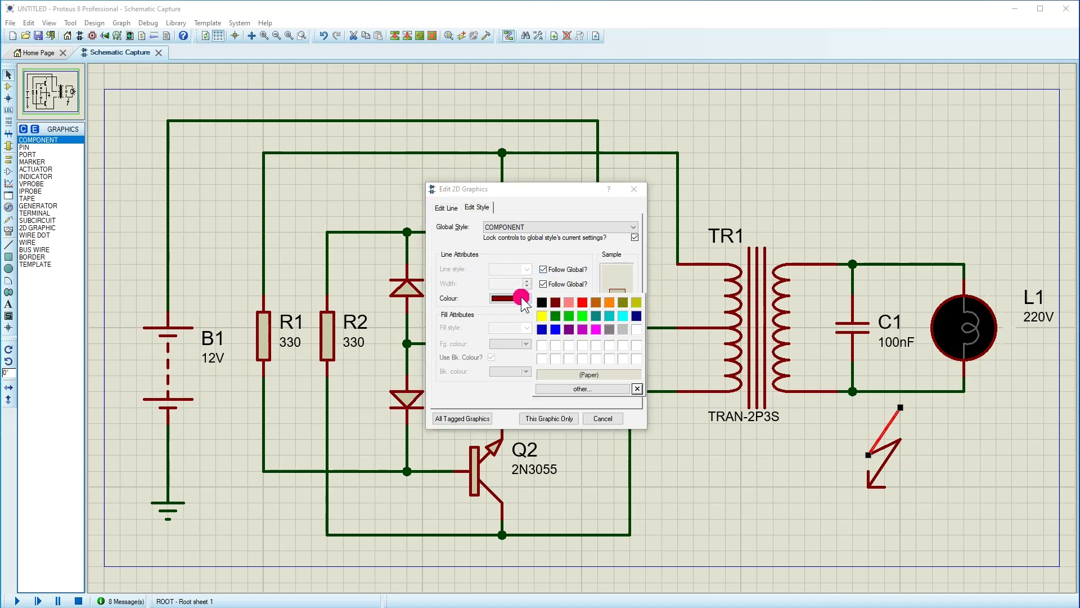
{"action": "left_click", "coordinate": [579, 303]}
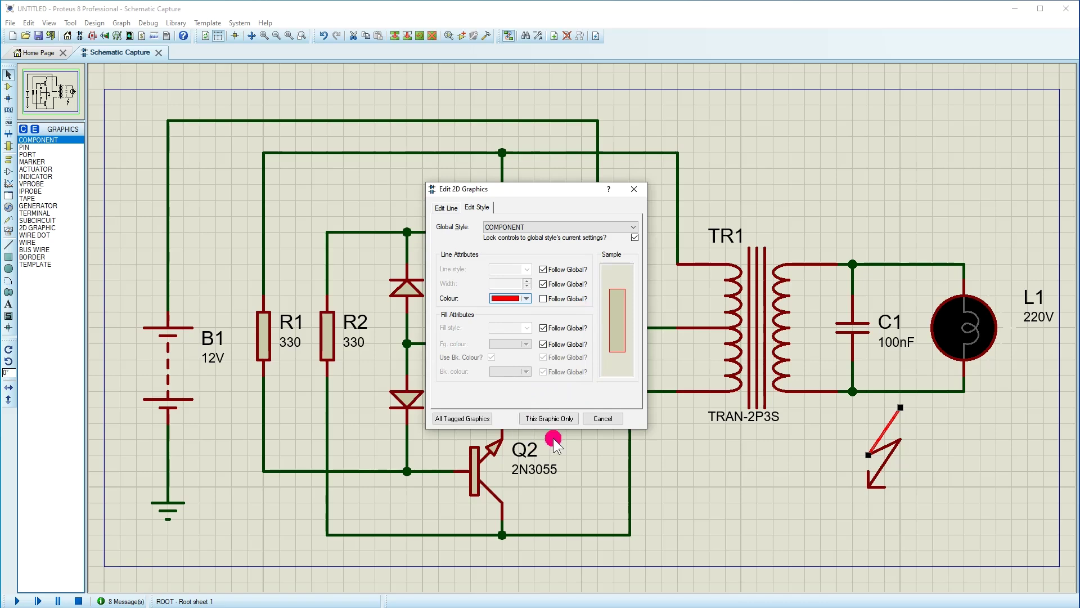
{"action": "left_click", "coordinate": [465, 420]}
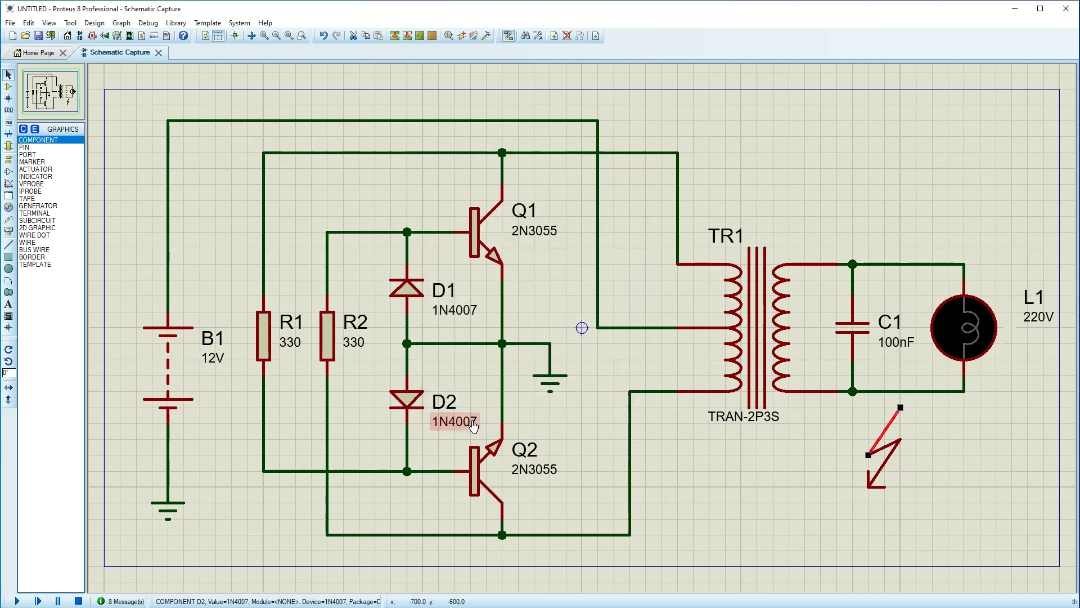
{"action": "left_click", "coordinate": [962, 452]}
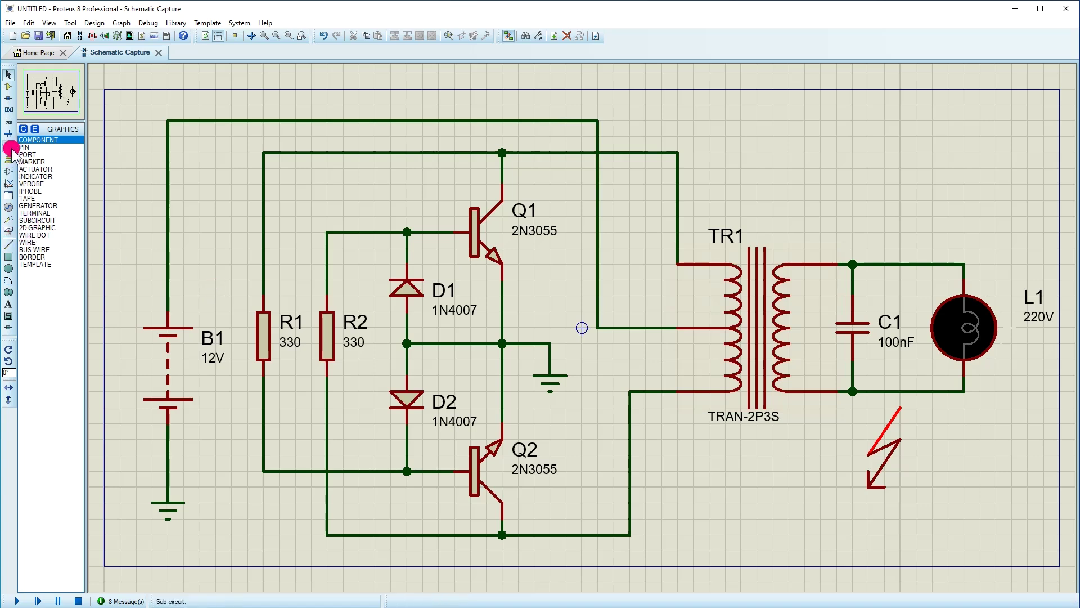
Place an oscilloscope above lamp L1 and wire its channel D to TR1's upper secondary output
{"action": "left_click", "coordinate": [9, 231]}
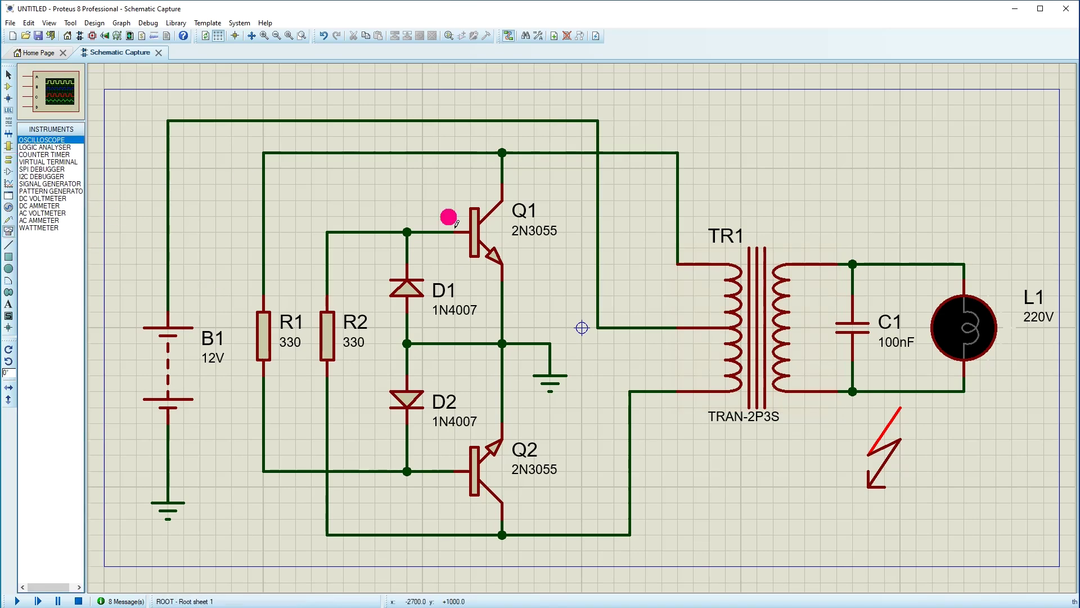
{"action": "left_click", "coordinate": [867, 154]}
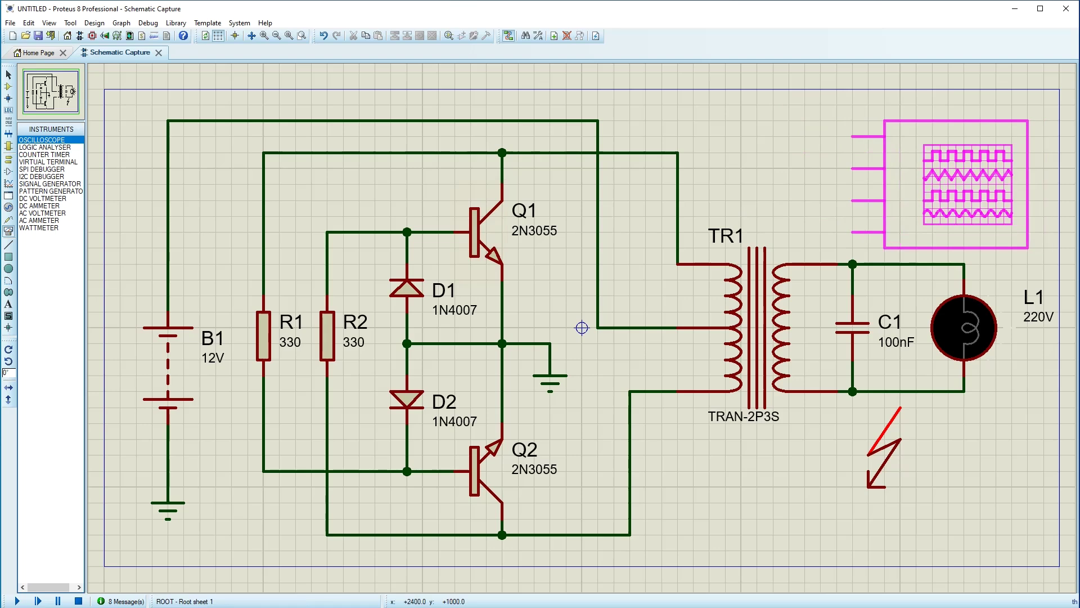
{"action": "left_click", "coordinate": [977, 181]}
{"action": "left_click", "coordinate": [860, 223]}
{"action": "left_click", "coordinate": [847, 268]}
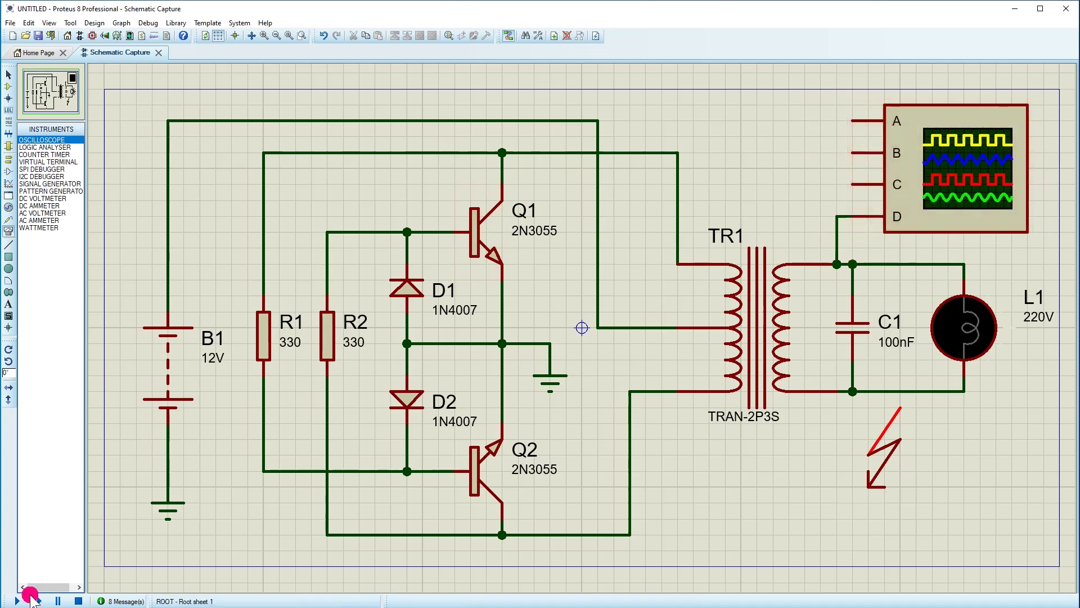
Run the simulation and switch oscilloscope channels A, B and C to OFF
{"action": "left_click", "coordinate": [18, 601]}
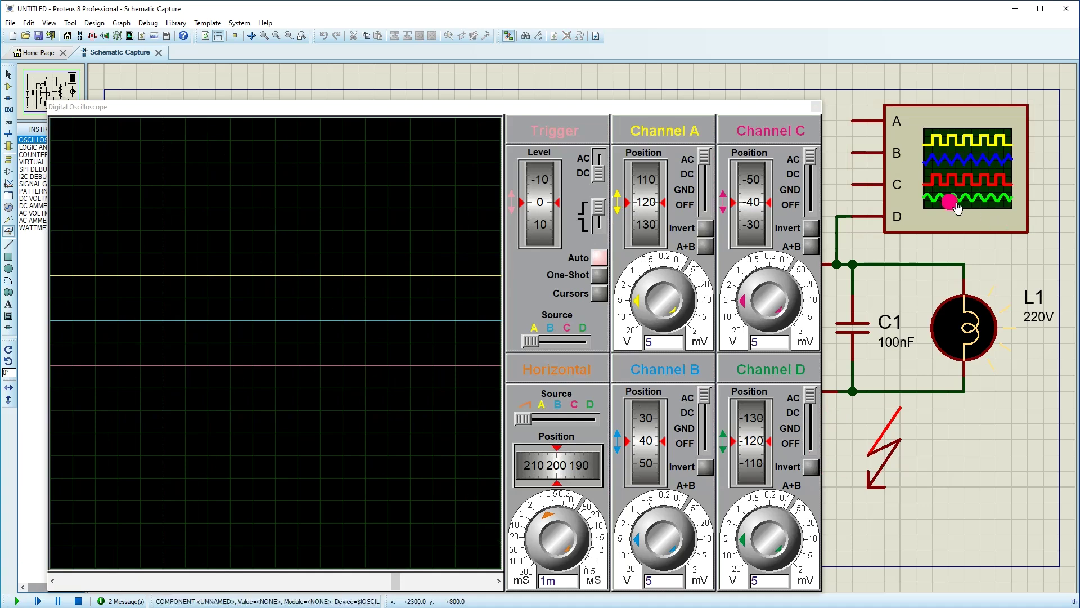
{"action": "left_click_drag", "start_coordinate": [814, 165], "coordinate": [812, 225]}
{"action": "left_click_drag", "start_coordinate": [703, 157], "coordinate": [703, 235]}
{"action": "left_click_drag", "start_coordinate": [704, 394], "coordinate": [704, 445]}
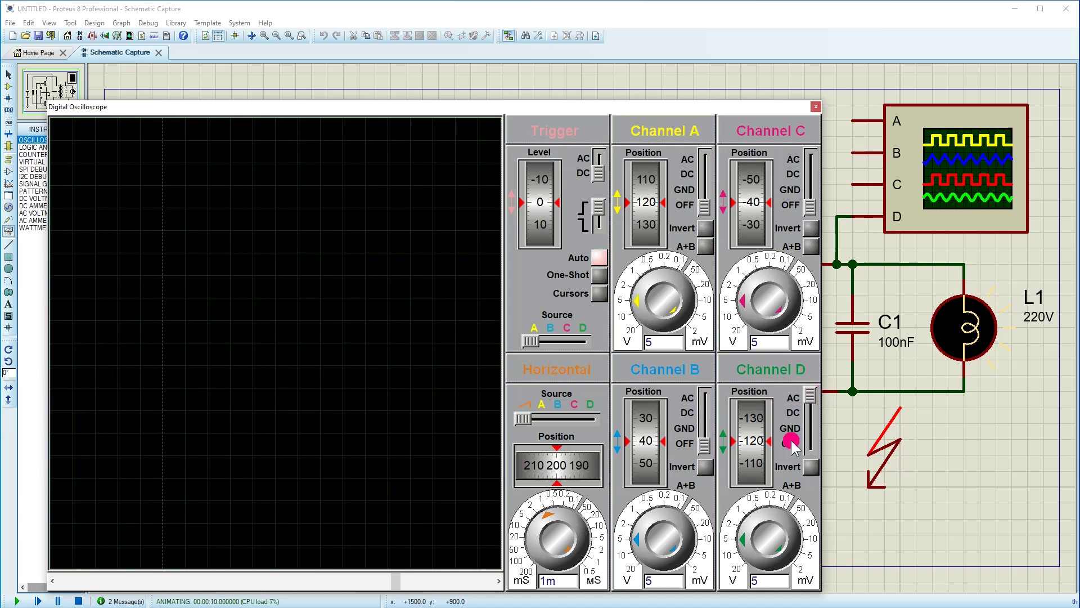
Set the oscilloscope's channel D scale to 23.25, its channel B scale to 22.17 and its horizontal position to about 425
{"action": "mouse_move", "coordinate": [794, 549]}
{"action": "left_mouse_down"}
{"action": "mouse_move", "coordinate": [771, 561]}
{"action": "mouse_move", "coordinate": [748, 548]}
{"action": "mouse_move", "coordinate": [759, 549]}
{"action": "left_mouse_up"}
{"action": "mouse_move", "coordinate": [675, 546]}
{"action": "left_mouse_down"}
{"action": "mouse_move", "coordinate": [683, 540]}
{"action": "mouse_move", "coordinate": [637, 535]}
{"action": "mouse_move", "coordinate": [646, 557]}
{"action": "mouse_move", "coordinate": [677, 554]}
{"action": "mouse_move", "coordinate": [656, 537]}
{"action": "mouse_move", "coordinate": [643, 550]}
{"action": "left_mouse_up"}
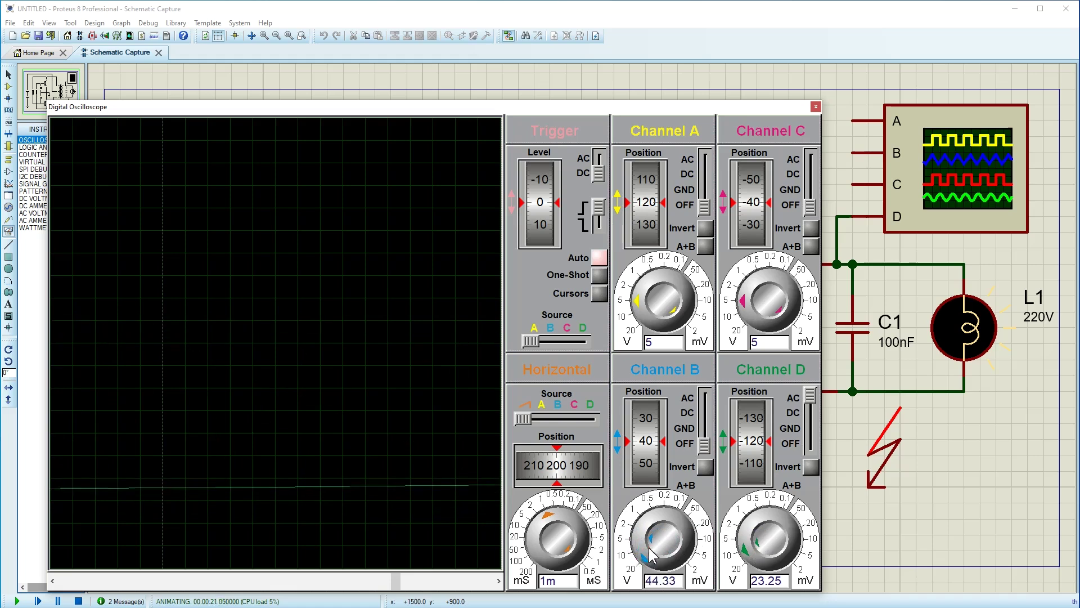
{"action": "mouse_move", "coordinate": [652, 548]}
{"action": "left_mouse_down"}
{"action": "mouse_move", "coordinate": [648, 539]}
{"action": "mouse_move", "coordinate": [656, 555]}
{"action": "left_mouse_up"}
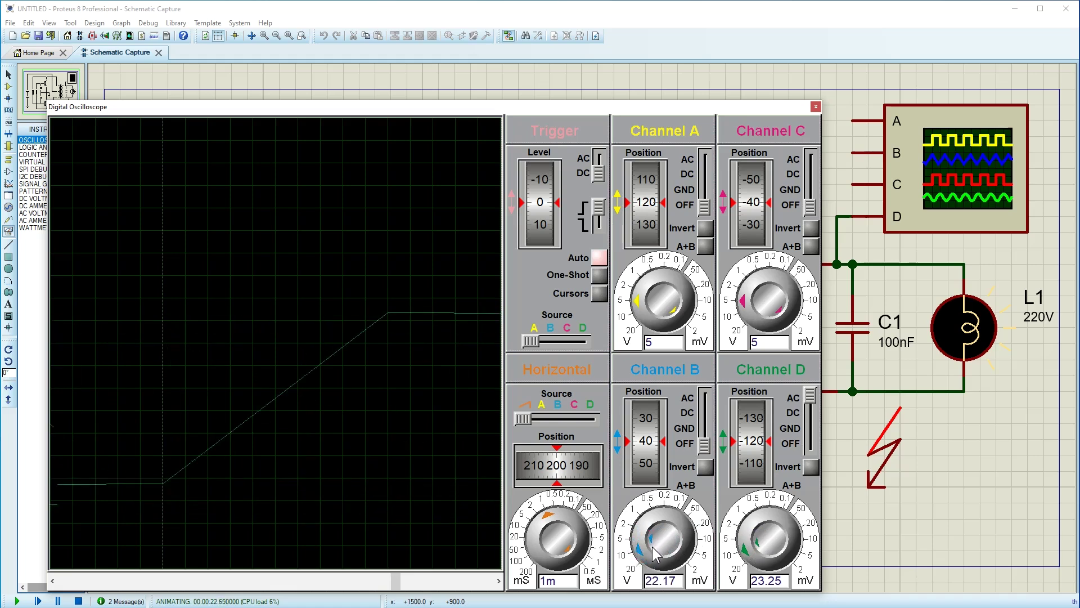
{"action": "left_click_drag", "start_coordinate": [555, 465], "coordinate": [618, 464]}
Readjust the oscilloscope's channel D scale to 19.42 and its channel B scale to 20
{"action": "left_click", "coordinate": [747, 534]}
{"action": "left_click", "coordinate": [755, 562]}
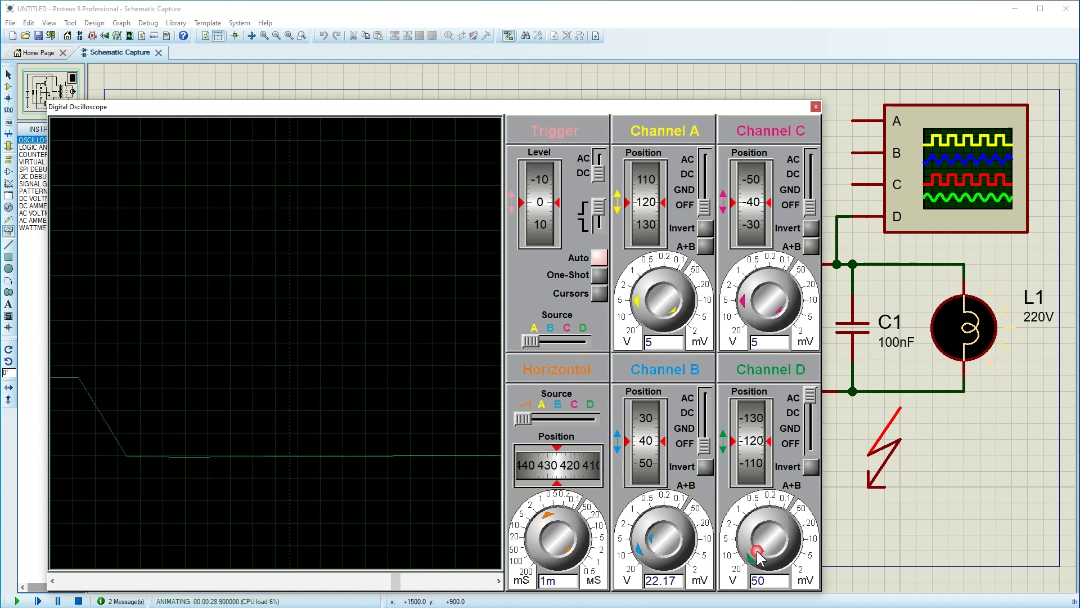
{"action": "left_click", "coordinate": [749, 542]}
{"action": "mouse_move", "coordinate": [749, 549]}
{"action": "left_mouse_down"}
{"action": "mouse_move", "coordinate": [759, 528]}
{"action": "mouse_move", "coordinate": [750, 574]}
{"action": "mouse_move", "coordinate": [747, 535]}
{"action": "left_mouse_up"}
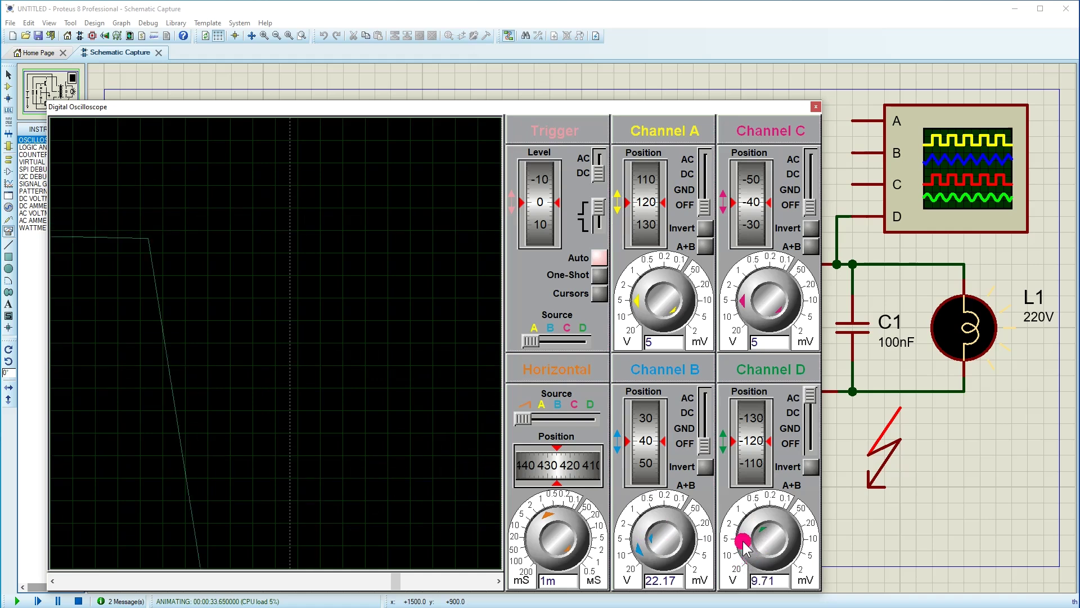
{"action": "left_click", "coordinate": [651, 540]}
{"action": "mouse_move", "coordinate": [653, 546]}
{"action": "left_mouse_down"}
{"action": "mouse_move", "coordinate": [646, 556]}
{"action": "mouse_move", "coordinate": [655, 552]}
{"action": "left_mouse_up"}
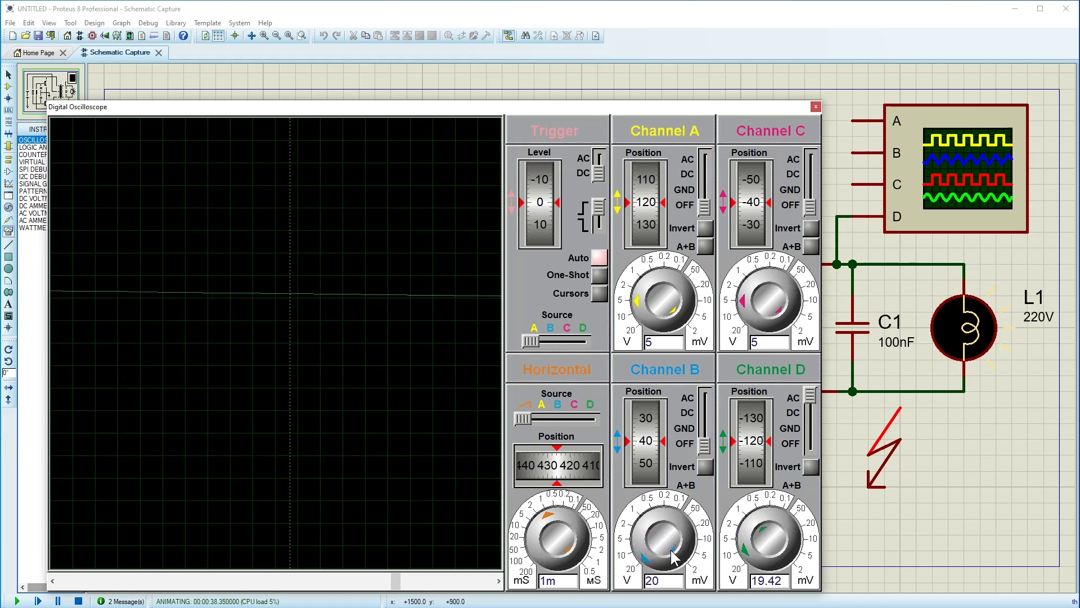
Set the oscilloscope's channel B scale to 48.33, its channel D scale to 21.92 and its horizontal position to about 925
{"action": "left_click", "coordinate": [651, 541]}
{"action": "left_click_drag", "start_coordinate": [649, 534], "coordinate": [651, 549]}
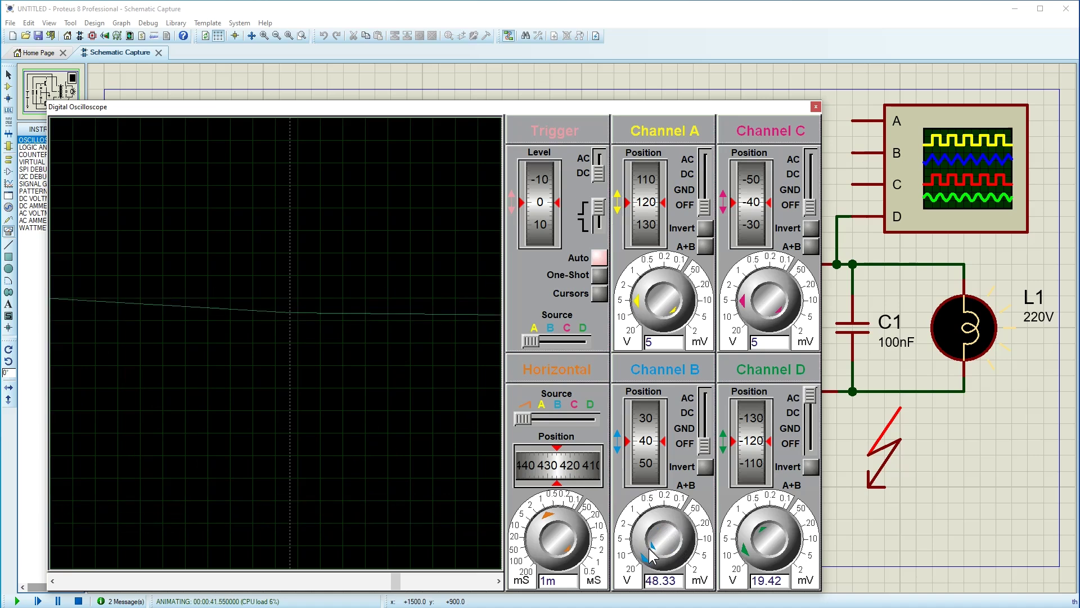
{"action": "left_click_drag", "start_coordinate": [1073, 179], "coordinate": [957, 208]}
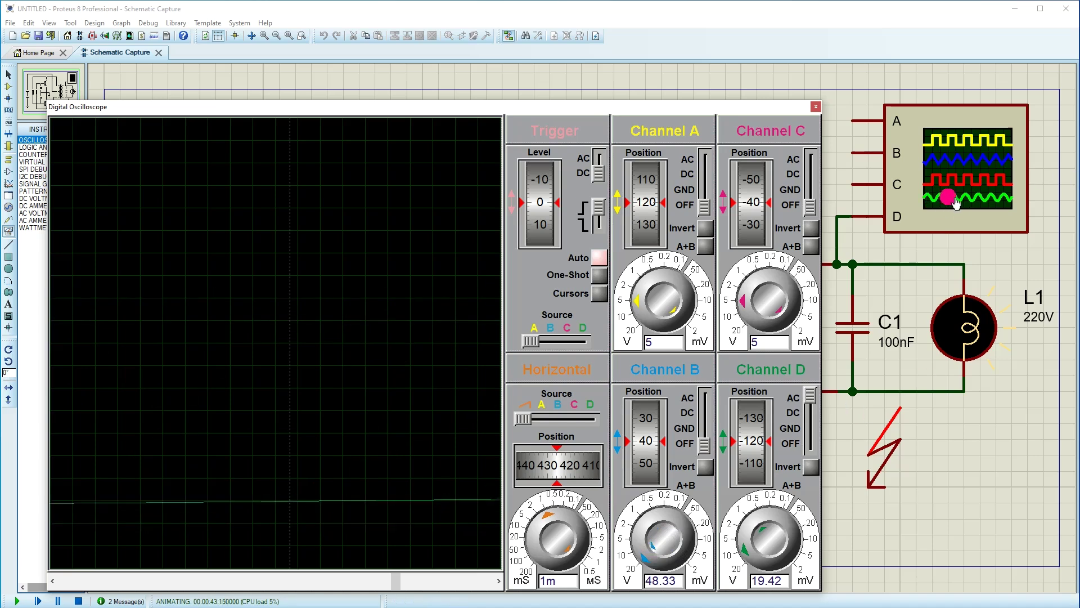
{"action": "left_click", "coordinate": [807, 412]}
{"action": "mouse_move", "coordinate": [807, 412]}
{"action": "left_mouse_down"}
{"action": "mouse_move", "coordinate": [810, 393]}
{"action": "mouse_move", "coordinate": [799, 389]}
{"action": "mouse_move", "coordinate": [801, 399]}
{"action": "left_mouse_up"}
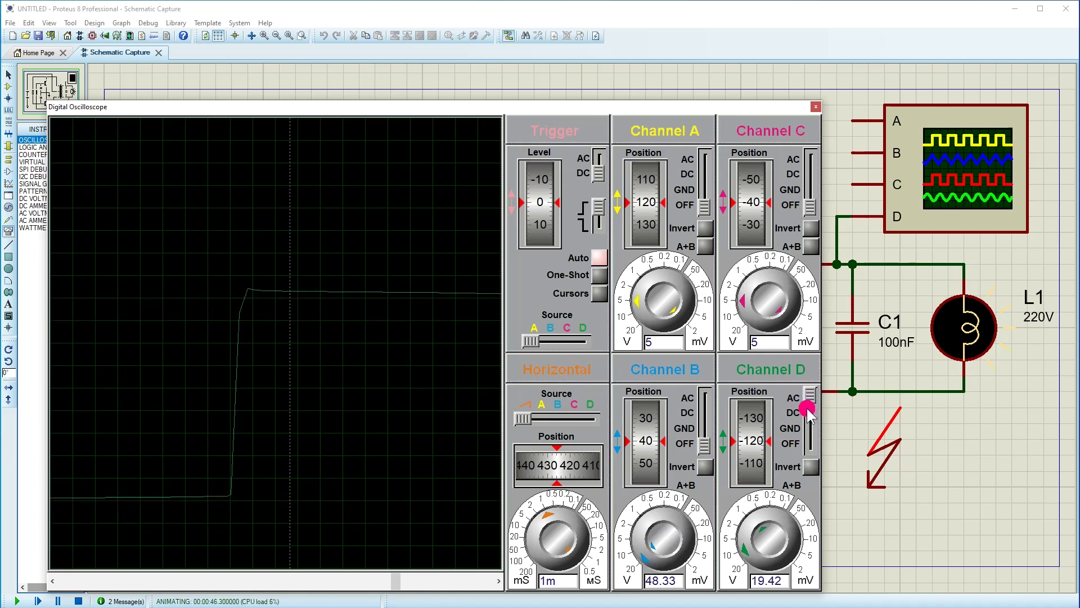
{"action": "left_click", "coordinate": [764, 528]}
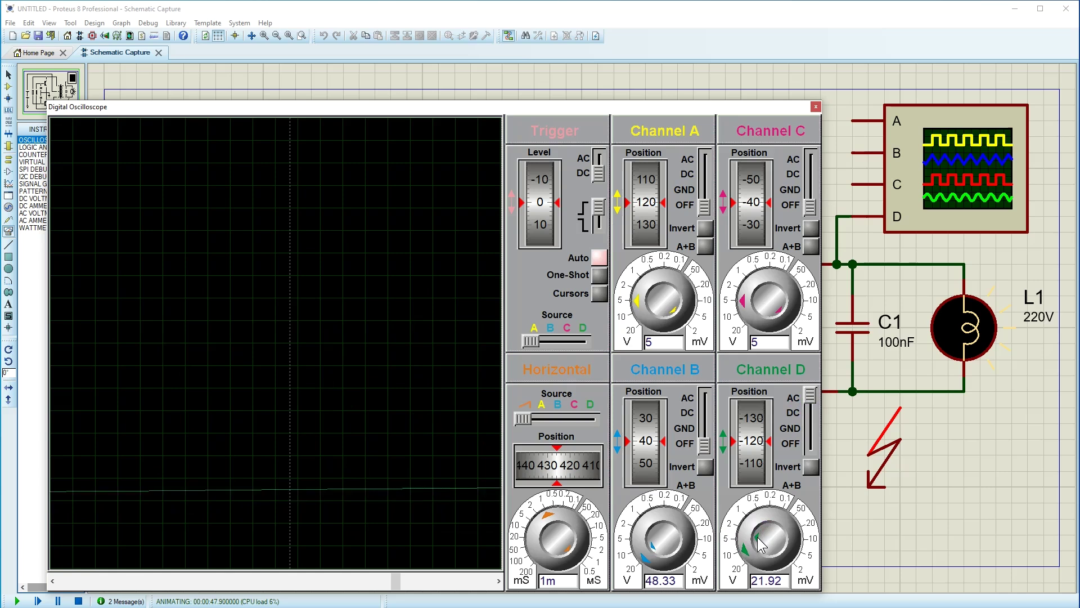
{"action": "left_click", "coordinate": [535, 464]}
{"action": "left_click_drag", "start_coordinate": [536, 469], "coordinate": [610, 466]}
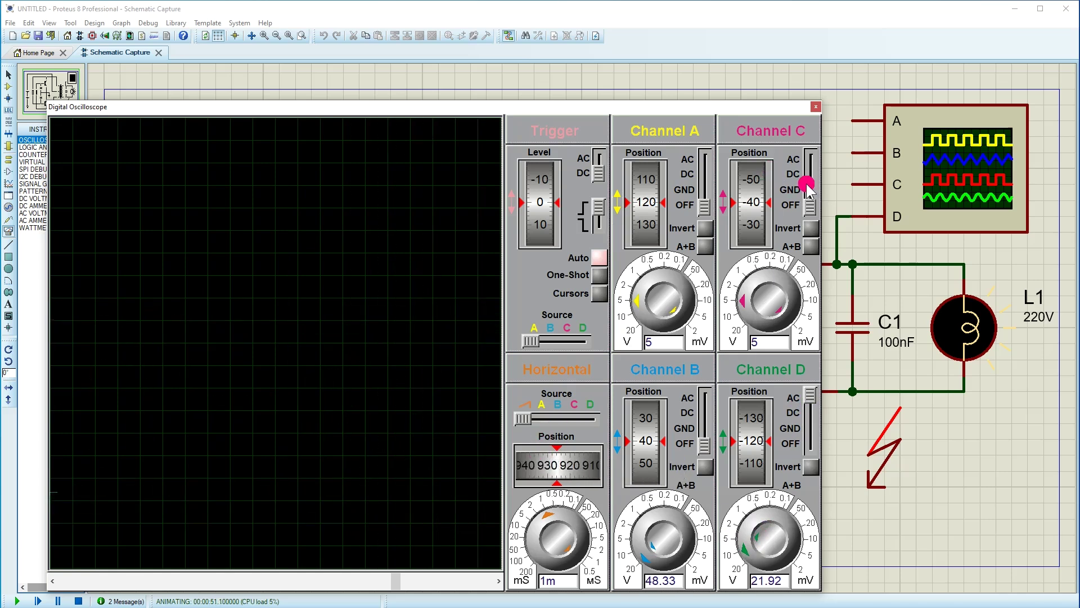
Ground the oscilloscope's channel D, set its vertical position to 0 and return it to AC coupling
{"action": "left_click_drag", "start_coordinate": [808, 395], "coordinate": [805, 424]}
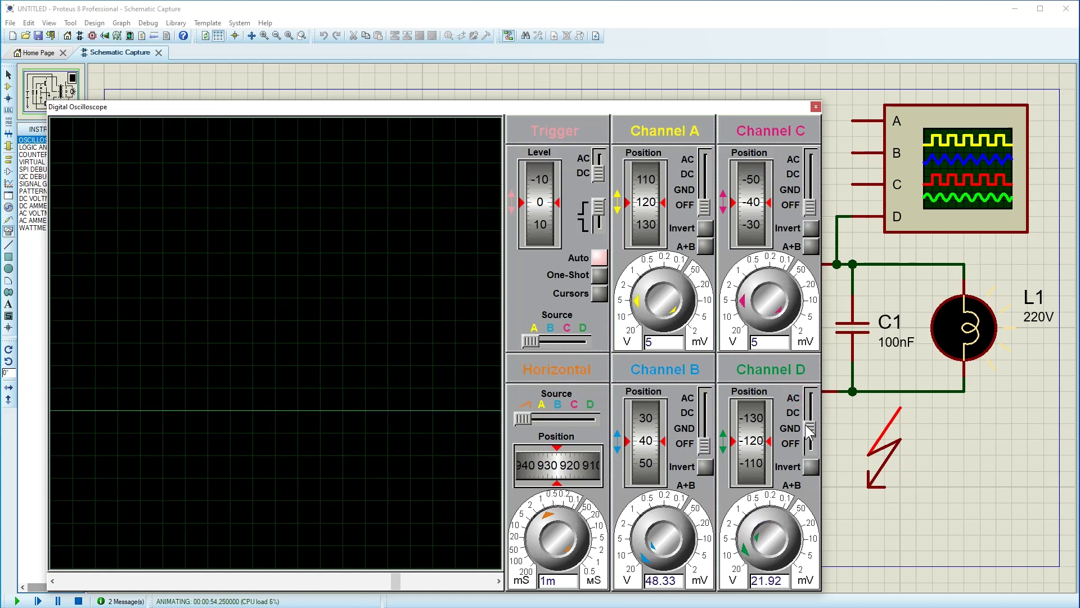
{"action": "mouse_move", "coordinate": [722, 469]}
{"action": "left_mouse_down"}
{"action": "mouse_move", "coordinate": [748, 441]}
{"action": "mouse_move", "coordinate": [749, 397]}
{"action": "mouse_move", "coordinate": [748, 406]}
{"action": "left_mouse_up"}
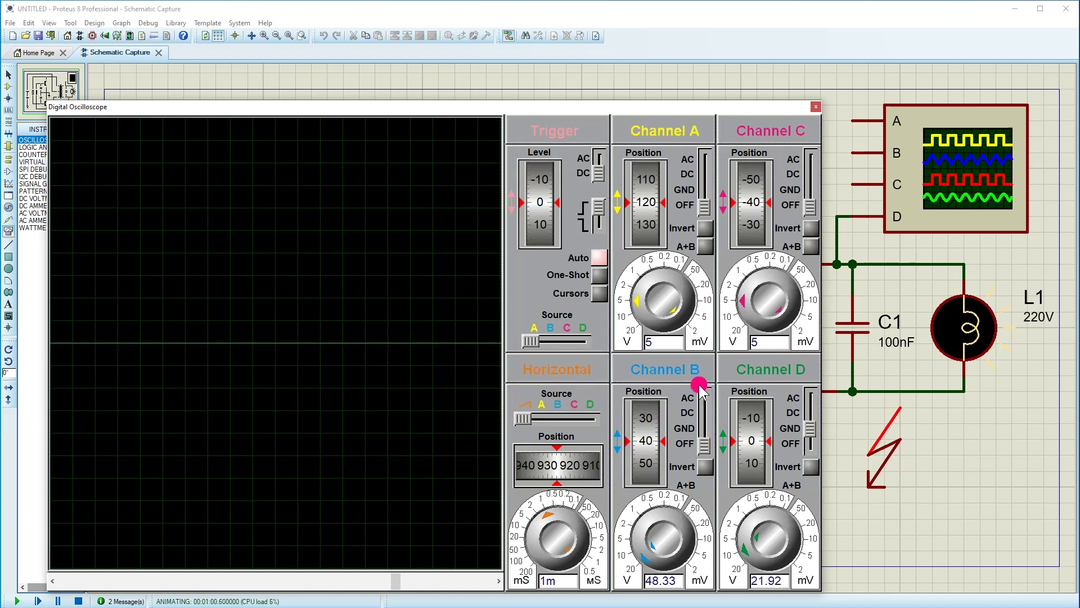
{"action": "left_click_drag", "start_coordinate": [811, 427], "coordinate": [809, 400]}
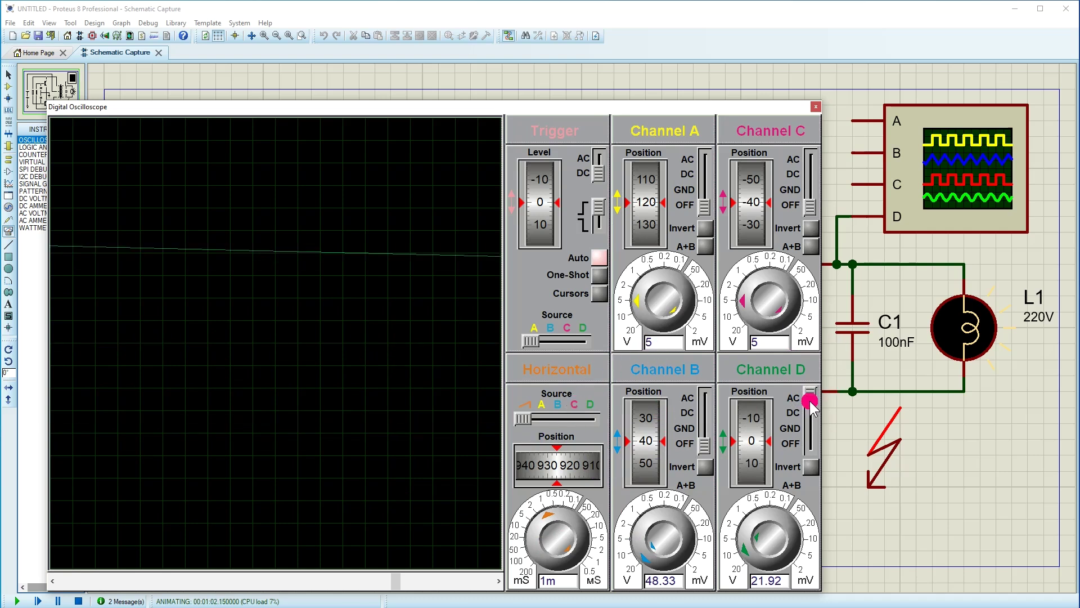
Set the oscilloscope's horizontal timebase to 0.1, its horizontal position to about 805 and its channel D scale to 23.5
{"action": "left_click", "coordinate": [547, 513]}
{"action": "mouse_move", "coordinate": [544, 520]}
{"action": "left_mouse_down"}
{"action": "mouse_move", "coordinate": [573, 550]}
{"action": "mouse_move", "coordinate": [533, 537]}
{"action": "mouse_move", "coordinate": [534, 554]}
{"action": "mouse_move", "coordinate": [535, 544]}
{"action": "left_mouse_up"}
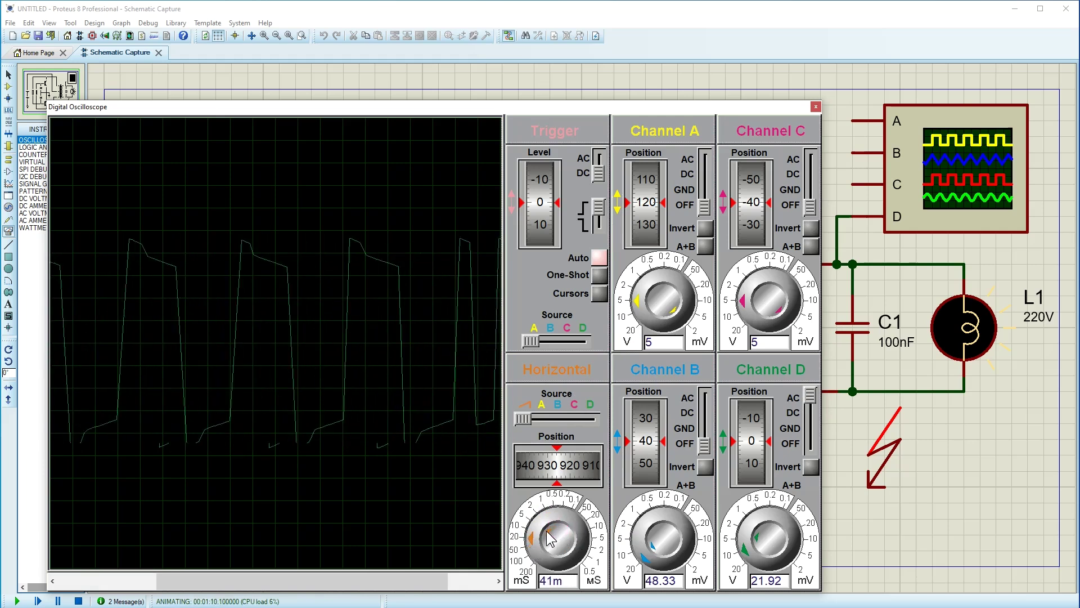
{"action": "left_click_drag", "start_coordinate": [548, 467], "coordinate": [612, 464]}
{"action": "mouse_move", "coordinate": [557, 526]}
{"action": "left_mouse_down"}
{"action": "mouse_move", "coordinate": [526, 538]}
{"action": "mouse_move", "coordinate": [533, 550]}
{"action": "left_mouse_up"}
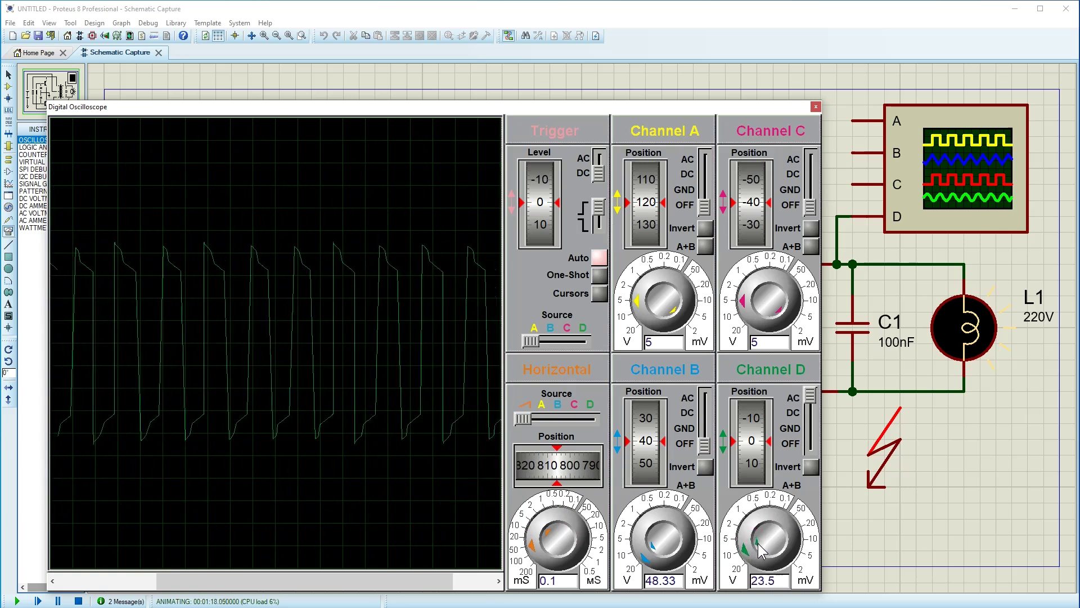
Reduce the oscilloscope's horizontal timebase to 12.67m and shift the channel D waveform horizontally
{"action": "left_click_drag", "start_coordinate": [549, 539], "coordinate": [563, 534]}
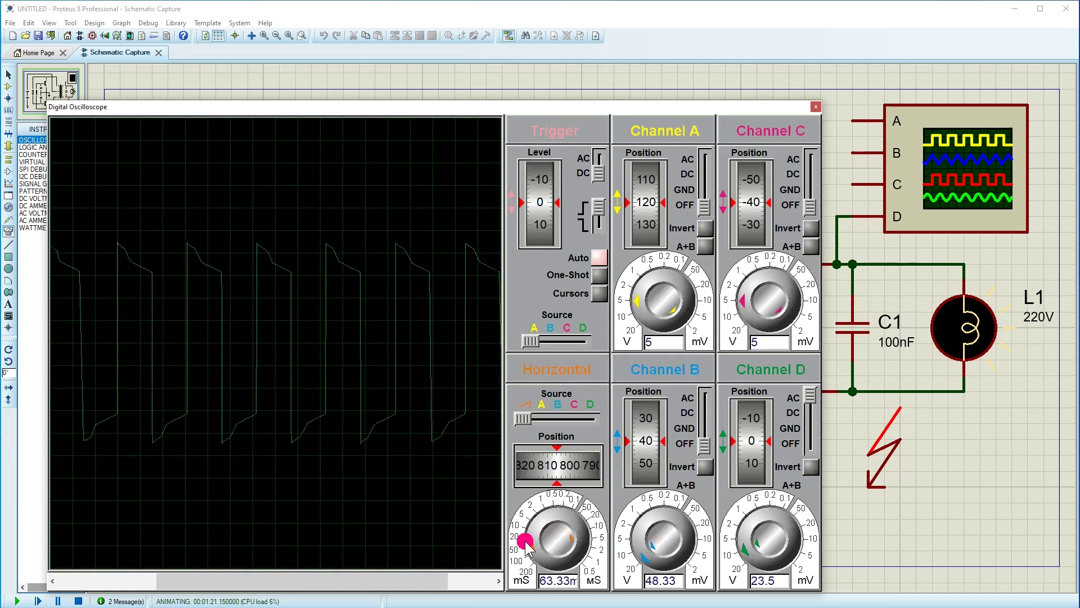
{"action": "left_click_drag", "start_coordinate": [533, 546], "coordinate": [538, 541]}
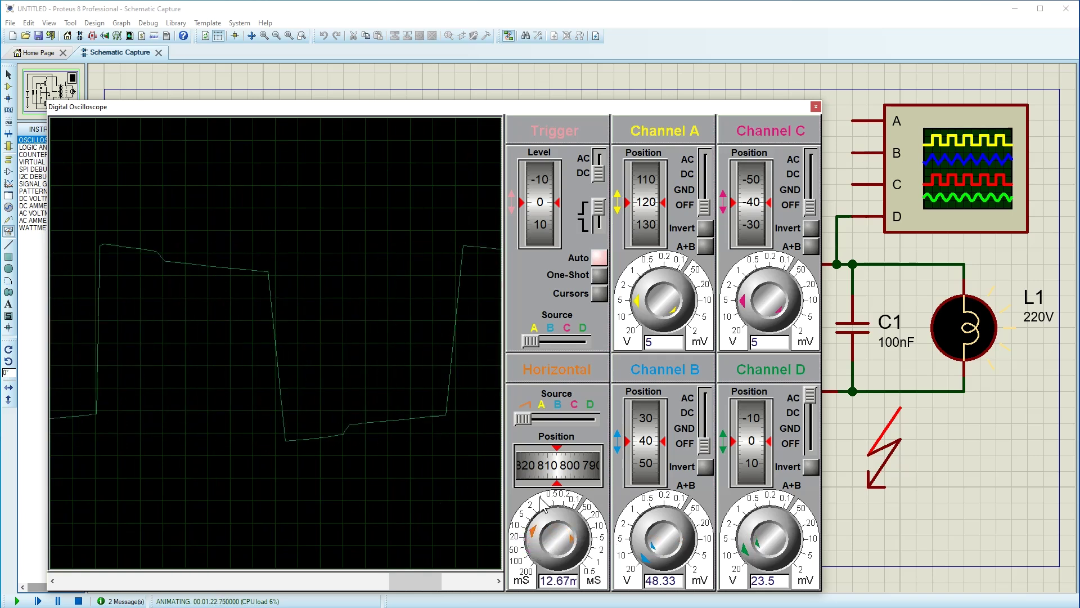
{"action": "left_click_drag", "start_coordinate": [535, 466], "coordinate": [635, 473]}
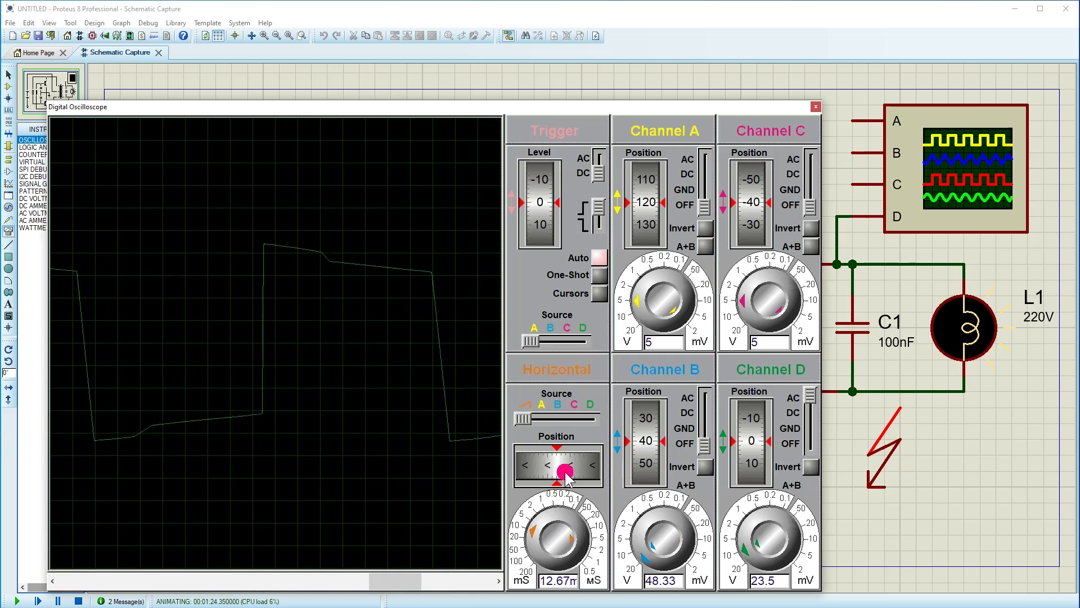
{"action": "left_click_drag", "start_coordinate": [562, 465], "coordinate": [602, 460]}
{"action": "left_click", "coordinate": [896, 207]}
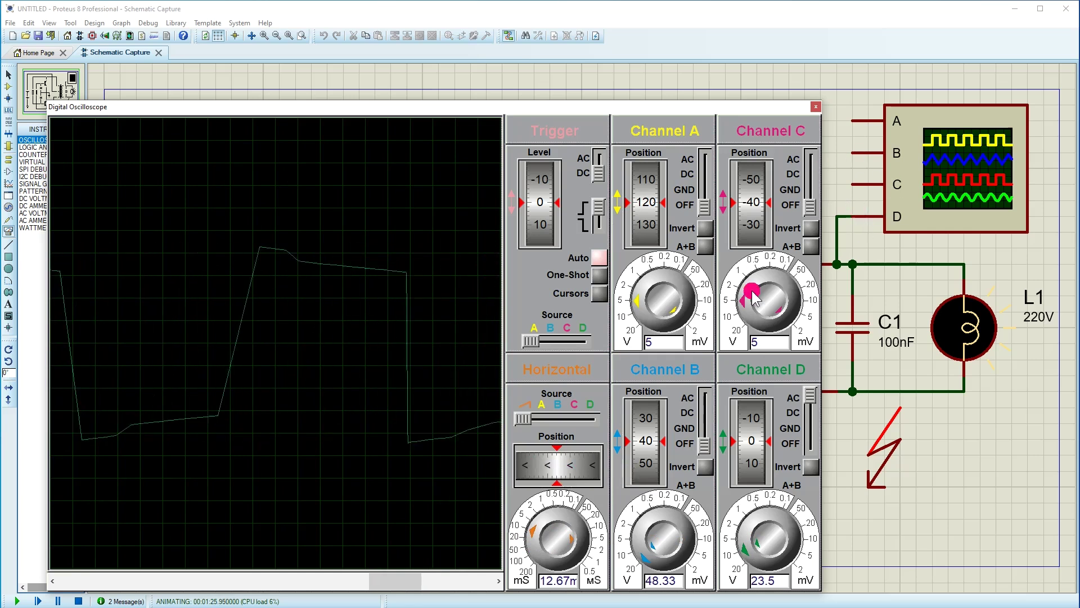
Stop the simulation and delete the oscilloscope and its wire above lamp L1
{"action": "left_click", "coordinate": [79, 600]}
{"action": "left_click", "coordinate": [695, 433]}
{"action": "right_click", "coordinate": [934, 198]}
{"action": "right_click", "coordinate": [935, 198]}
{"action": "left_click", "coordinate": [900, 241]}
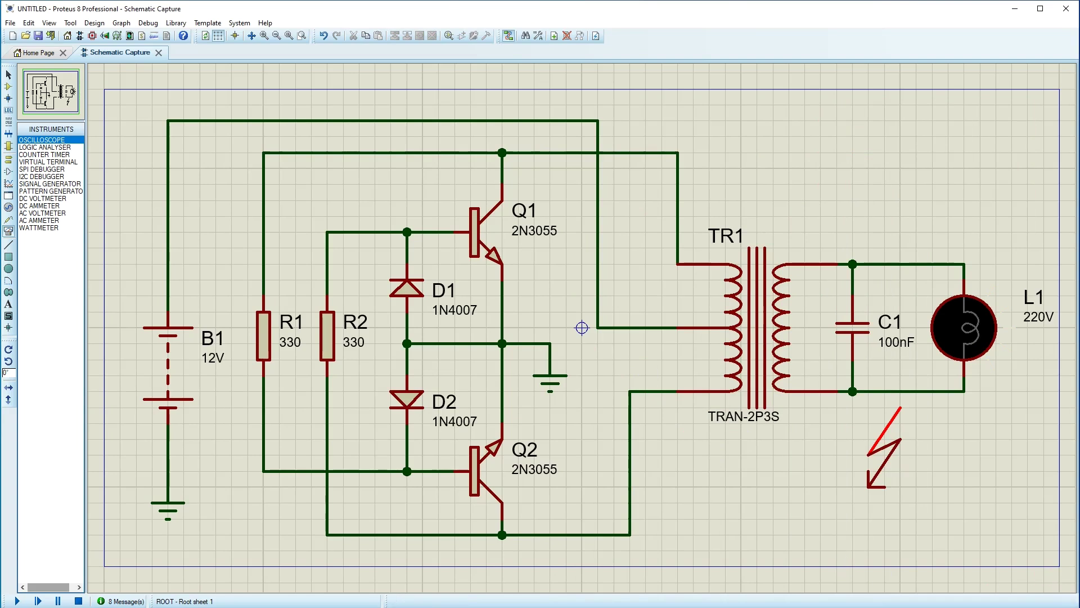
{"action": "left_click", "coordinate": [582, 327]}
{"action": "key", "text": "Escape"}
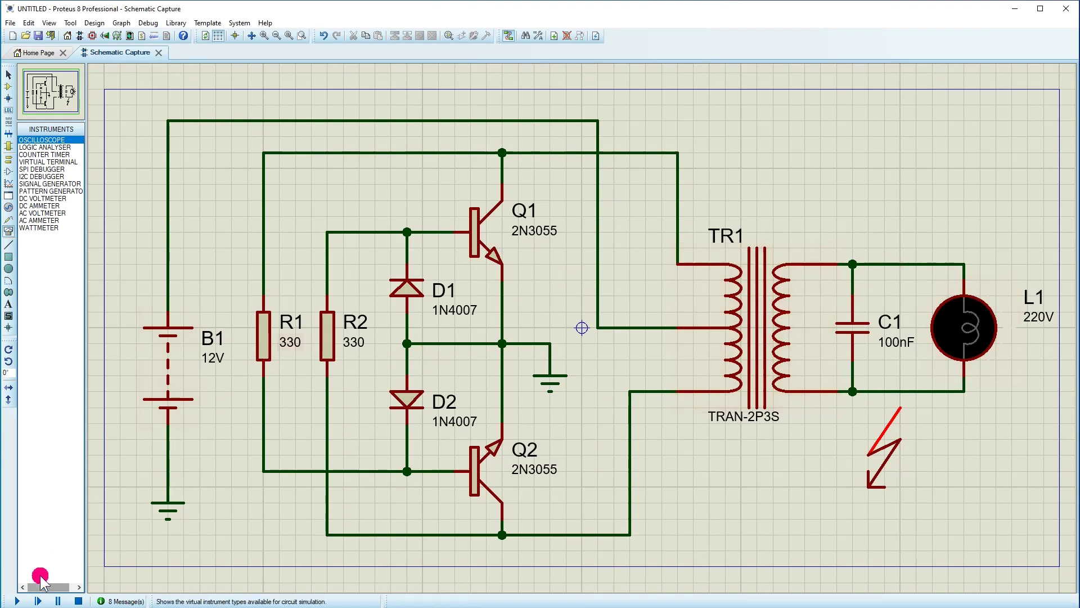
Run the simulation of the inverter without the oscilloscope to check lamp L1, and stop it
{"action": "left_click", "coordinate": [16, 600]}
{"action": "left_click", "coordinate": [528, 342]}
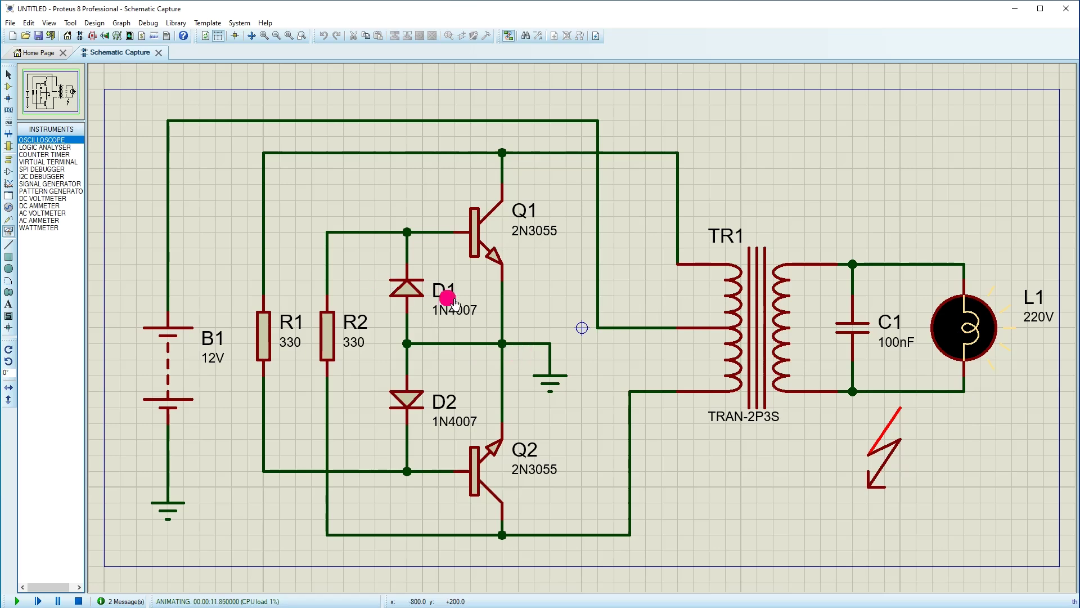
{"action": "left_click", "coordinate": [77, 599]}
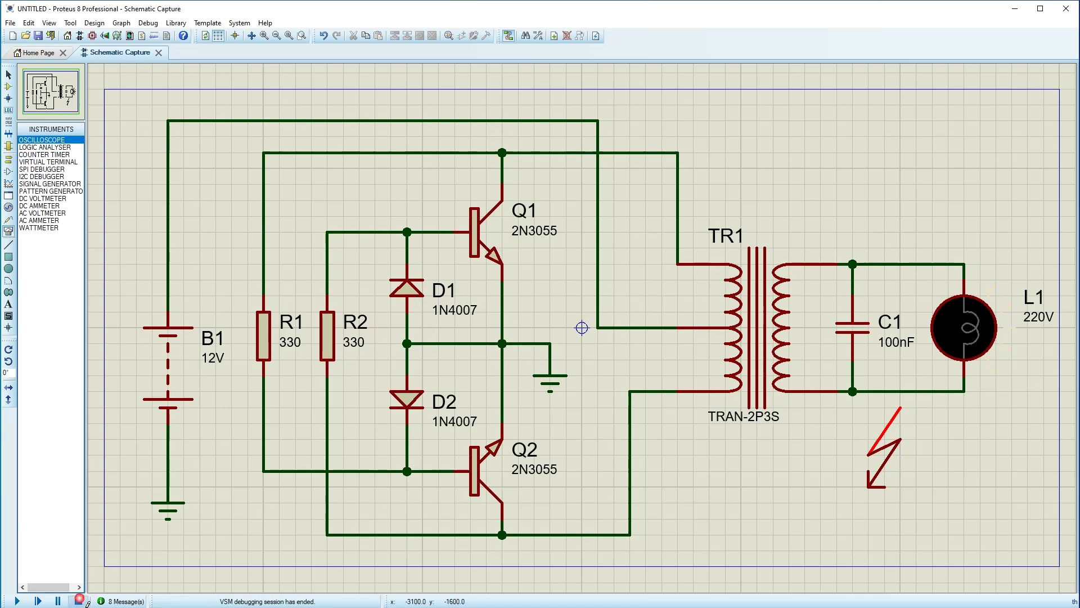
Open the Packaging Tool for diode D1
{"action": "left_click", "coordinate": [406, 403]}
{"action": "left_click", "coordinate": [407, 289]}
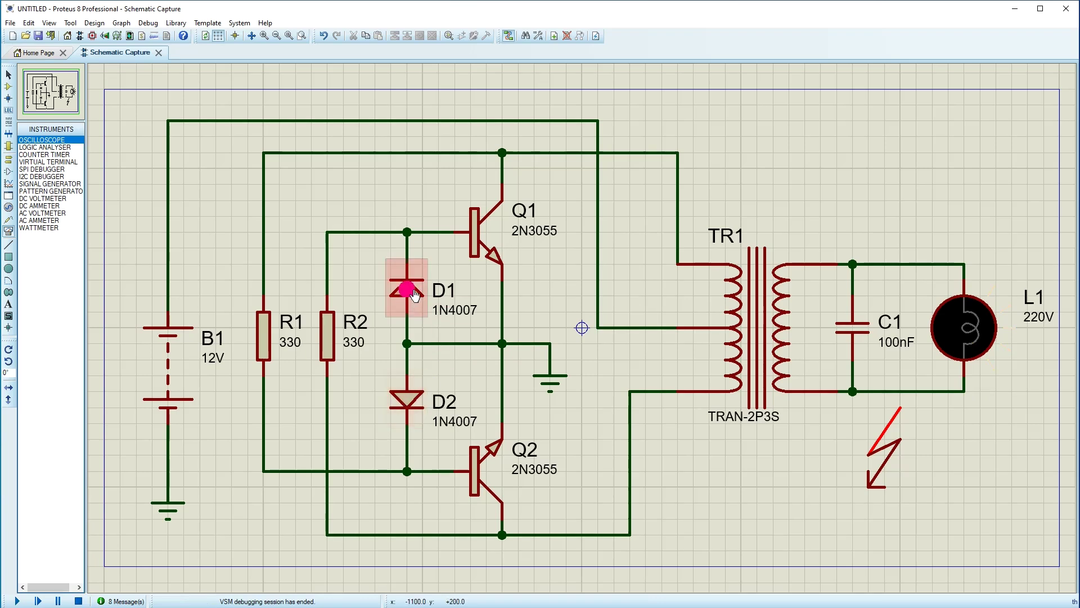
{"action": "right_click", "coordinate": [415, 294]}
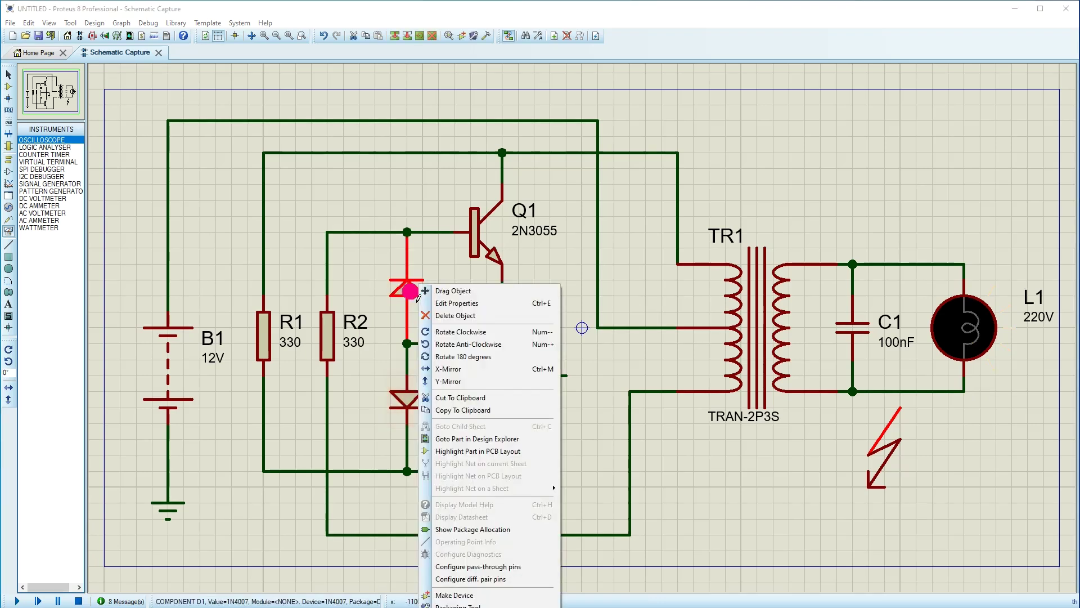
{"action": "left_click", "coordinate": [456, 604]}
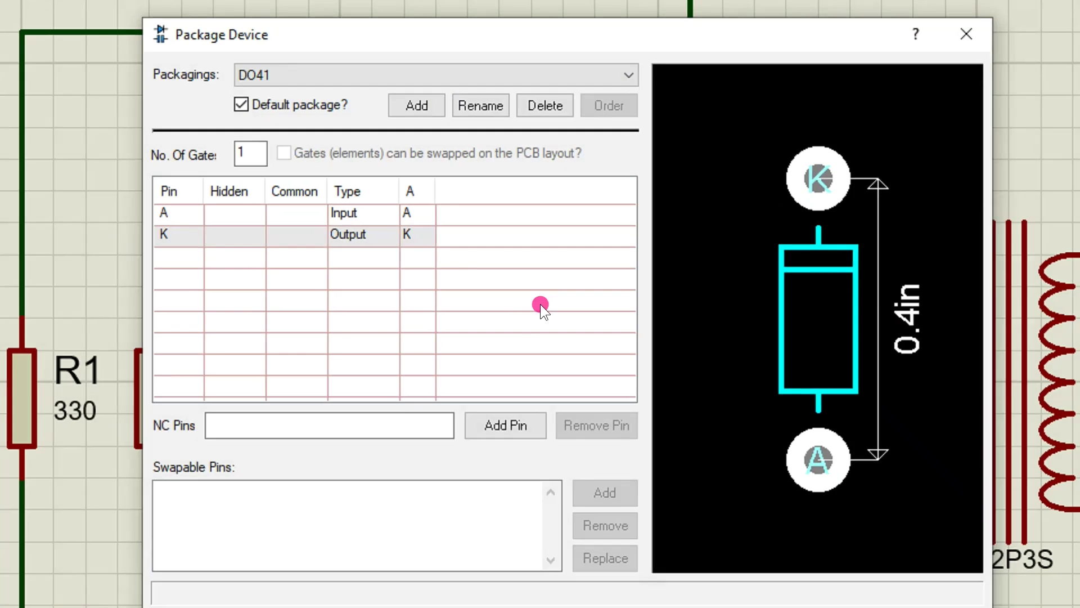
Delete the existing DO41 packaging from diode D1 and confirm the deletion
{"action": "left_click_drag", "start_coordinate": [578, 38], "coordinate": [574, 25]}
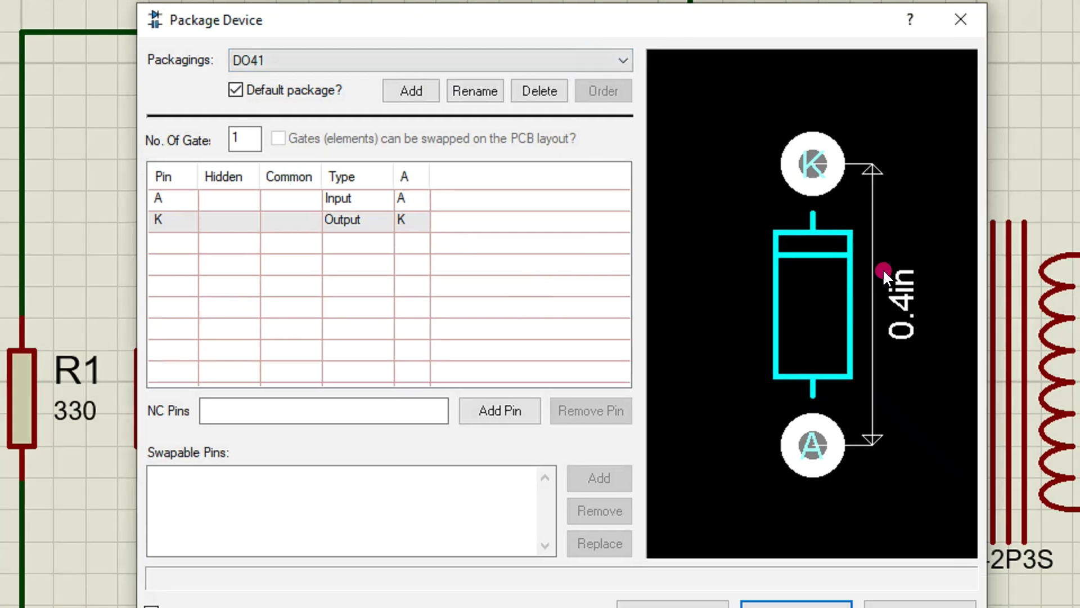
{"action": "left_click", "coordinate": [542, 91]}
{"action": "left_click", "coordinate": [519, 365]}
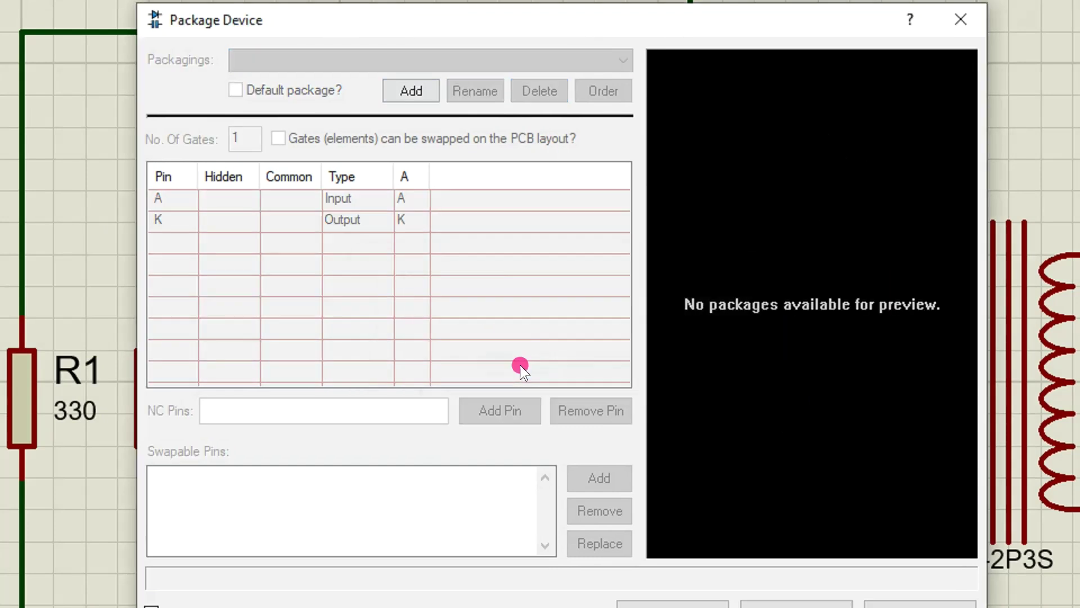
Start adding a packaging, search the package library for "diode" and preview the DO27, DO35 and DO41 packages
{"action": "left_click", "coordinate": [414, 89]}
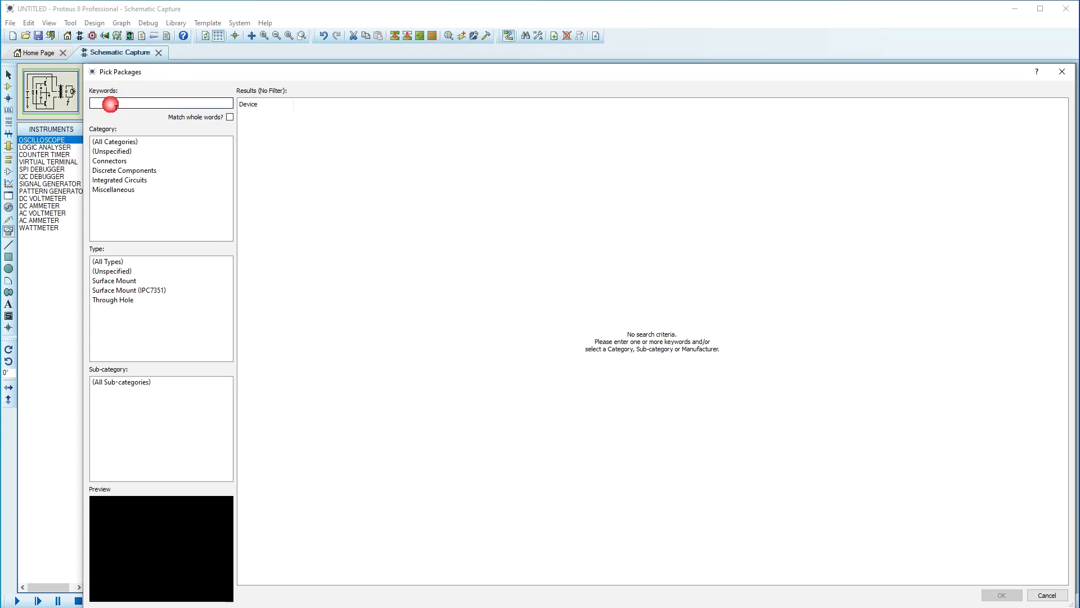
{"action": "type", "text": "diode"}
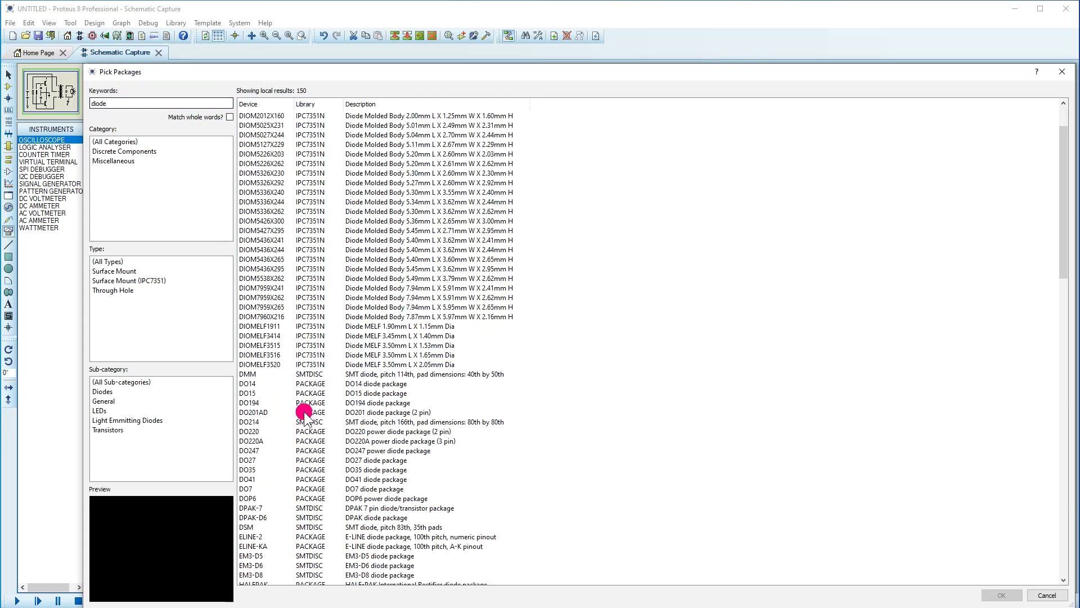
{"action": "scroll", "coordinate": [304, 413], "scroll_direction": "down", "scroll_amount": 3}
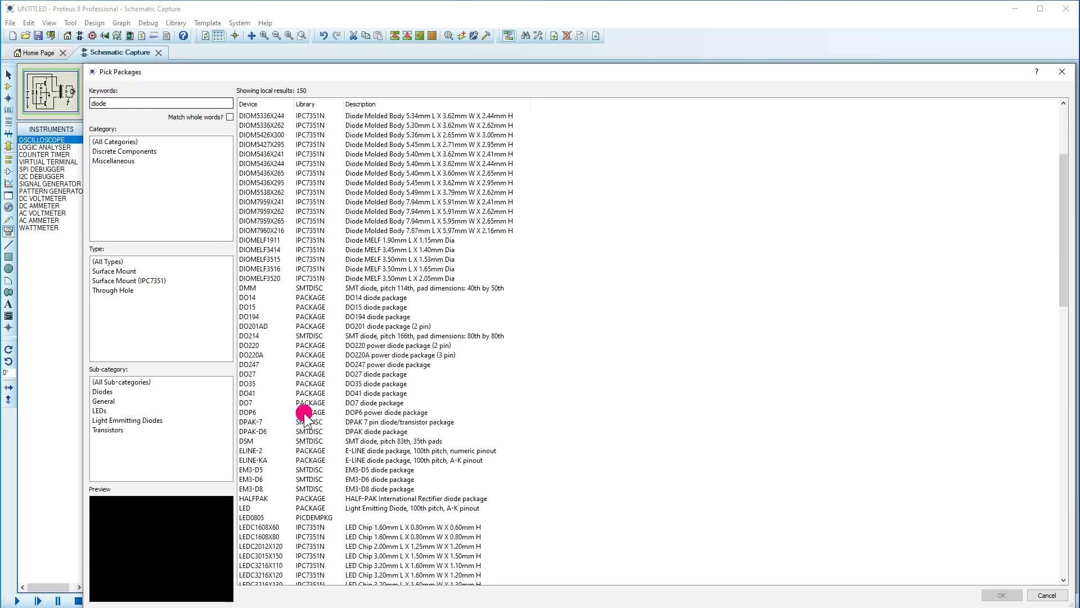
{"action": "left_click", "coordinate": [253, 375]}
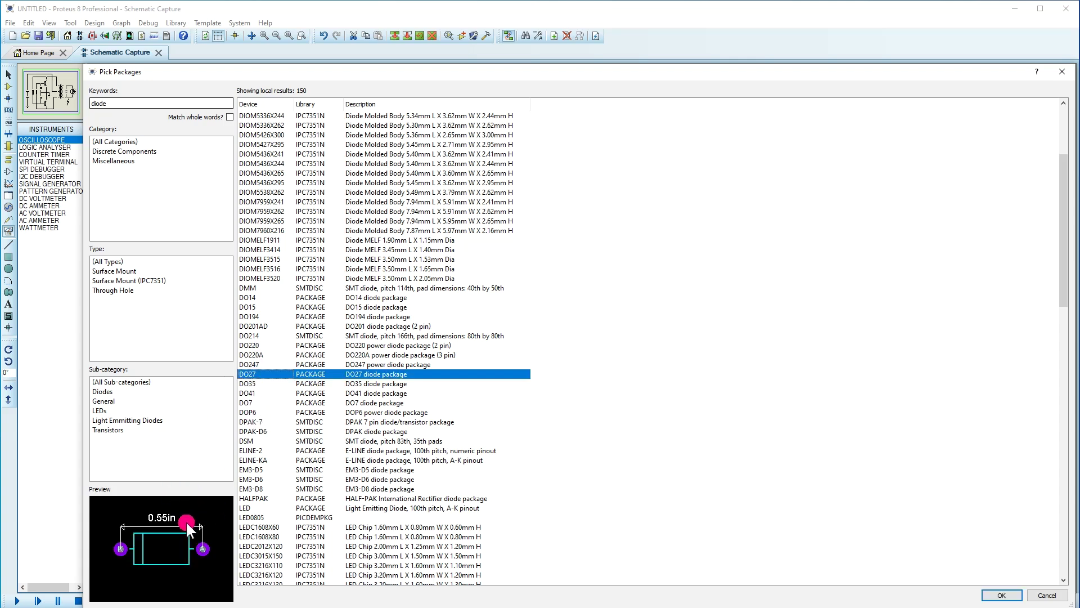
{"action": "left_click", "coordinate": [255, 384]}
{"action": "left_click", "coordinate": [253, 393]}
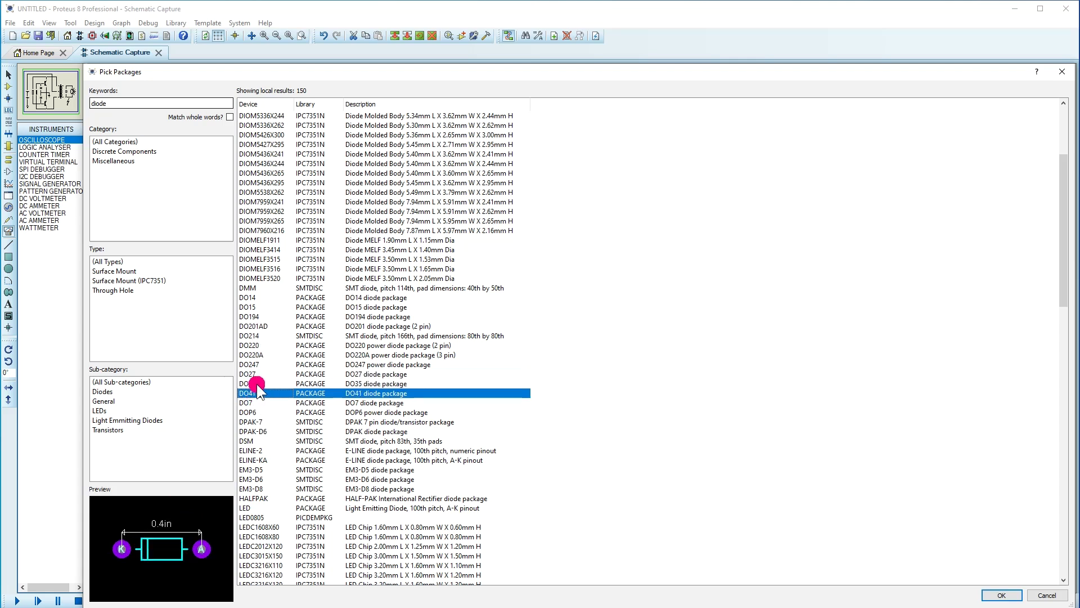
{"action": "left_click", "coordinate": [256, 383]}
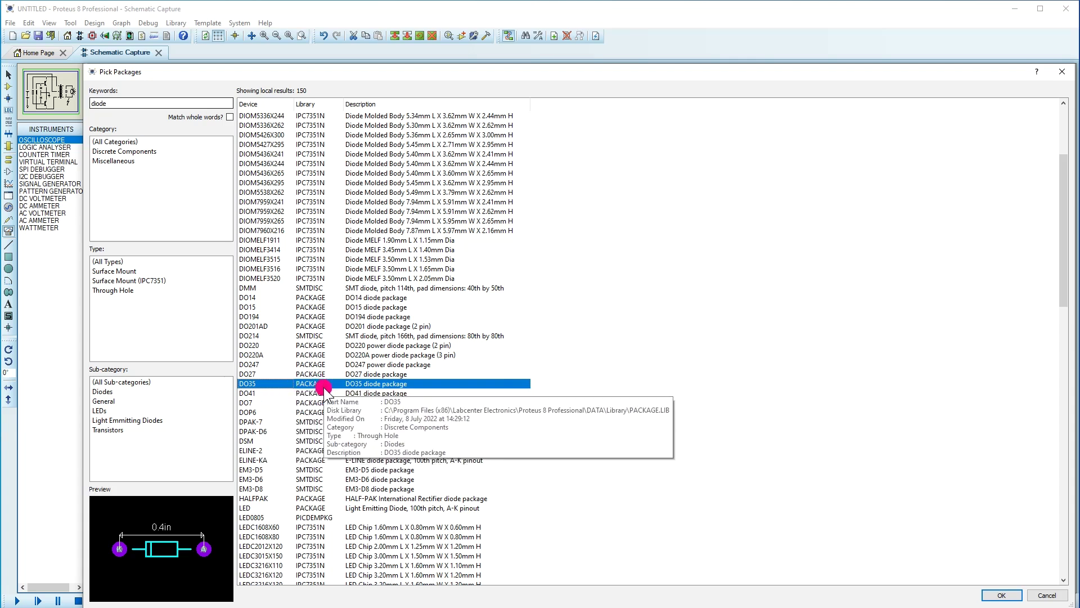
{"action": "left_click", "coordinate": [254, 394]}
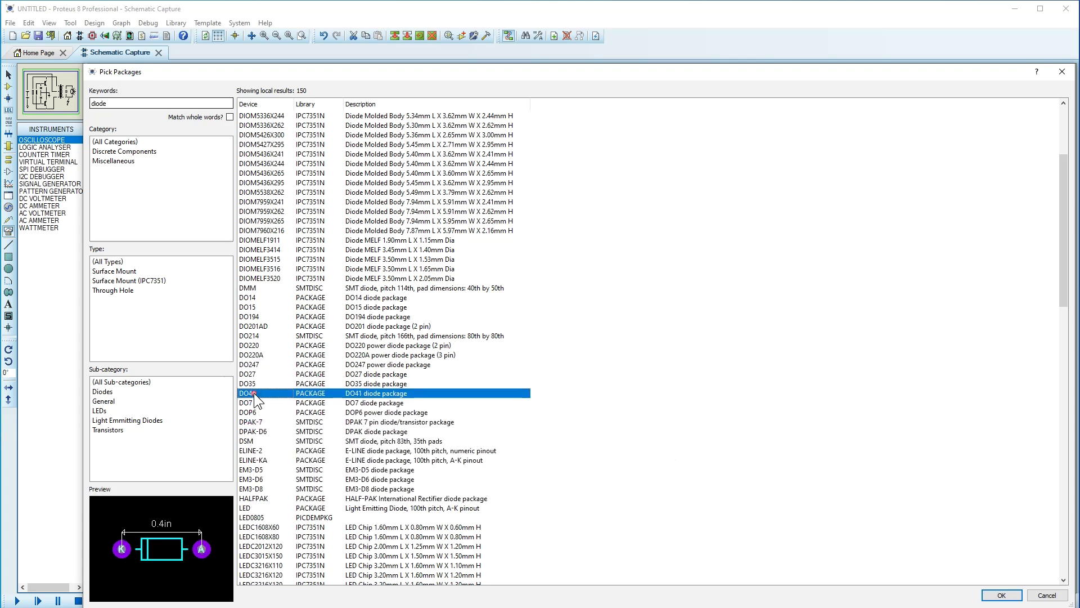
{"action": "scroll", "coordinate": [304, 440], "scroll_direction": "down", "scroll_amount": 4}
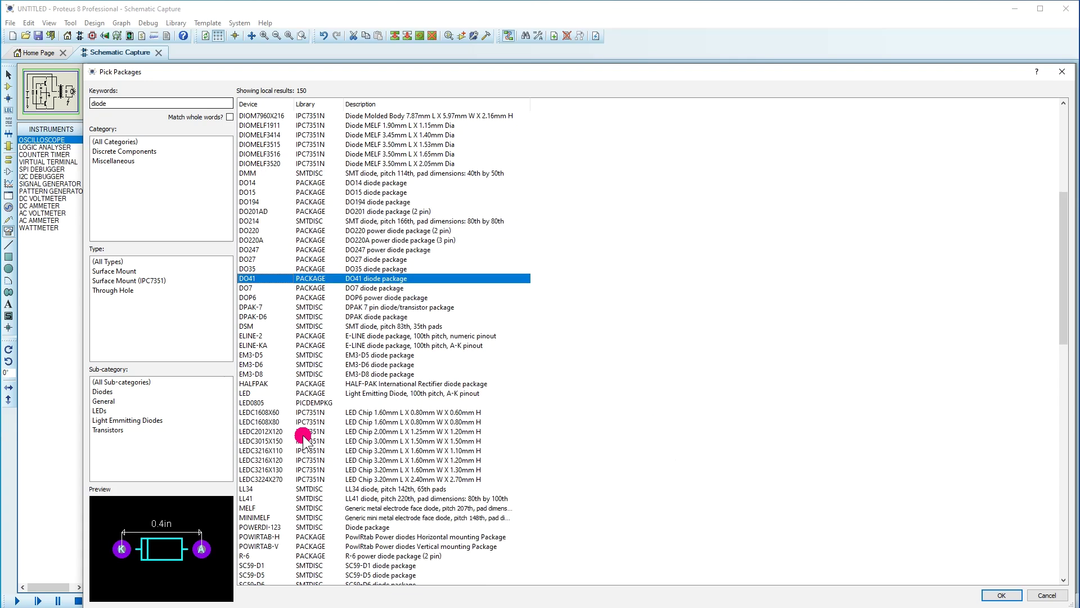
Compare the DO27 and DO35 packages once more and add DO41 as the diode's packaging
{"action": "left_click", "coordinate": [257, 261]}
{"action": "left_click", "coordinate": [259, 269]}
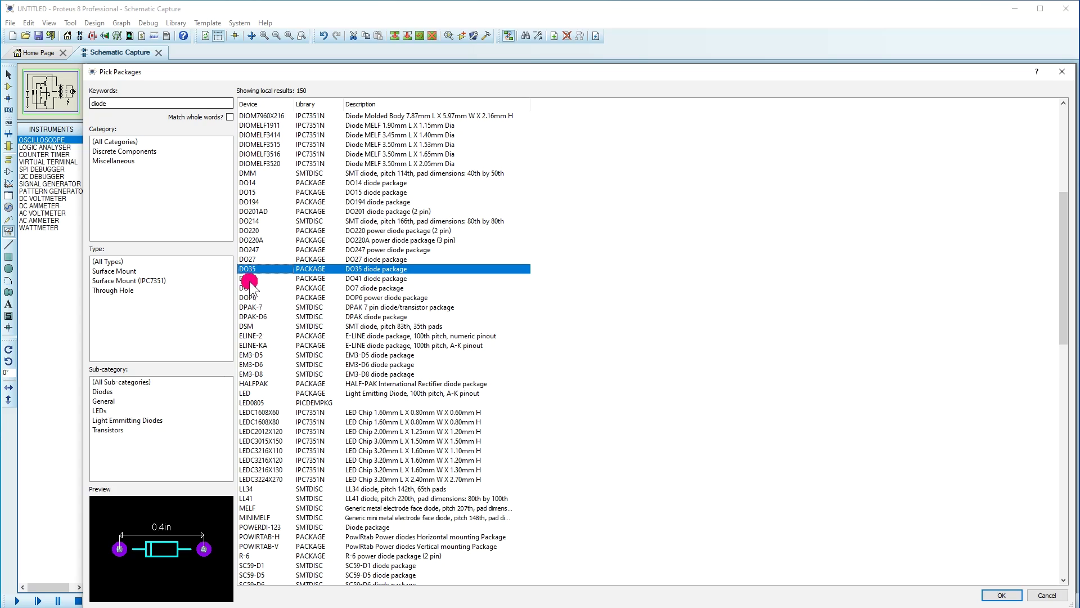
{"action": "left_click", "coordinate": [249, 279]}
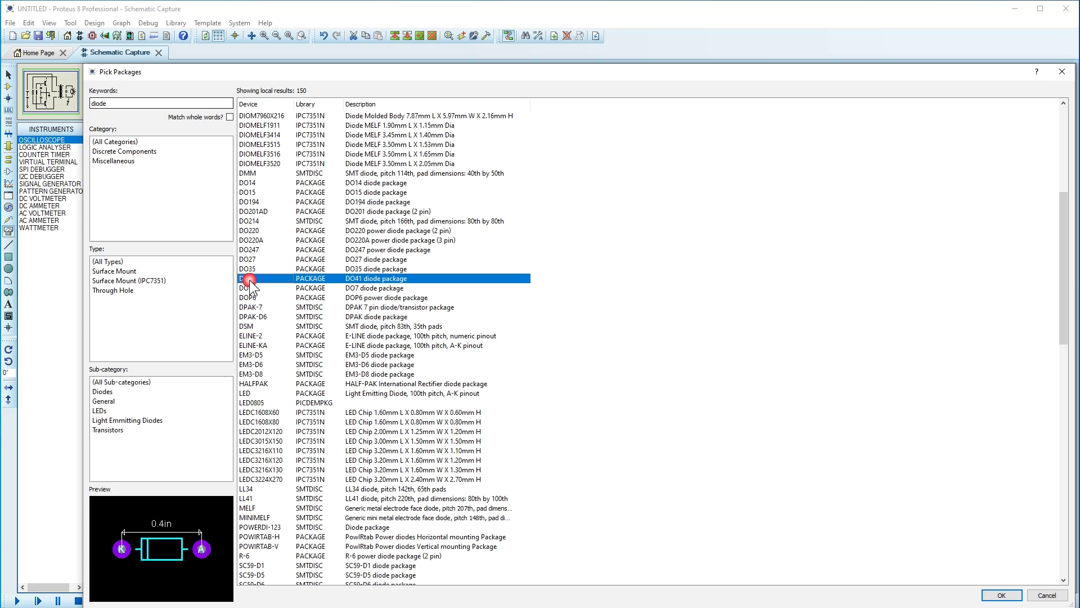
{"action": "left_click", "coordinate": [1001, 595]}
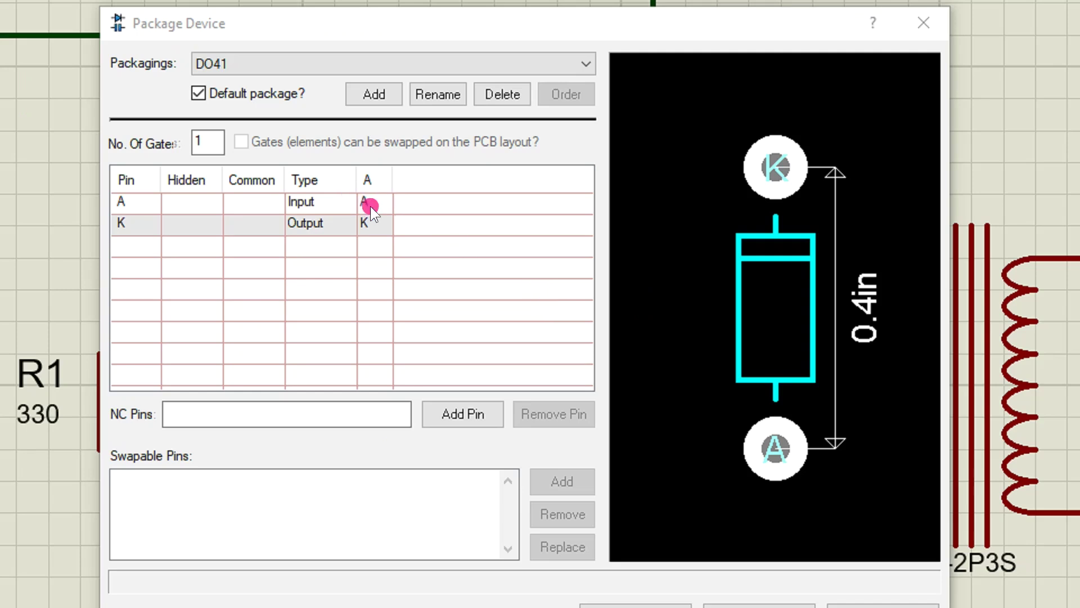
Map diode D1's pins A and K to the matching DO41 pads and assign the package to the diode
{"action": "double_click", "coordinate": [370, 205]}
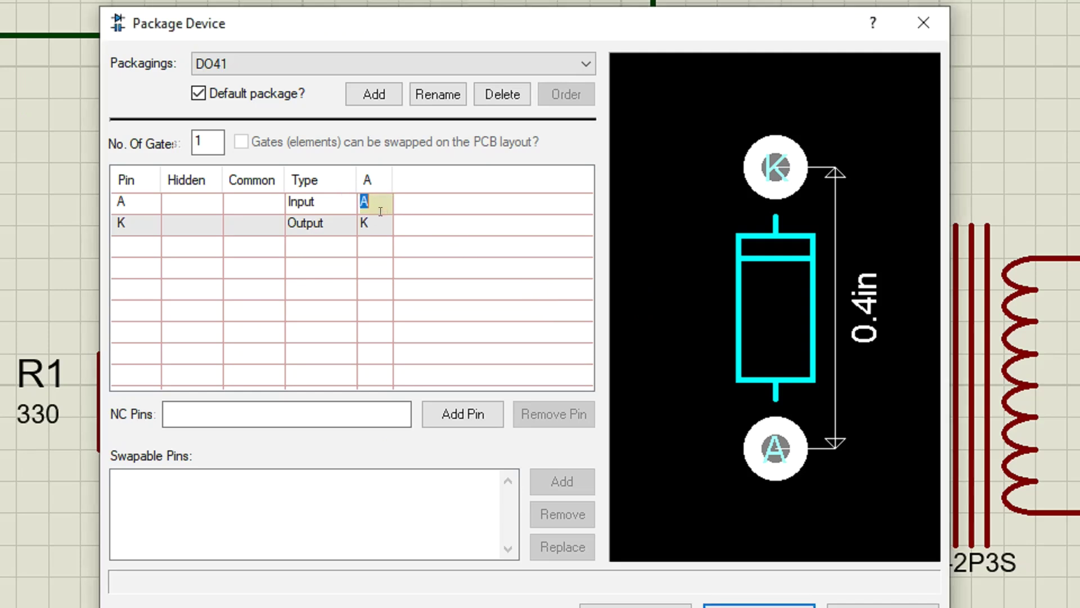
{"action": "left_click", "coordinate": [774, 451]}
{"action": "left_click", "coordinate": [770, 163]}
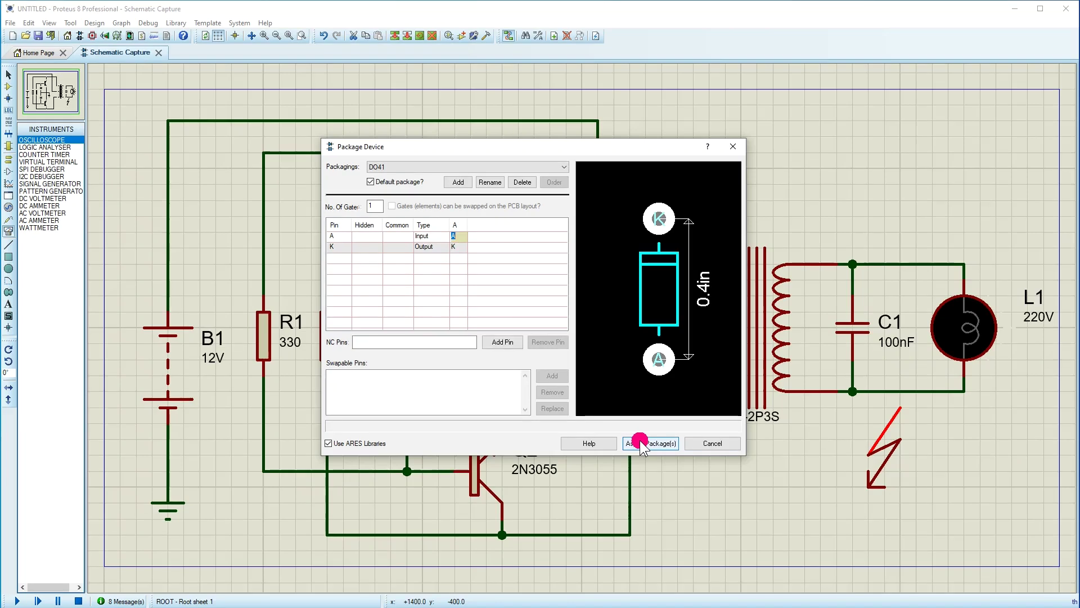
{"action": "left_click", "coordinate": [738, 606]}
{"action": "left_click", "coordinate": [549, 375]}
{"action": "left_click", "coordinate": [515, 319]}
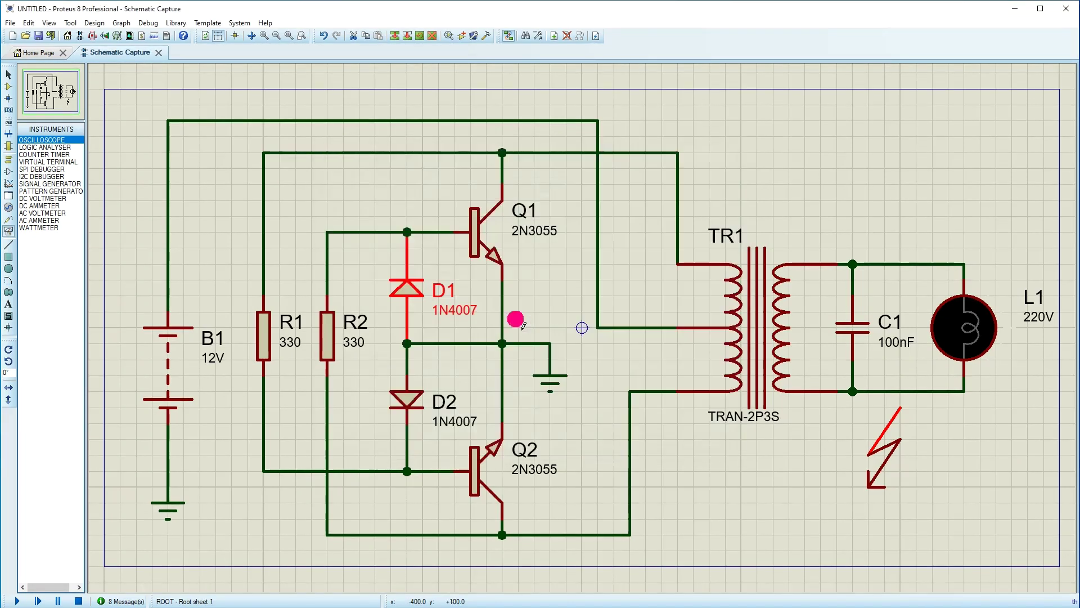
Open the Packaging Tool for transistor Q1, check its default package and pin mapping, and close it without changes
{"action": "left_click", "coordinate": [500, 231]}
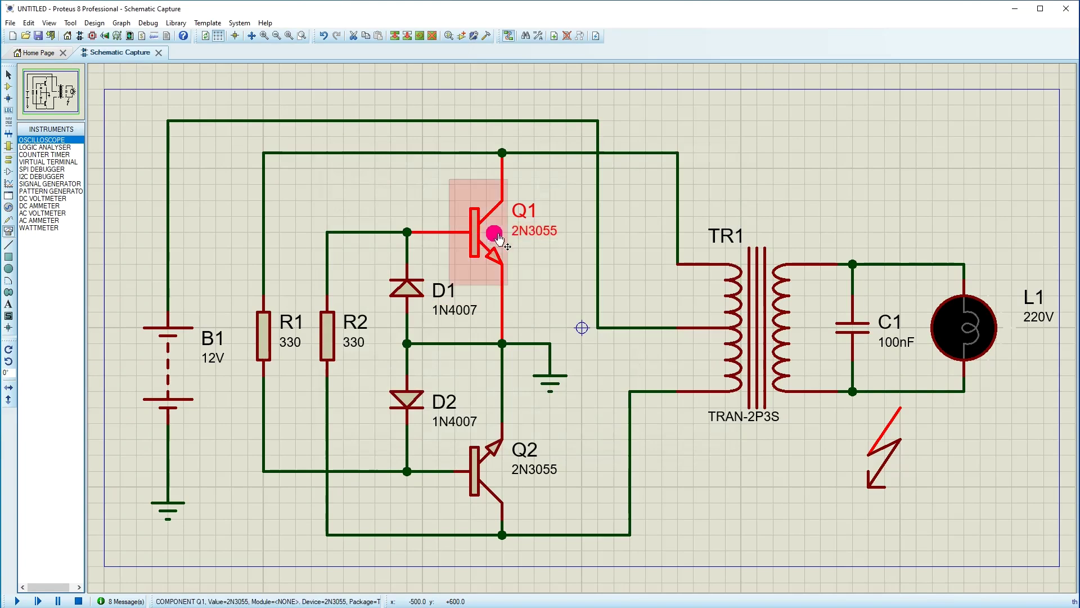
{"action": "right_click", "coordinate": [498, 231]}
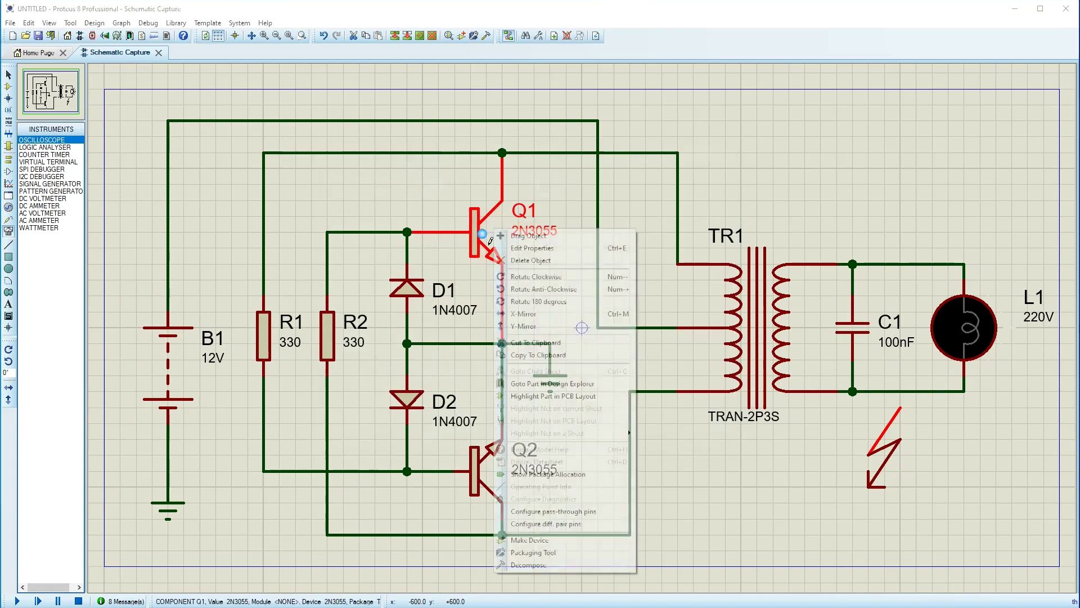
{"action": "left_click", "coordinate": [523, 553]}
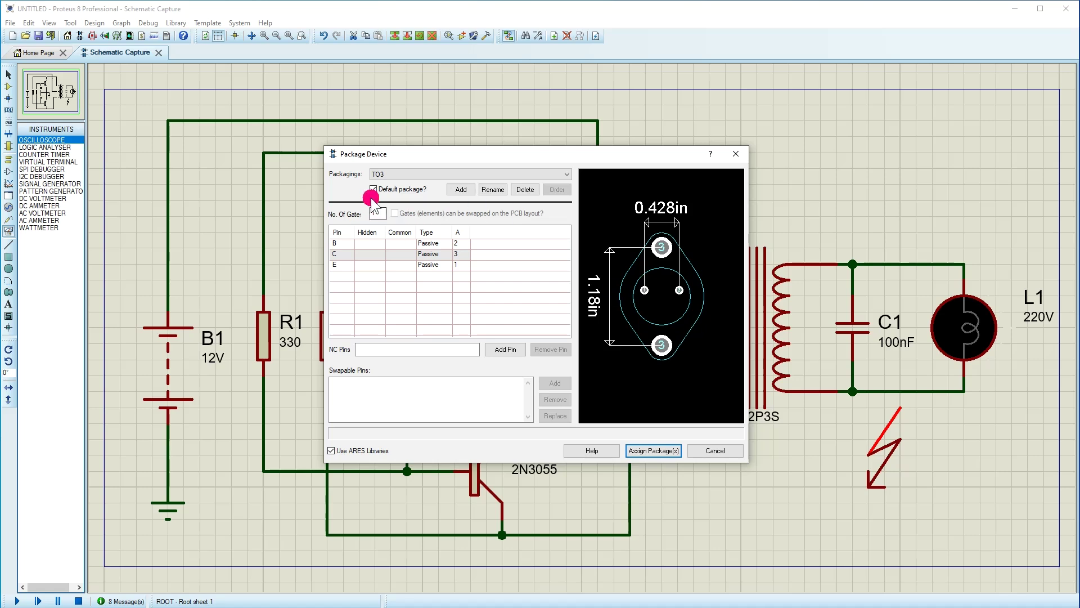
{"action": "left_click", "coordinate": [735, 153]}
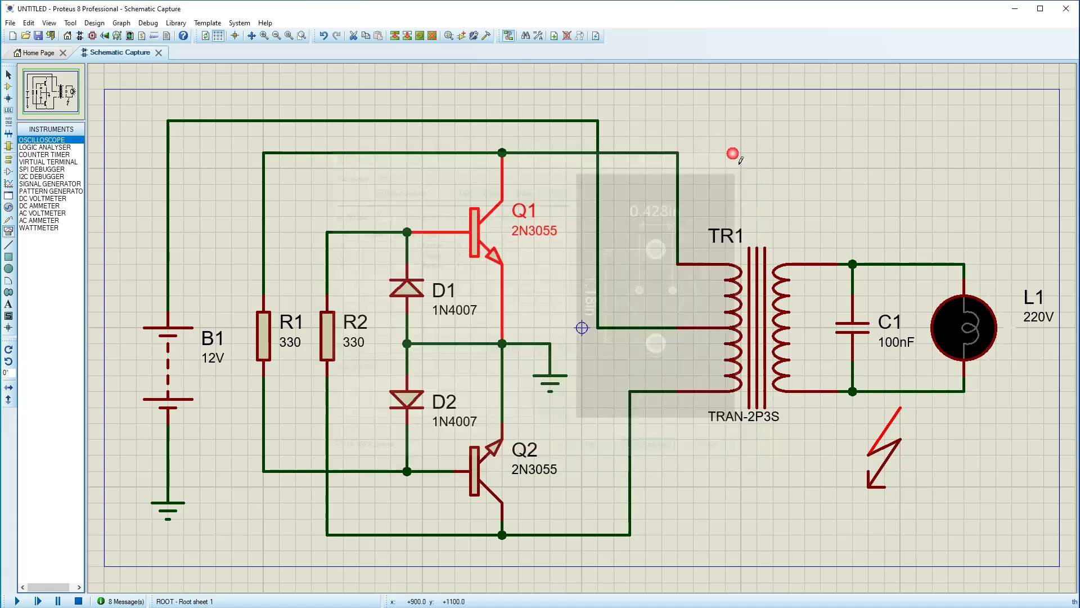
Check resistor R1's default package in the Packaging Tool and close it without changes
{"action": "right_click", "coordinate": [272, 338]}
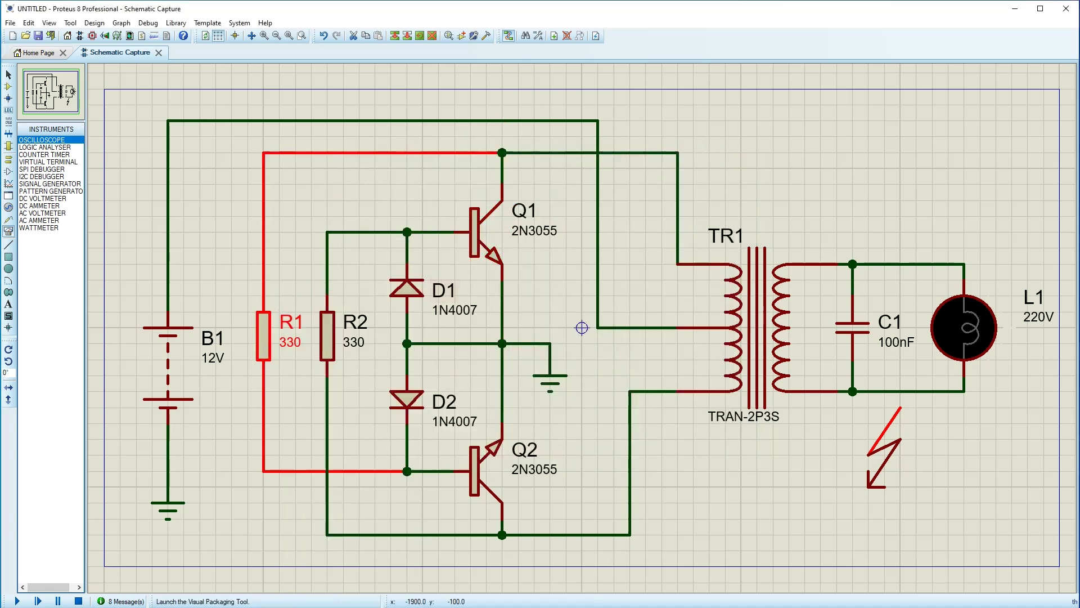
{"action": "left_click", "coordinate": [331, 553]}
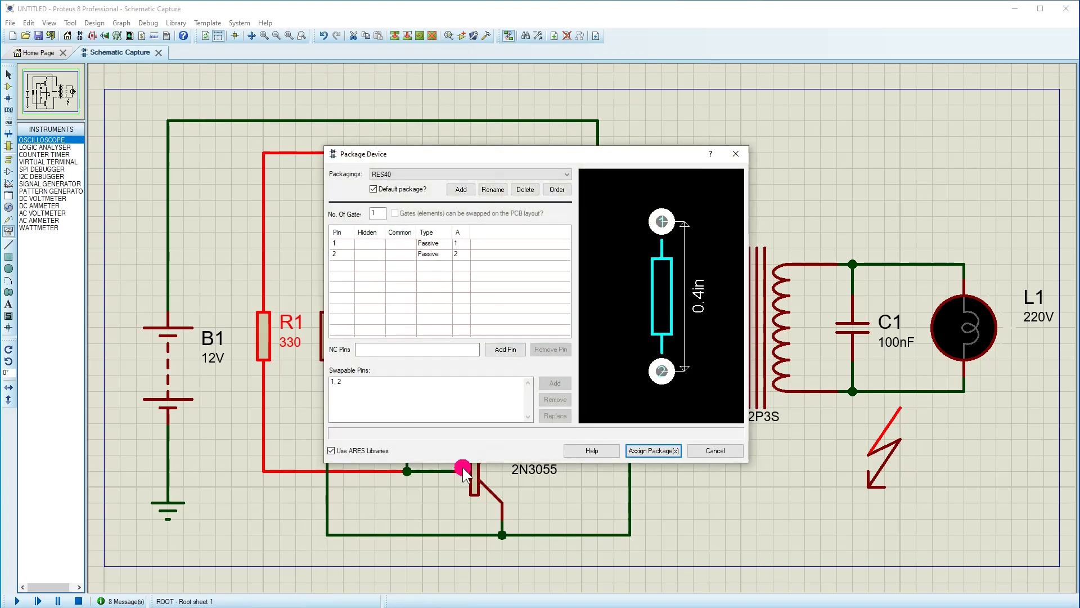
{"action": "left_click", "coordinate": [735, 154]}
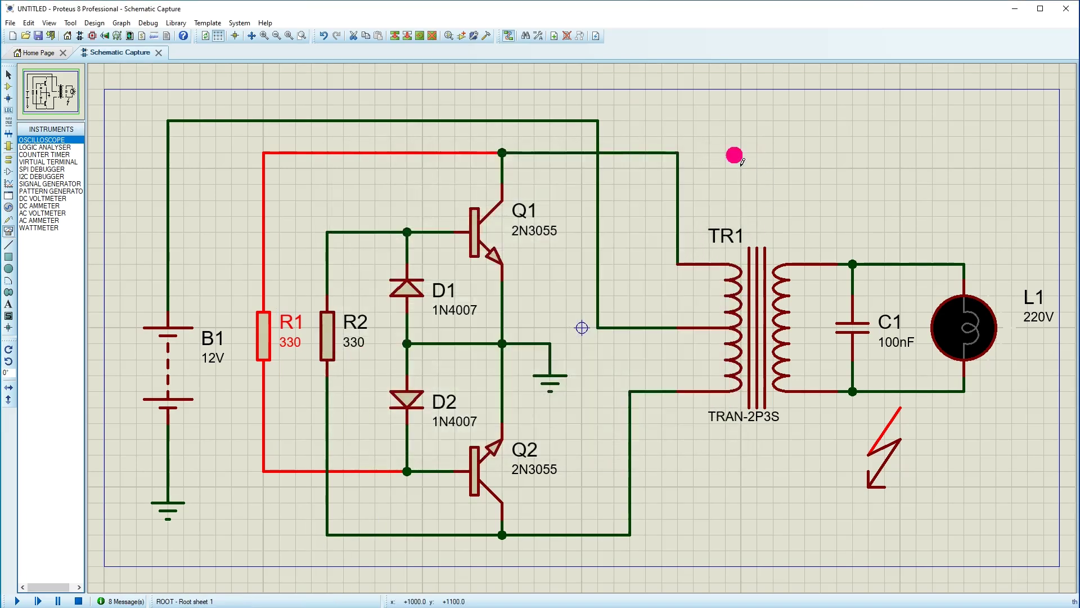
Open the Packaging Tool for transformer TR1 and start adding a packaging
{"action": "left_click", "coordinate": [766, 344]}
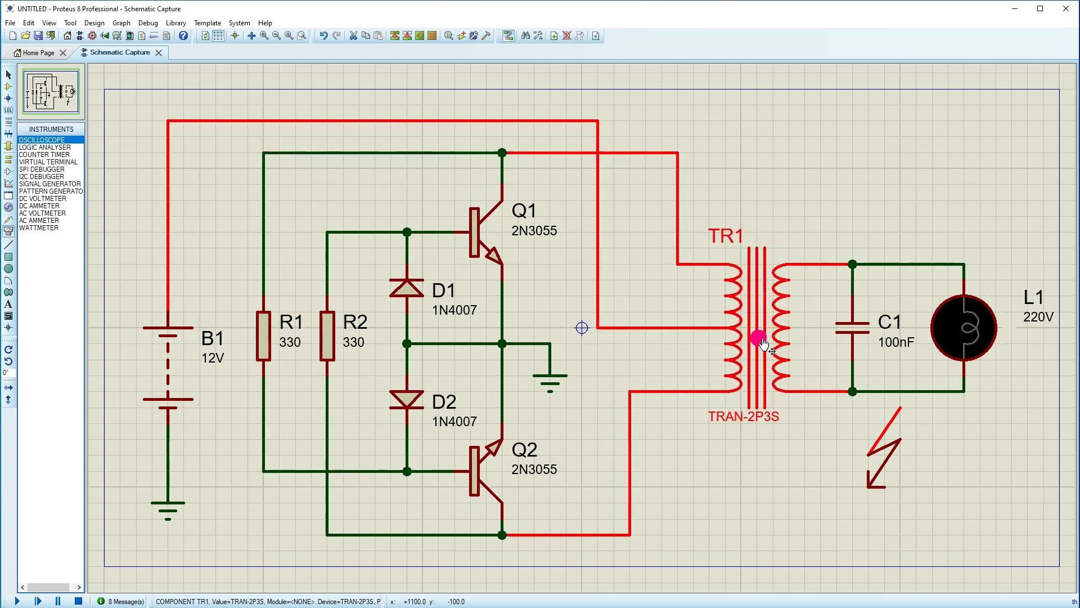
{"action": "right_click", "coordinate": [764, 343]}
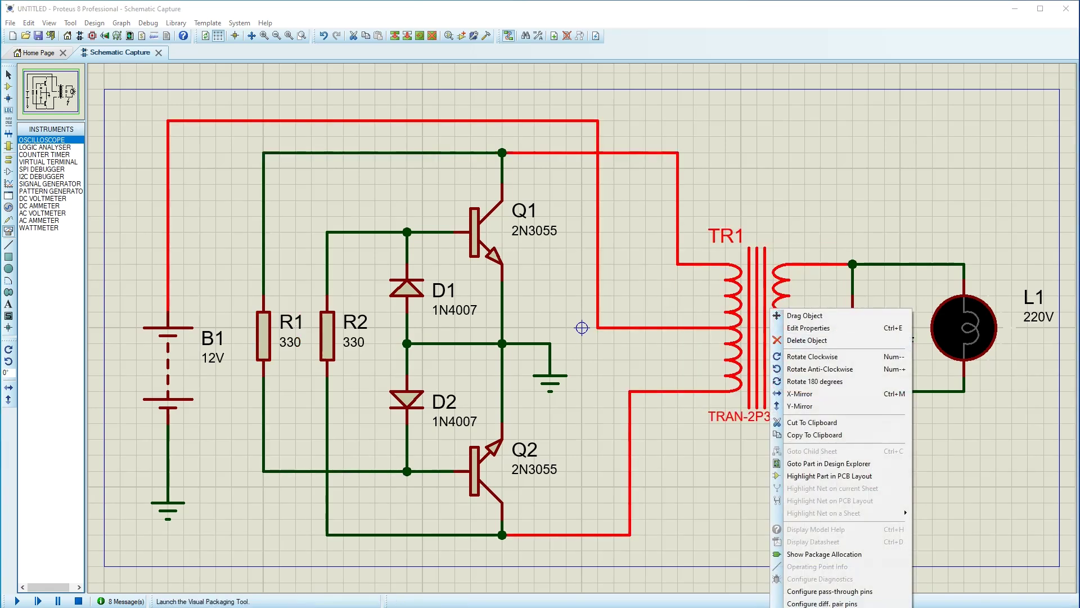
{"action": "left_click", "coordinate": [827, 606]}
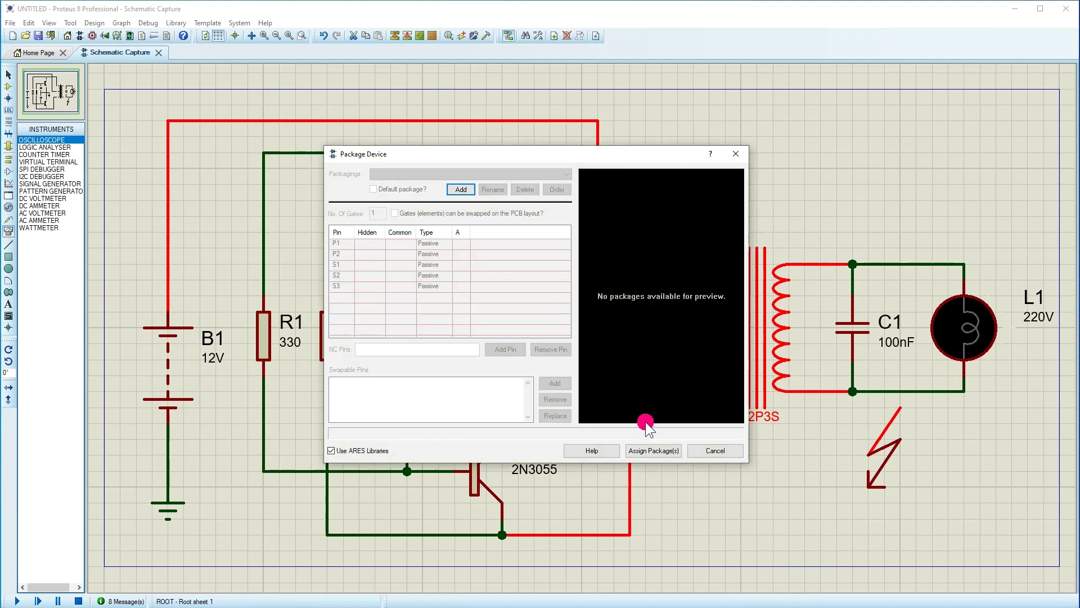
{"action": "left_click", "coordinate": [461, 189]}
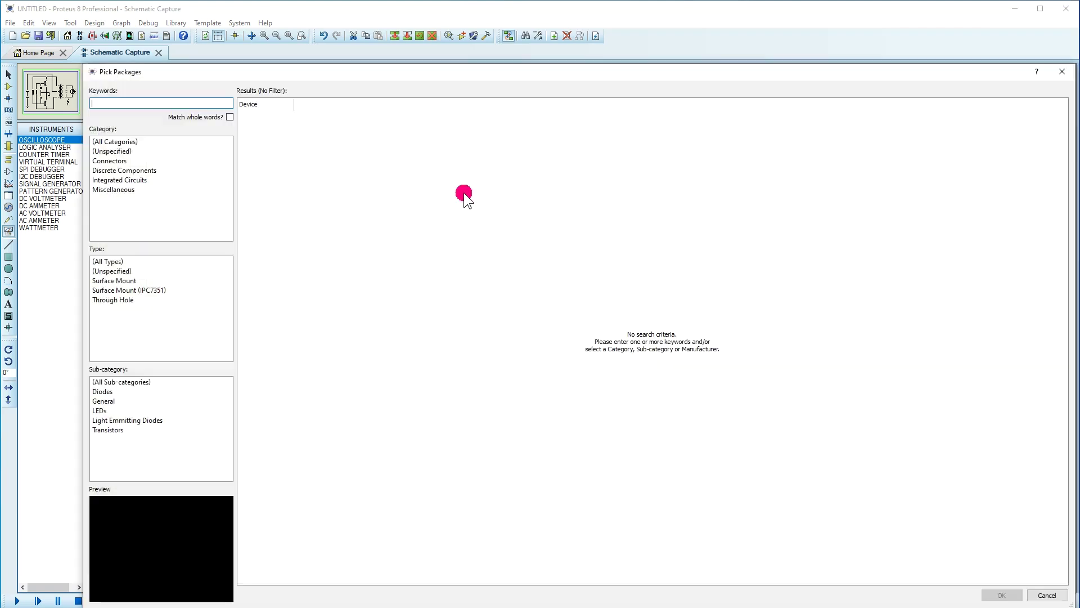
Search the package library for "tra", replace the keyword with "tbloc", and add the 5-way terminal block TBLOCK-I5 as TR1's packaging
{"action": "type", "text": "tra"}
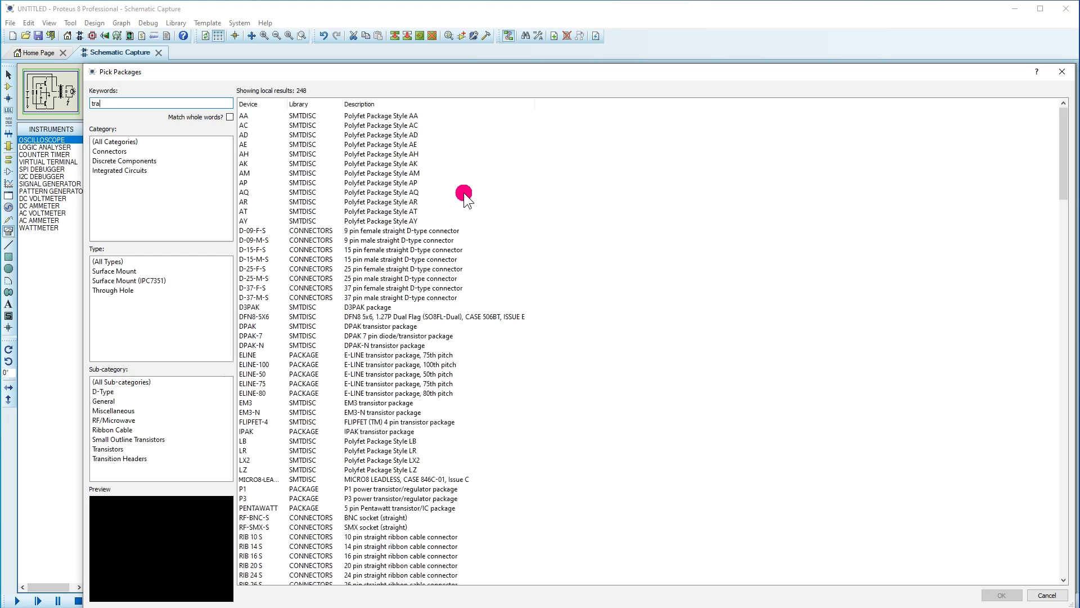
{"action": "left_click", "coordinate": [248, 116]}
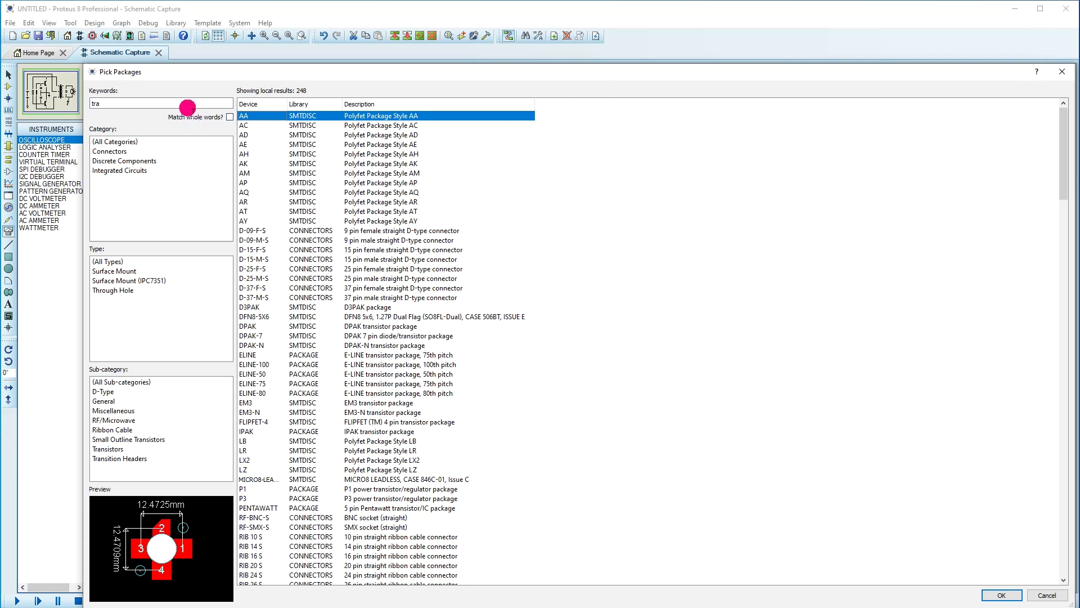
{"action": "left_click", "coordinate": [183, 100]}
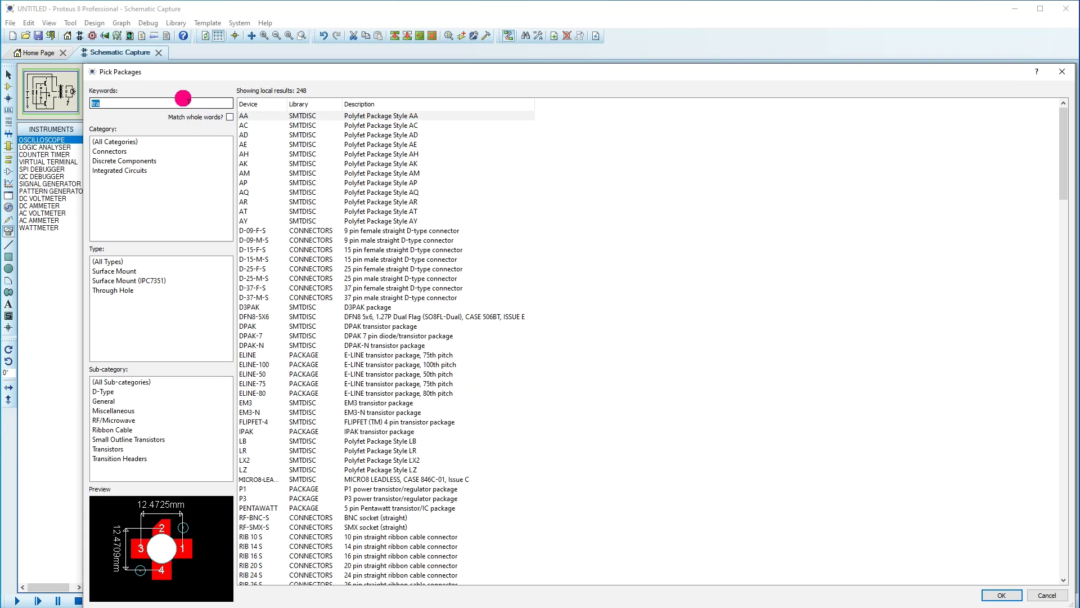
{"action": "type", "text": "tbloc"}
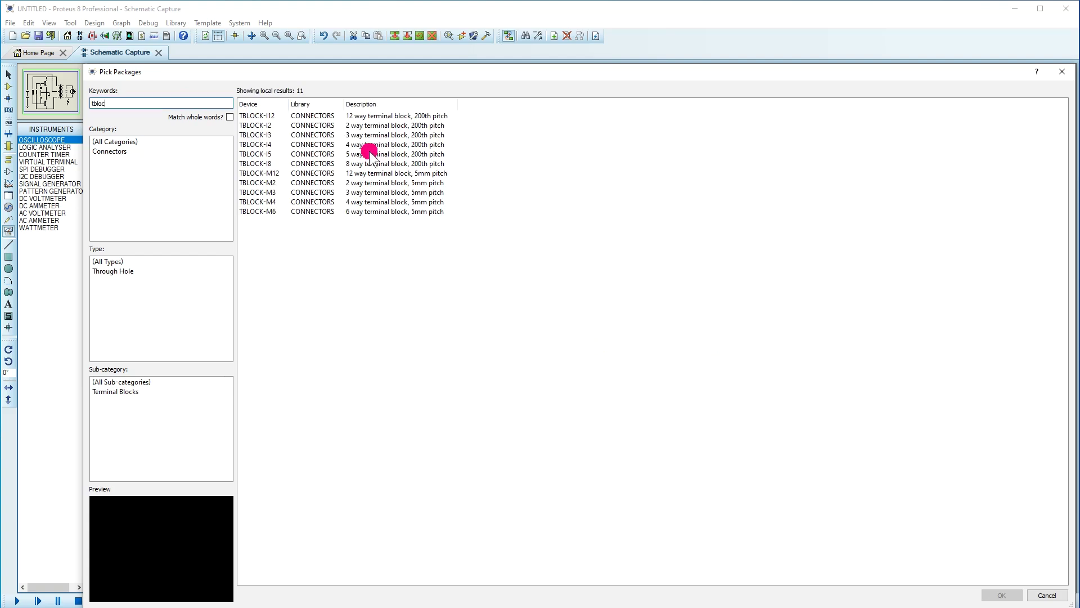
{"action": "left_click", "coordinate": [265, 155]}
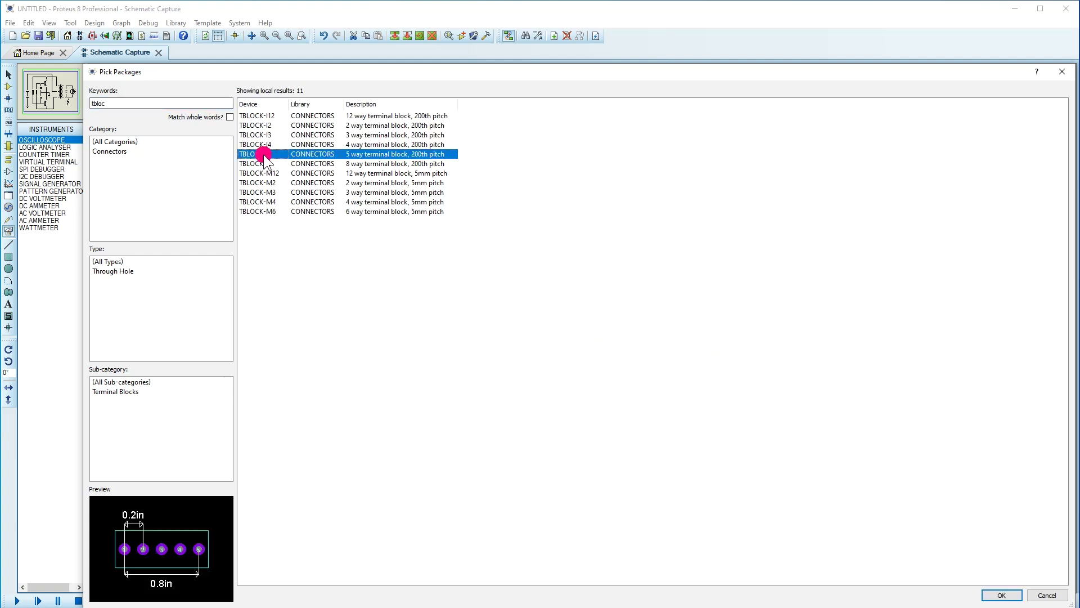
{"action": "left_click", "coordinate": [1001, 594]}
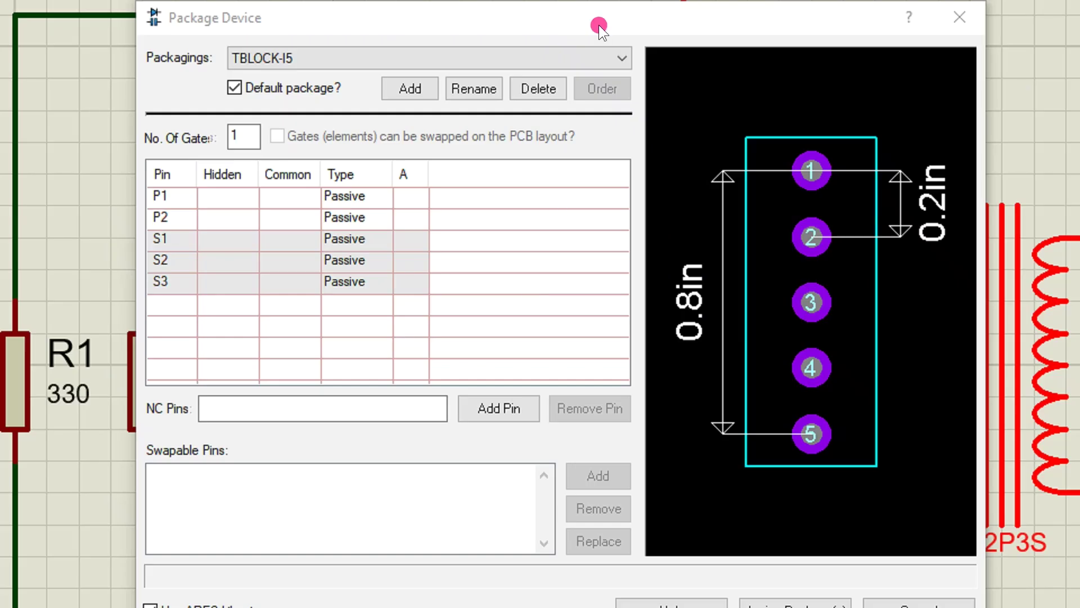
Map TR1's pins P1, P2, S1, S2 and S3 to pads 1 to 5 of TBLOCK-I5 and assign the package
{"action": "left_click_drag", "start_coordinate": [592, 30], "coordinate": [590, 18]}
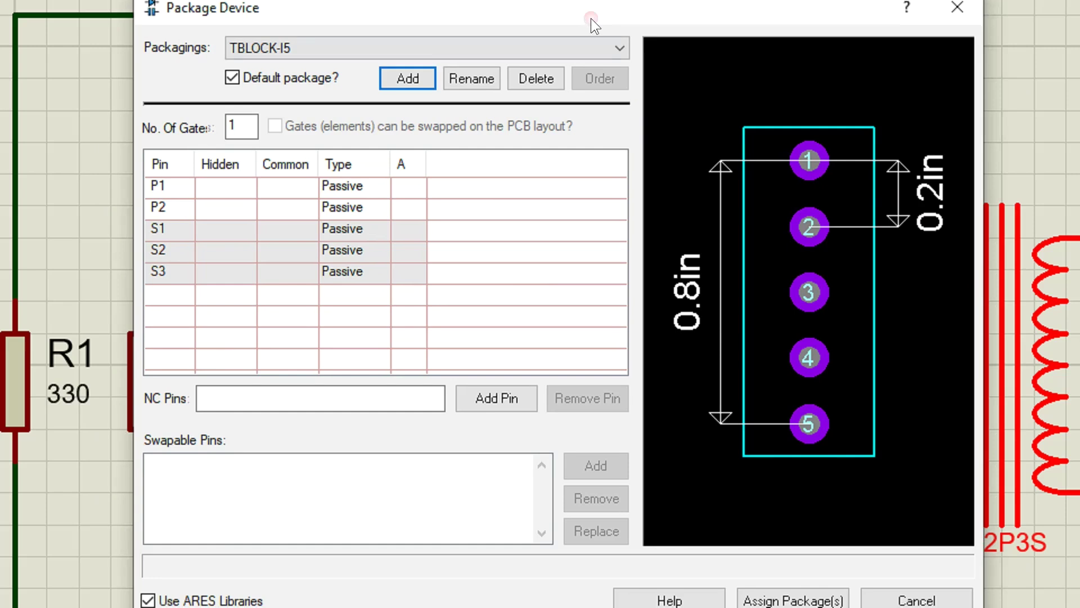
{"action": "left_click", "coordinate": [406, 188]}
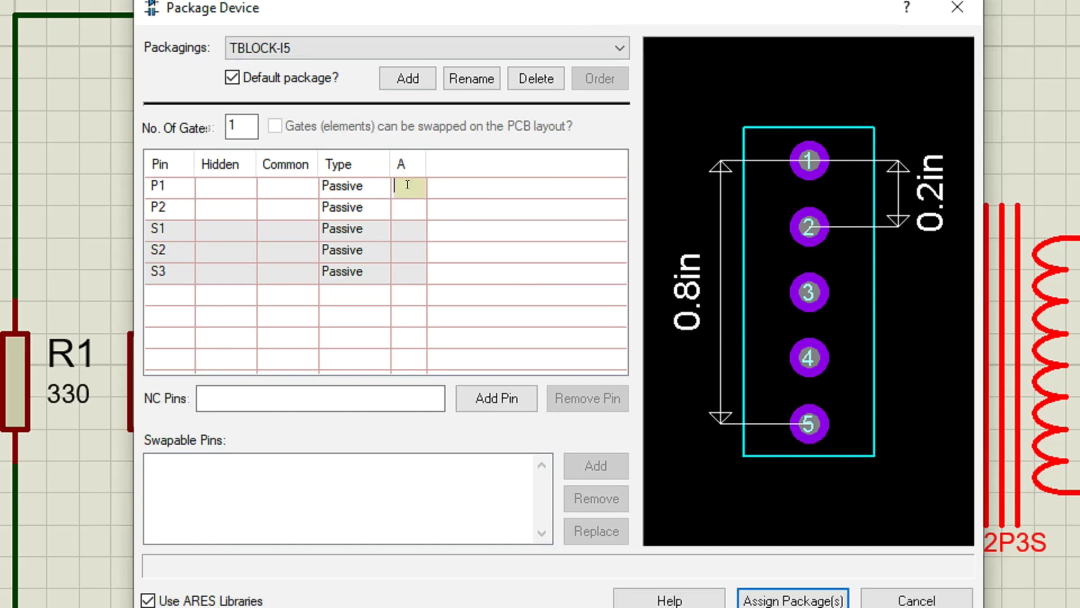
{"action": "left_click", "coordinate": [805, 164]}
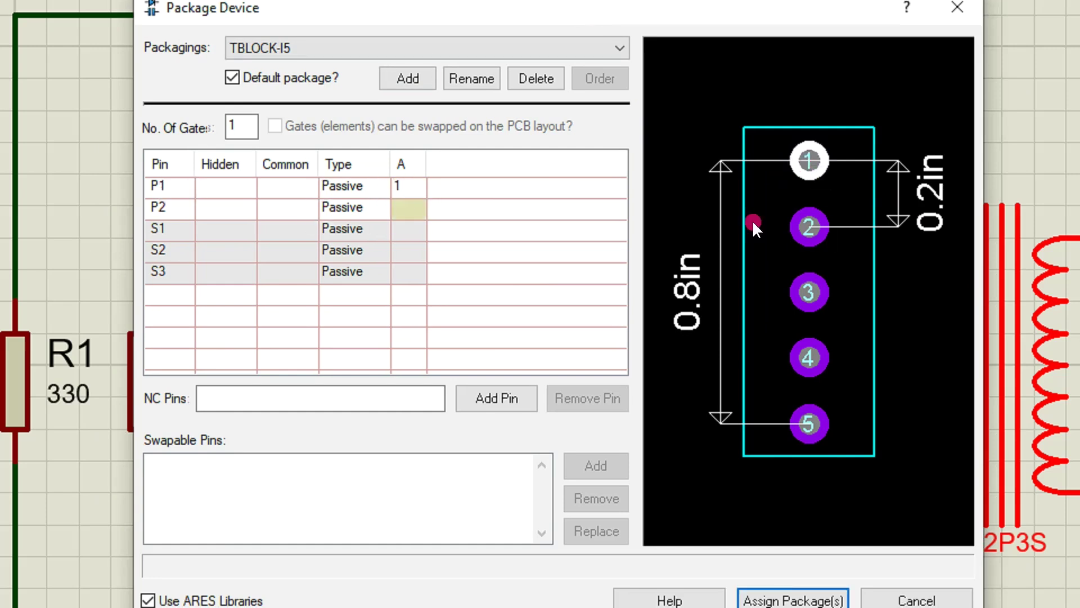
{"action": "left_click", "coordinate": [794, 230]}
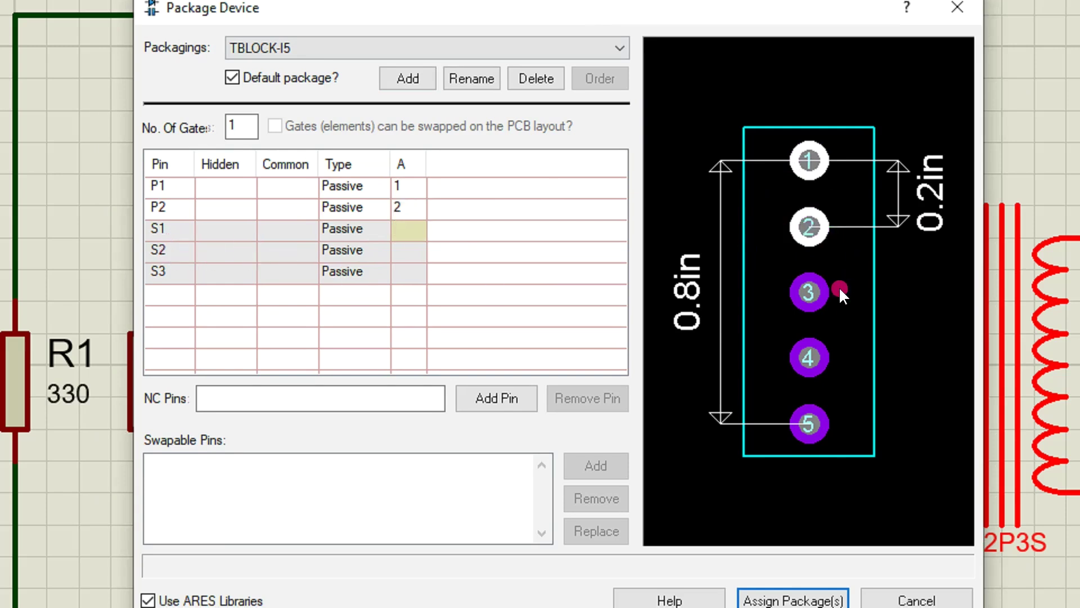
{"action": "left_click", "coordinate": [809, 293]}
{"action": "left_click", "coordinate": [809, 356]}
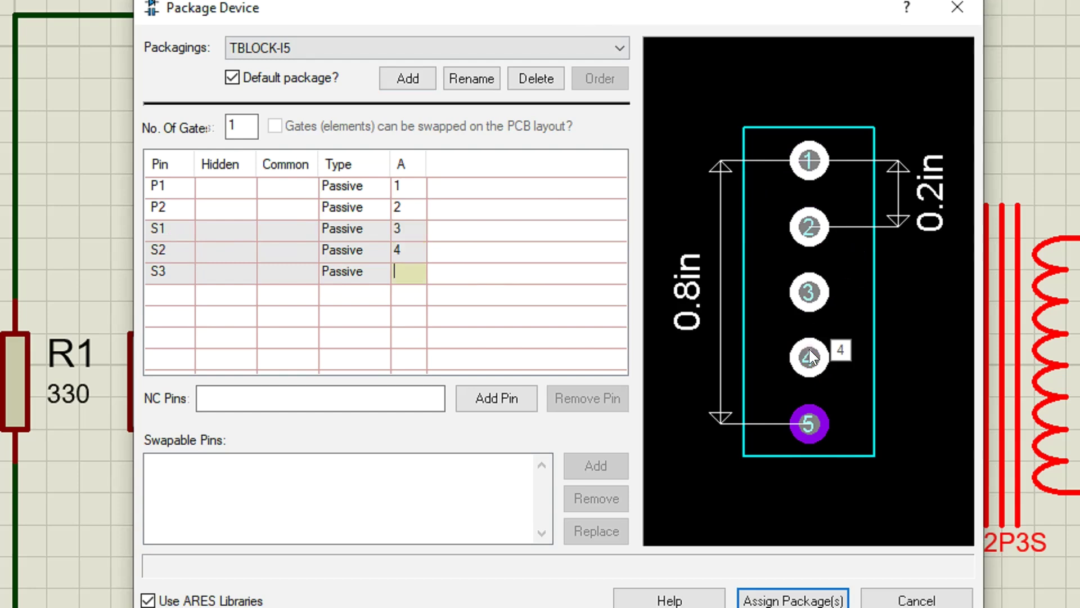
{"action": "left_click", "coordinate": [808, 421]}
{"action": "left_click", "coordinate": [766, 597]}
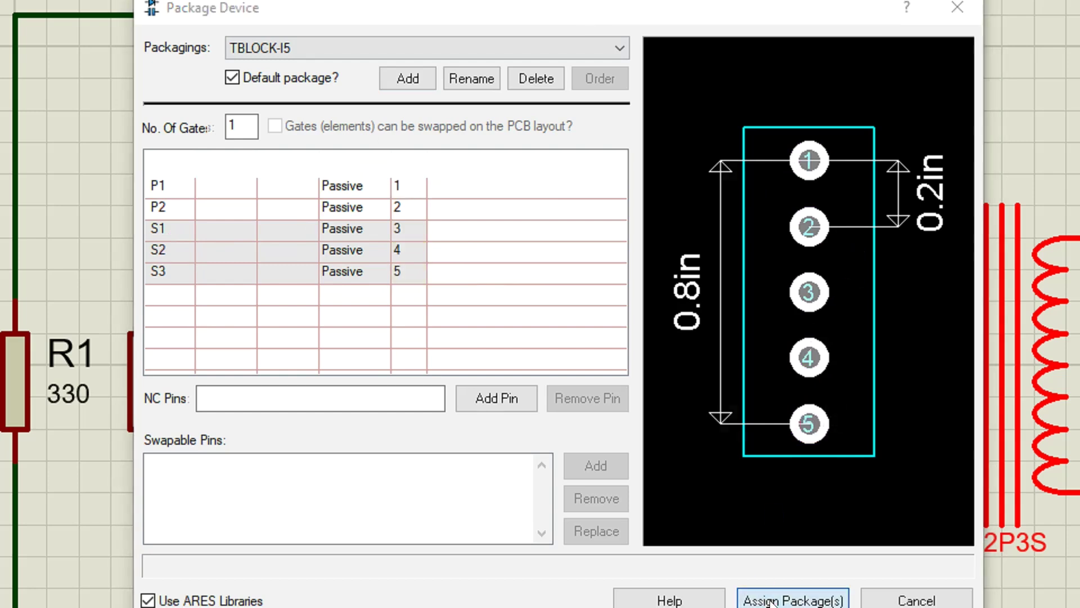
{"action": "left_click", "coordinate": [576, 468]}
{"action": "left_click", "coordinate": [496, 352]}
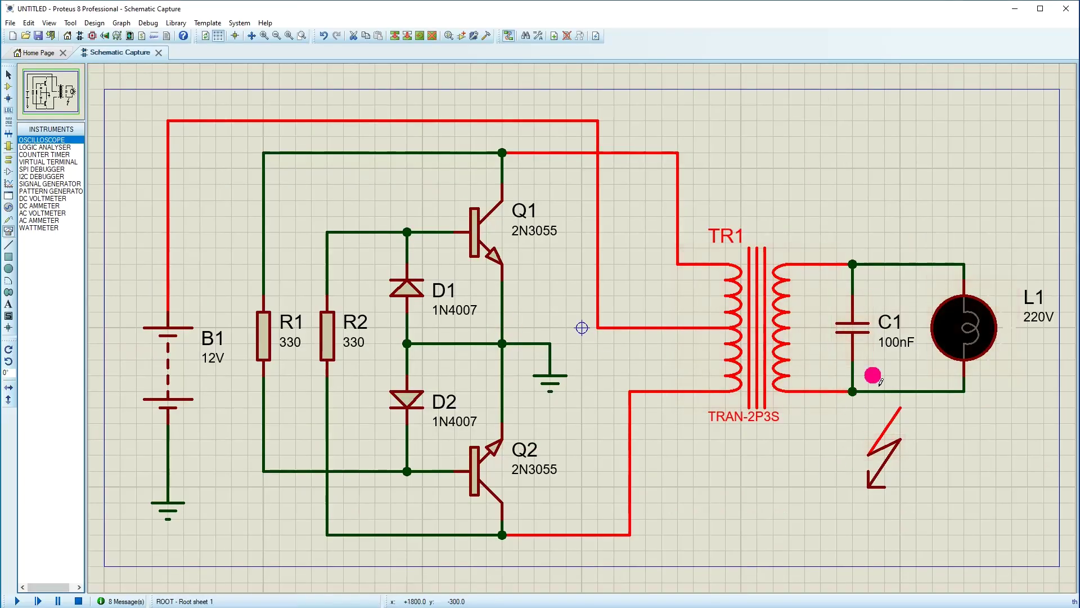
Open the Packaging Tool for capacitor C1, check its default package, and close it without changes
{"action": "left_click", "coordinate": [854, 326]}
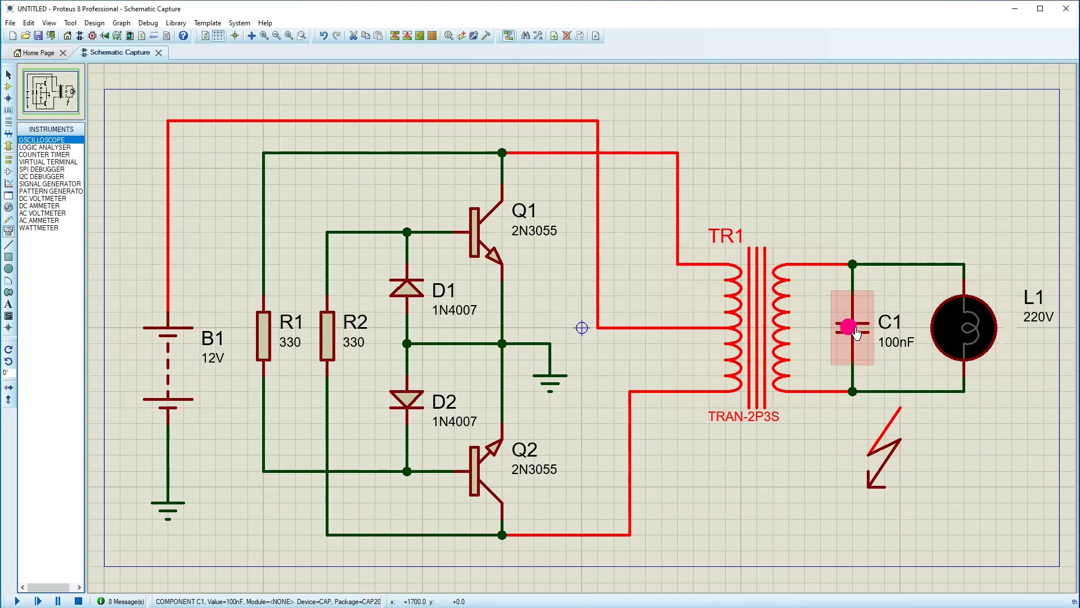
{"action": "right_click", "coordinate": [851, 328]}
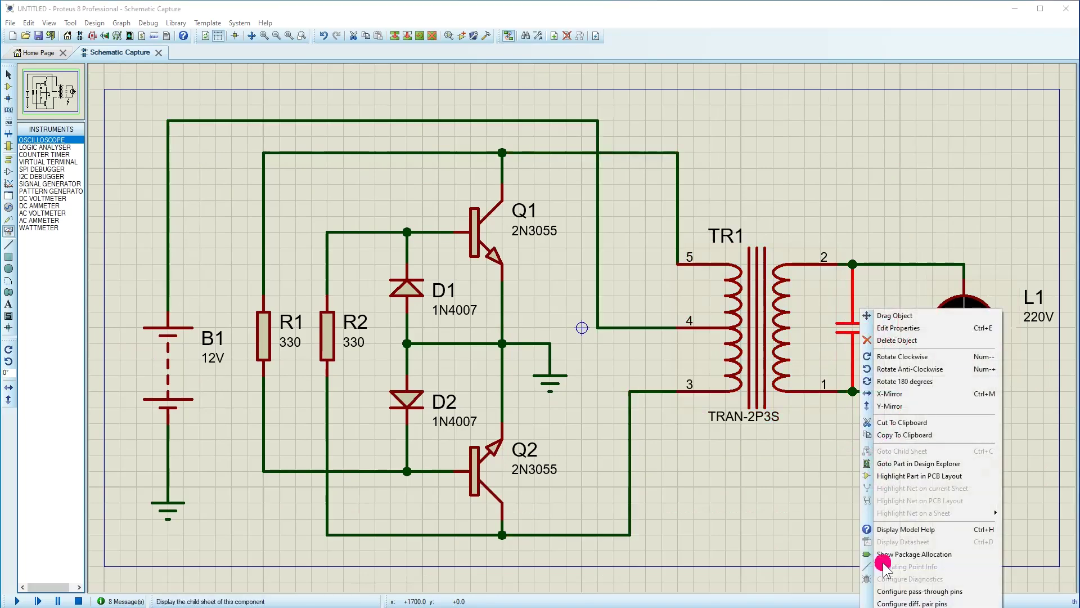
{"action": "left_click", "coordinate": [894, 554]}
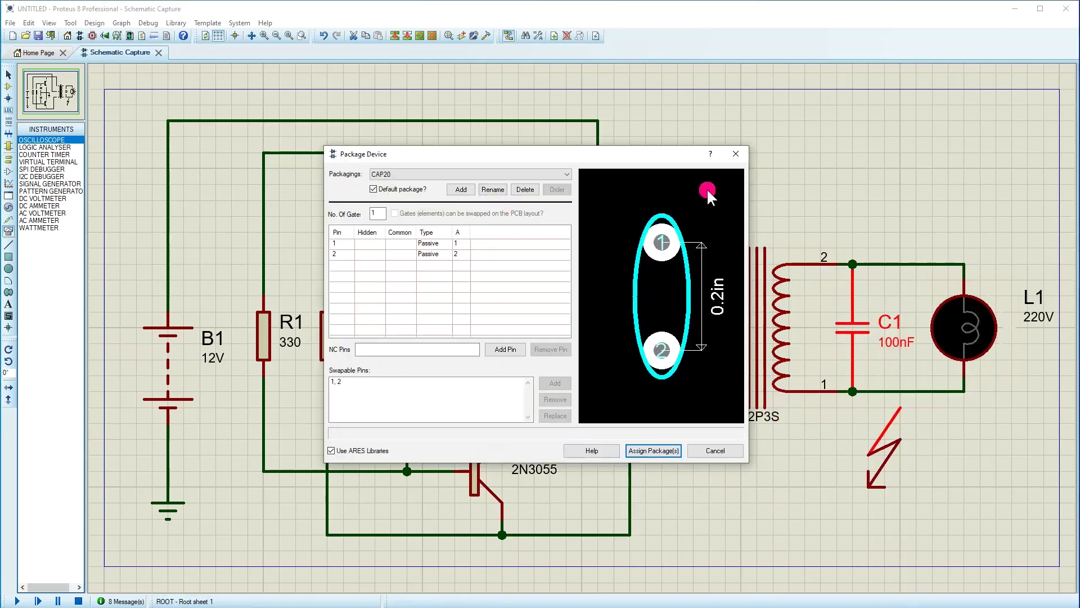
{"action": "left_click", "coordinate": [735, 154]}
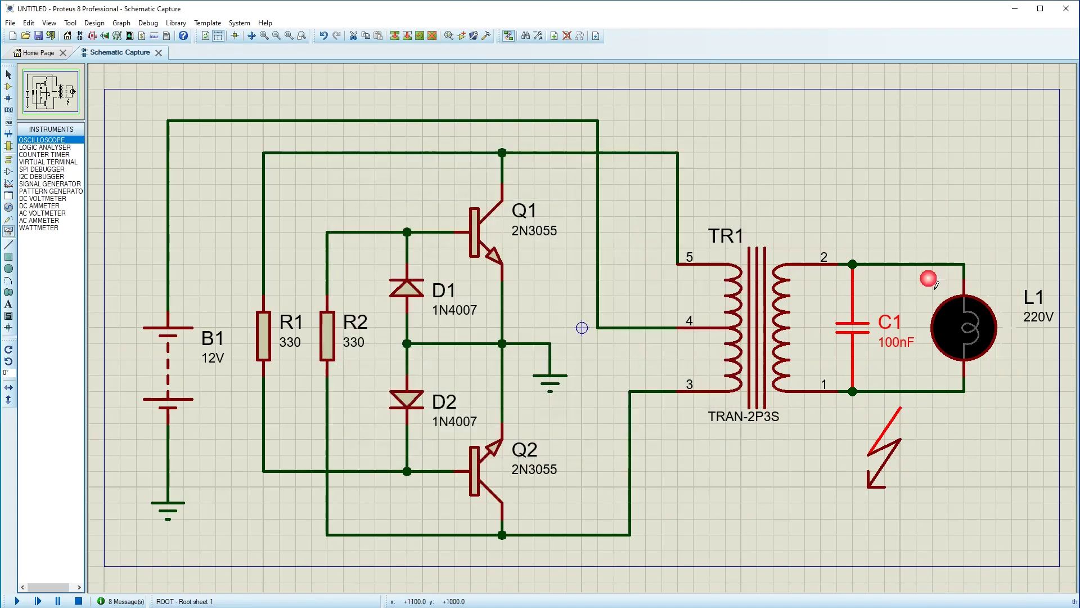
Open the Packaging Tool for lamp L1, search the package library for "tblock", and add the 2-way terminal block TBLOCK-I2
{"action": "right_click", "coordinate": [978, 354]}
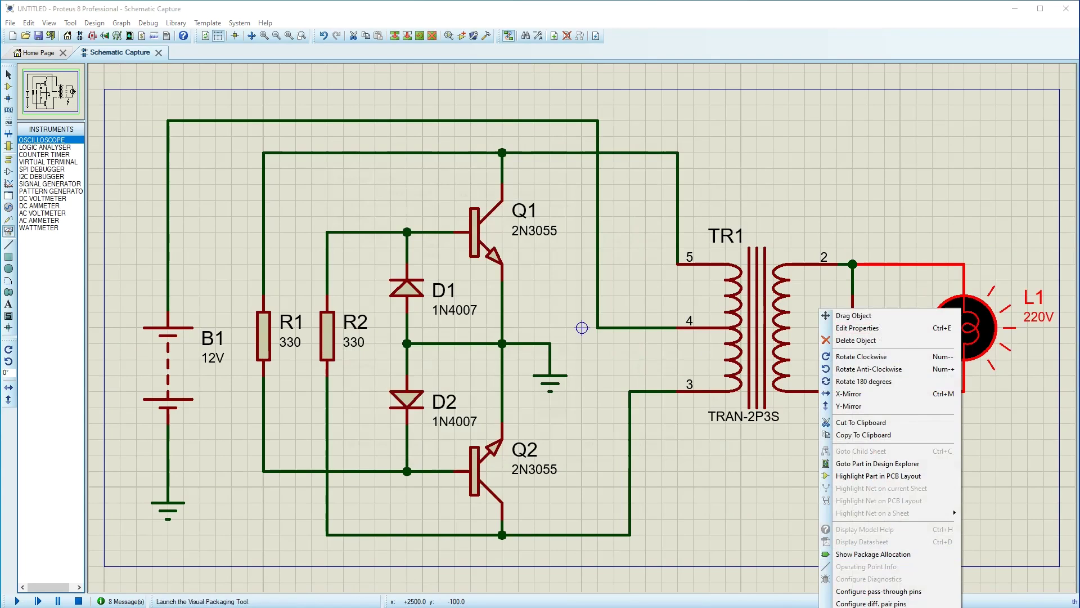
{"action": "left_click", "coordinate": [872, 554]}
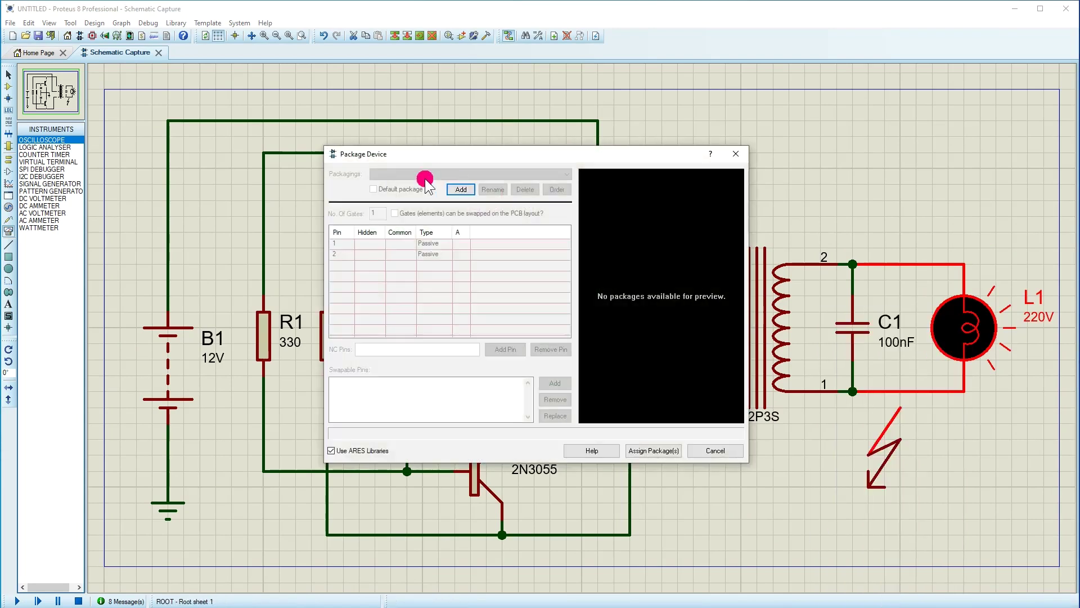
{"action": "left_click", "coordinate": [458, 189]}
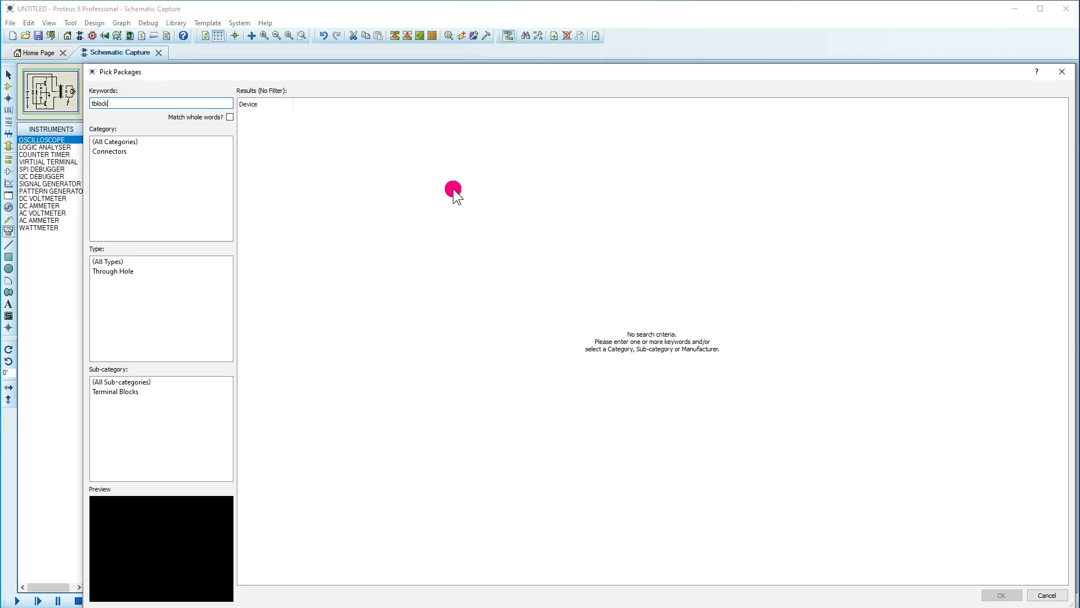
{"action": "type", "text": "tblock"}
{"action": "left_click", "coordinate": [267, 115]}
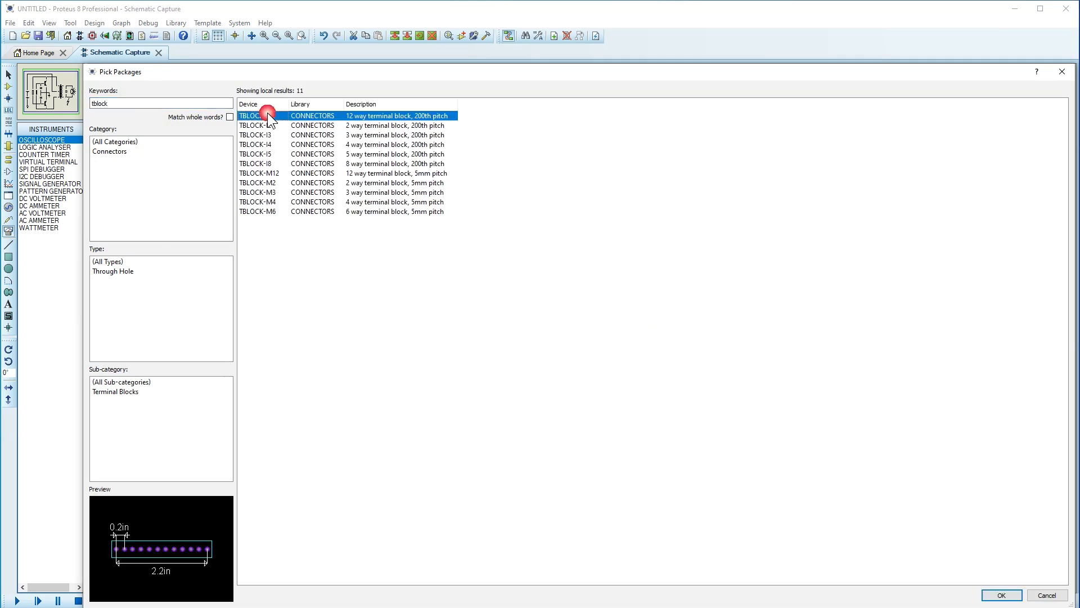
{"action": "left_click", "coordinate": [263, 125]}
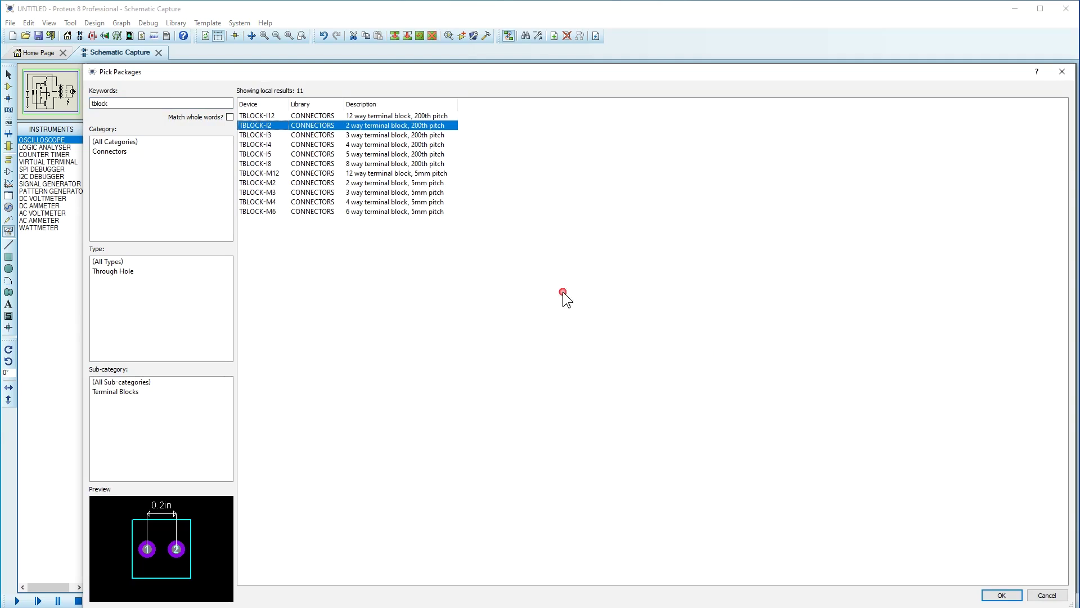
{"action": "left_click", "coordinate": [1001, 594]}
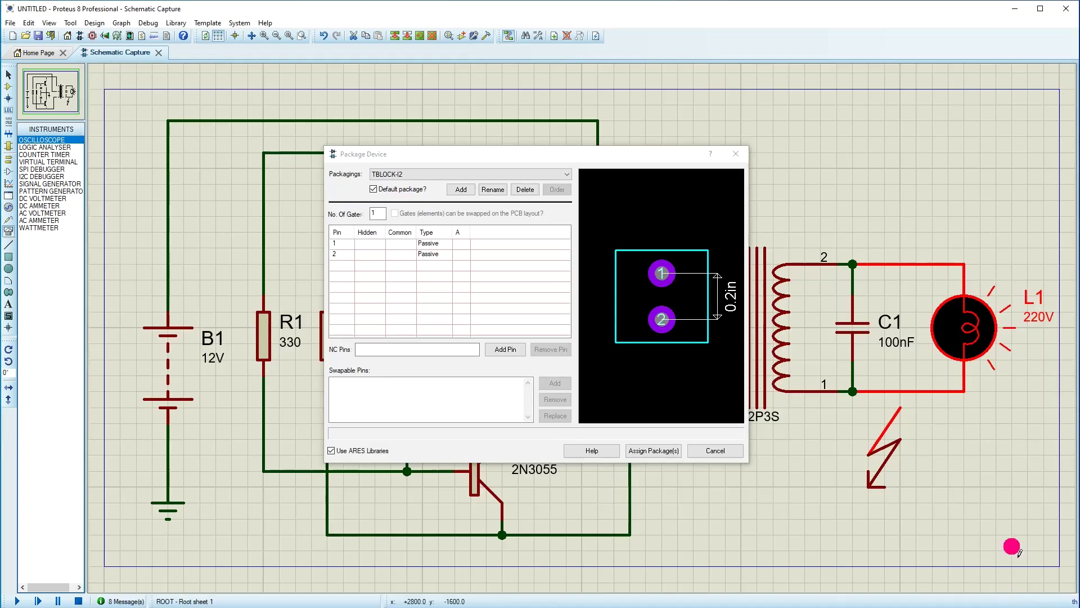
Map L1's pins 1 and 2 to pads 1 and 2 of TBLOCK-I2, assign the package, and update the devices in the design
{"action": "left_click", "coordinate": [461, 245]}
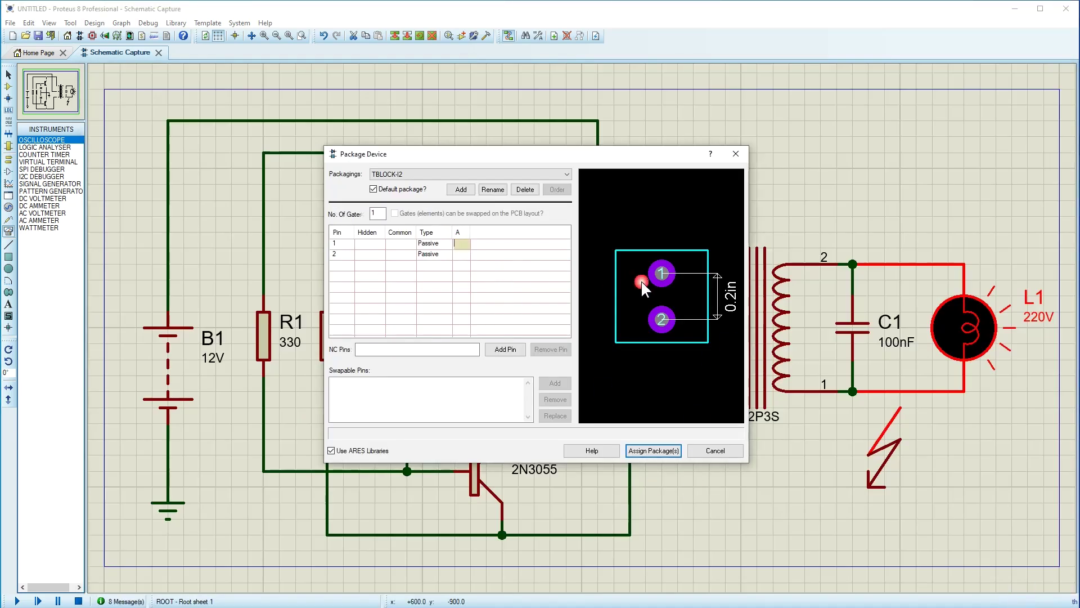
{"action": "left_click", "coordinate": [662, 273]}
{"action": "left_click", "coordinate": [662, 319]}
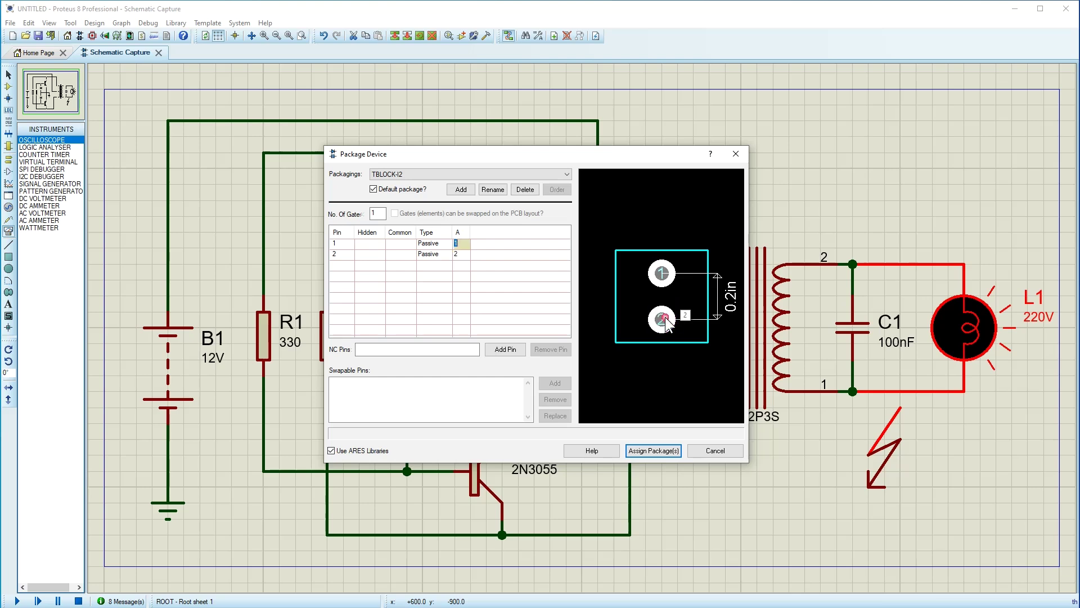
{"action": "left_click", "coordinate": [656, 451]}
{"action": "left_click", "coordinate": [548, 383]}
{"action": "left_click", "coordinate": [521, 326]}
Open the Packaging Tool for battery B1 and add the 2-way terminal block TBLOCK-I2, found with the keyword "tblock"
{"action": "left_click", "coordinate": [179, 368]}
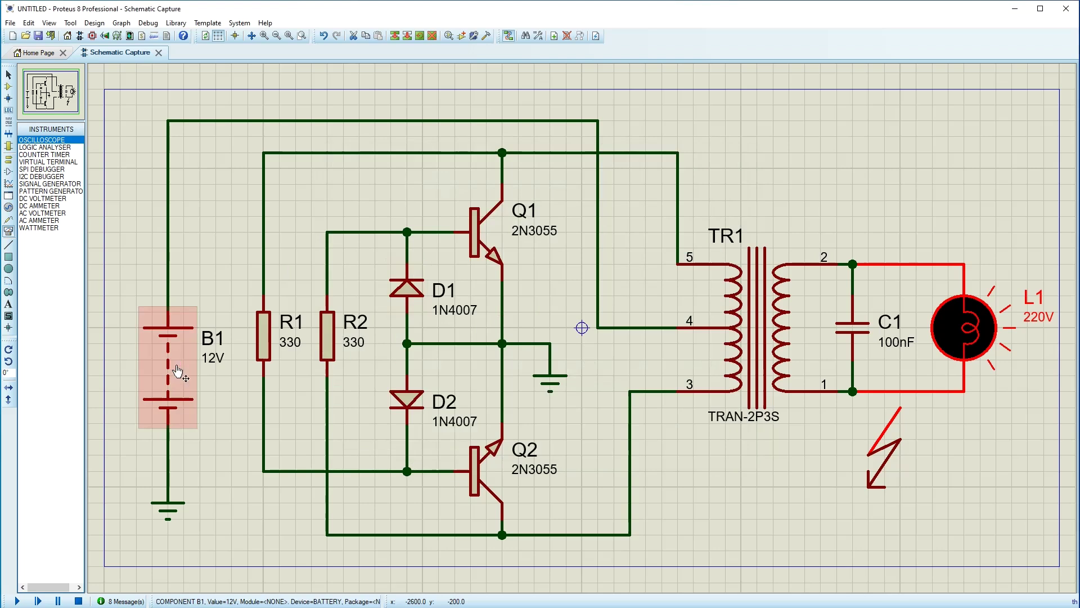
{"action": "right_click", "coordinate": [180, 370]}
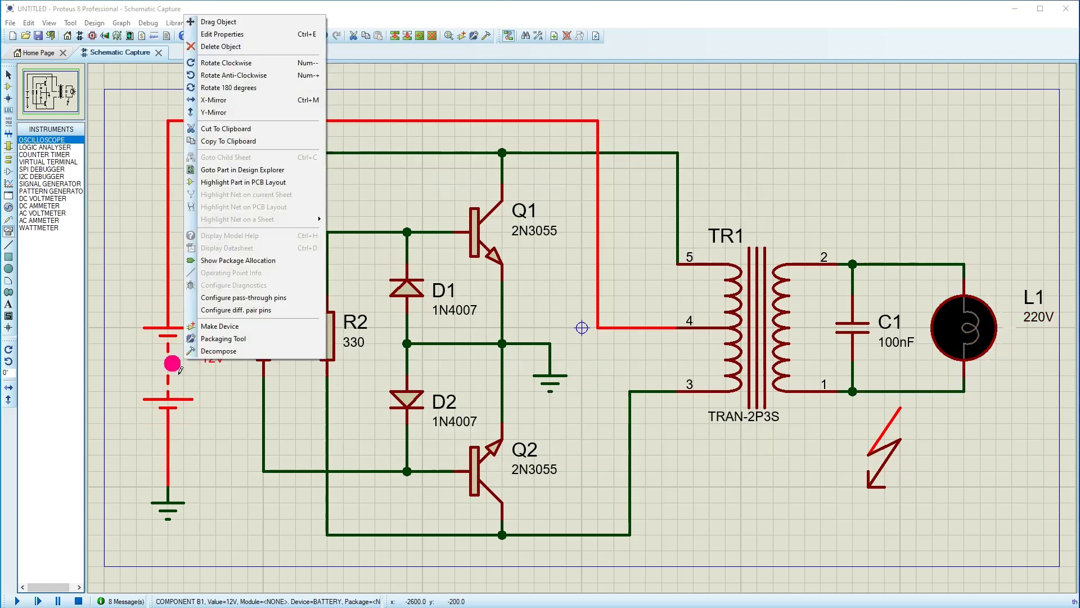
{"action": "left_click", "coordinate": [219, 338]}
{"action": "left_click", "coordinate": [456, 189]}
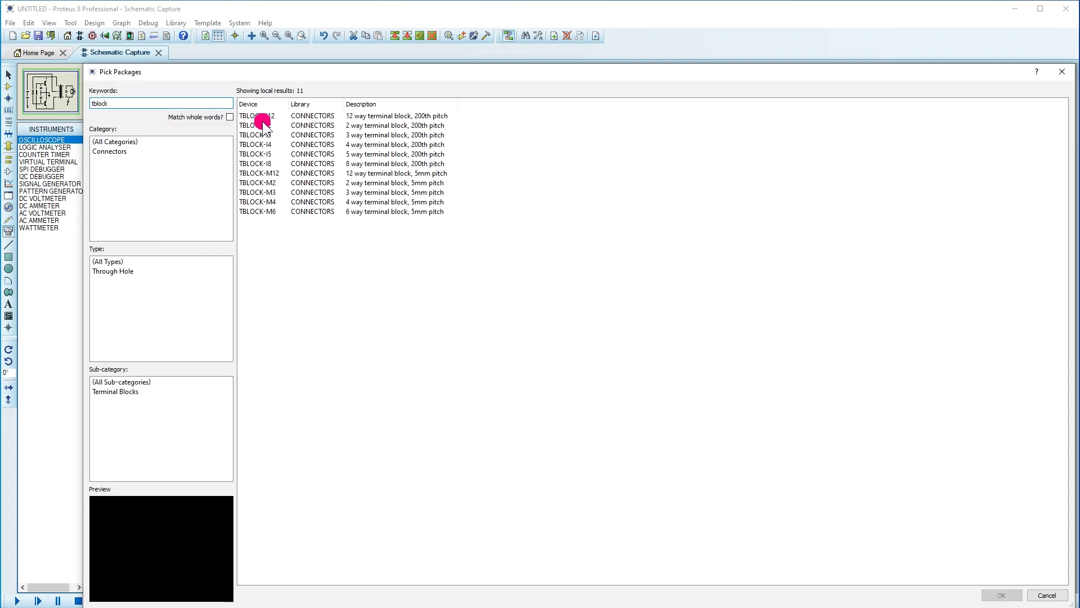
{"action": "left_click", "coordinate": [258, 125]}
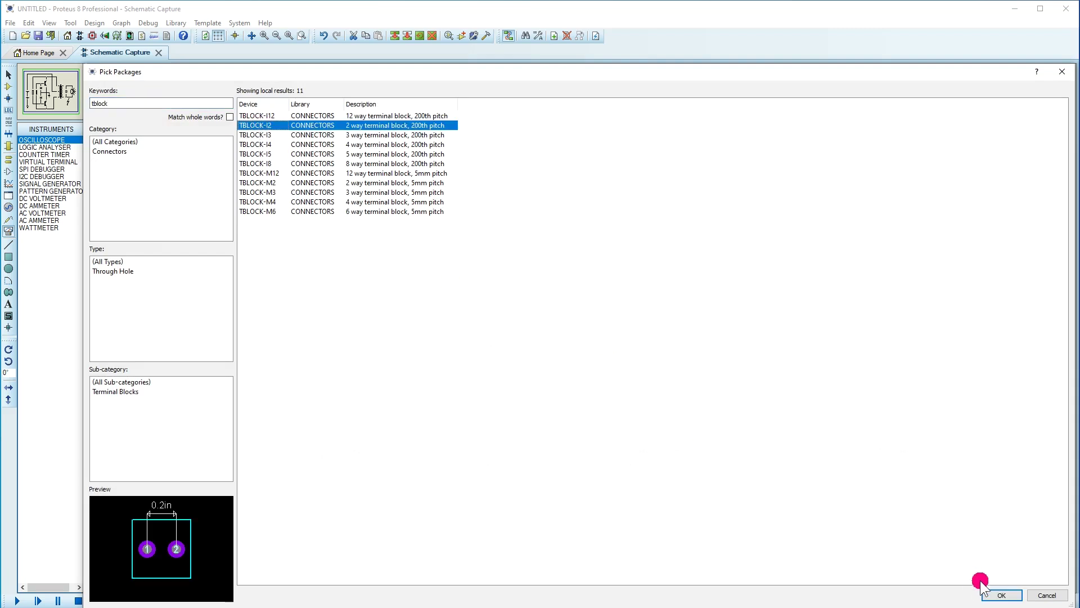
{"action": "left_click", "coordinate": [1000, 594]}
Map B1's + and - pins to pads 1 and 2 of TBLOCK-I2, assign the package, and update the devices in the design
{"action": "left_click", "coordinate": [460, 243]}
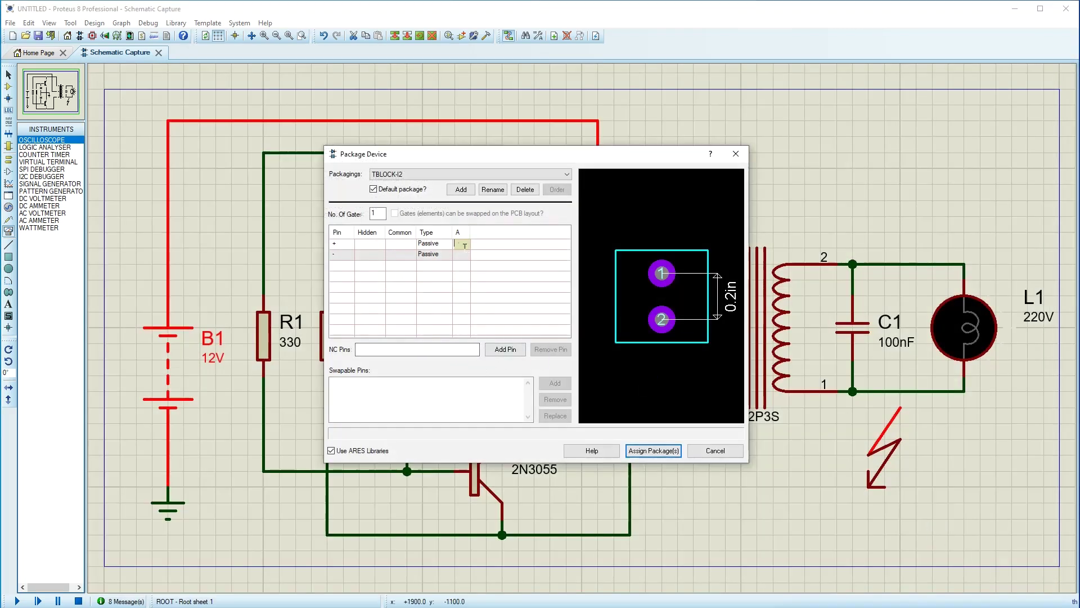
{"action": "left_click", "coordinate": [661, 276]}
{"action": "left_click", "coordinate": [661, 320]}
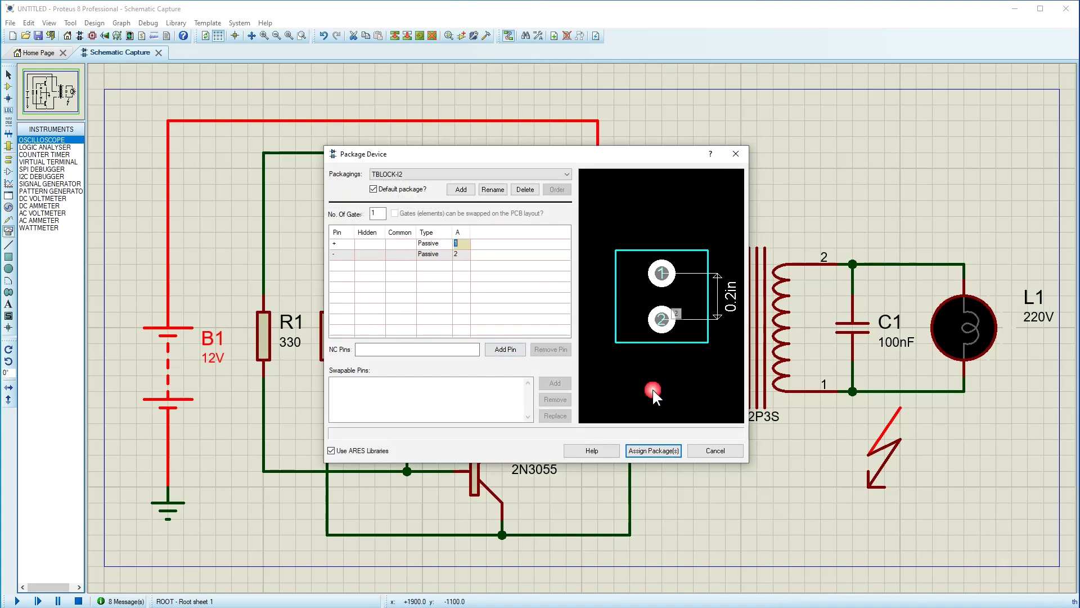
{"action": "left_click", "coordinate": [653, 450]}
{"action": "left_click", "coordinate": [548, 385]}
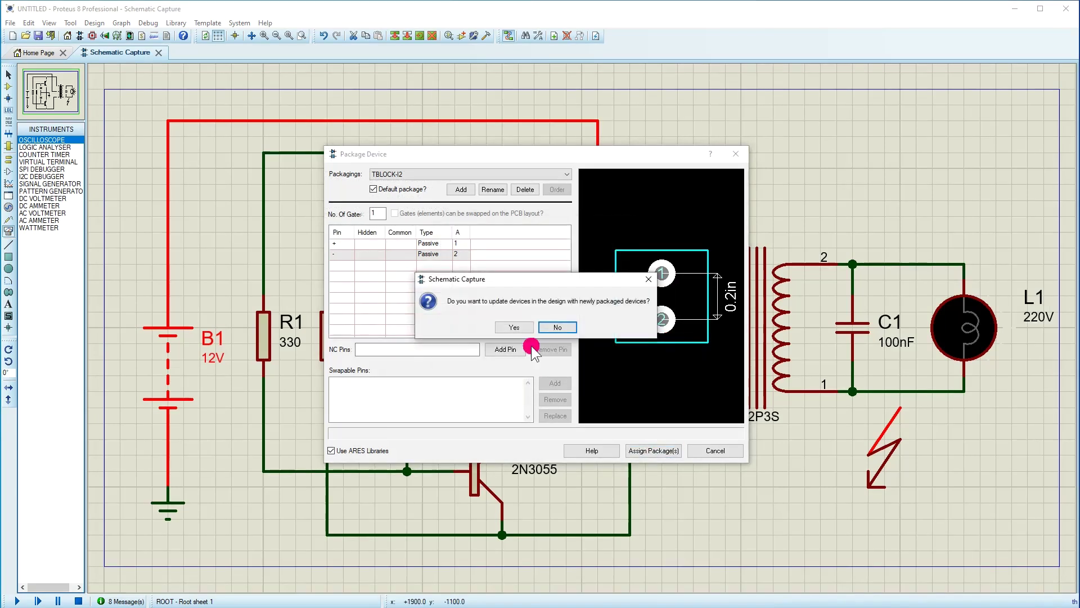
{"action": "left_click", "coordinate": [513, 325]}
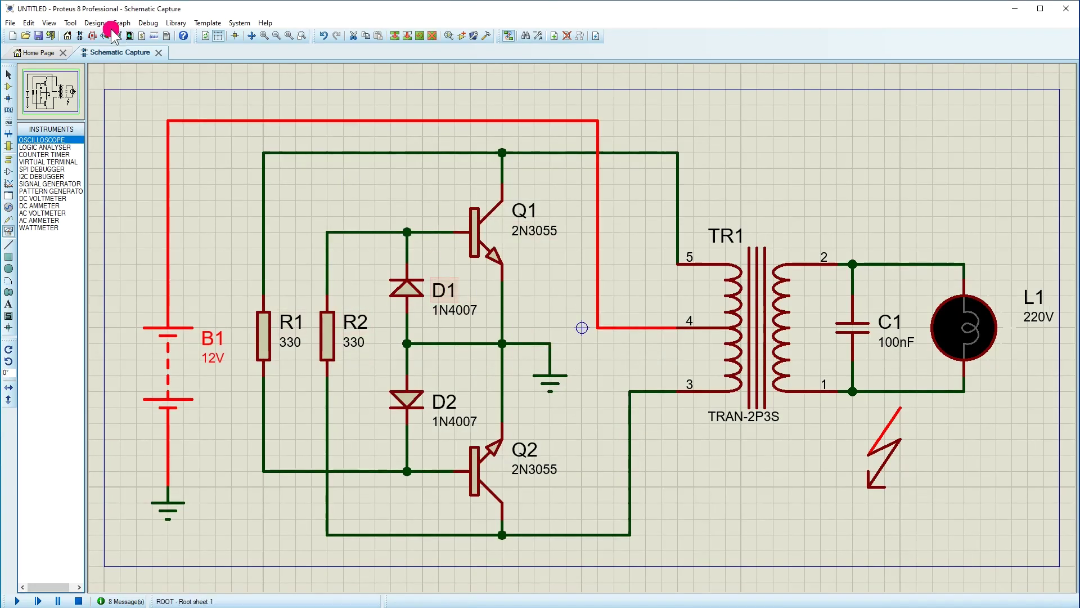
Open the PCB layout and set the board properties: name TYPON, maximum width 100mm and maximum height 60mm
{"action": "left_click", "coordinate": [95, 37]}
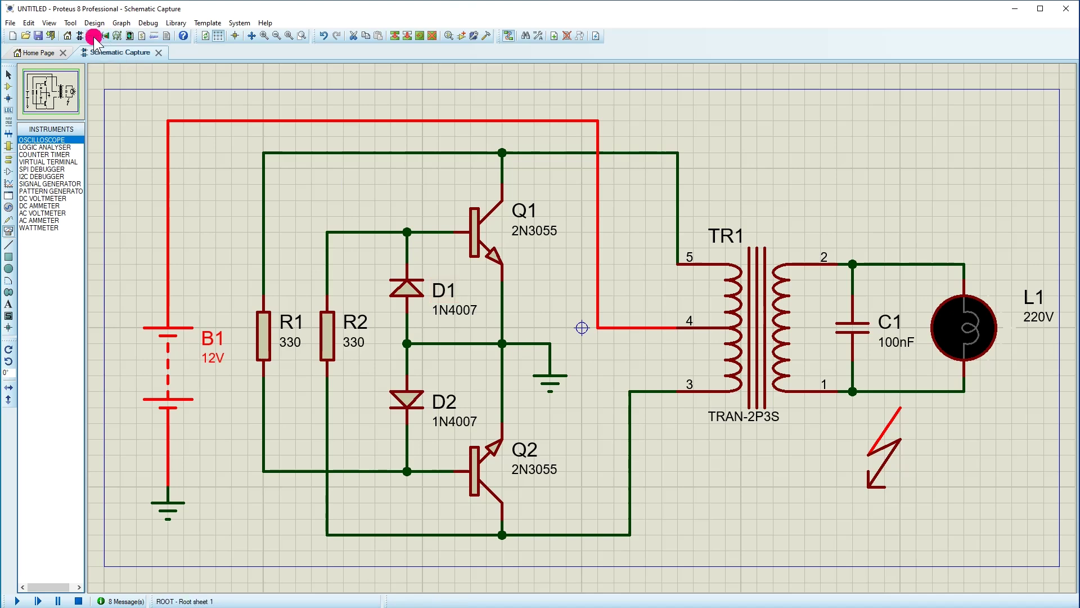
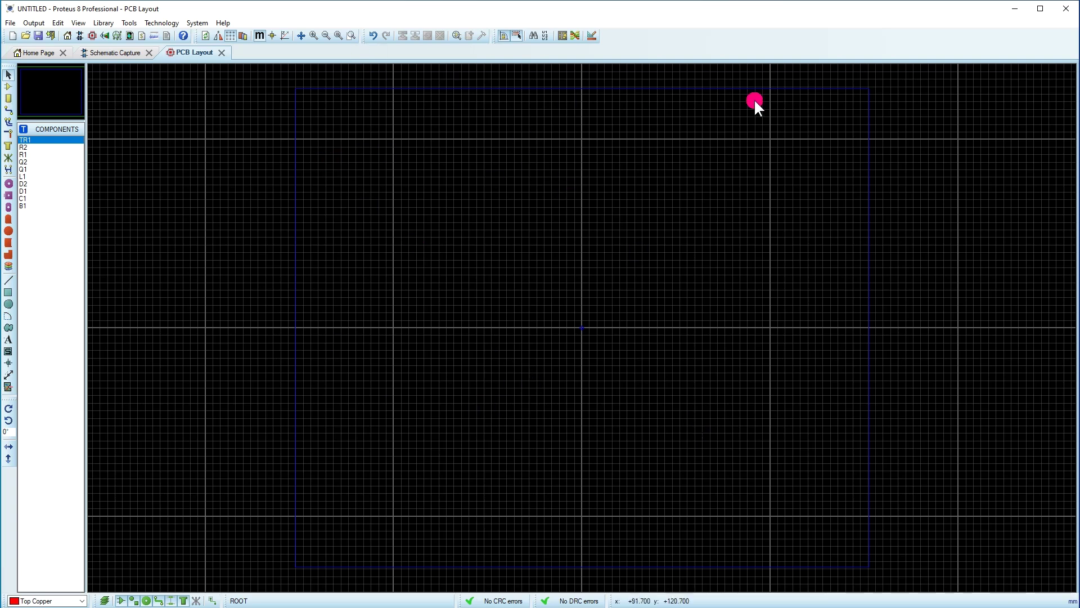
{"action": "left_click", "coordinate": [194, 22]}
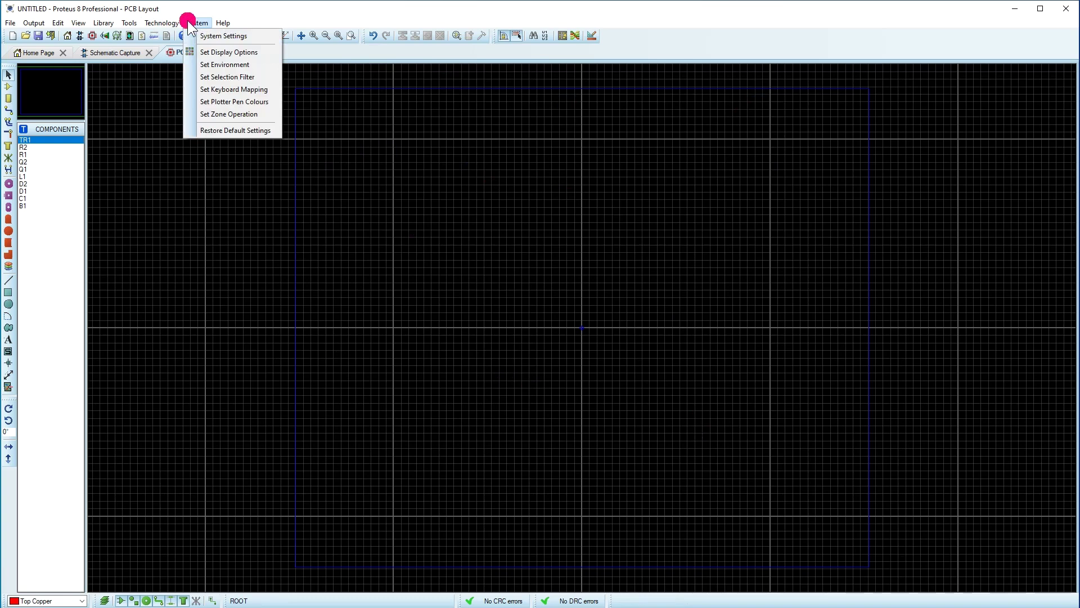
{"action": "mouse_move", "coordinate": [157, 21]}
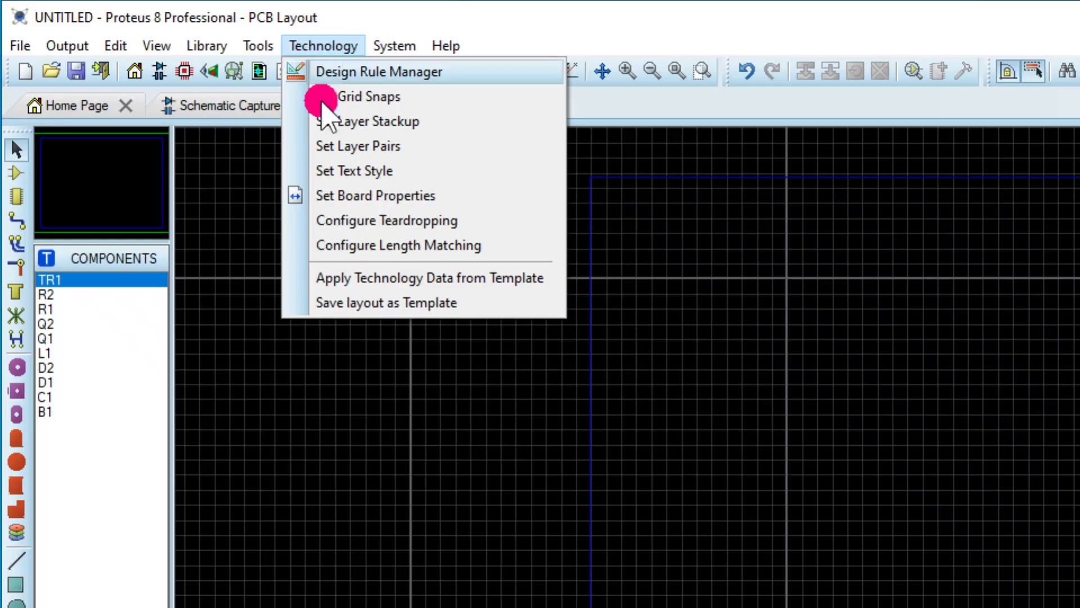
{"action": "left_click", "coordinate": [360, 195]}
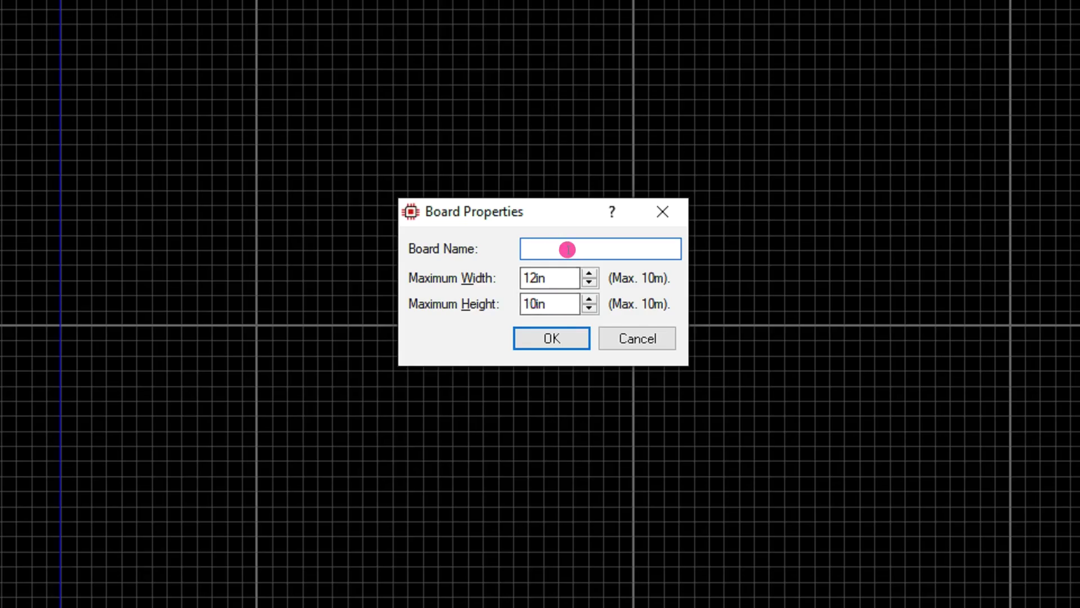
{"action": "type", "text": "TYPON"}
{"action": "key", "text": "Tab"}
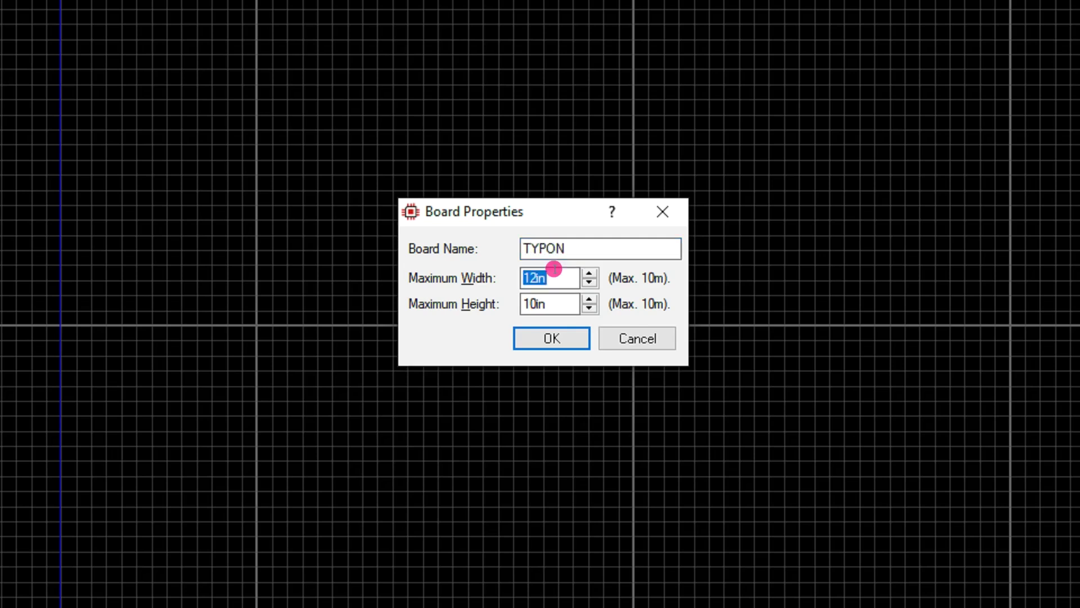
{"action": "type", "text": "100"}
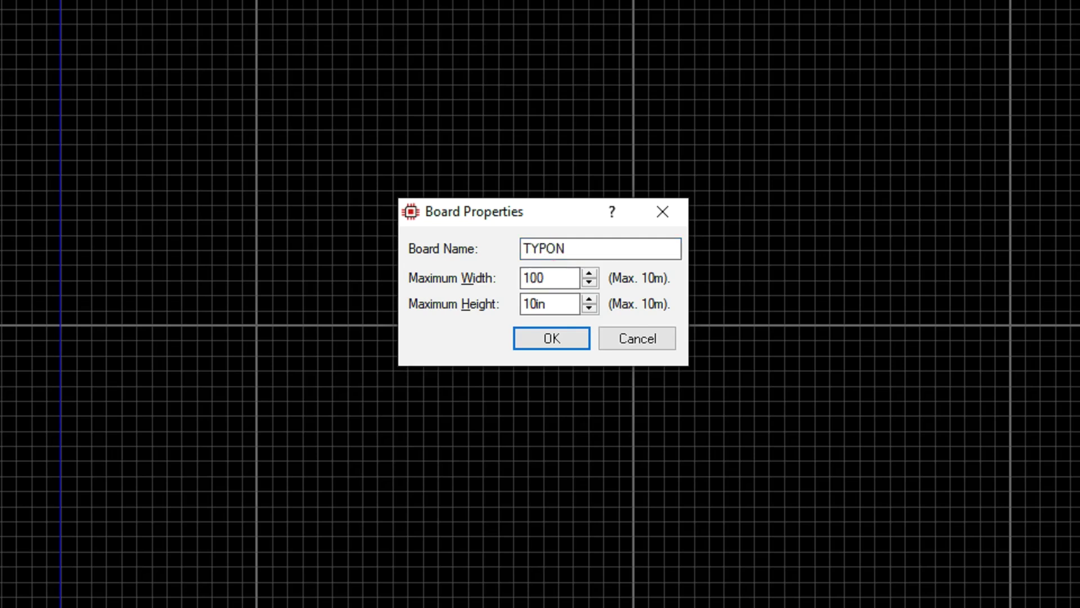
{"action": "type", "text": "mm"}
{"action": "double_click", "coordinate": [544, 303]}
{"action": "type", "text": "60mm"}
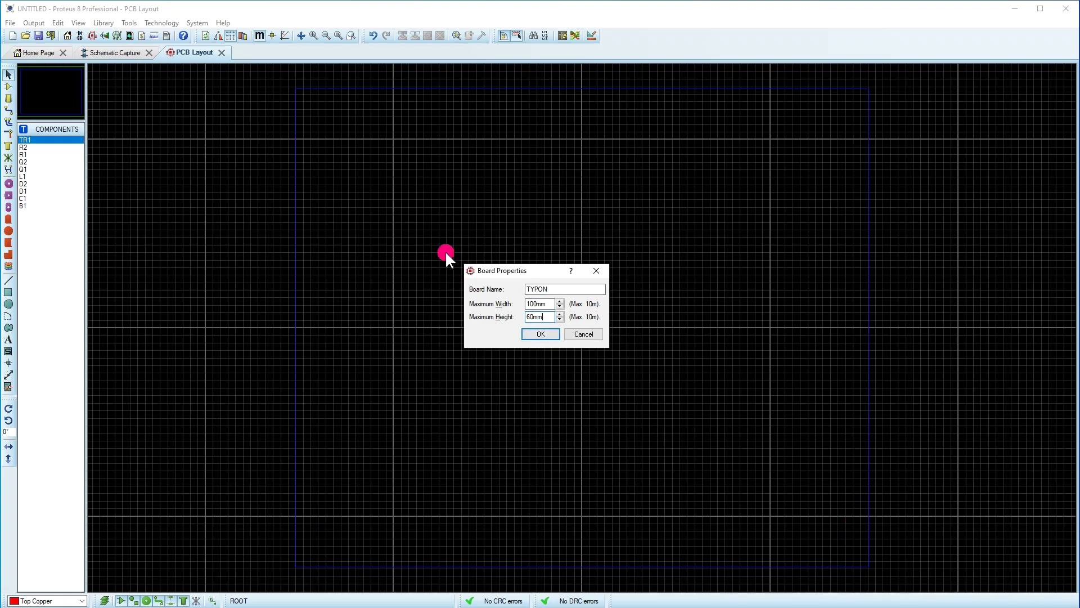
{"action": "left_click", "coordinate": [541, 333]}
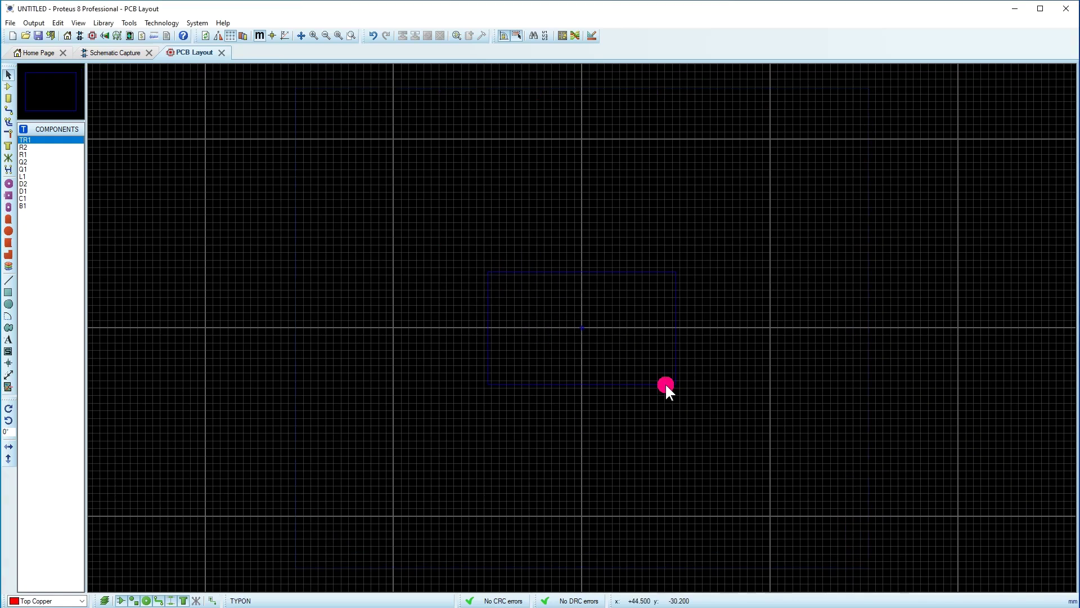
Check the still outline-less board in the 3D Visualizer and return to the PCB layout
{"action": "left_click", "coordinate": [339, 34]}
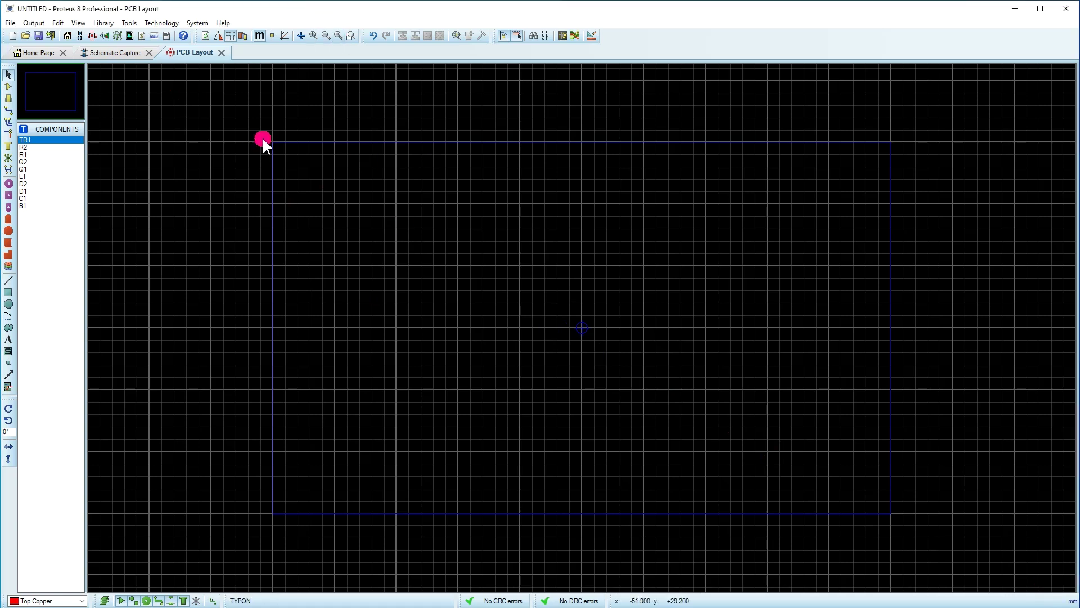
{"action": "left_click", "coordinate": [351, 36]}
{"action": "left_click_drag", "start_coordinate": [258, 128], "coordinate": [915, 537]}
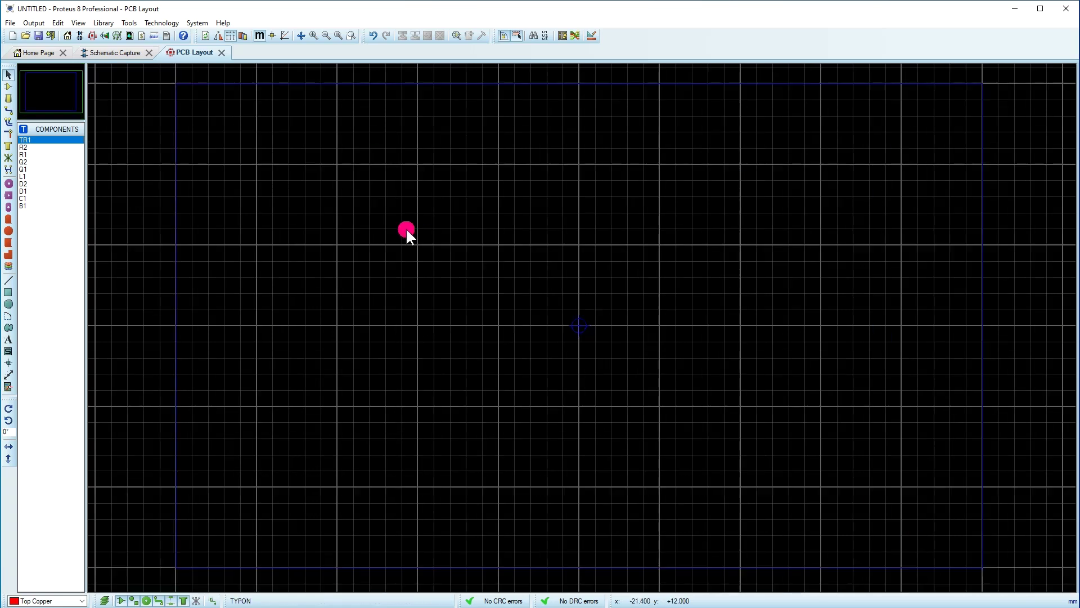
{"action": "left_click", "coordinate": [104, 35]}
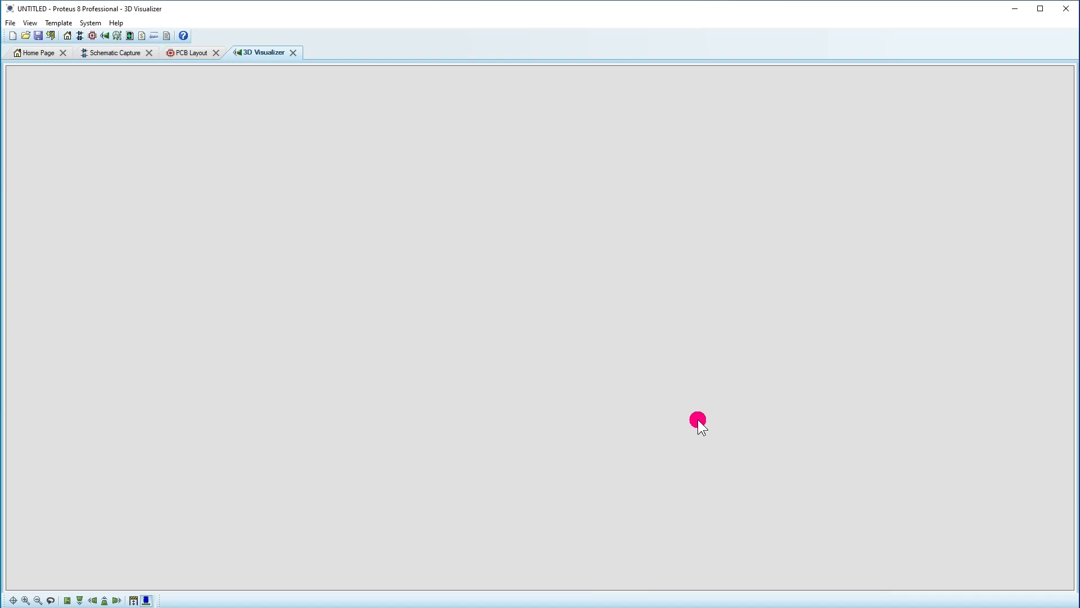
{"action": "left_click", "coordinate": [184, 49]}
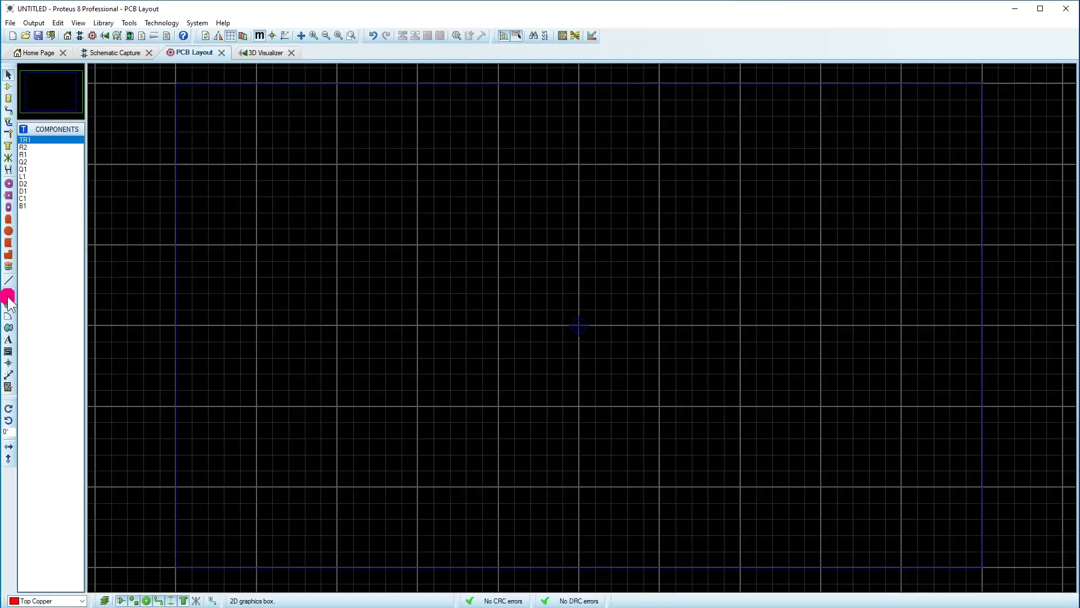
Draw a rectangle of about 100 by 60 mm on the Board Edge layer along the work area's boundary
{"action": "left_click", "coordinate": [8, 295]}
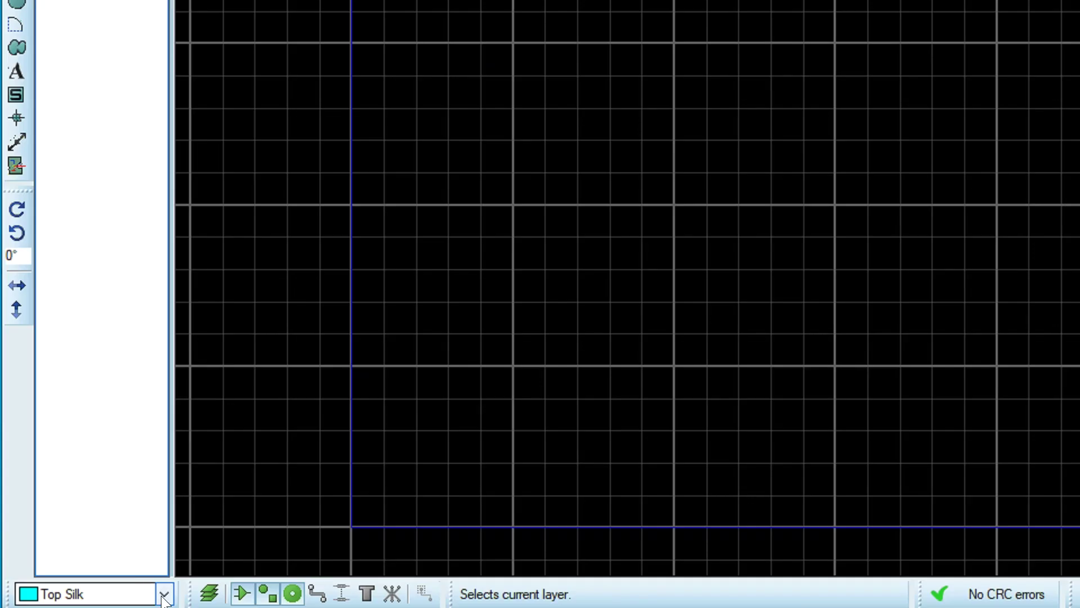
{"action": "left_click", "coordinate": [163, 595]}
{"action": "left_click", "coordinate": [112, 546]}
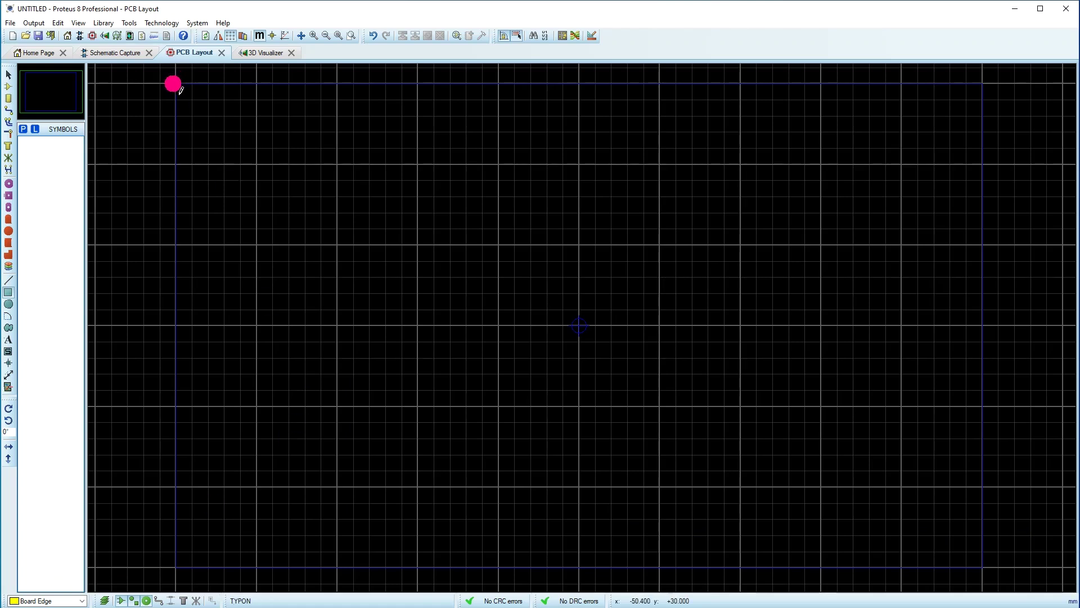
{"action": "left_click_drag", "start_coordinate": [175, 83], "coordinate": [974, 562]}
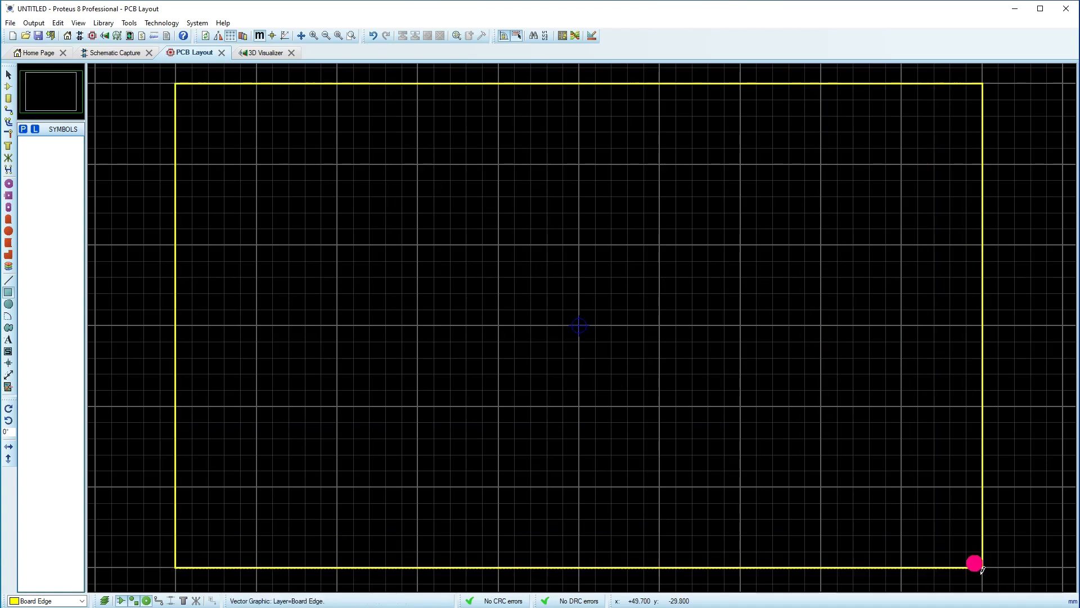
Inspect the outlined board in the 3D Visualizer from a tilted viewpoint
{"action": "left_click", "coordinate": [258, 51]}
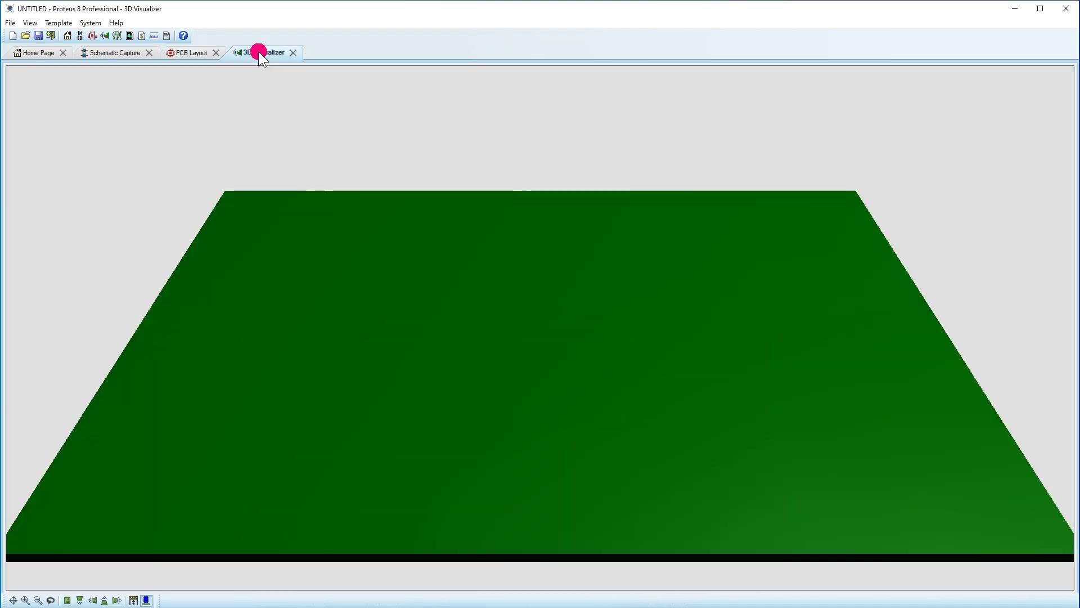
{"action": "left_click", "coordinate": [522, 360]}
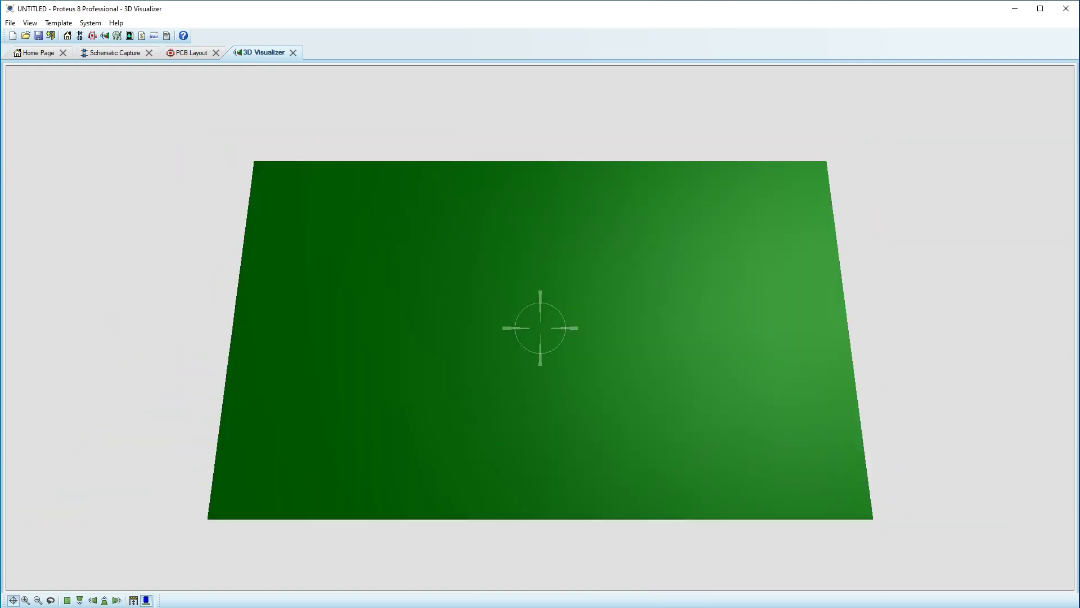
{"action": "left_click_drag", "start_coordinate": [540, 328], "coordinate": [540, 306]}
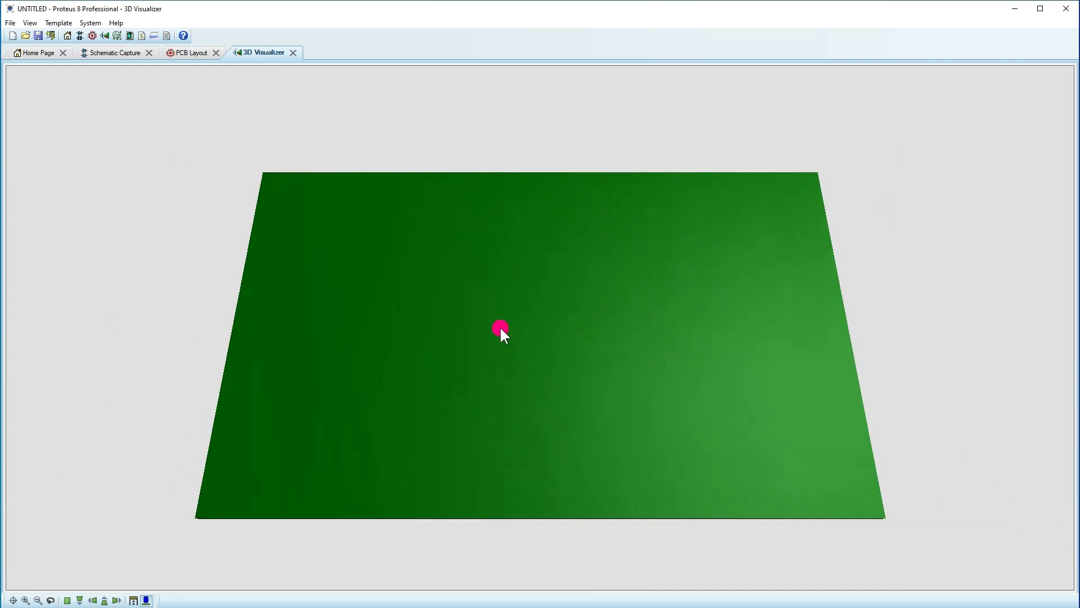
Compare the board outline in the PCB layout with its 3D view and return to the layout
{"action": "left_click", "coordinate": [188, 51]}
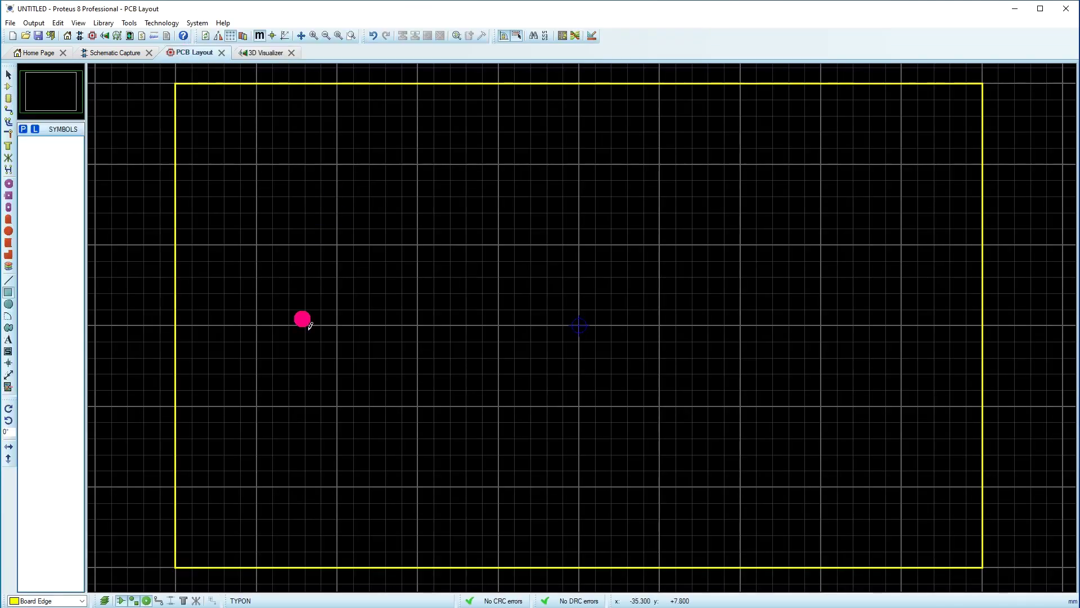
{"action": "left_click", "coordinate": [263, 53]}
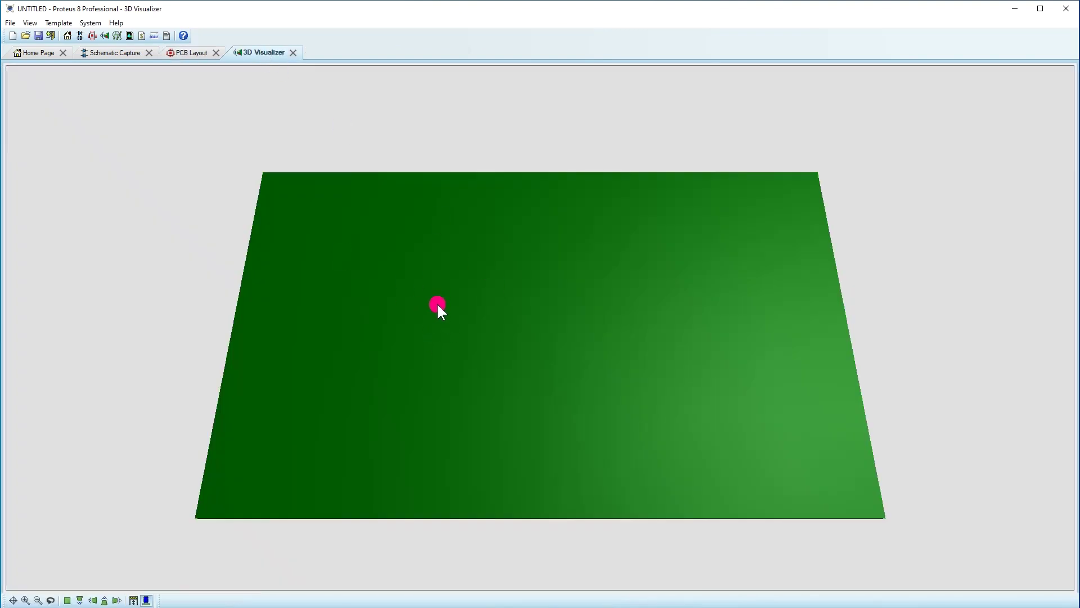
{"action": "left_click", "coordinate": [191, 52]}
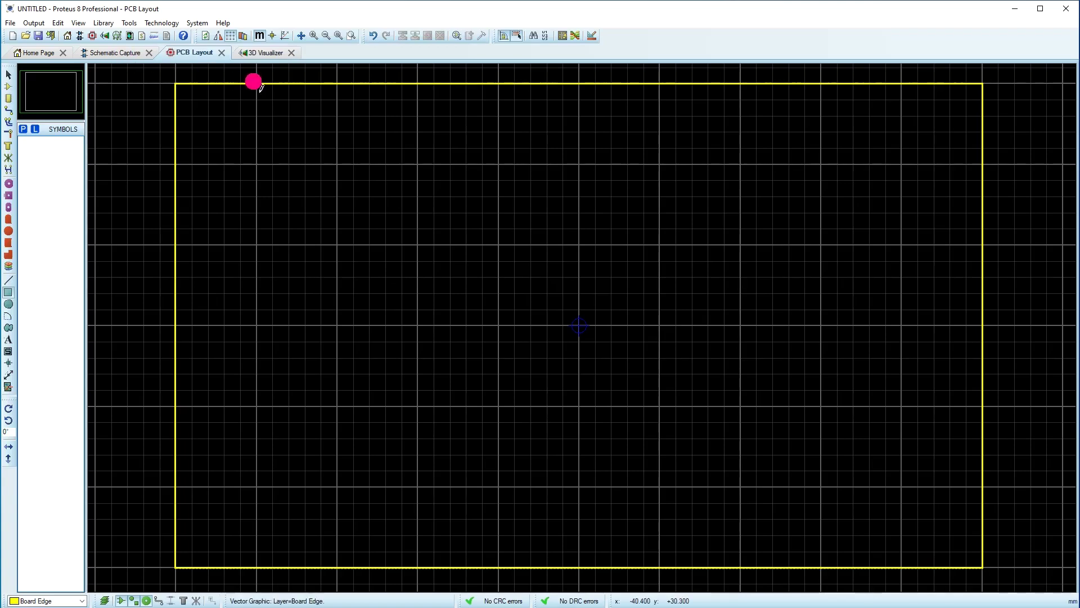
List the components available for placement and check them against the schematic and the 3D view
{"action": "left_click", "coordinate": [8, 87]}
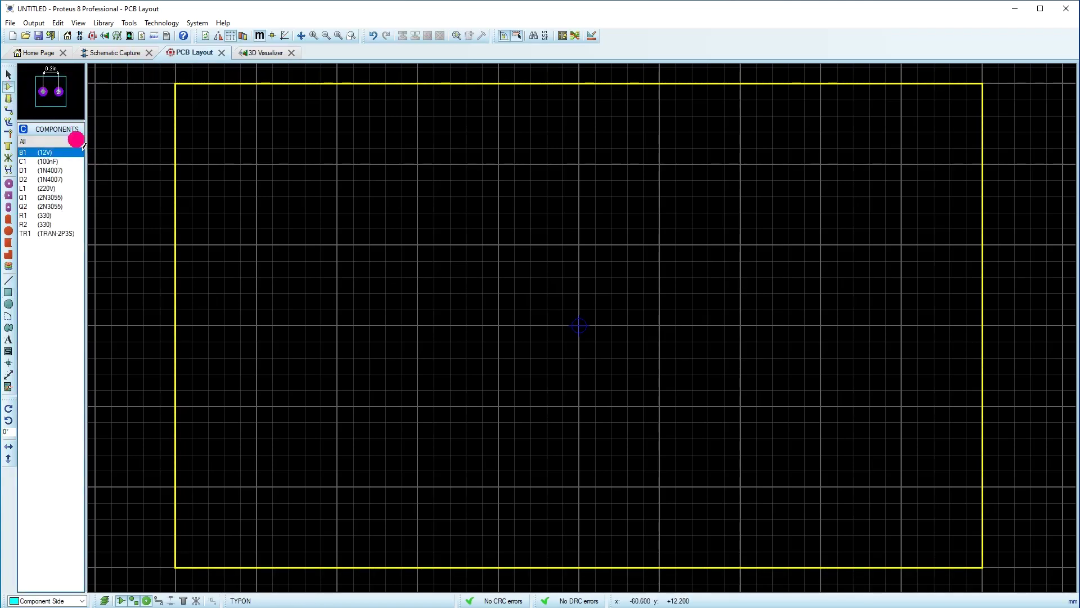
{"action": "left_click", "coordinate": [111, 52]}
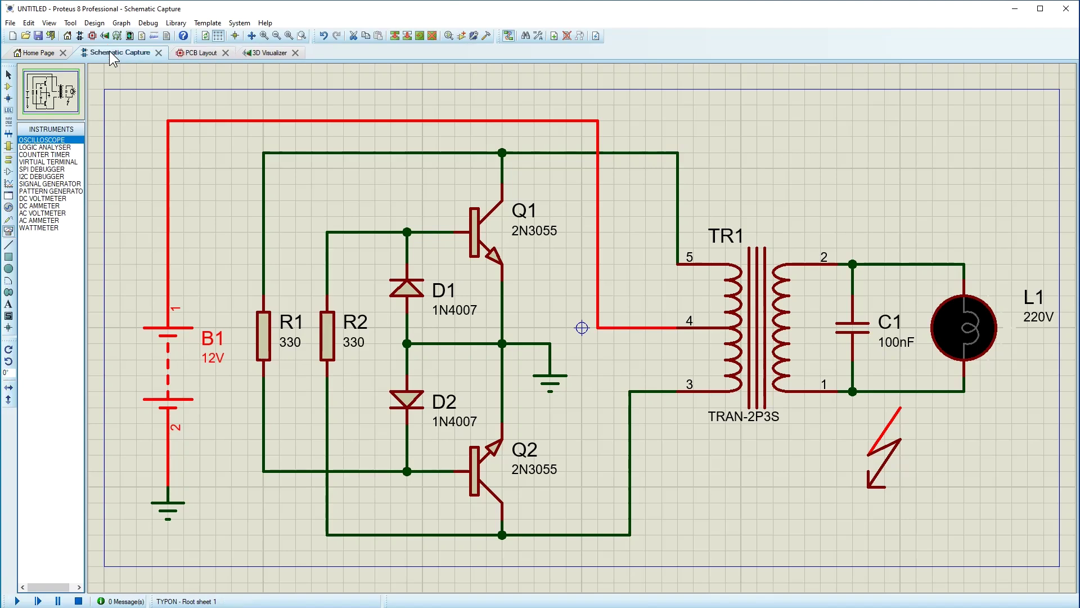
{"action": "left_click", "coordinate": [188, 52]}
{"action": "left_click", "coordinate": [37, 148]}
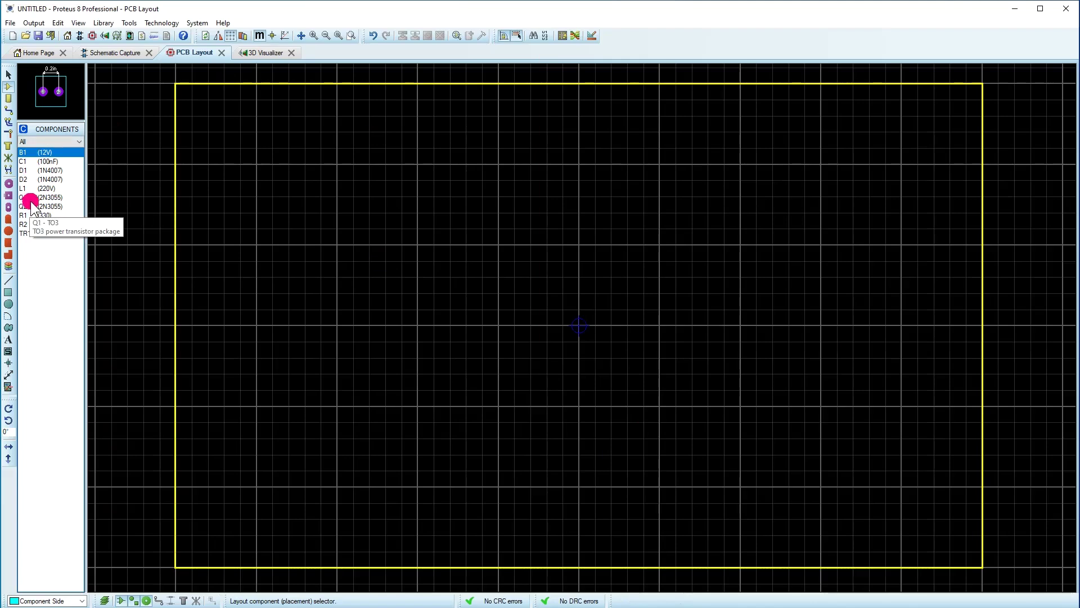
{"action": "left_click", "coordinate": [262, 51]}
{"action": "left_click", "coordinate": [179, 54]}
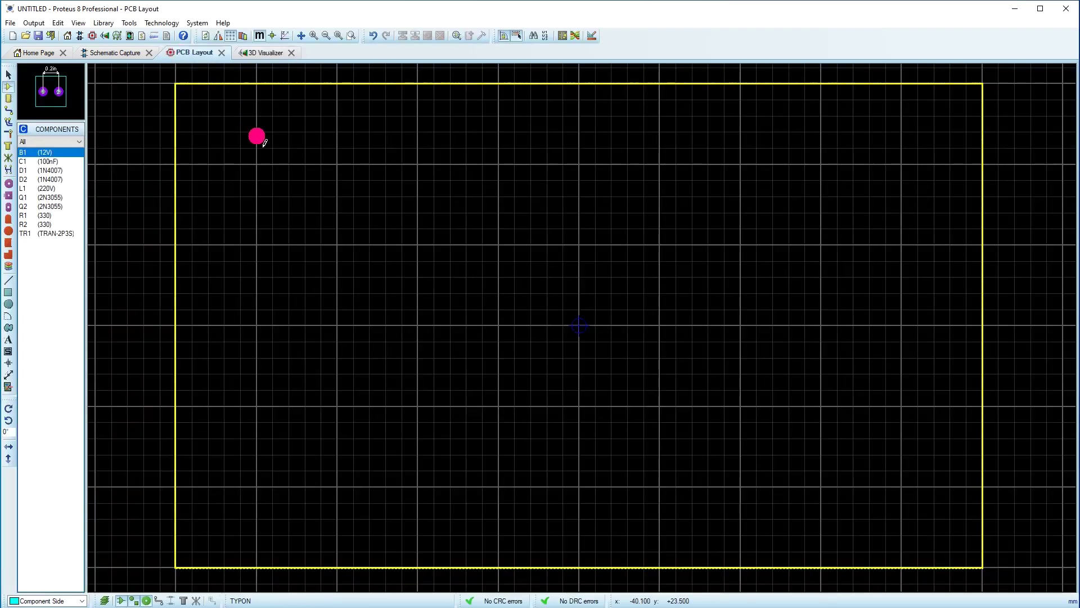
Place terminal blocks B1 and L1, both rotated 90°, near the middle of the board's left and right edges respectively
{"action": "left_click", "coordinate": [36, 152]}
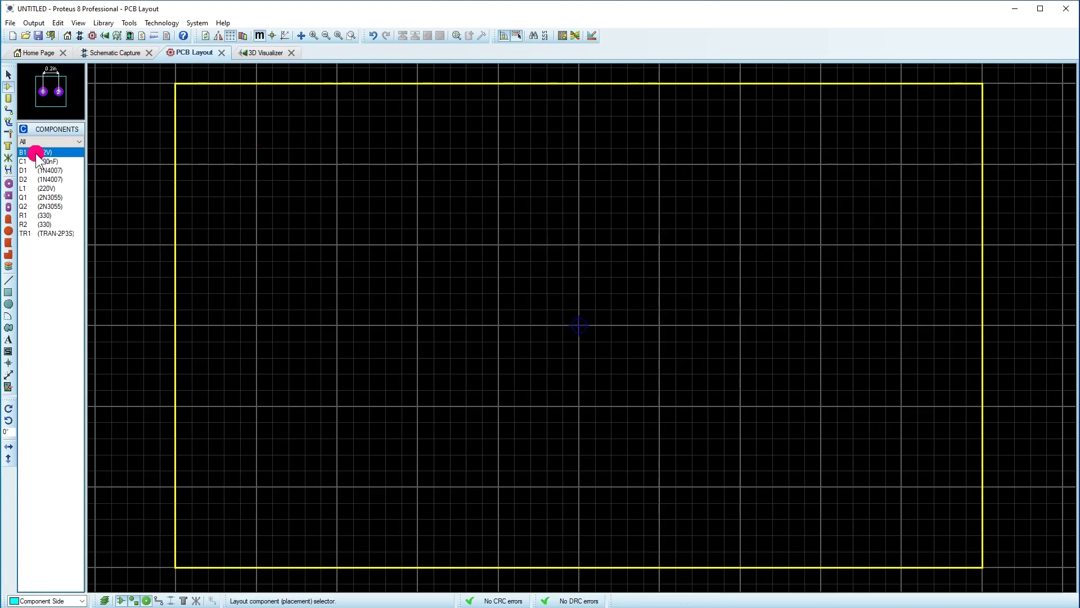
{"action": "left_click_drag", "start_coordinate": [320, 330], "coordinate": [241, 321]}
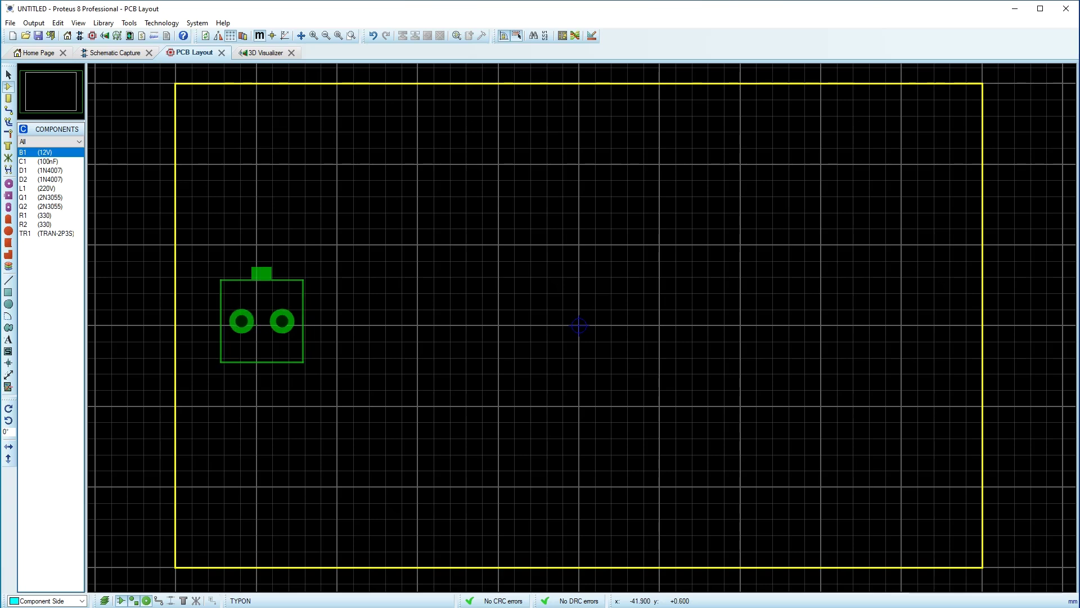
{"action": "key", "text": "KP_Add"}
{"action": "left_click_drag", "start_coordinate": [241, 321], "coordinate": [209, 325]}
{"action": "left_click", "coordinate": [210, 324]}
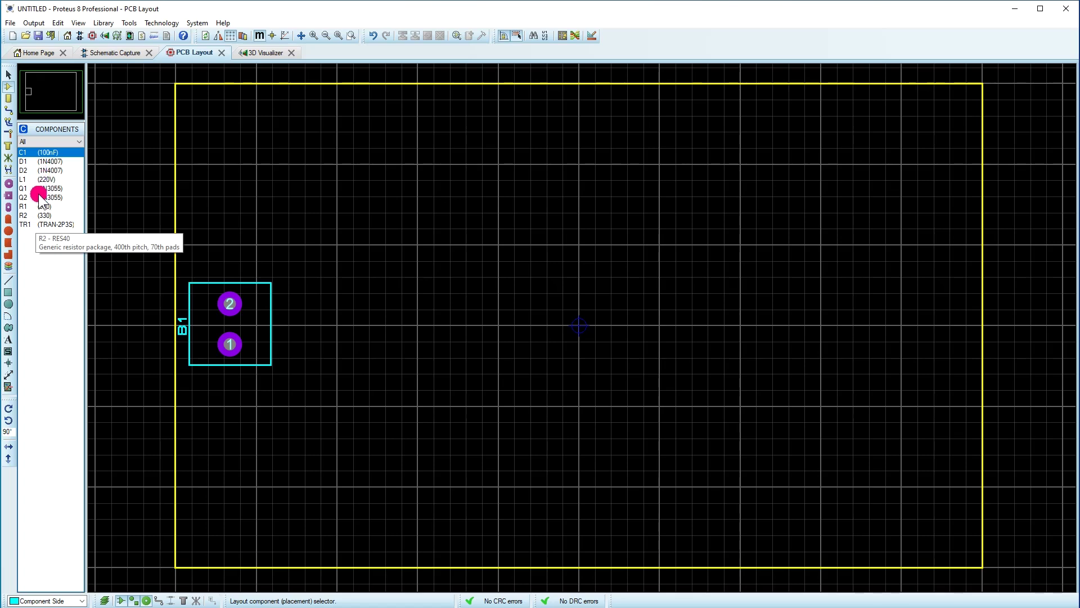
{"action": "left_click", "coordinate": [33, 179]}
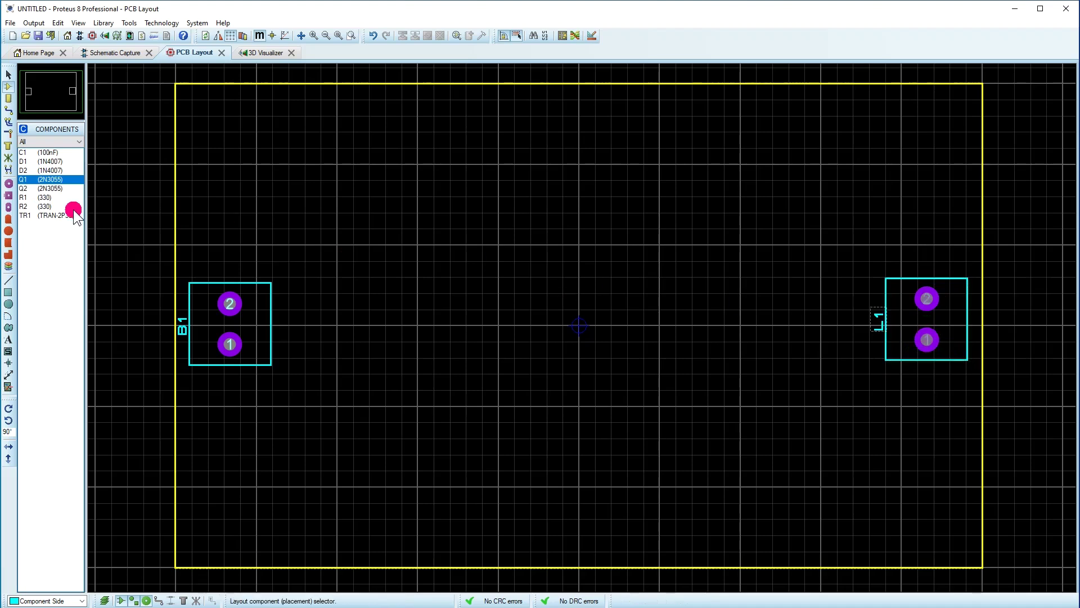
Place transformer connector TR1 vertically, rotated 270°, just to the left of L1 with pin 1 uppermost
{"action": "left_click", "coordinate": [58, 180]}
{"action": "left_click", "coordinate": [42, 216]}
{"action": "left_click", "coordinate": [799, 288]}
{"action": "left_click_drag", "start_coordinate": [841, 299], "coordinate": [834, 467]}
{"action": "key", "text": "KP_Add"}
{"action": "key", "text": "KP_Add"}
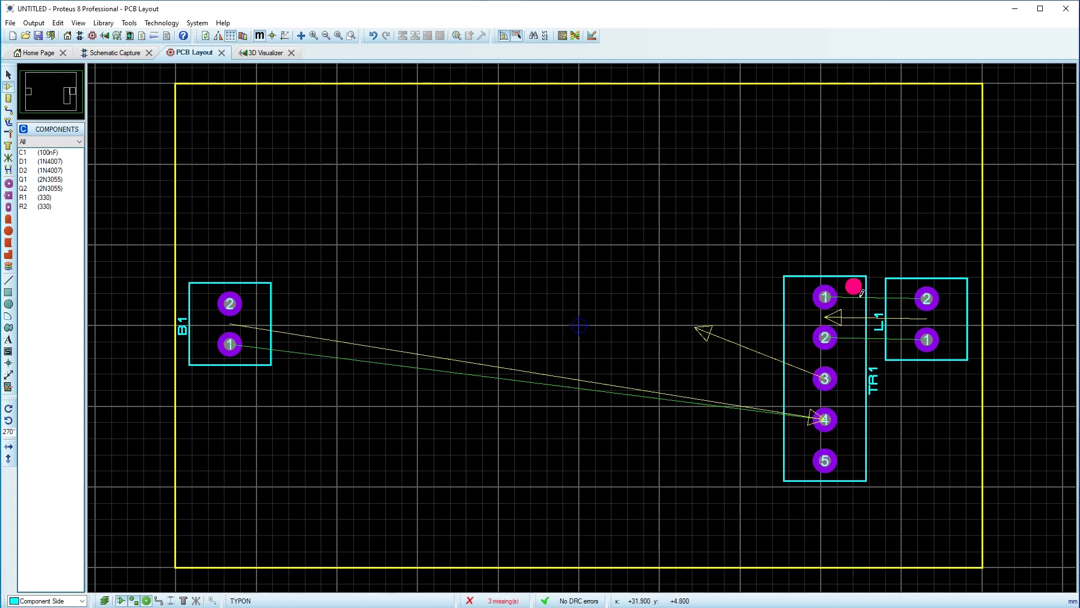
Rotate L1 to horizontal, stack it above TR1 along the board's right edge, and shift both down to centre them vertically
{"action": "left_click", "coordinate": [912, 281]}
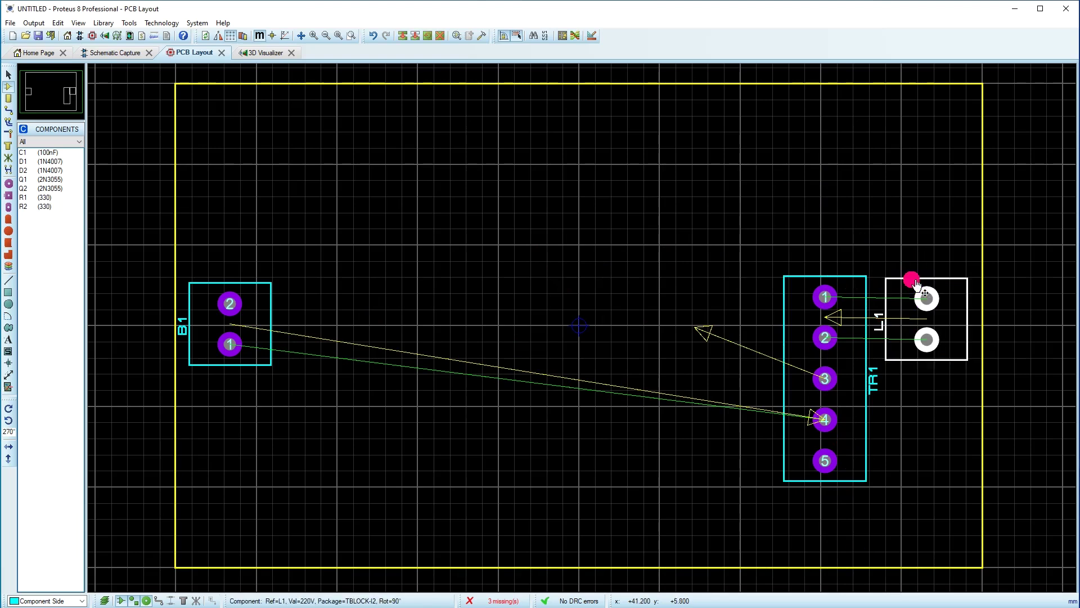
{"action": "key", "text": "KP_Add"}
{"action": "left_click_drag", "start_coordinate": [907, 324], "coordinate": [900, 147]}
{"action": "left_click_drag", "start_coordinate": [863, 285], "coordinate": [954, 236]}
{"action": "left_click", "coordinate": [917, 453]}
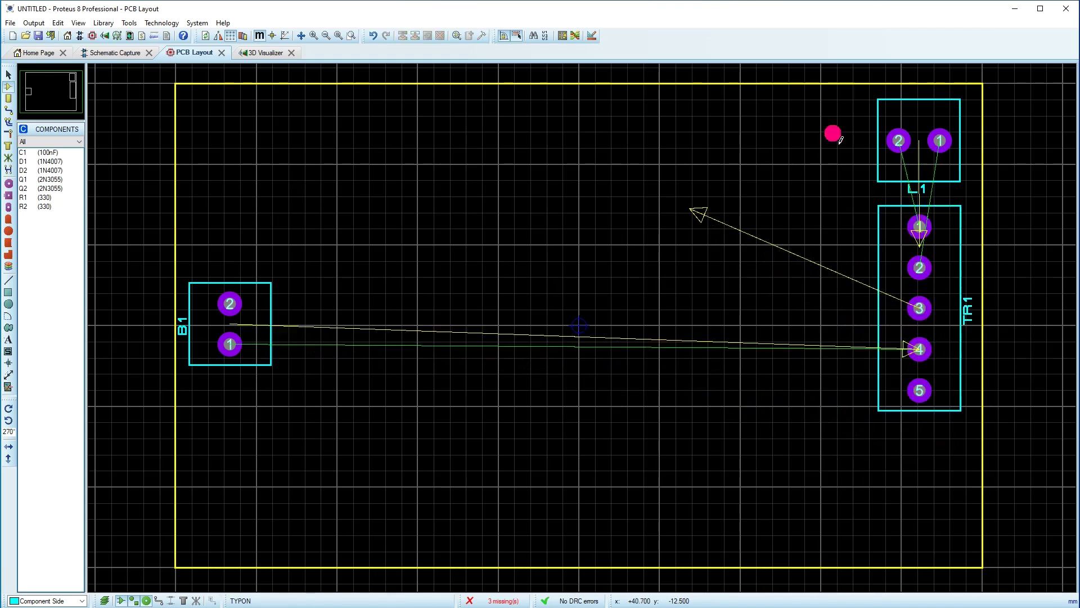
{"action": "left_click_drag", "start_coordinate": [861, 96], "coordinate": [954, 444]}
{"action": "left_click", "coordinate": [710, 255]}
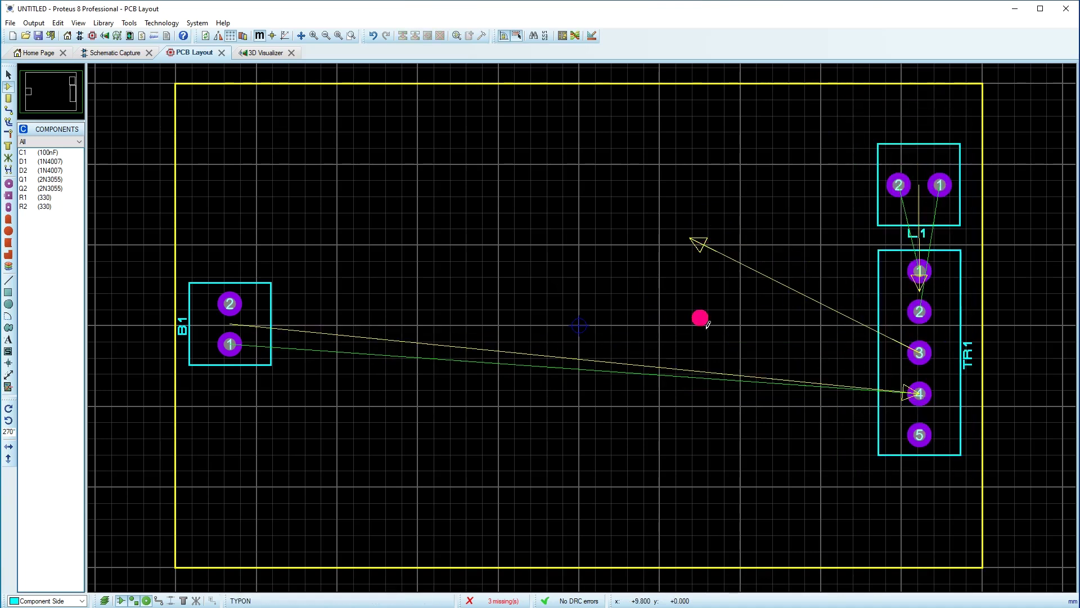
Inspect the placed B1, L1 and TR1 in the 3D Visualizer from several angles and return to the PCB layout
{"action": "left_click", "coordinate": [248, 52]}
{"action": "left_click", "coordinate": [513, 222]}
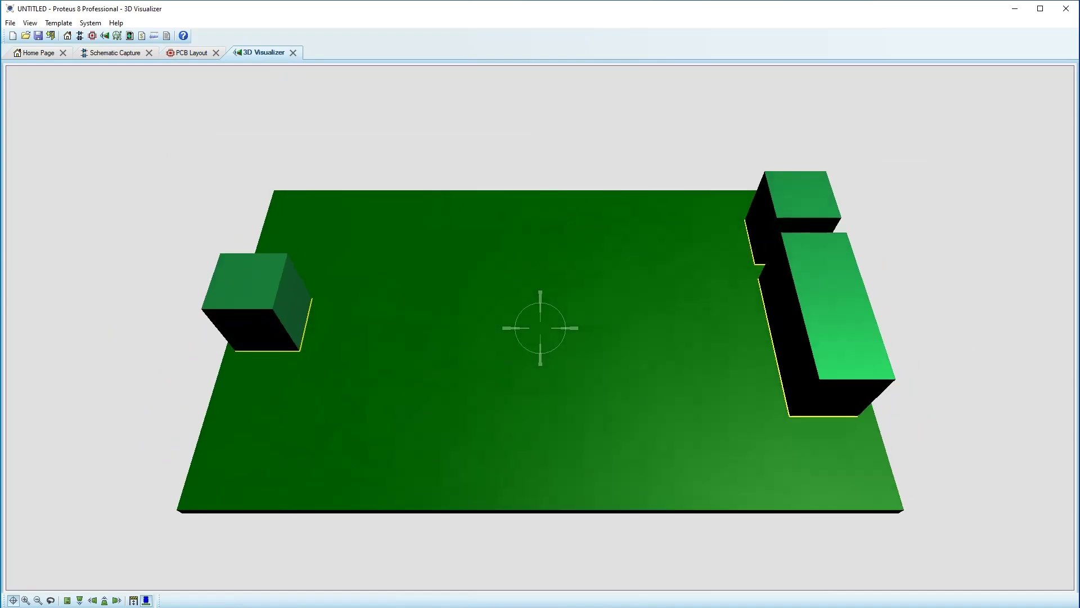
{"action": "left_click", "coordinate": [540, 328]}
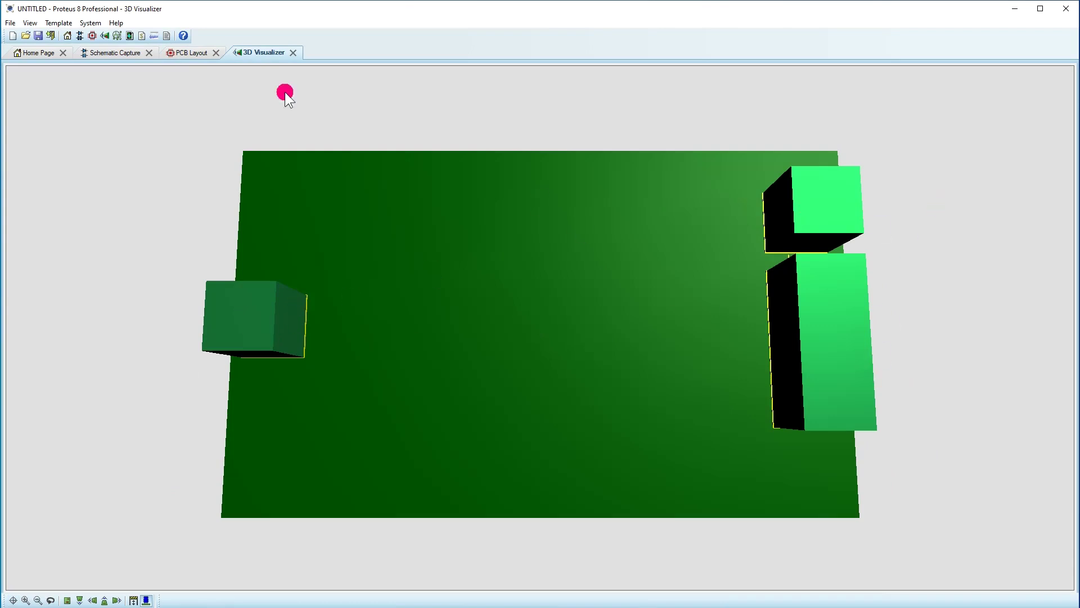
{"action": "left_click", "coordinate": [172, 49]}
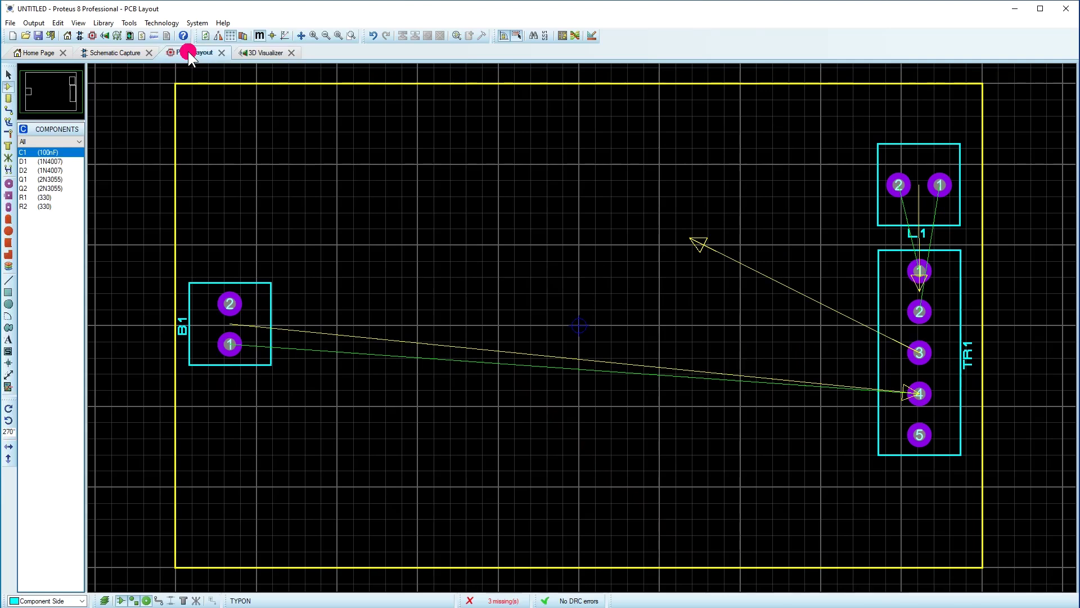
Open B1's 3D model settings and examine the preview with spinning paused, restoring the spin when done
{"action": "right_click", "coordinate": [236, 288]}
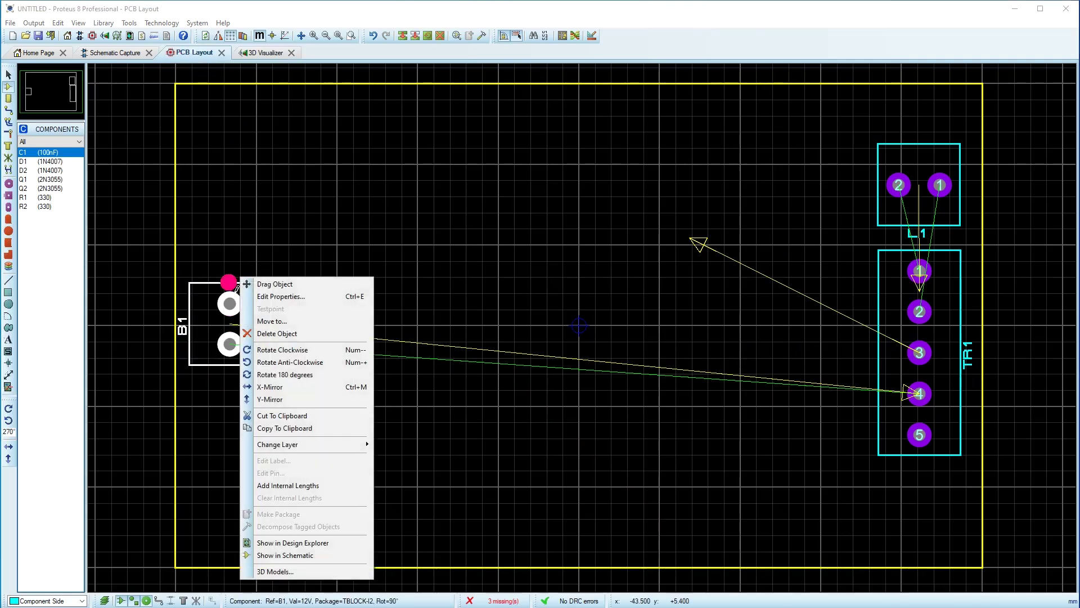
{"action": "left_click", "coordinate": [281, 572]}
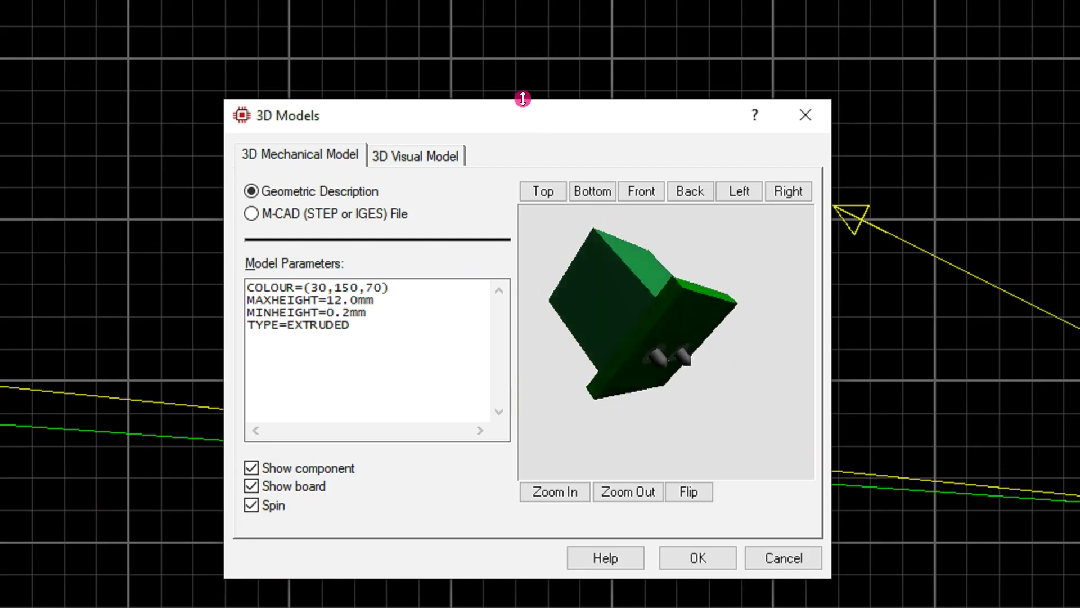
{"action": "left_click_drag", "start_coordinate": [516, 125], "coordinate": [500, 85]}
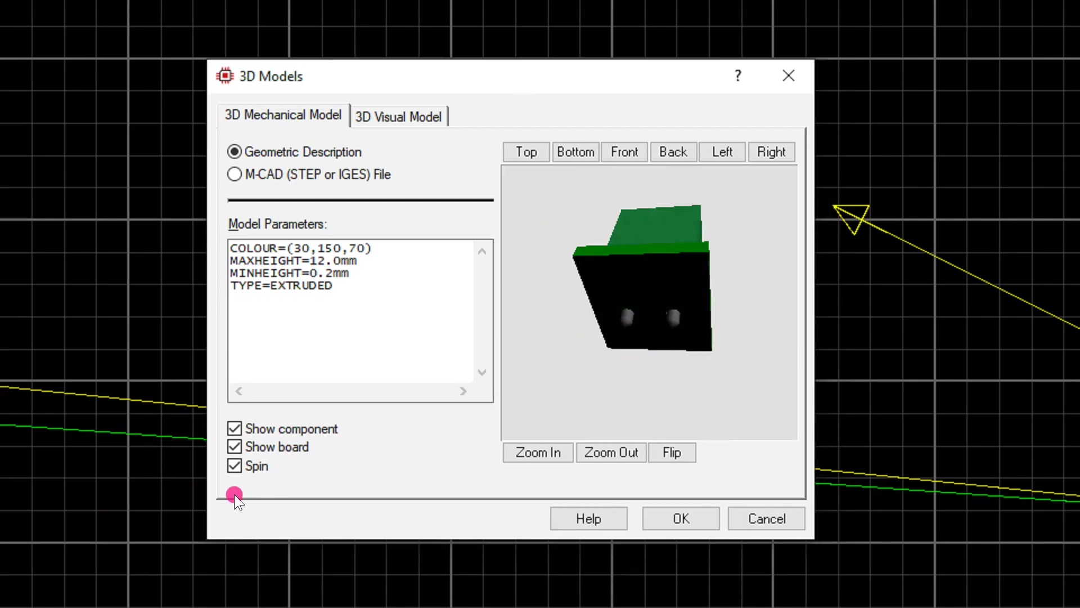
{"action": "left_click", "coordinate": [235, 467]}
{"action": "left_click_drag", "start_coordinate": [673, 318], "coordinate": [646, 306]}
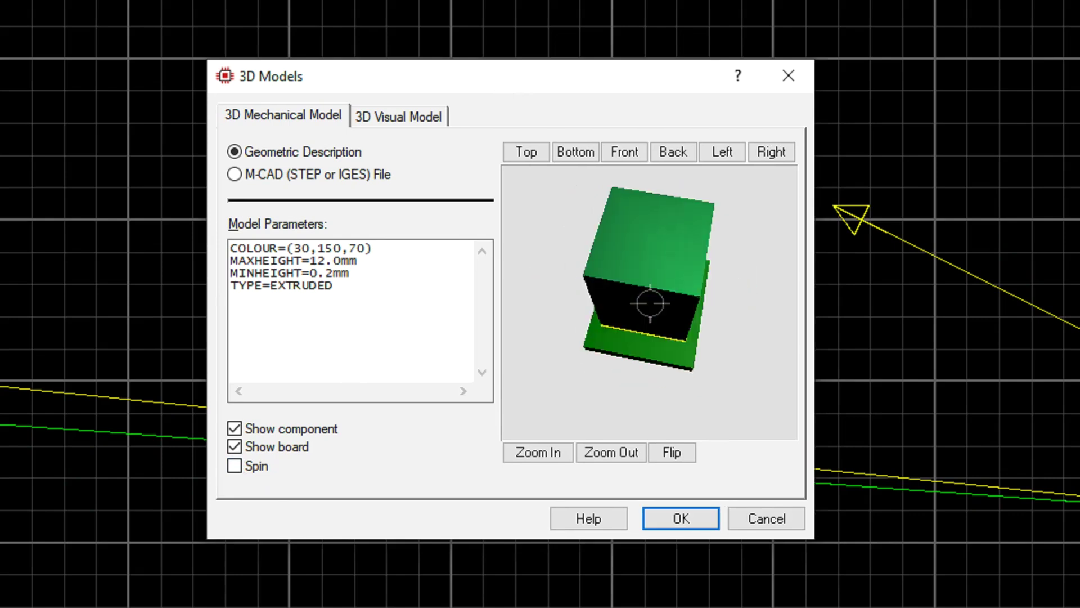
{"action": "left_click", "coordinate": [236, 467]}
Assign the M-CAD file Terminal_blocks_a-tb500-ti02.stp as B1's mechanical 3D model and enlarge the model preview
{"action": "left_click", "coordinate": [240, 175]}
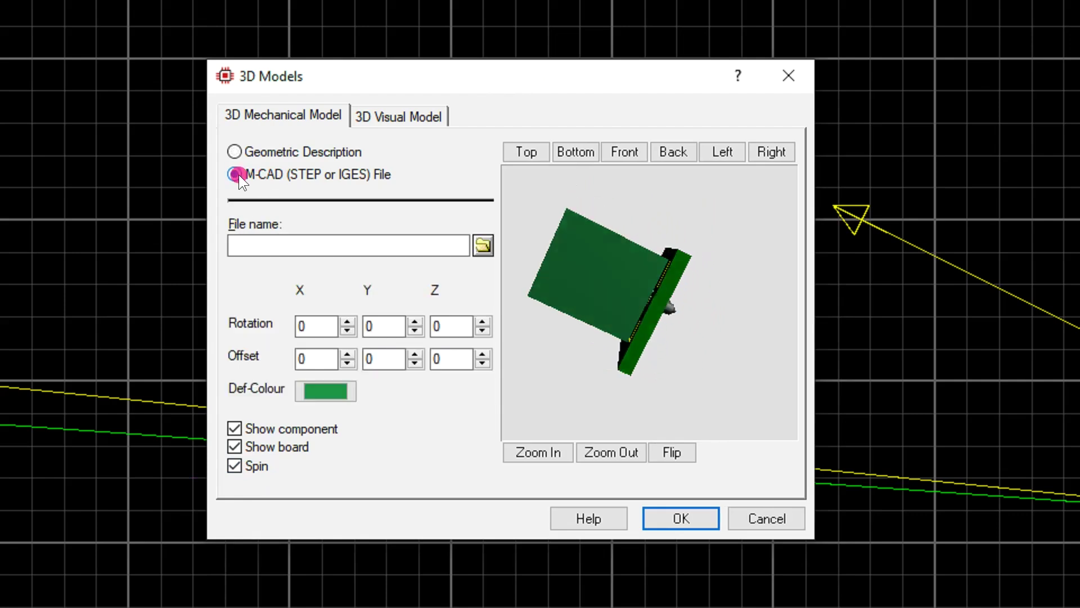
{"action": "left_click", "coordinate": [483, 246]}
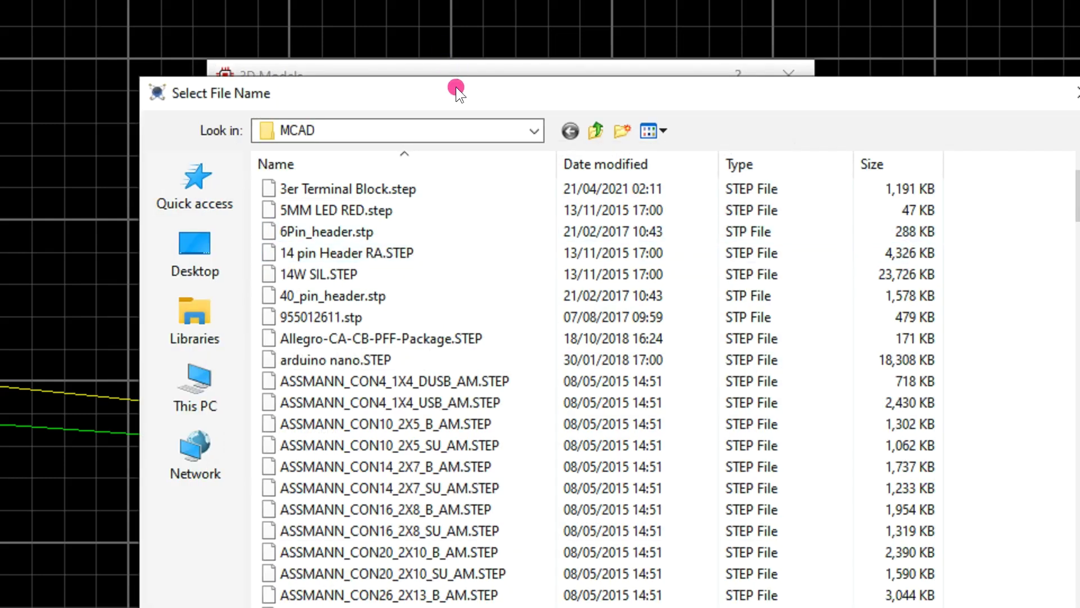
{"action": "left_click_drag", "start_coordinate": [456, 87], "coordinate": [394, 19]}
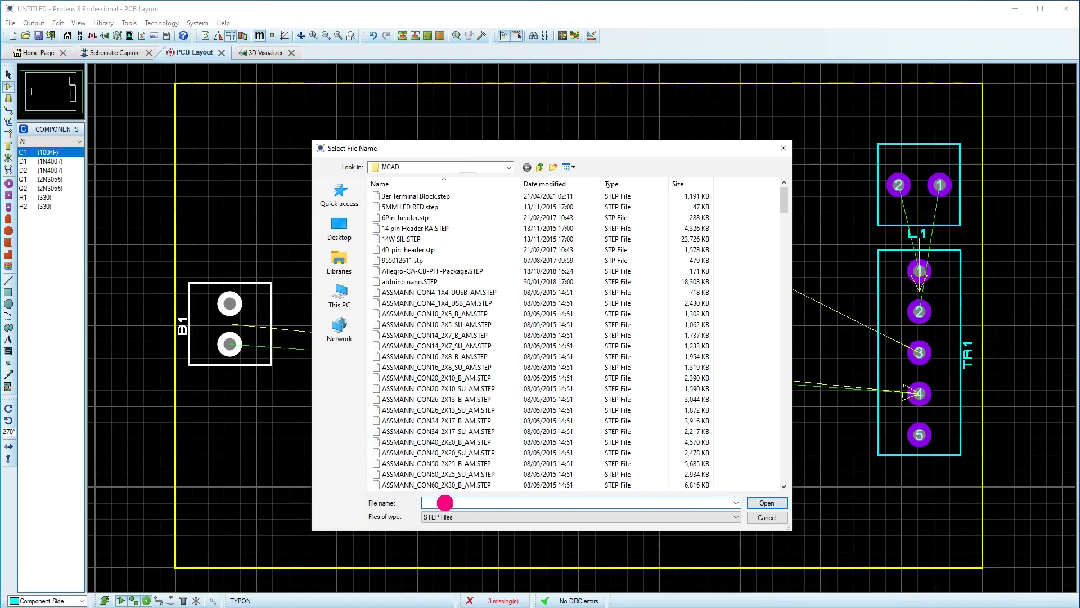
{"action": "type", "text": "term"}
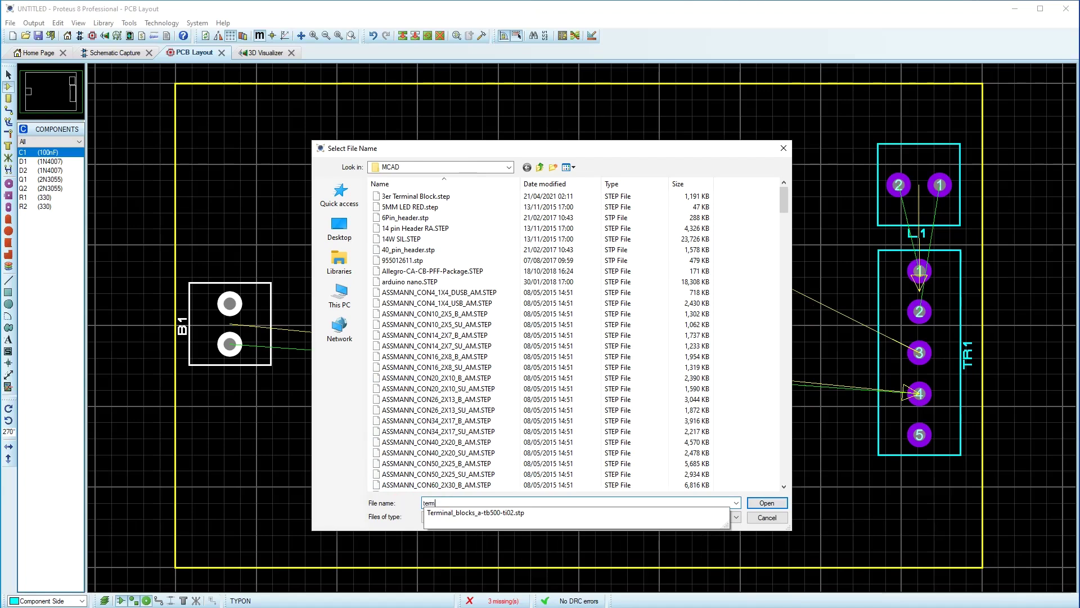
{"action": "left_click", "coordinate": [459, 513]}
{"action": "left_click", "coordinate": [765, 502]}
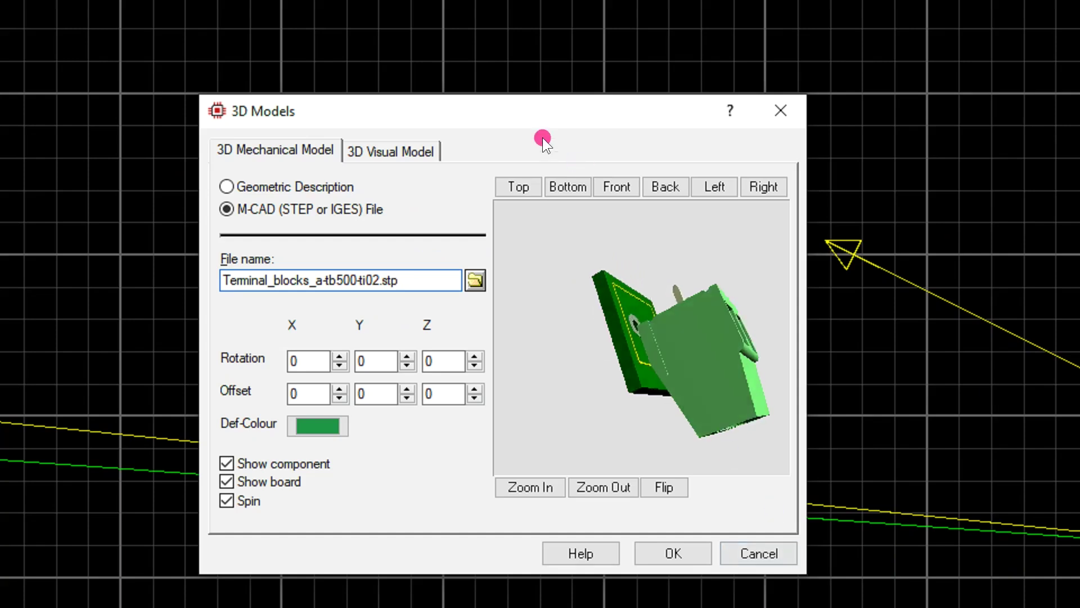
{"action": "left_click_drag", "start_coordinate": [537, 107], "coordinate": [469, 25]}
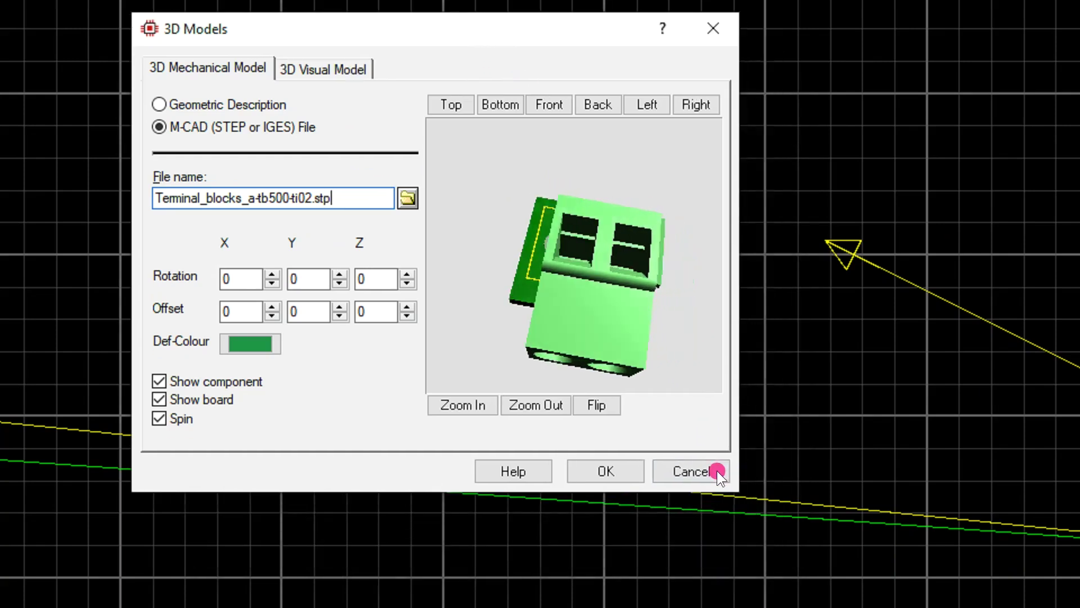
{"action": "left_click_drag", "start_coordinate": [731, 490], "coordinate": [1057, 593]}
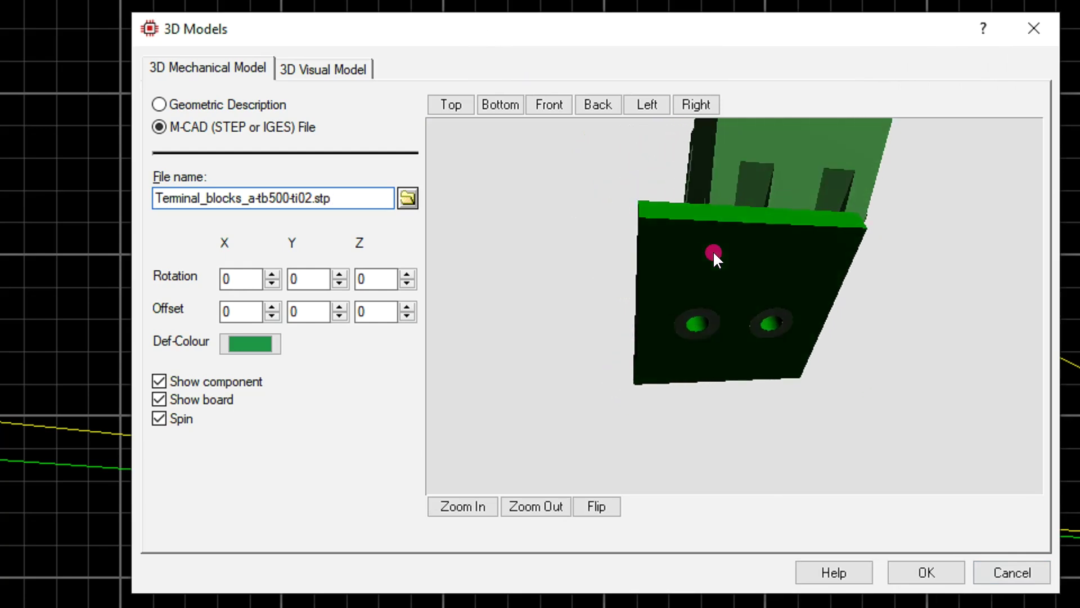
Stop the terminal block preview from spinning and examine the model from its standard top, bottom, front, back and side views
{"action": "left_click", "coordinate": [159, 418]}
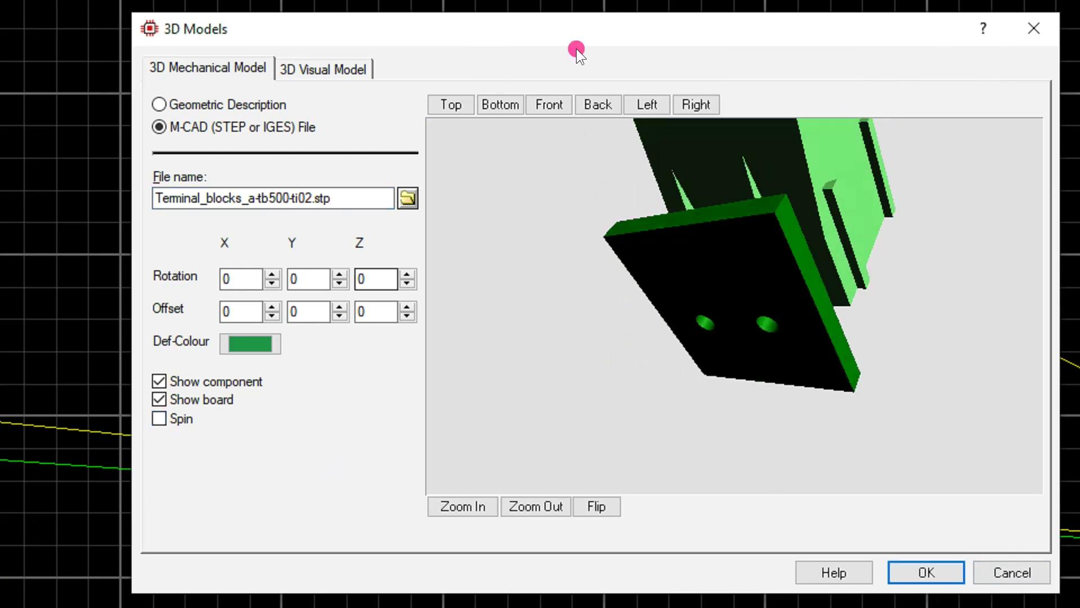
{"action": "left_click", "coordinate": [510, 96]}
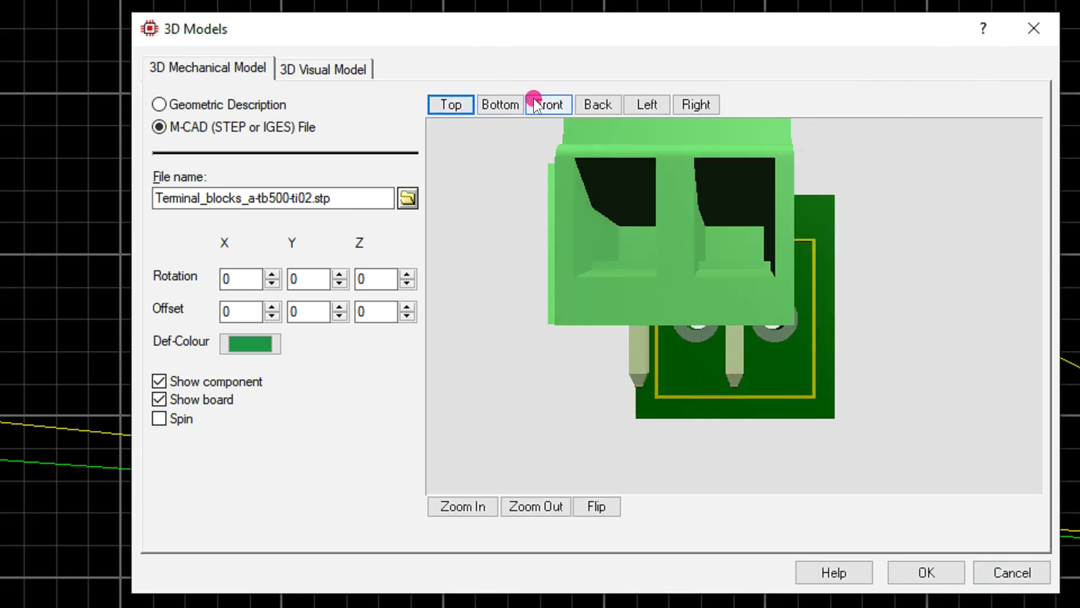
{"action": "left_click", "coordinate": [503, 103]}
{"action": "left_click", "coordinate": [552, 103]}
{"action": "left_click", "coordinate": [596, 104]}
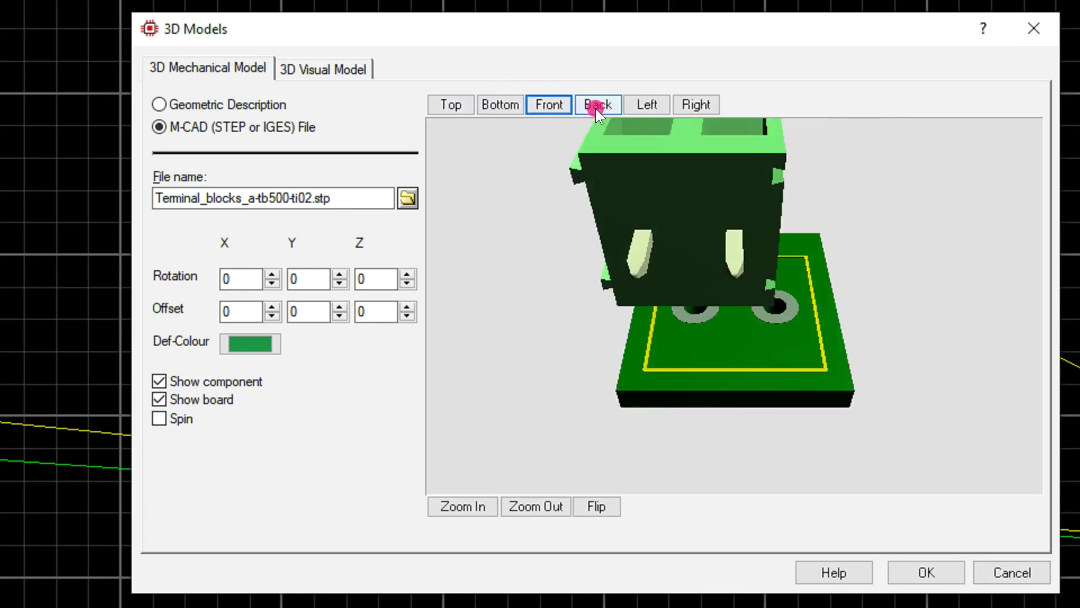
{"action": "left_click", "coordinate": [656, 108]}
{"action": "left_click", "coordinate": [703, 106]}
{"action": "left_click", "coordinate": [859, 244]}
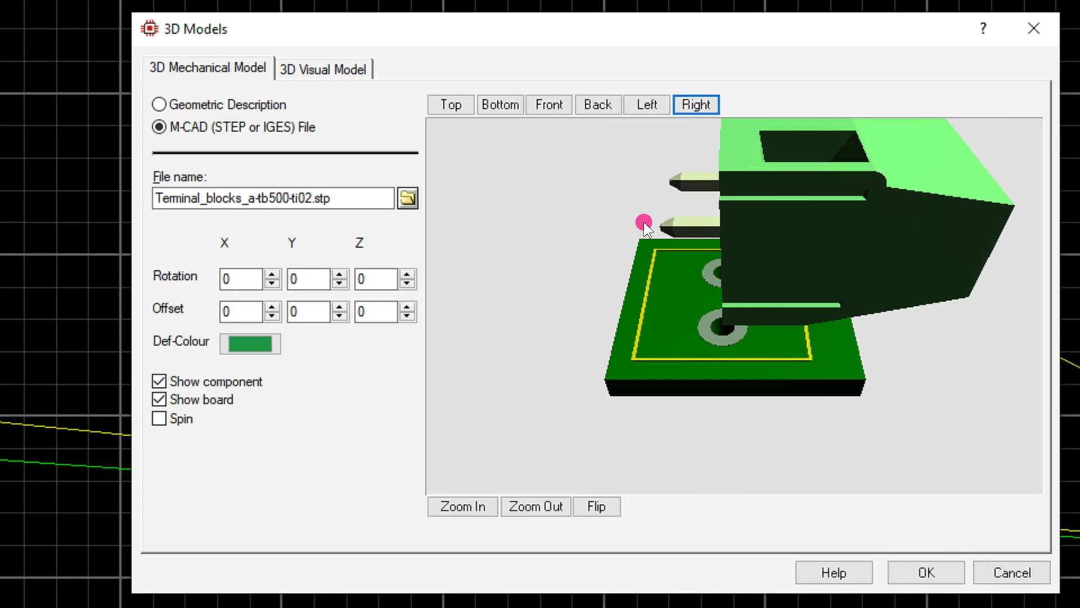
Try rotating the terminal block model by 180 about the X axis, and return the X rotation to 0
{"action": "left_click", "coordinate": [268, 273]}
{"action": "left_click", "coordinate": [269, 273]}
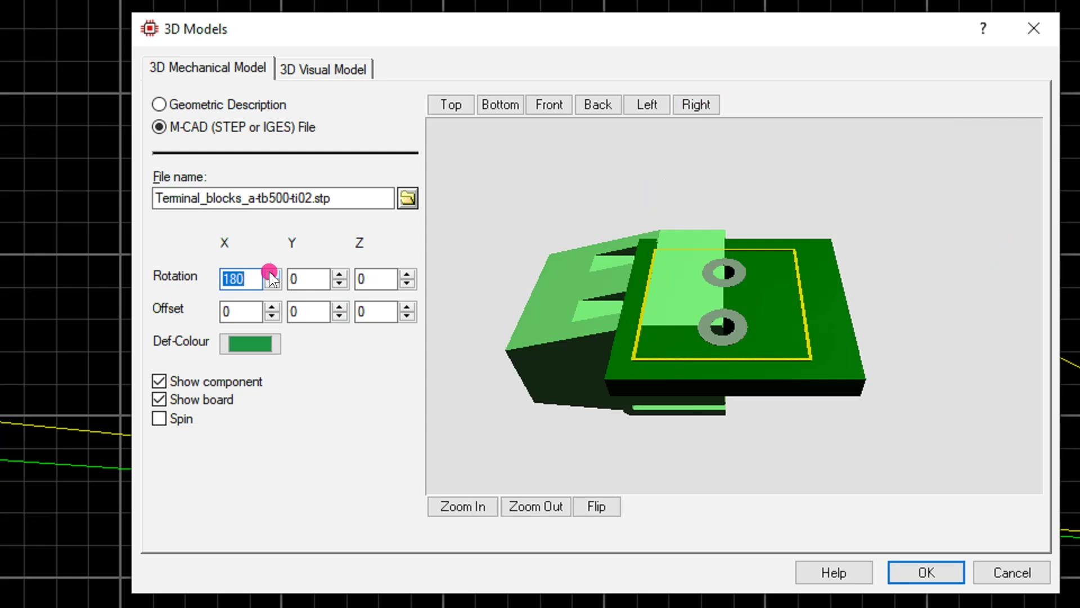
{"action": "left_click", "coordinate": [271, 284]}
{"action": "left_click", "coordinate": [271, 285]}
Try Y rotations of 180 and 90 on the terminal block model, and return the Y rotation to 0
{"action": "left_click", "coordinate": [340, 274]}
{"action": "left_click", "coordinate": [340, 274]}
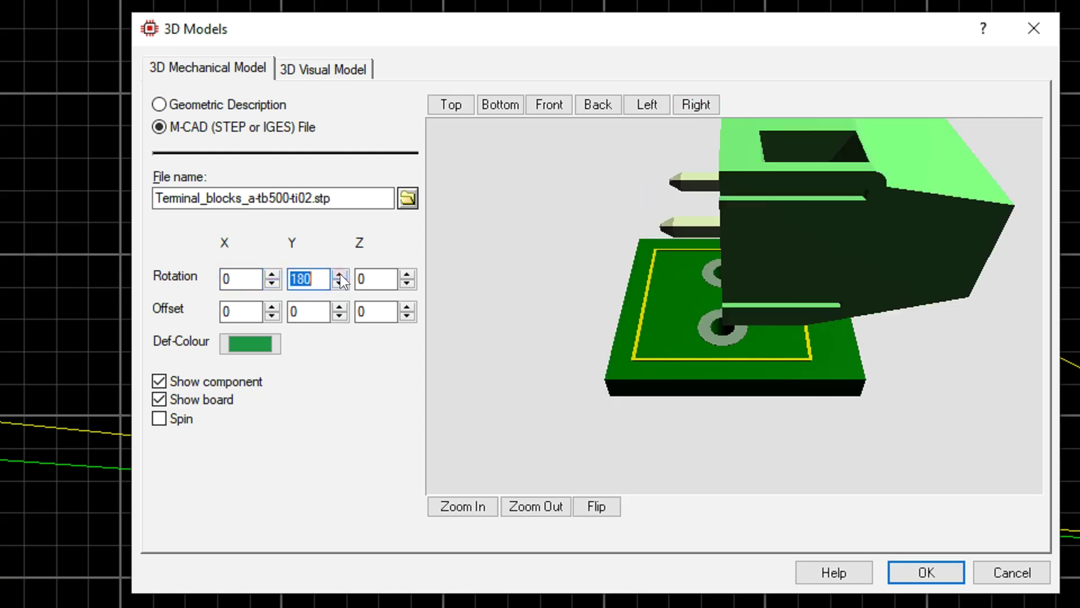
{"action": "left_click", "coordinate": [336, 285]}
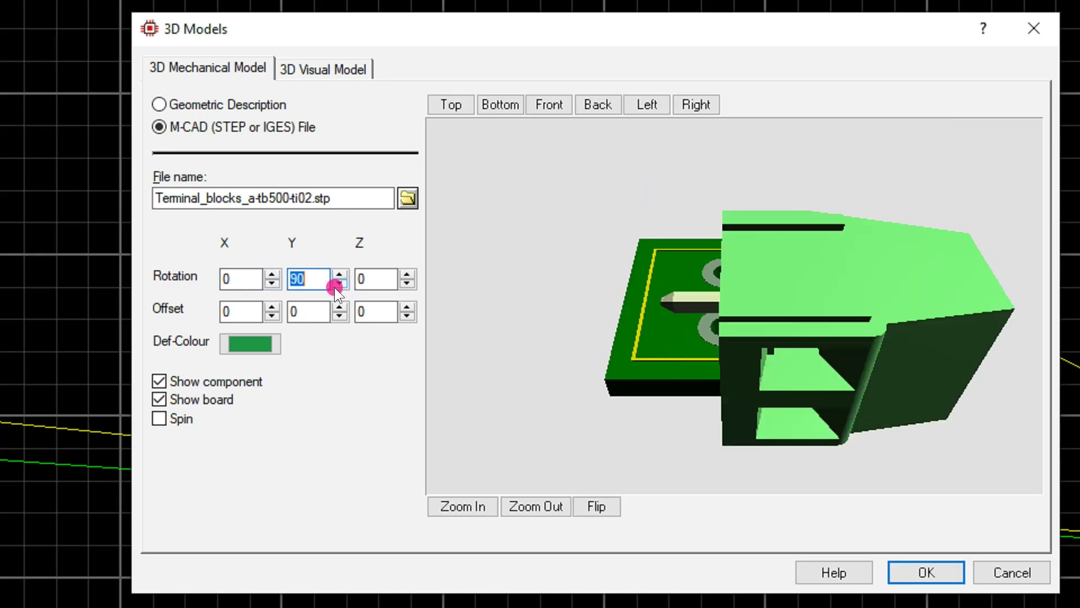
{"action": "left_click", "coordinate": [338, 275]}
{"action": "left_click", "coordinate": [339, 283]}
{"action": "left_click", "coordinate": [338, 283]}
Try rotating the terminal block model about the Z axis, and return the Z rotation to 0
{"action": "left_click", "coordinate": [407, 274]}
{"action": "left_click", "coordinate": [411, 274]}
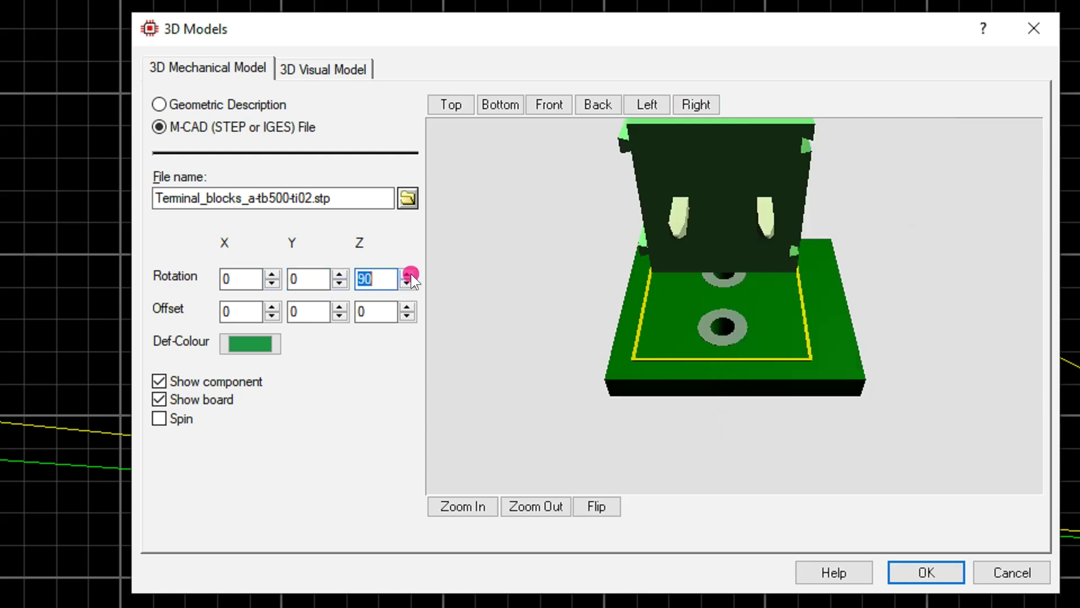
{"action": "left_click", "coordinate": [408, 281]}
Set the terminal block model's X rotation to 90 and its X offset to 3mm
{"action": "left_click", "coordinate": [276, 278]}
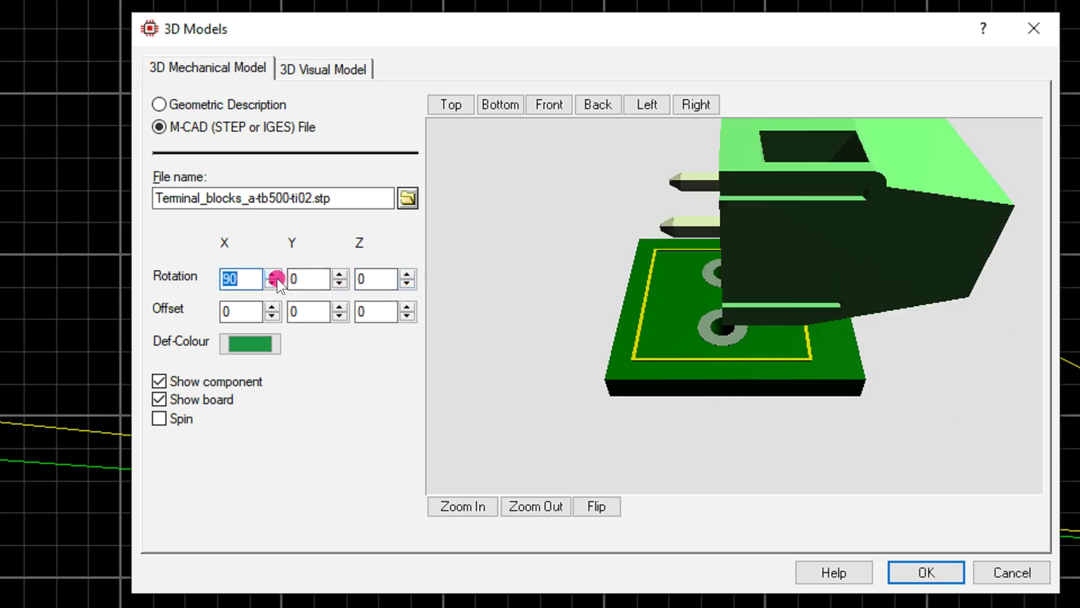
{"action": "left_click_drag", "start_coordinate": [695, 344], "coordinate": [736, 244]}
{"action": "left_click_drag", "start_coordinate": [735, 307], "coordinate": [734, 306]}
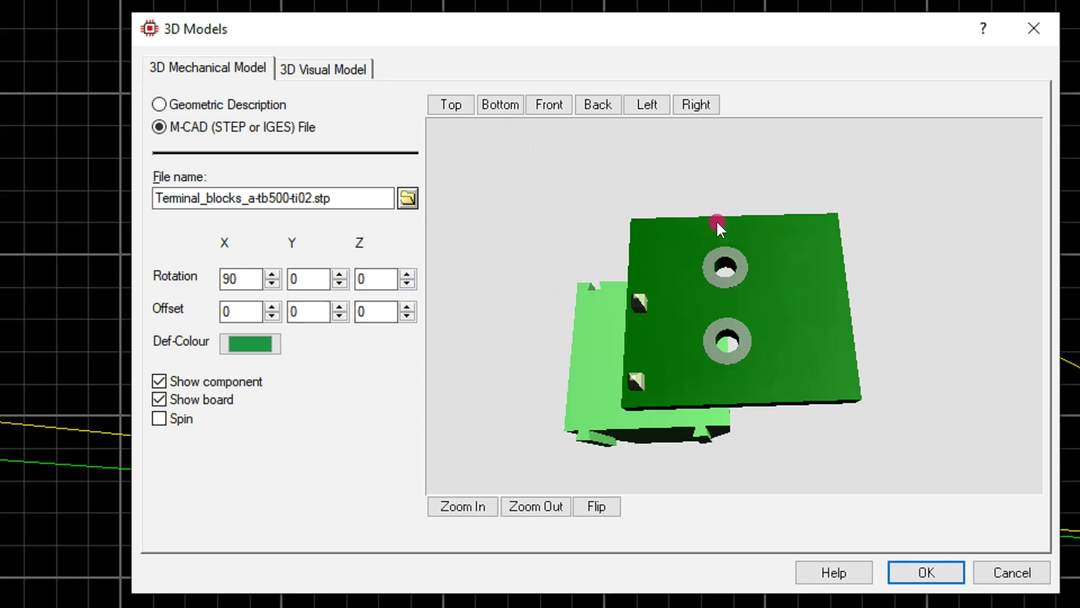
{"action": "left_click", "coordinate": [272, 307]}
{"action": "left_click", "coordinate": [272, 308]}
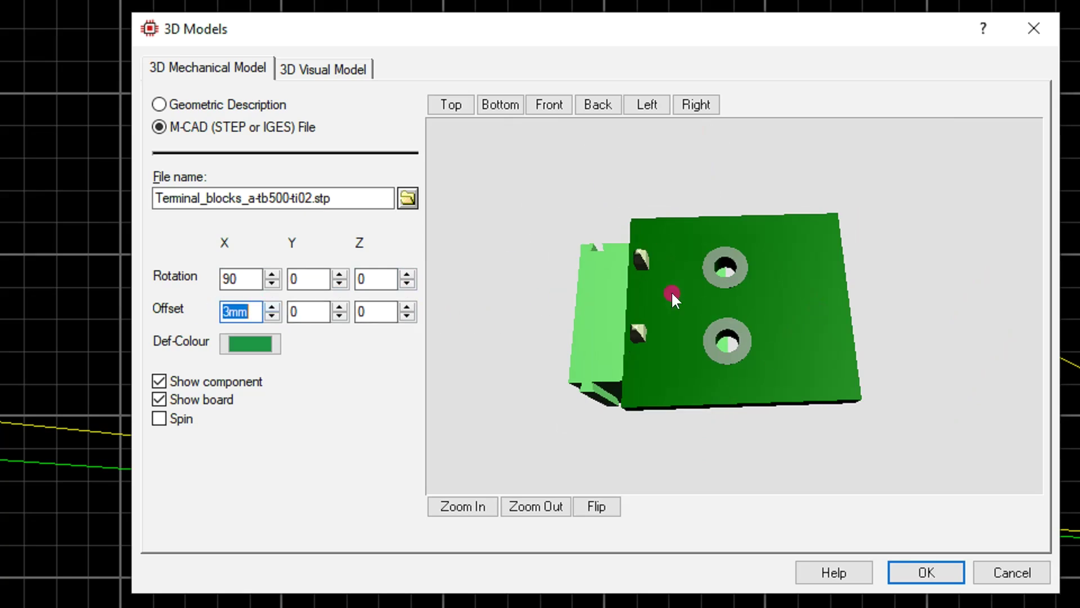
Set the model's Y offset to 5.5mm so the pins line up with the pad holes
{"action": "left_click", "coordinate": [339, 308]}
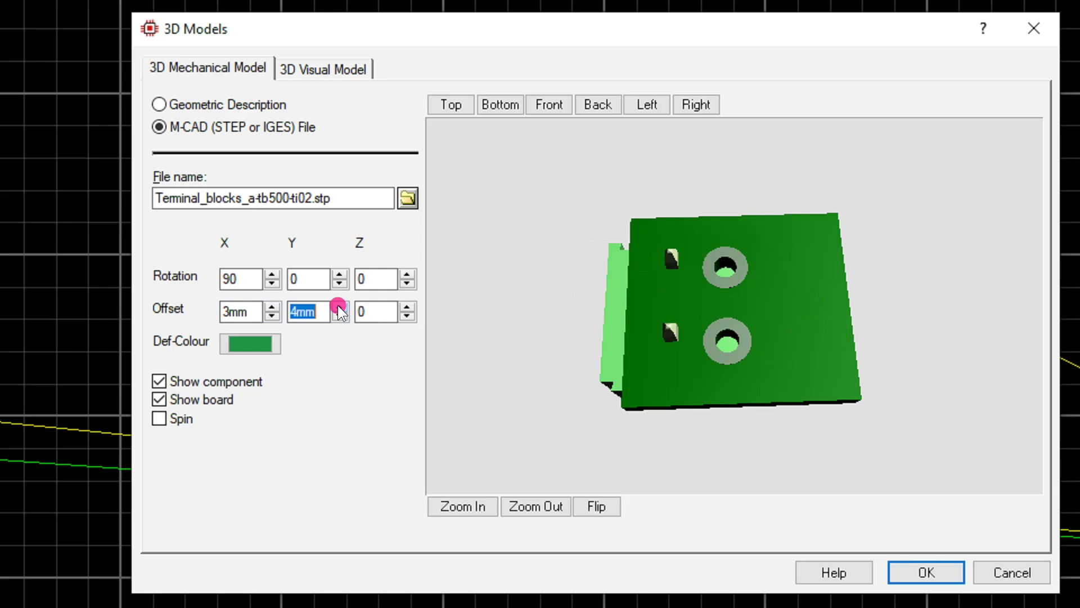
{"action": "left_click", "coordinate": [339, 306]}
{"action": "left_click", "coordinate": [339, 306]}
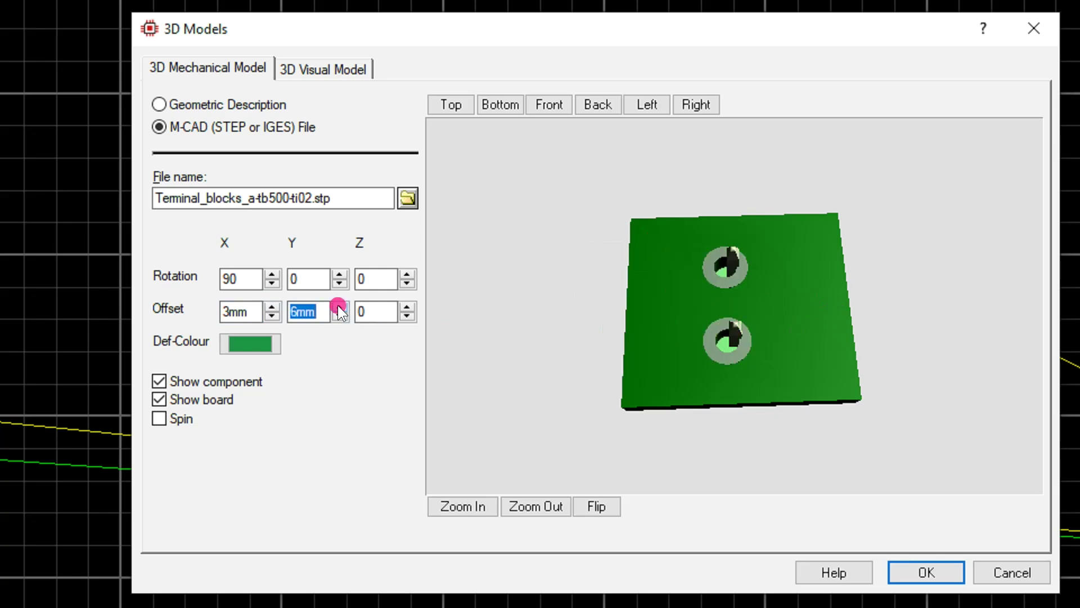
{"action": "left_click", "coordinate": [337, 315]}
{"action": "left_click", "coordinate": [289, 306]}
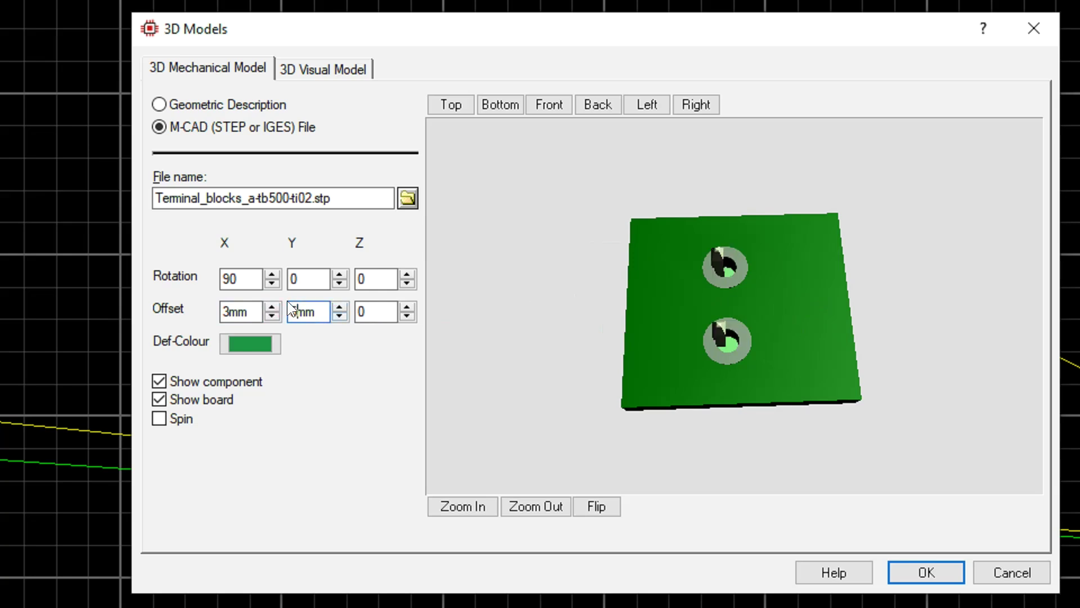
{"action": "type", "text": ".5"}
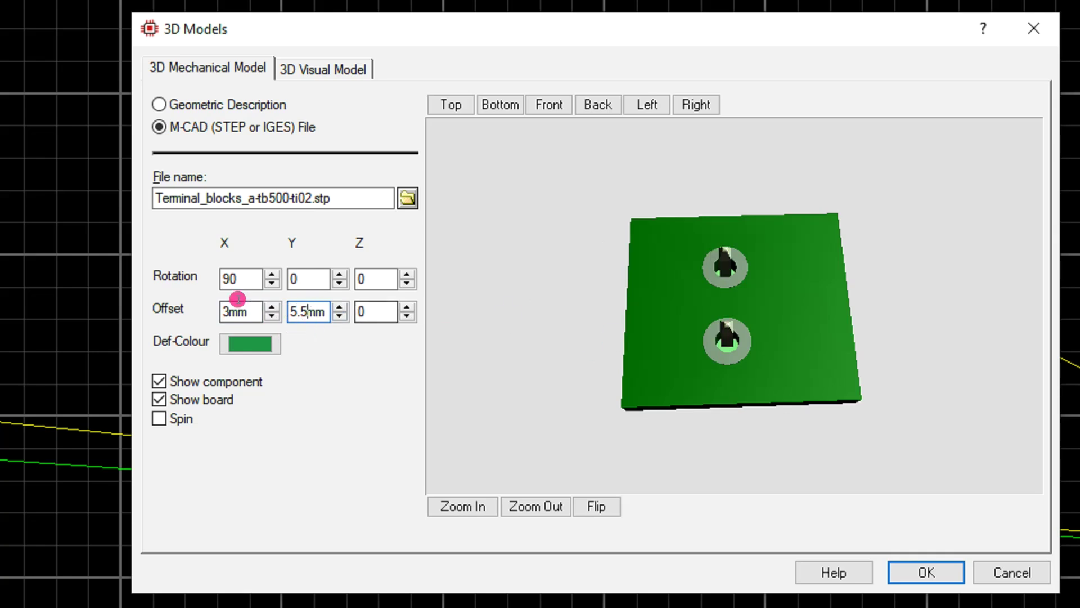
Set the model's Z offset to 1mm, check its seating on the board, and accept the 3D model settings
{"action": "left_click_drag", "start_coordinate": [724, 309], "coordinate": [736, 306]}
{"action": "left_click", "coordinate": [786, 314]}
{"action": "left_click", "coordinate": [391, 307]}
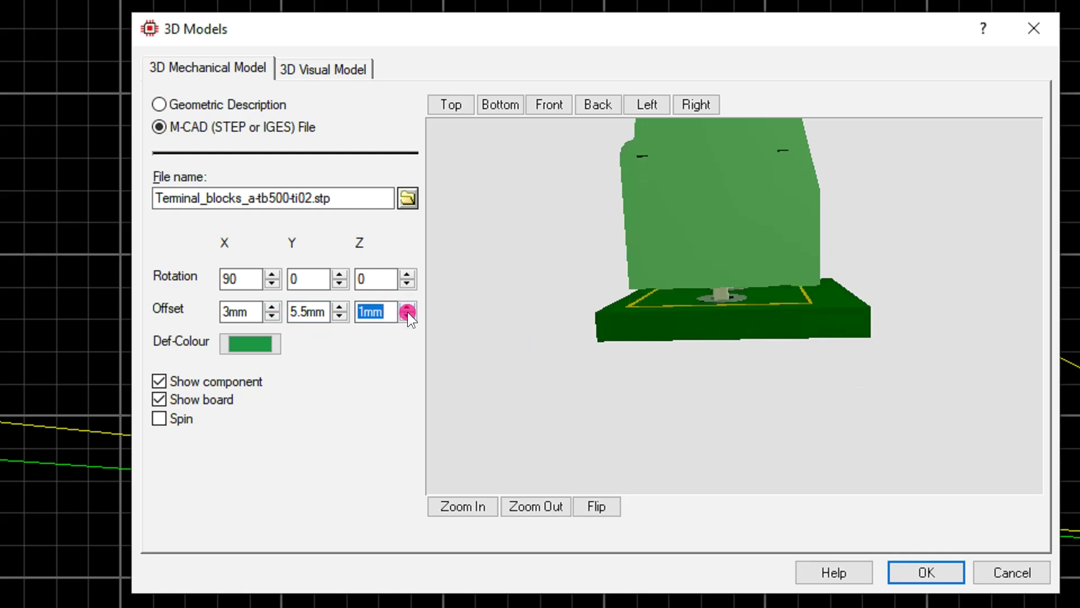
{"action": "left_click", "coordinate": [407, 316]}
{"action": "left_click", "coordinate": [407, 306]}
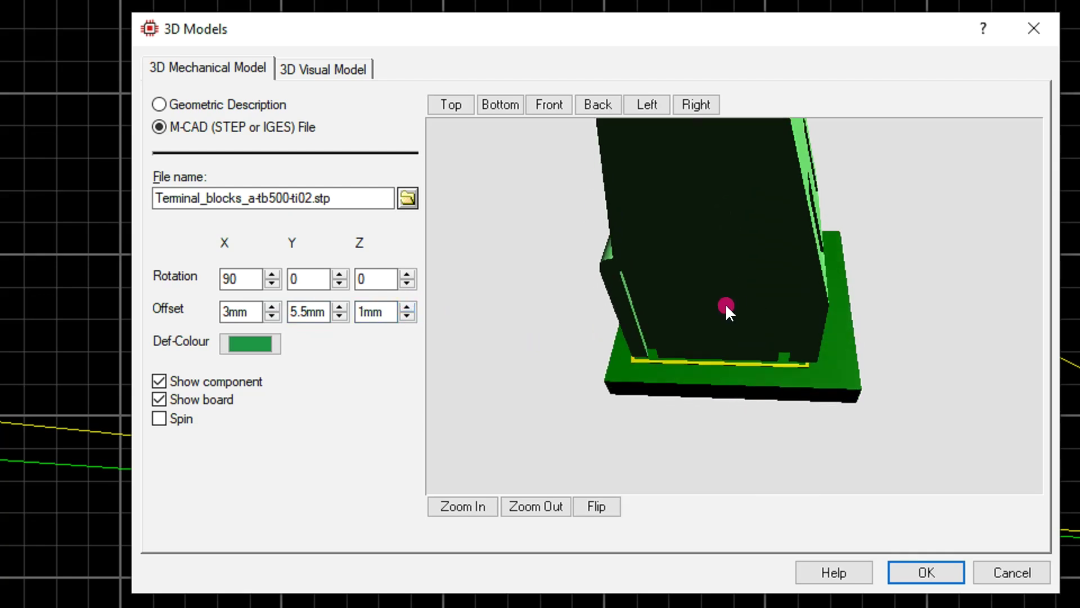
{"action": "left_click_drag", "start_coordinate": [727, 305], "coordinate": [737, 332]}
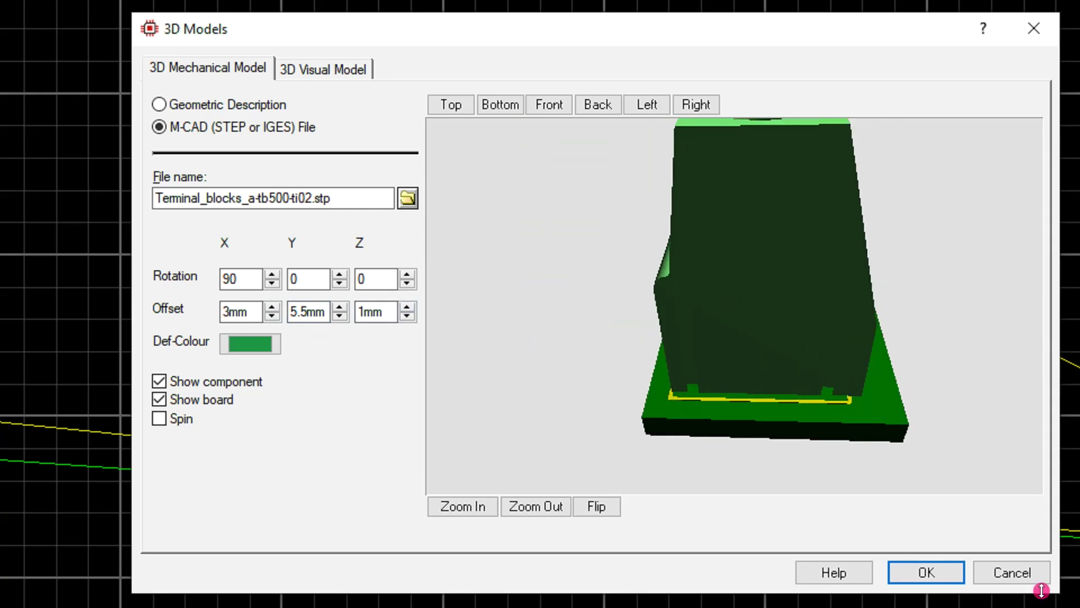
{"action": "left_click", "coordinate": [937, 568]}
{"action": "left_click", "coordinate": [643, 406]}
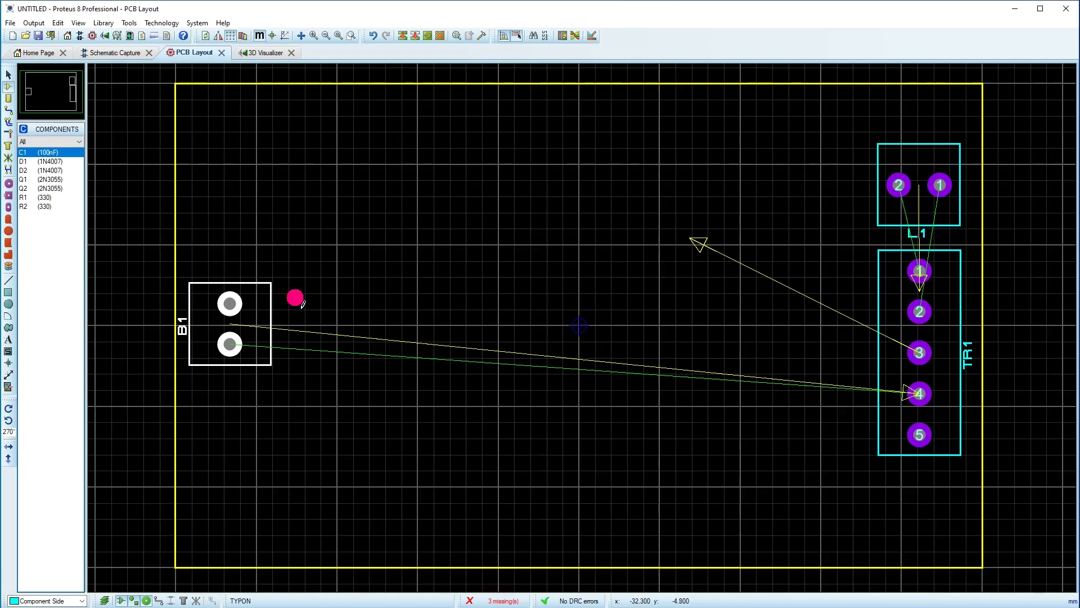
Inspect the B1 terminal block's orientation on the board in the 3D Visualizer
{"action": "left_click", "coordinate": [267, 53]}
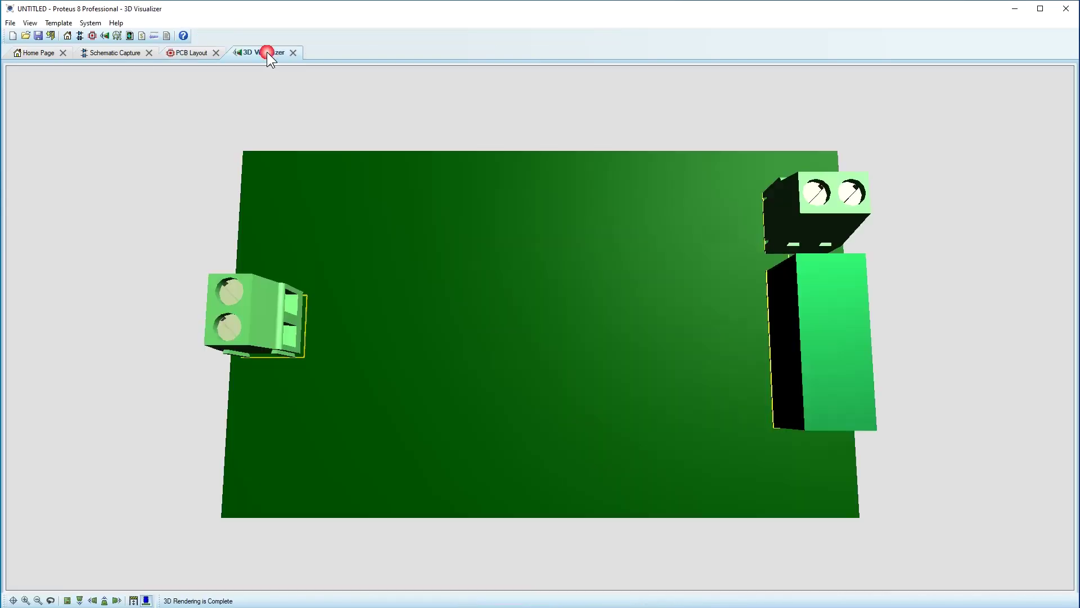
{"action": "left_click", "coordinate": [369, 296]}
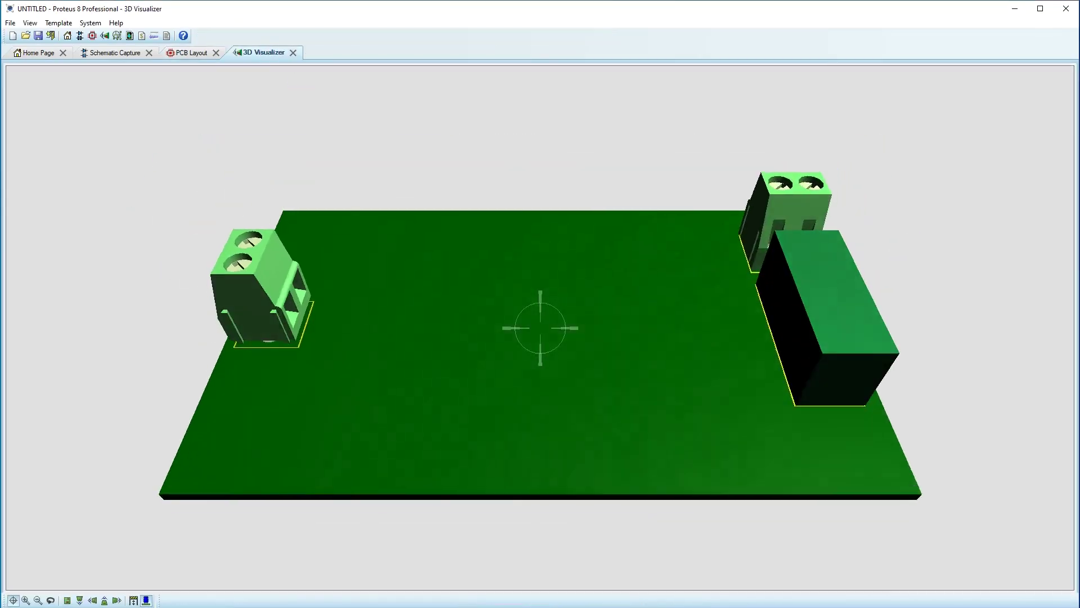
{"action": "left_click_drag", "start_coordinate": [540, 328], "coordinate": [540, 372]}
{"action": "left_click_drag", "start_coordinate": [540, 328], "coordinate": [624, 332]}
{"action": "mouse_move", "coordinate": [540, 328]}
{"action": "left_mouse_down"}
{"action": "mouse_move", "coordinate": [625, 355]}
{"action": "mouse_move", "coordinate": [590, 320]}
{"action": "mouse_move", "coordinate": [636, 326]}
{"action": "mouse_move", "coordinate": [557, 332]}
{"action": "mouse_move", "coordinate": [580, 338]}
{"action": "mouse_move", "coordinate": [557, 331]}
{"action": "mouse_move", "coordinate": [534, 303]}
{"action": "mouse_move", "coordinate": [562, 315]}
{"action": "mouse_move", "coordinate": [596, 292]}
{"action": "mouse_move", "coordinate": [540, 328]}
{"action": "left_mouse_up"}
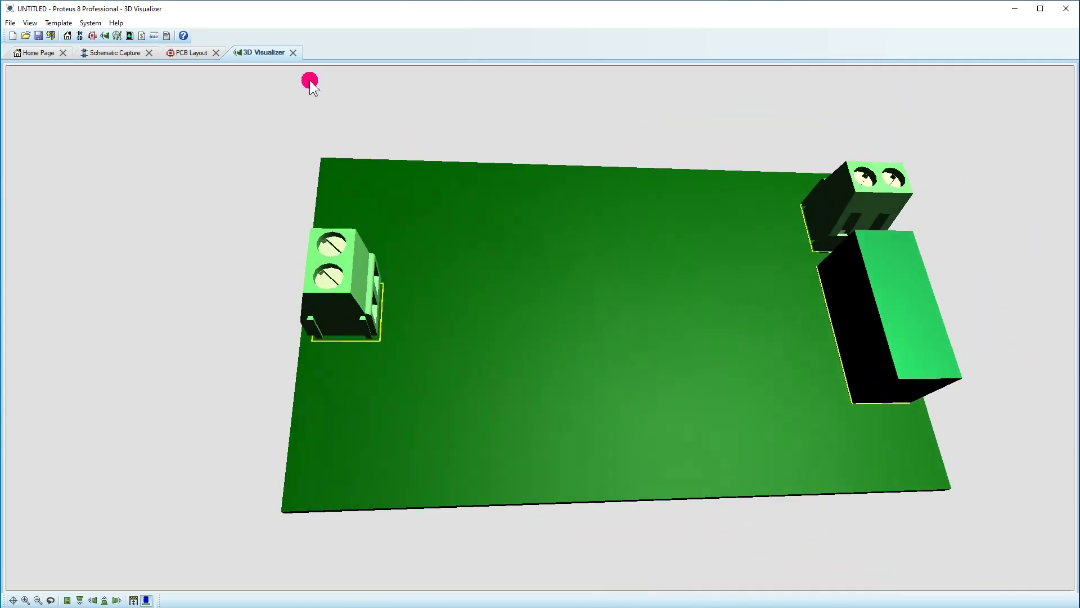
Return to the PCB layout and select component B1 in selection mode
{"action": "left_click", "coordinate": [185, 52]}
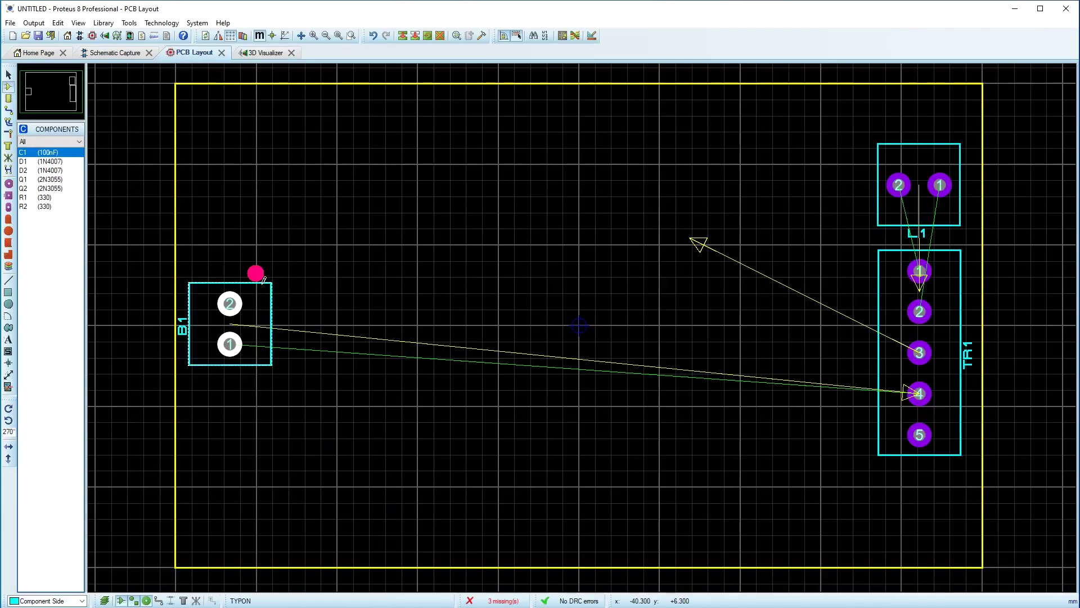
{"action": "left_click", "coordinate": [8, 74]}
{"action": "left_click", "coordinate": [241, 290]}
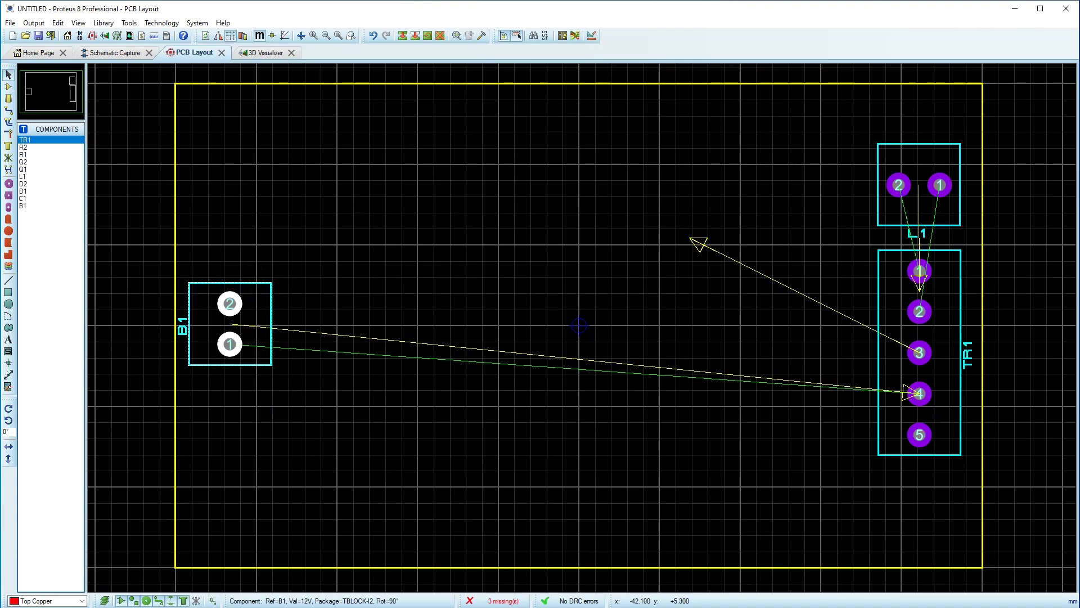
{"action": "double_click", "coordinate": [239, 283]}
{"action": "left_click", "coordinate": [606, 353]}
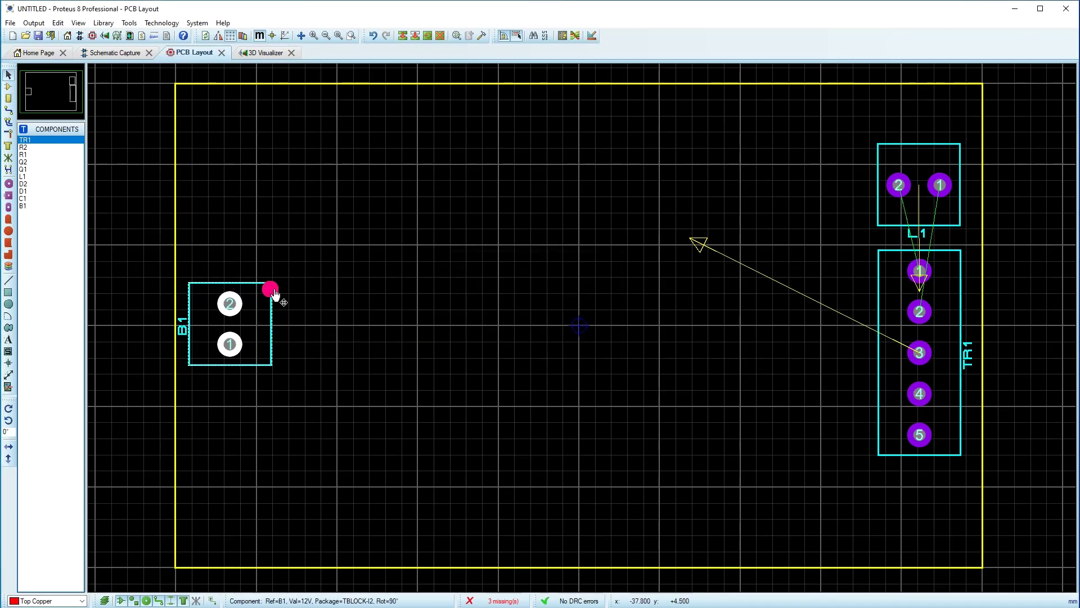
{"action": "double_click", "coordinate": [270, 286]}
{"action": "left_click", "coordinate": [570, 284]}
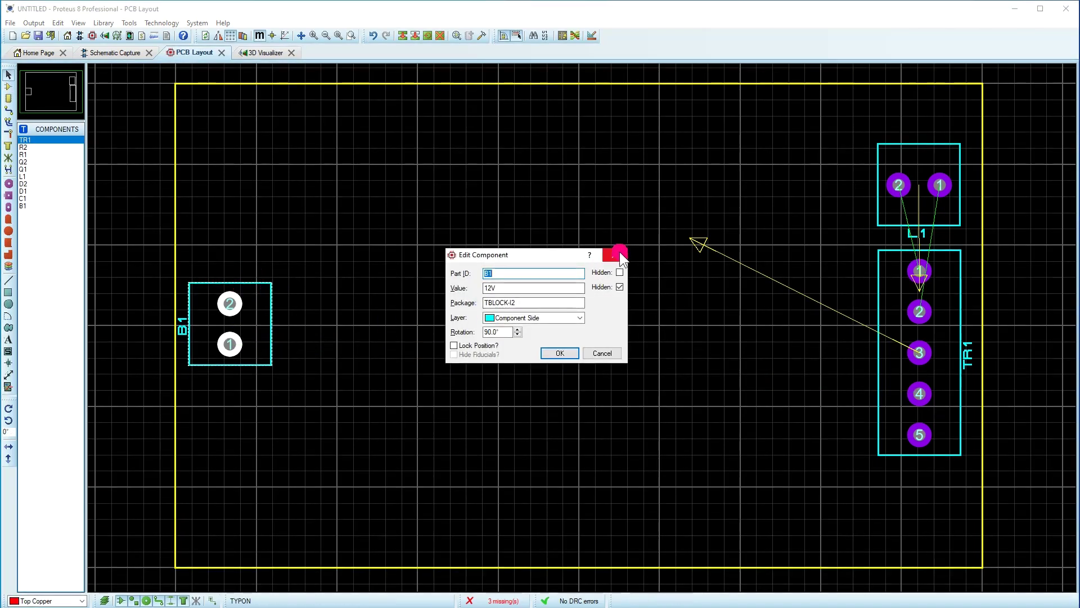
{"action": "left_click", "coordinate": [618, 254]}
{"action": "left_click", "coordinate": [422, 312]}
Rotate component B1 by 180° and move its reference label inside the component outline
{"action": "left_click", "coordinate": [241, 279]}
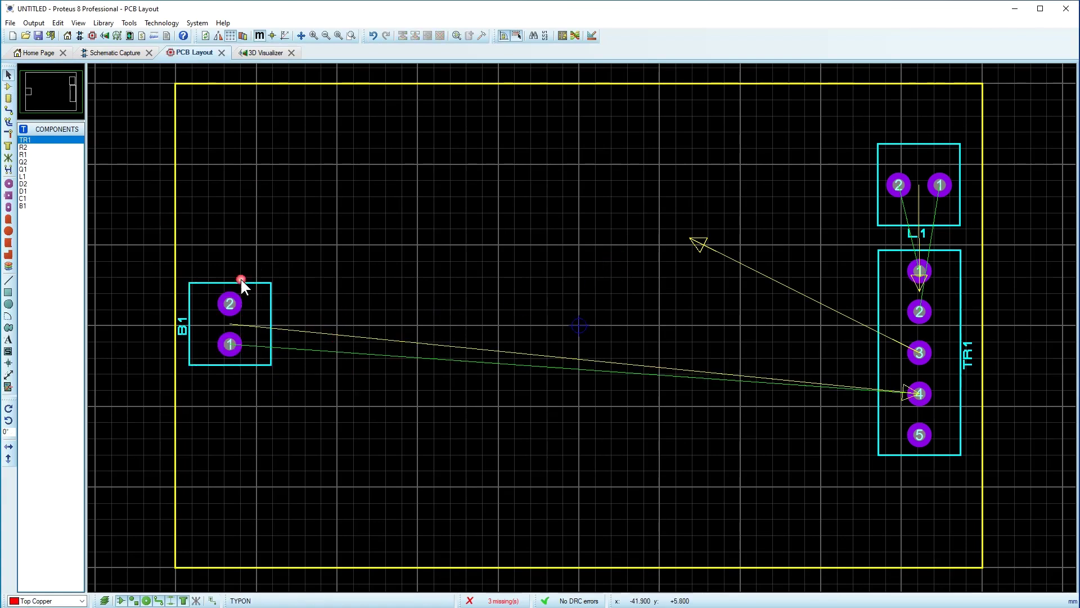
{"action": "left_click", "coordinate": [236, 285]}
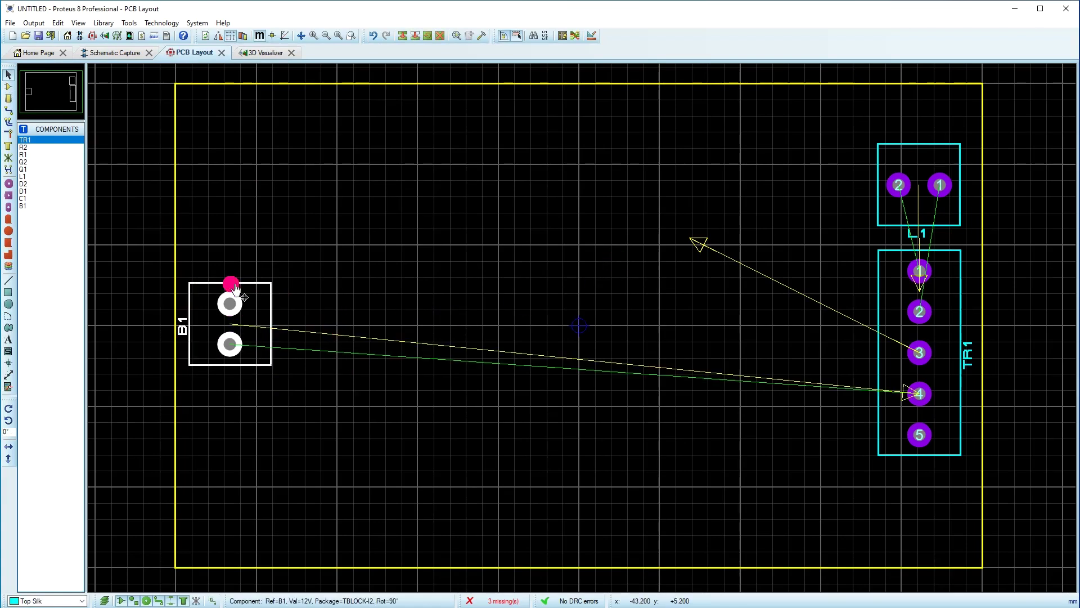
{"action": "key", "text": "KP_Add"}
{"action": "key", "text": "KP_Add"}
{"action": "left_click", "coordinate": [379, 285]}
{"action": "left_click", "coordinate": [279, 323]}
{"action": "left_click_drag", "start_coordinate": [280, 323], "coordinate": [209, 326]}
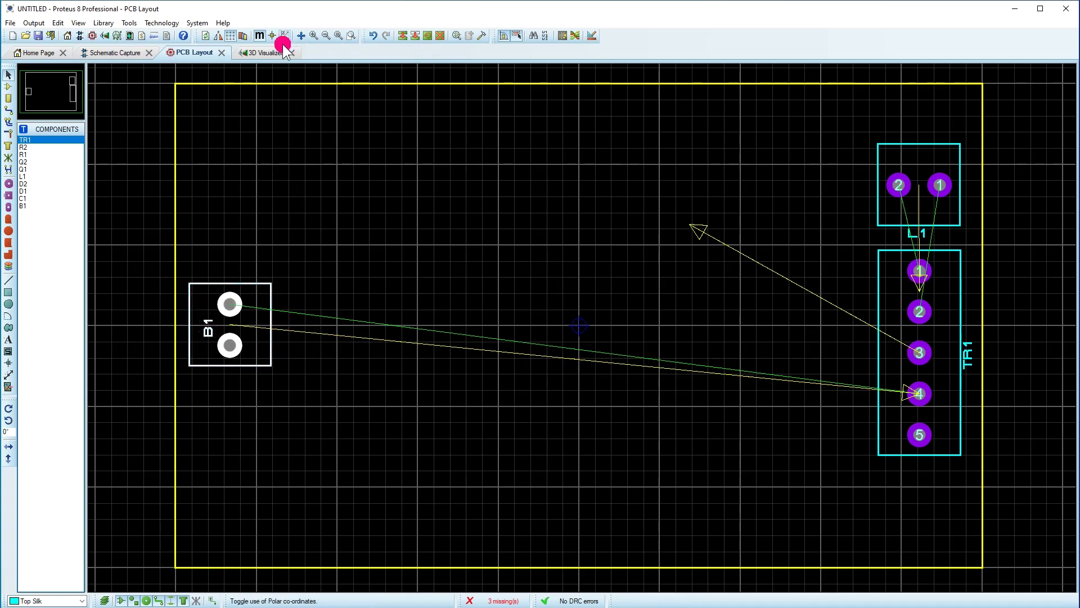
Check the rotated B1 terminal block in the 3D Visualizer from the top and from a tilted angle
{"action": "left_click", "coordinate": [251, 50]}
{"action": "left_click", "coordinate": [406, 268]}
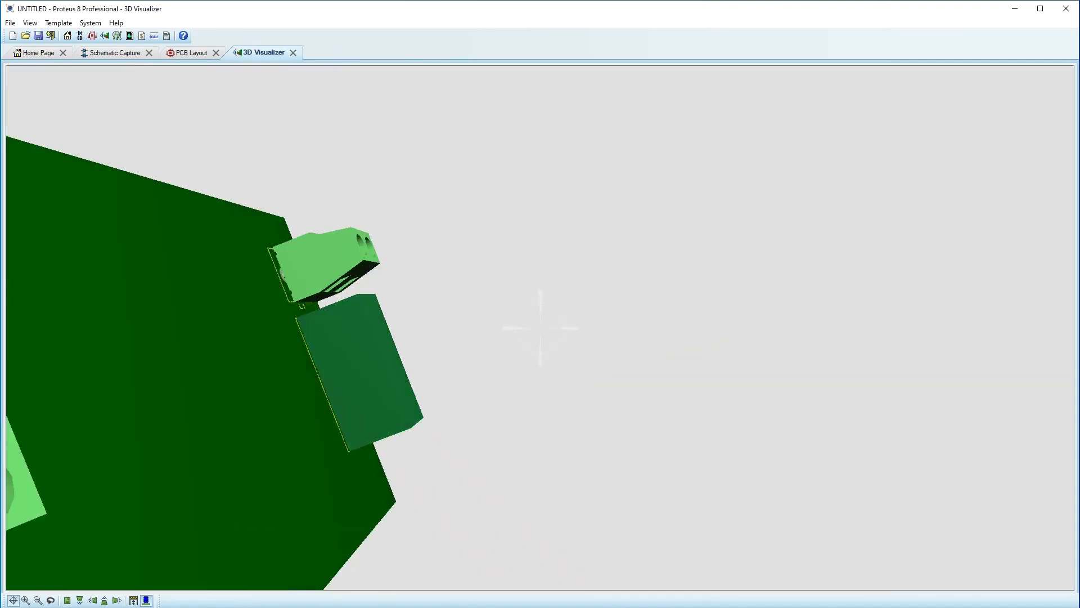
{"action": "left_click", "coordinate": [536, 328]}
{"action": "left_click", "coordinate": [67, 600]}
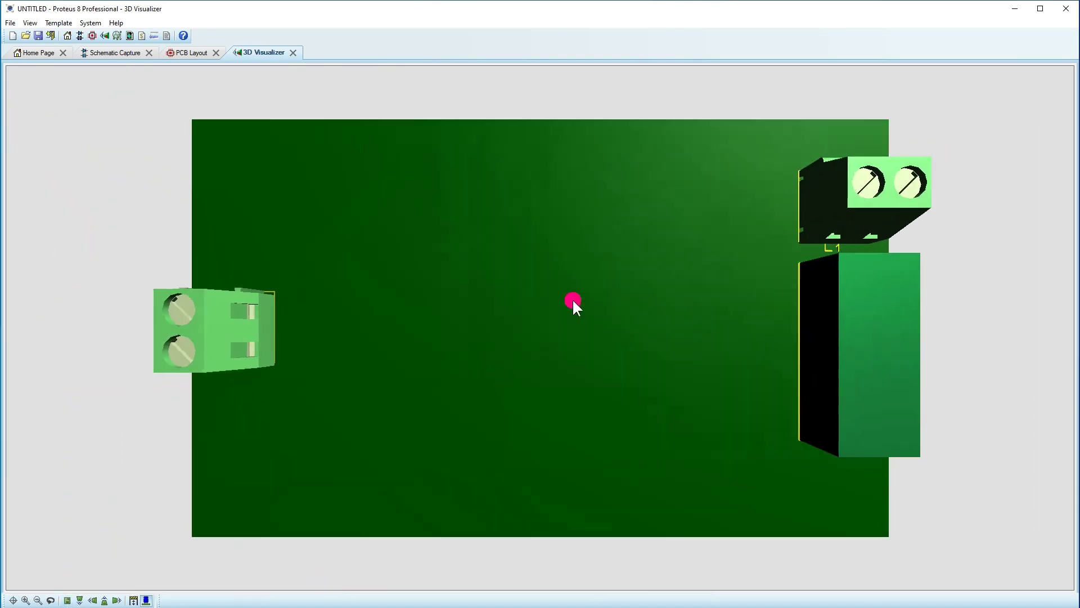
{"action": "middle_click", "coordinate": [572, 299]}
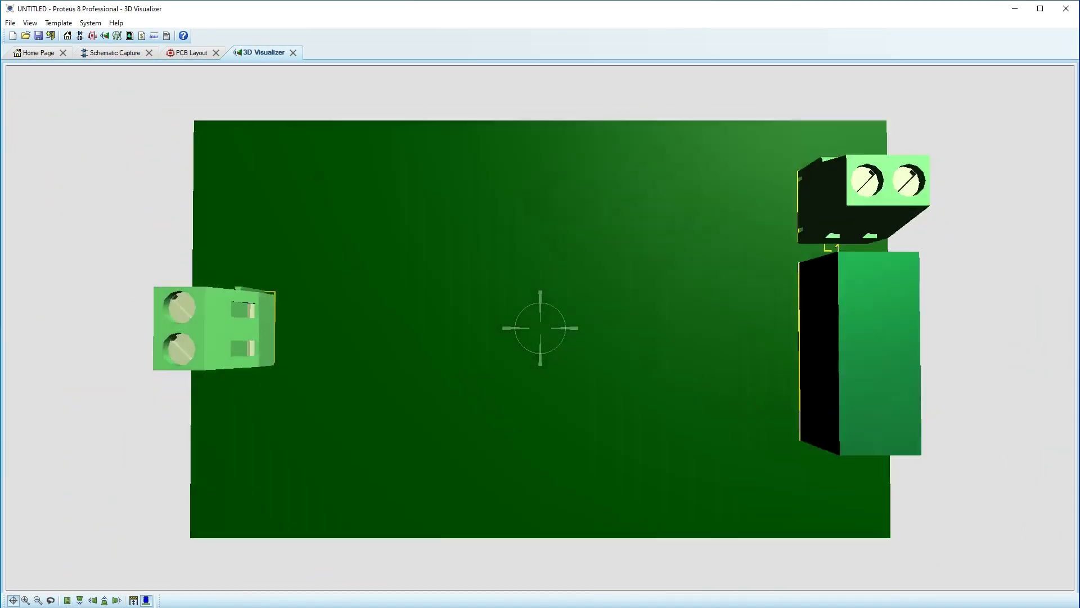
{"action": "left_click_drag", "start_coordinate": [540, 328], "coordinate": [540, 281]}
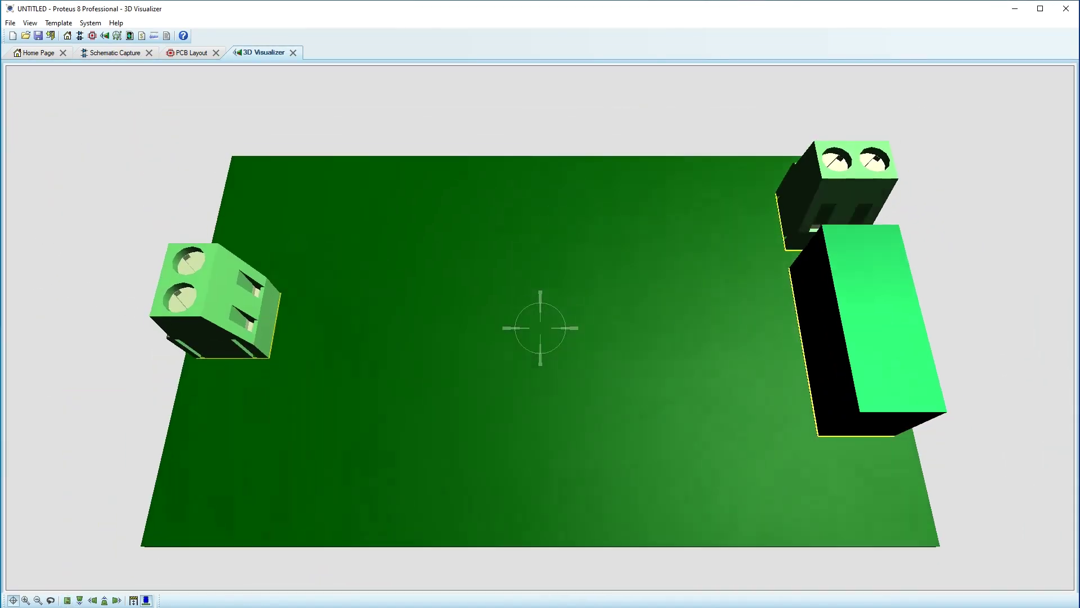
Switch to component placement in the PCB layout and consult the schematic before placing the transistors
{"action": "left_click", "coordinate": [191, 53]}
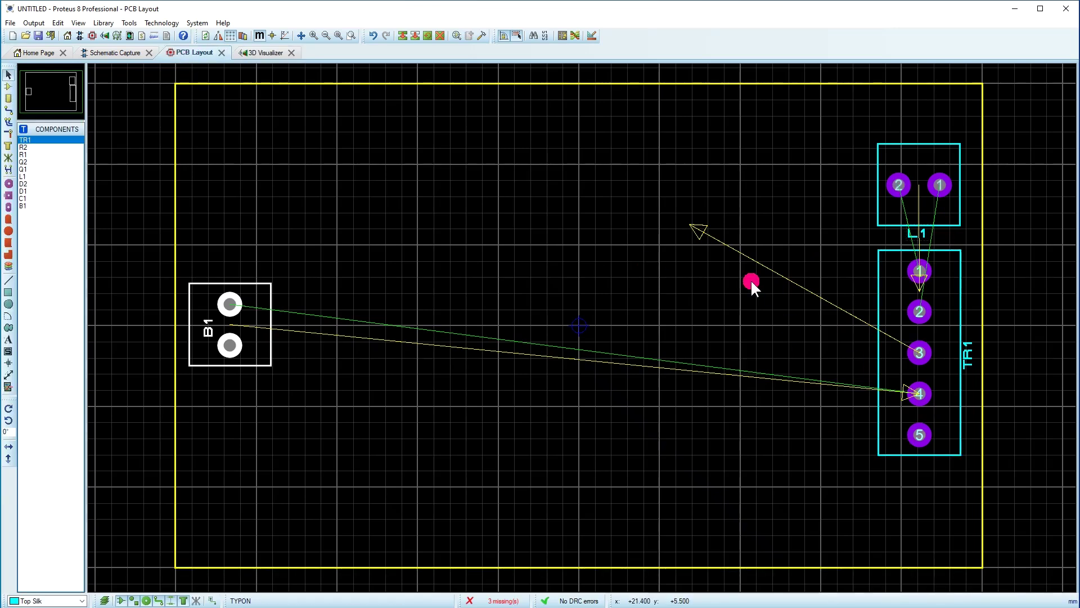
{"action": "left_click", "coordinate": [8, 89]}
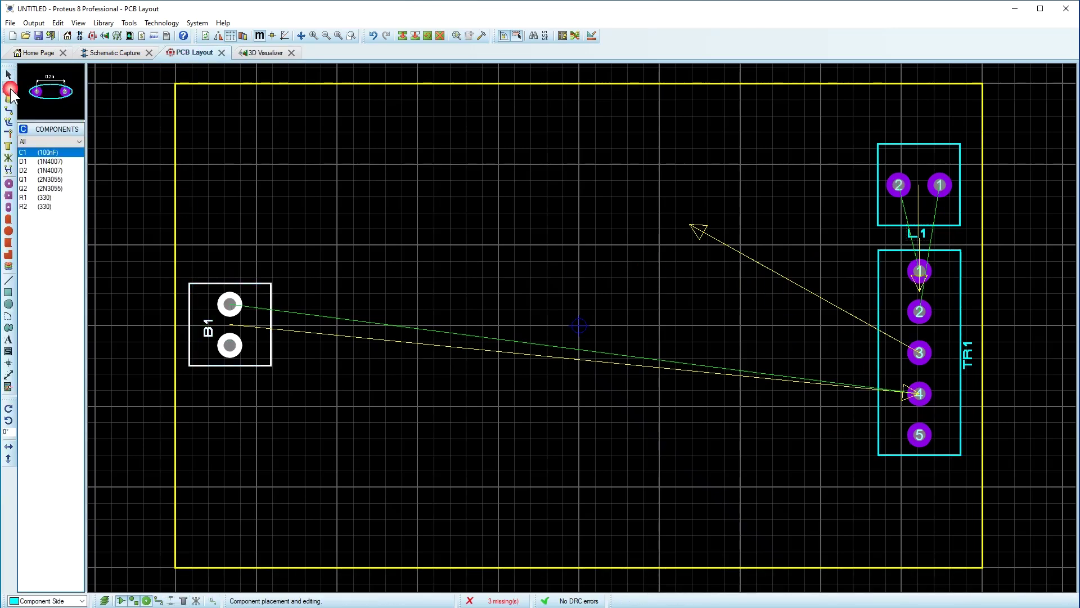
{"action": "left_click", "coordinate": [7, 168]}
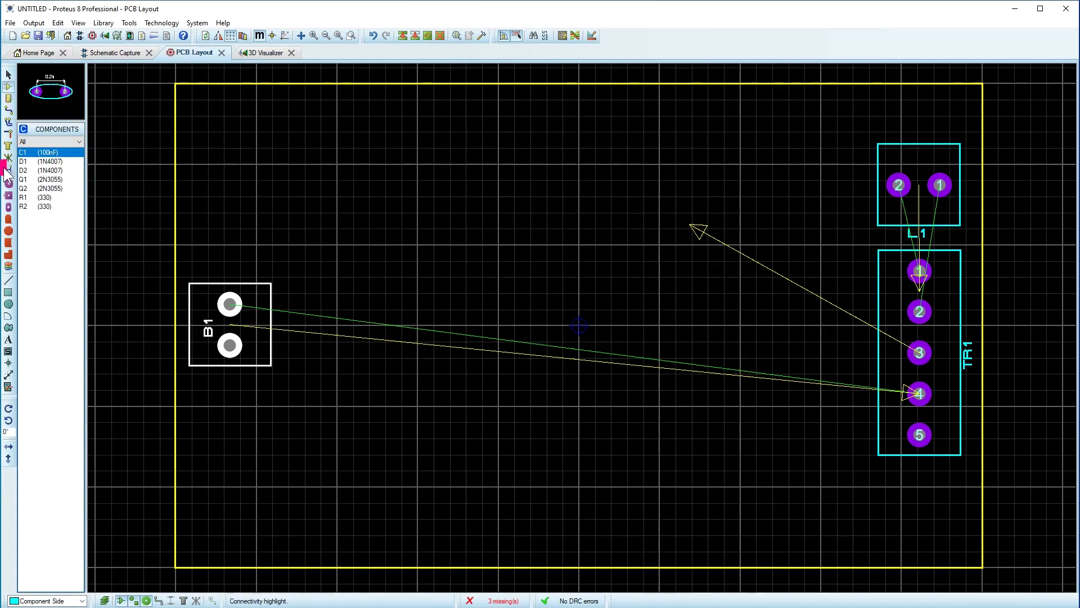
{"action": "left_click", "coordinate": [116, 54]}
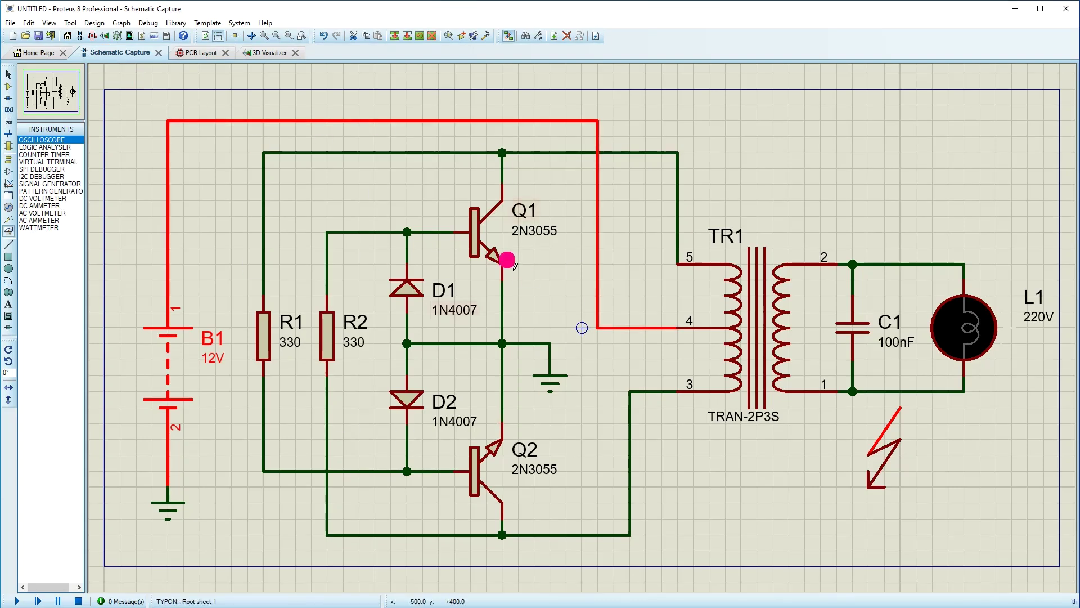
{"action": "left_click", "coordinate": [198, 53]}
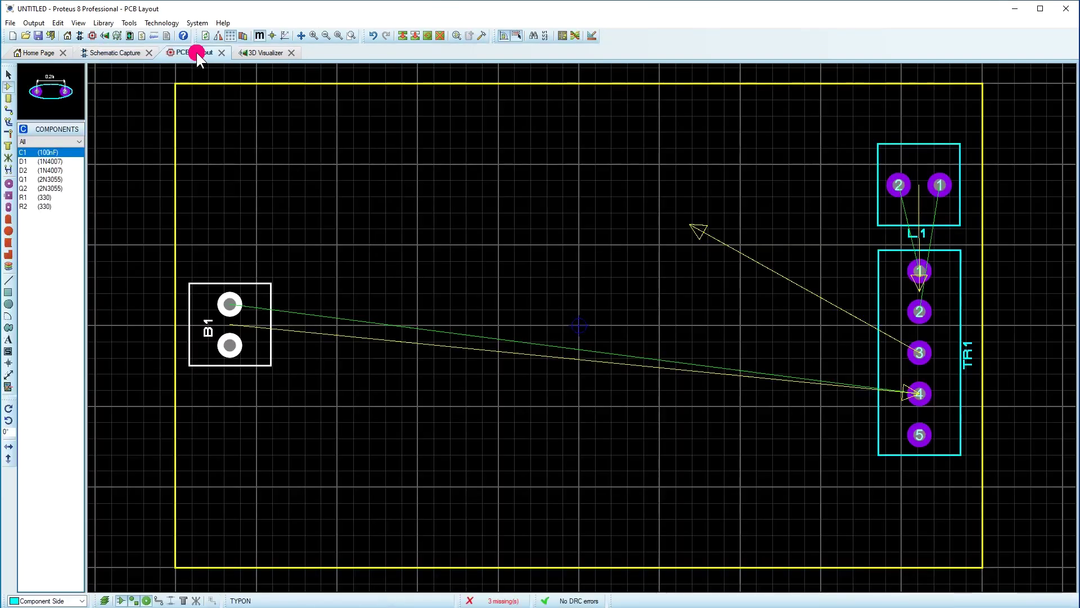
Place transistor Q1, rotated to 90°, in the upper middle of the board
{"action": "left_click", "coordinate": [27, 181]}
{"action": "left_click", "coordinate": [545, 222]}
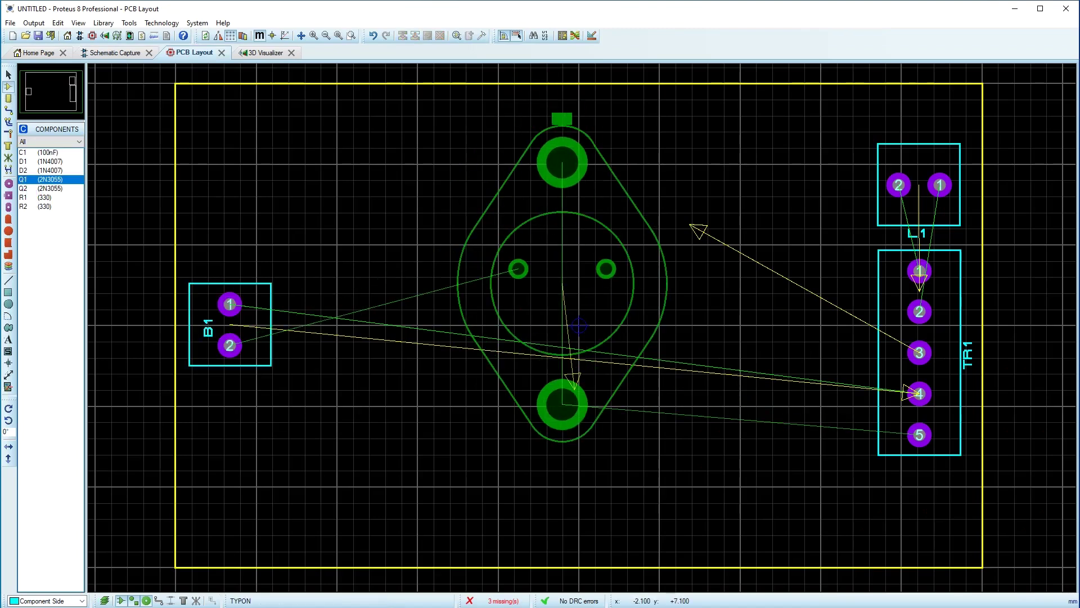
{"action": "key", "text": "KP_Add"}
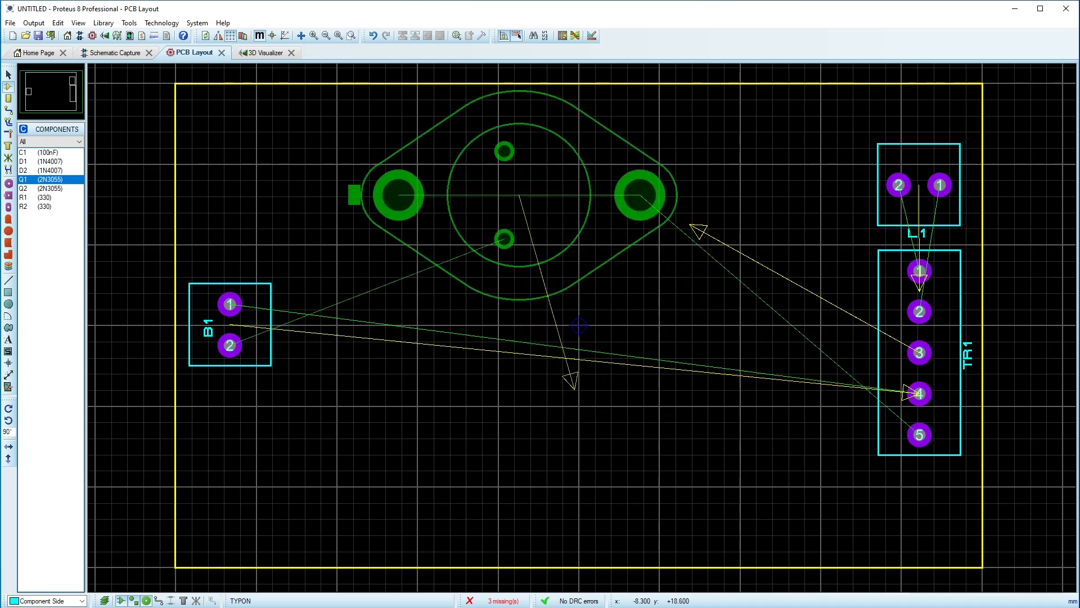
{"action": "left_click", "coordinate": [564, 227]}
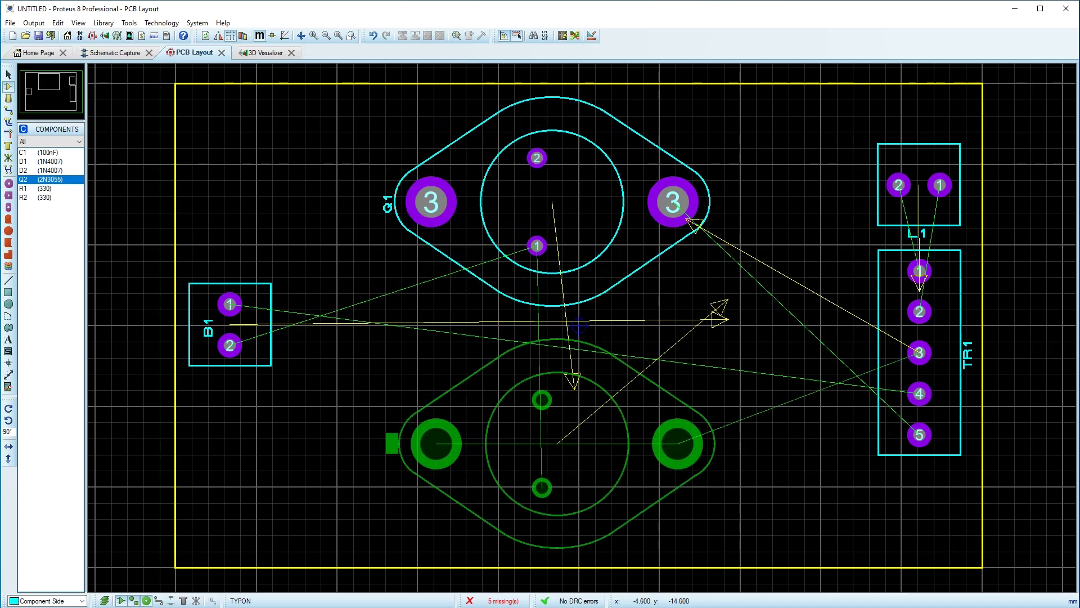
Place transistor Q2, rotated to 270°, directly below Q1 in the lower middle of the board
{"action": "key", "text": "KP_Add"}
{"action": "key", "text": "KP_Add"}
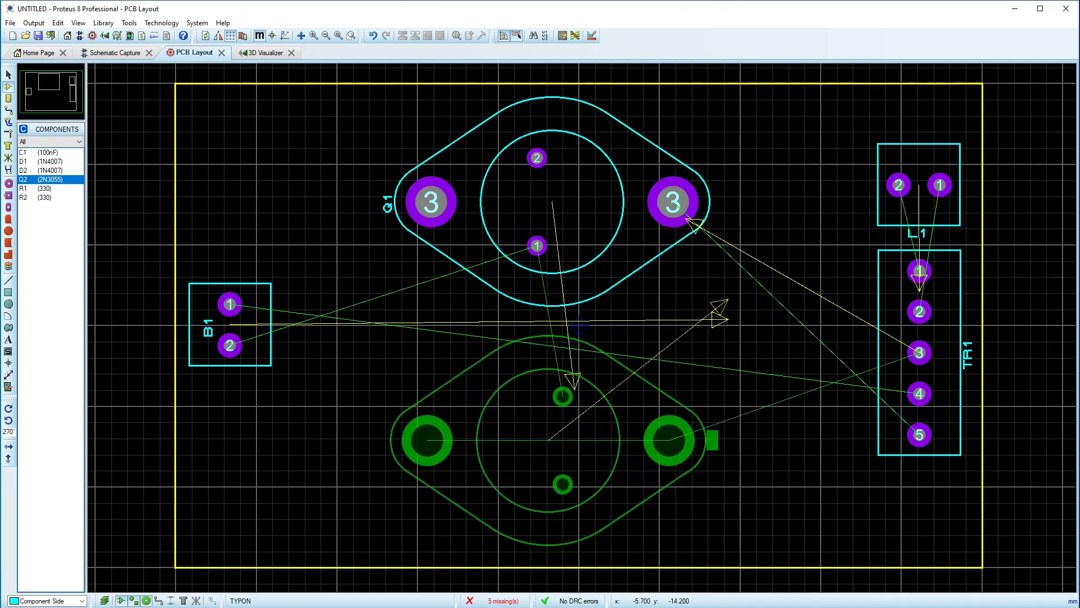
{"action": "left_click", "coordinate": [542, 449]}
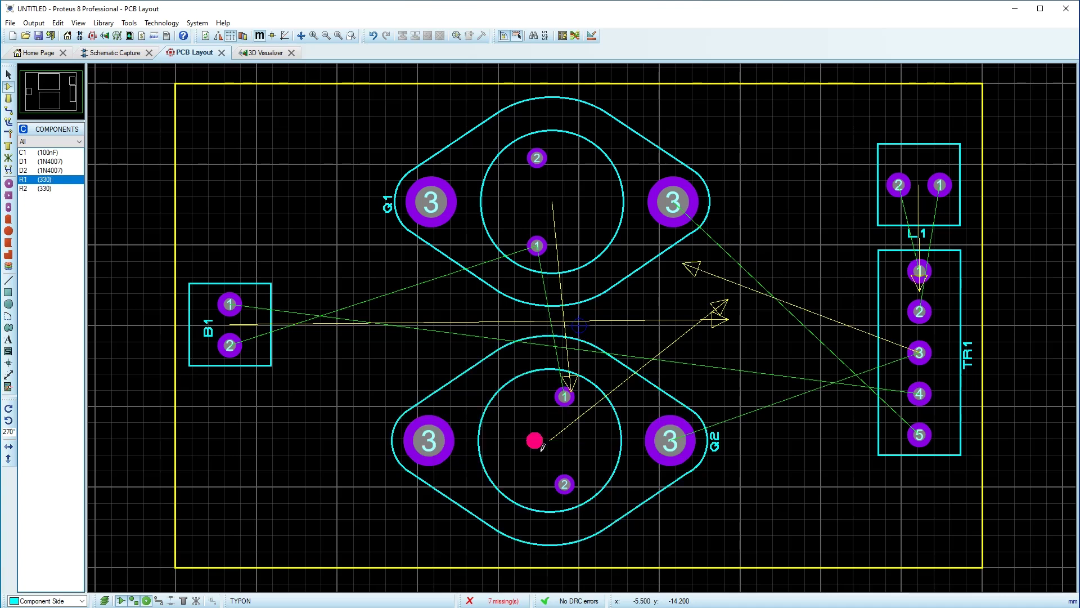
Inspect transistors Q1 and Q2 on the board in the 3D Visualizer and return to the PCB layout
{"action": "left_click", "coordinate": [262, 51]}
{"action": "middle_click", "coordinate": [414, 244]}
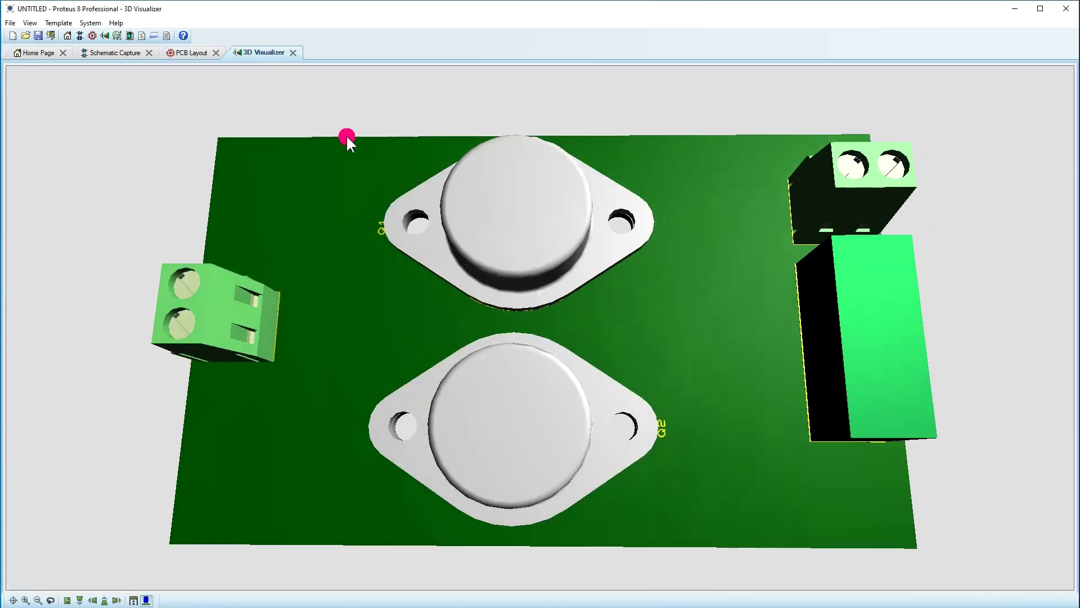
{"action": "left_click", "coordinate": [186, 52]}
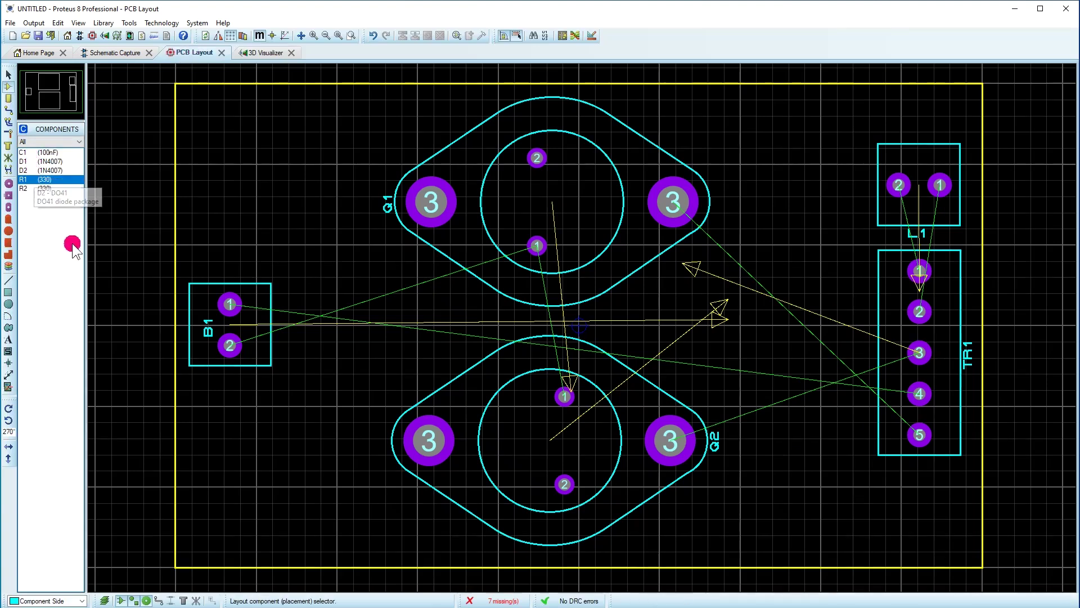
Place resistors R1 and R2 upright side by side between B1 and the transistors, with R2 nearer B1
{"action": "left_click", "coordinate": [355, 283]}
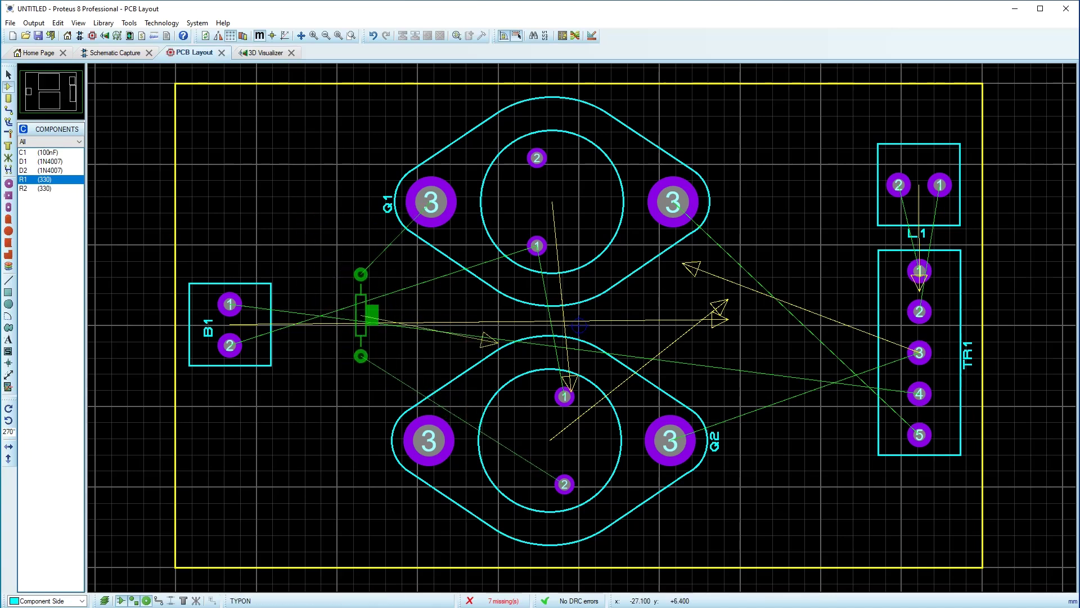
{"action": "left_click", "coordinate": [367, 278]}
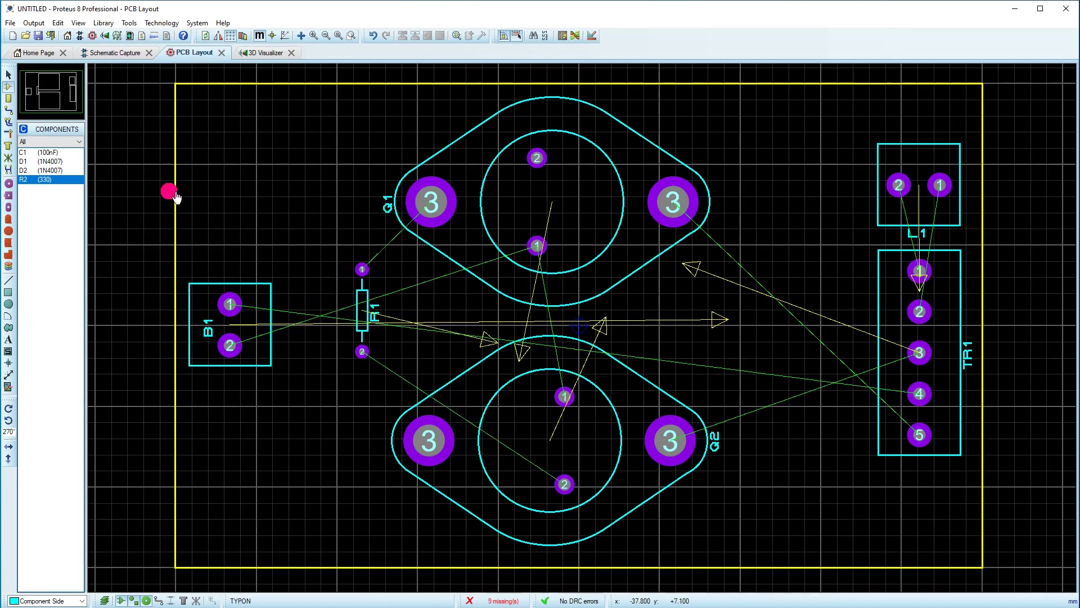
{"action": "left_click", "coordinate": [331, 230]}
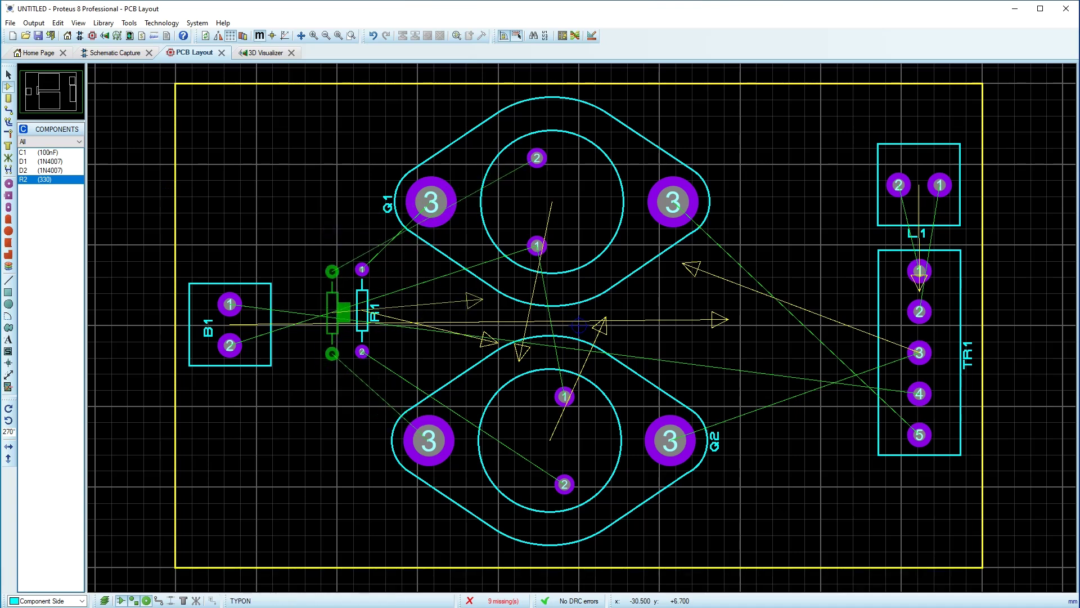
{"action": "left_click", "coordinate": [340, 305]}
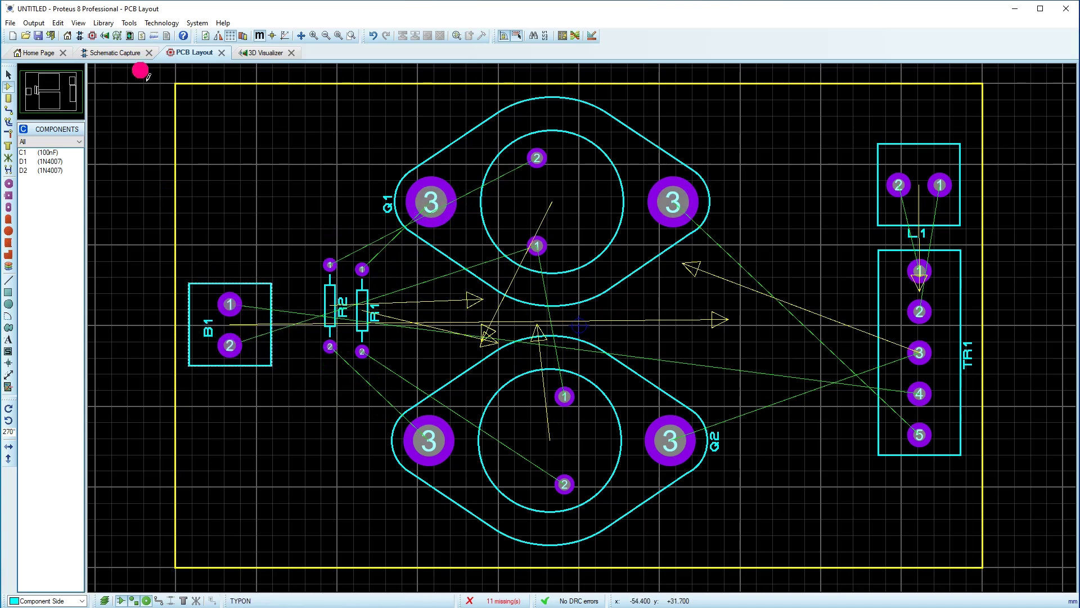
Check the component properties of battery B1 in the schematic
{"action": "left_click", "coordinate": [101, 54]}
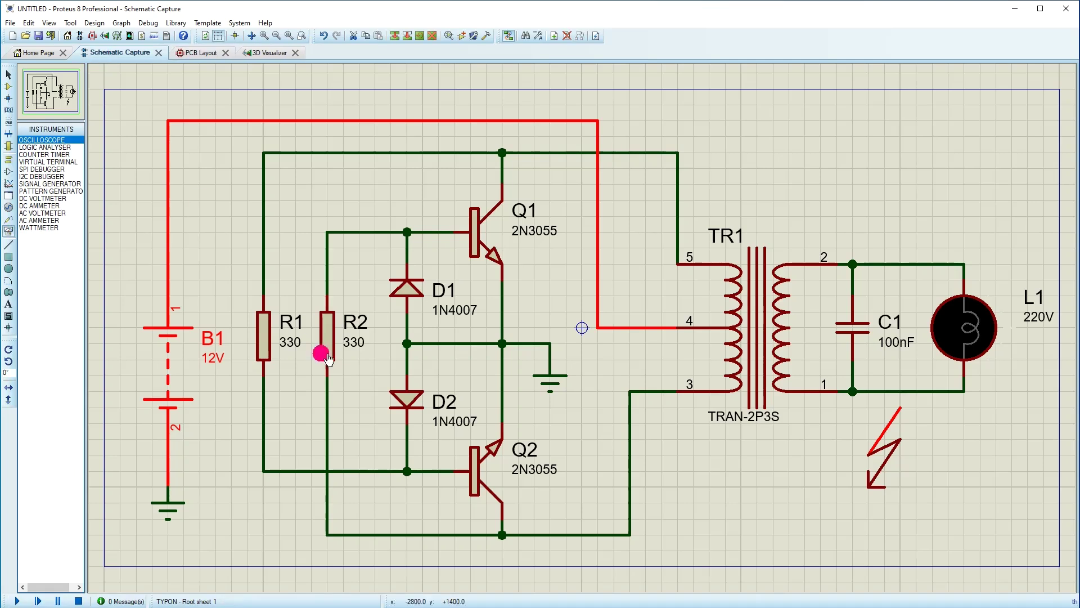
{"action": "double_click", "coordinate": [174, 360]}
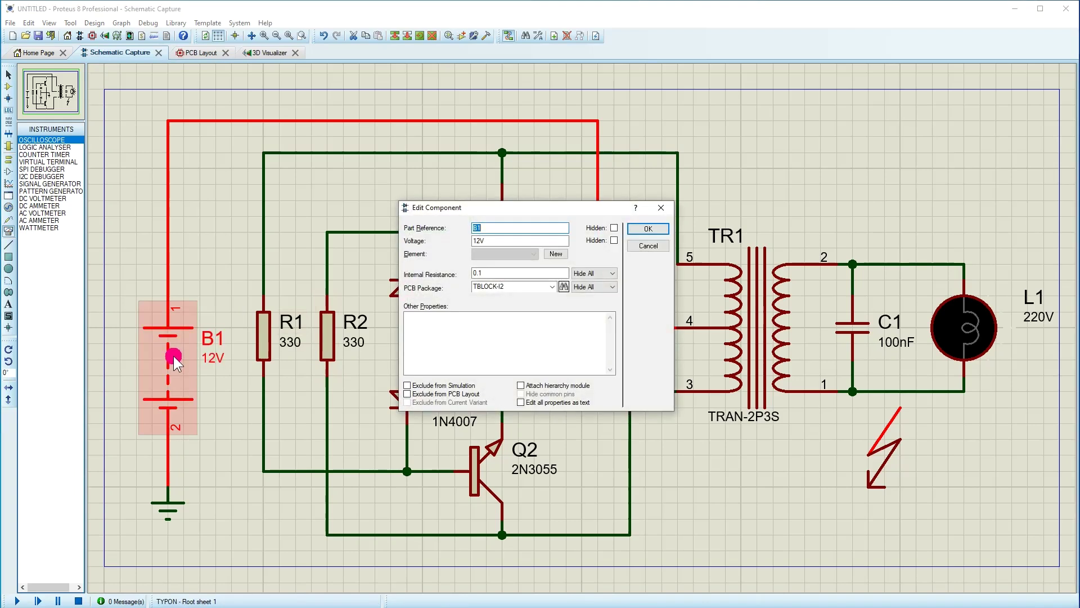
{"action": "left_click", "coordinate": [647, 228]}
Swap B1's pin assignment in the TBLOCK-I2 package to + on 2 and - on 1, and update the devices in the design
{"action": "right_click", "coordinate": [172, 338]}
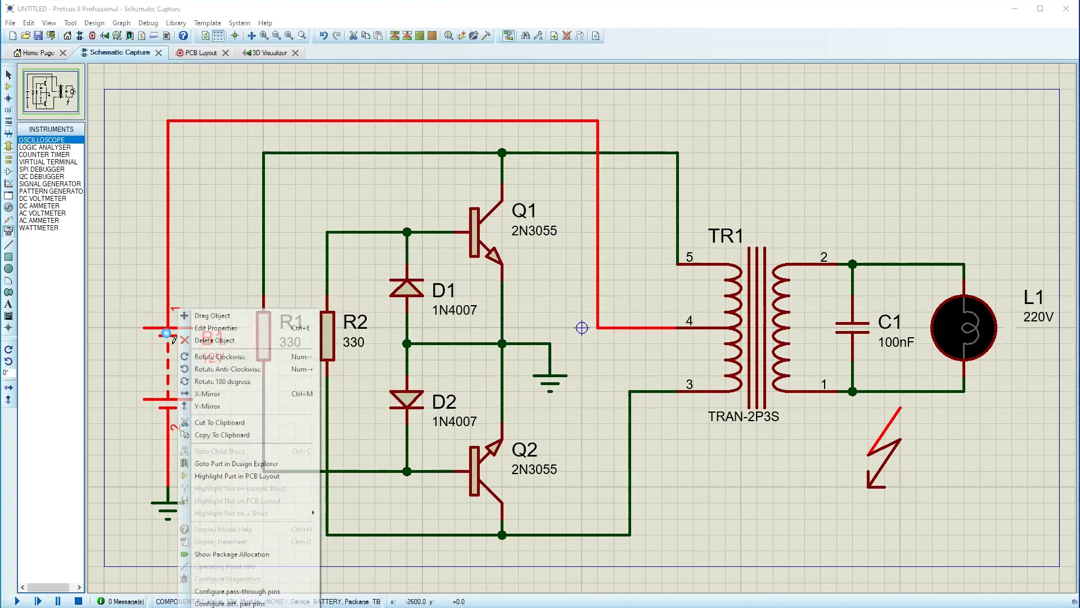
{"action": "left_click", "coordinate": [196, 606]}
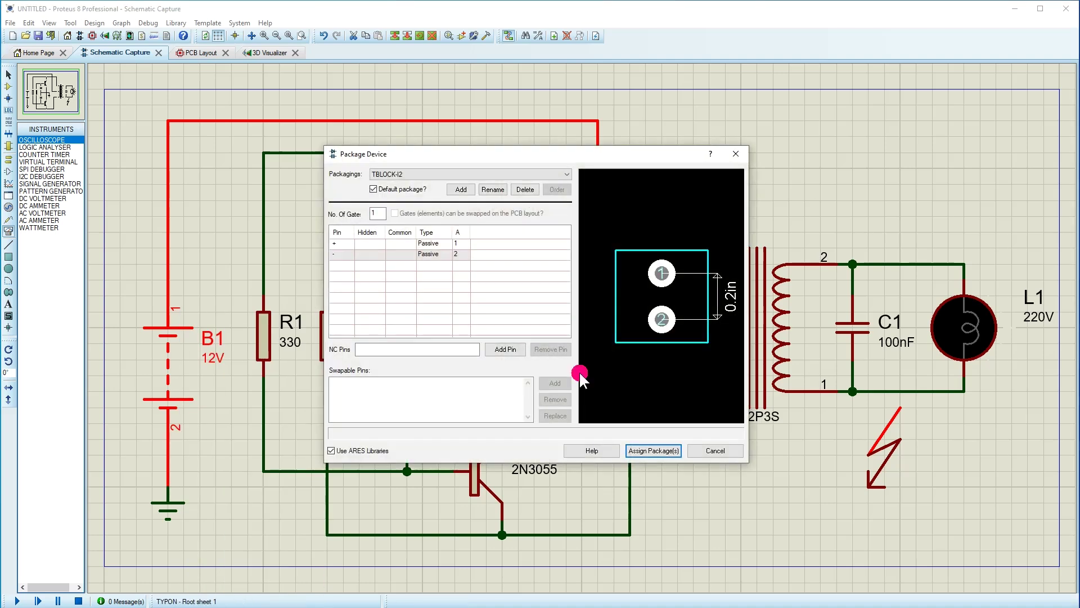
{"action": "left_click", "coordinate": [662, 331]}
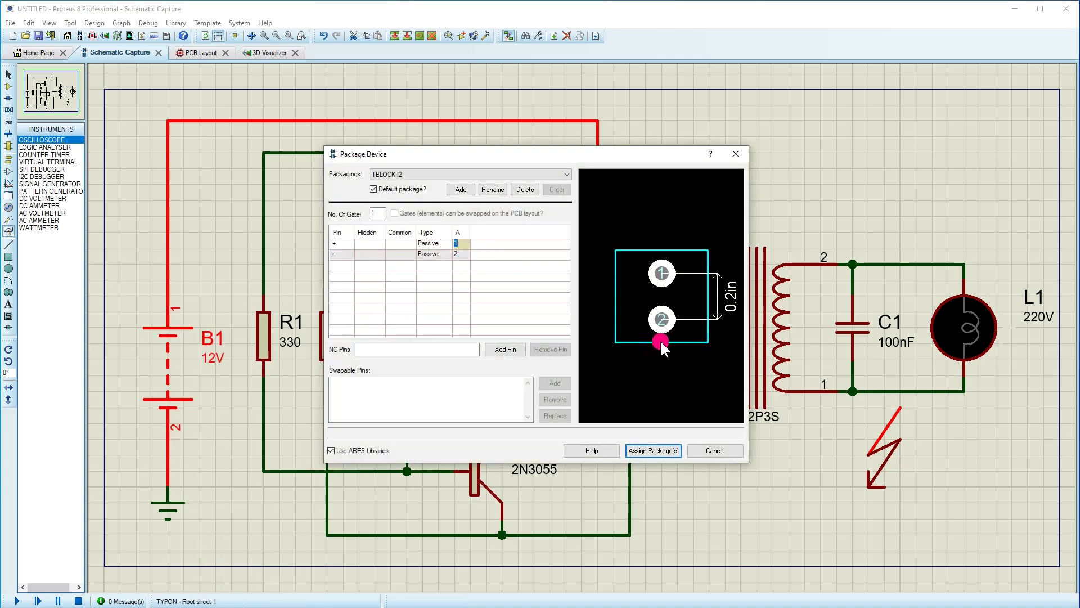
{"action": "left_click", "coordinate": [471, 257]}
{"action": "left_click", "coordinate": [662, 273]}
{"action": "left_click", "coordinate": [653, 450]}
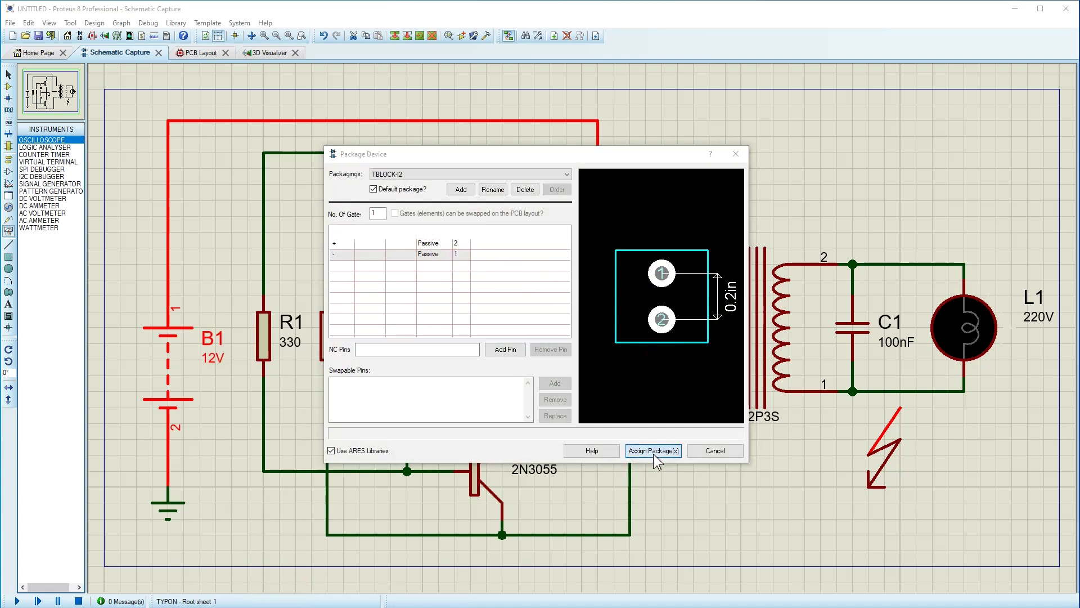
{"action": "left_click", "coordinate": [538, 379]}
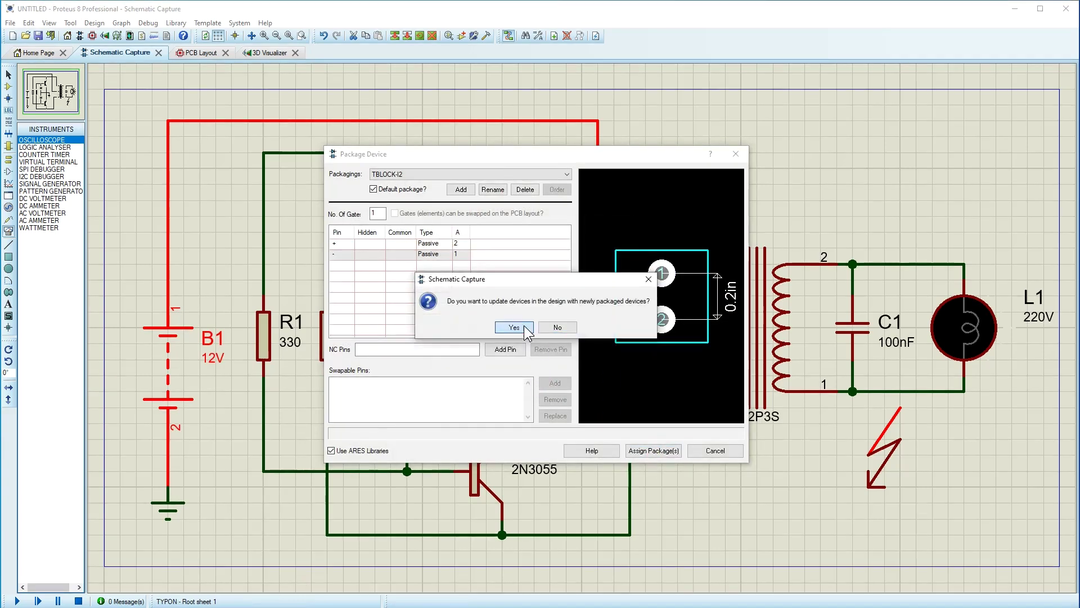
{"action": "left_click", "coordinate": [523, 326]}
Return to the PCB layout and shift resistors R1 and R2 together slightly towards B1
{"action": "left_click", "coordinate": [192, 51]}
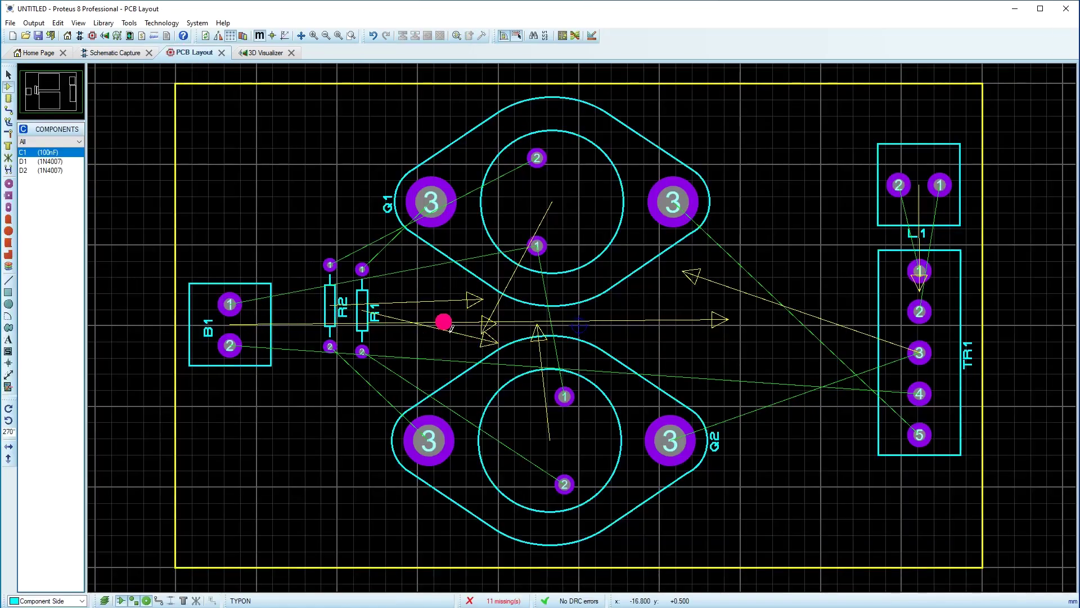
{"action": "left_click_drag", "start_coordinate": [294, 243], "coordinate": [405, 374]}
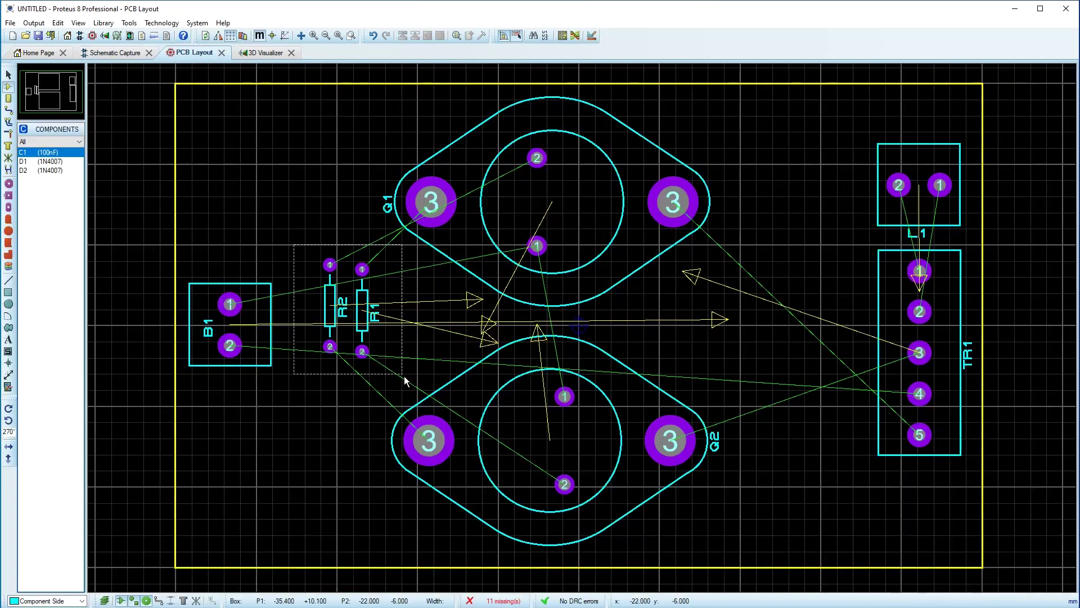
{"action": "left_click_drag", "start_coordinate": [359, 313], "coordinate": [349, 313]}
{"action": "left_click", "coordinate": [330, 225]}
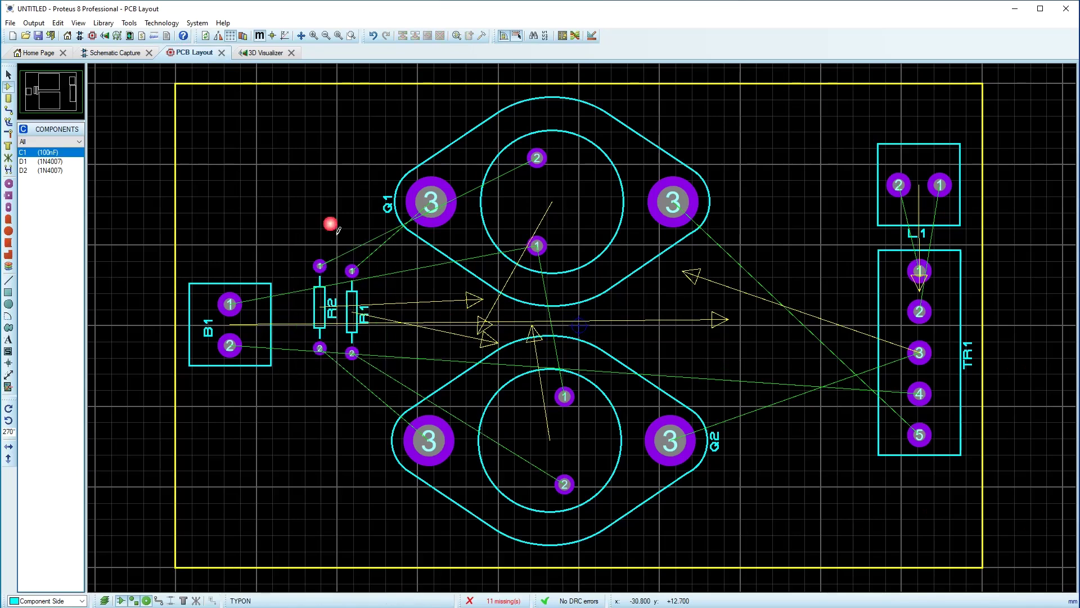
Place capacitor C1 beside pins 1 and 2 of TR1, and diodes D1 and D2, rotated to 180°, stacked above B1
{"action": "left_click", "coordinate": [25, 152]}
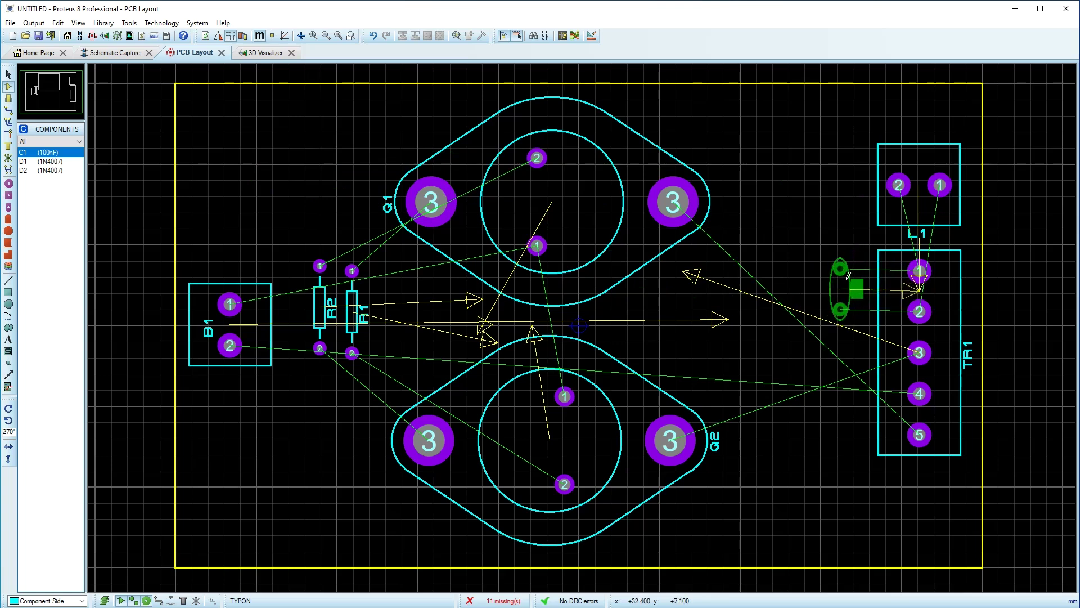
{"action": "left_click", "coordinate": [855, 288]}
{"action": "left_click", "coordinate": [25, 152]}
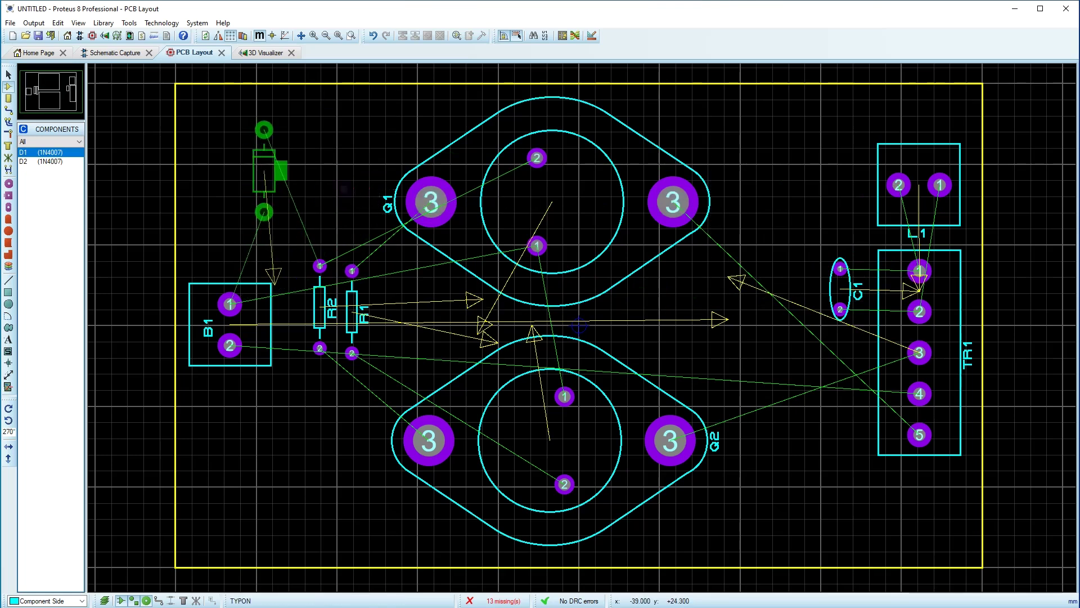
{"action": "key", "text": "KP_Add"}
{"action": "key", "text": "KP_Add"}
{"action": "key", "text": "KP_Add"}
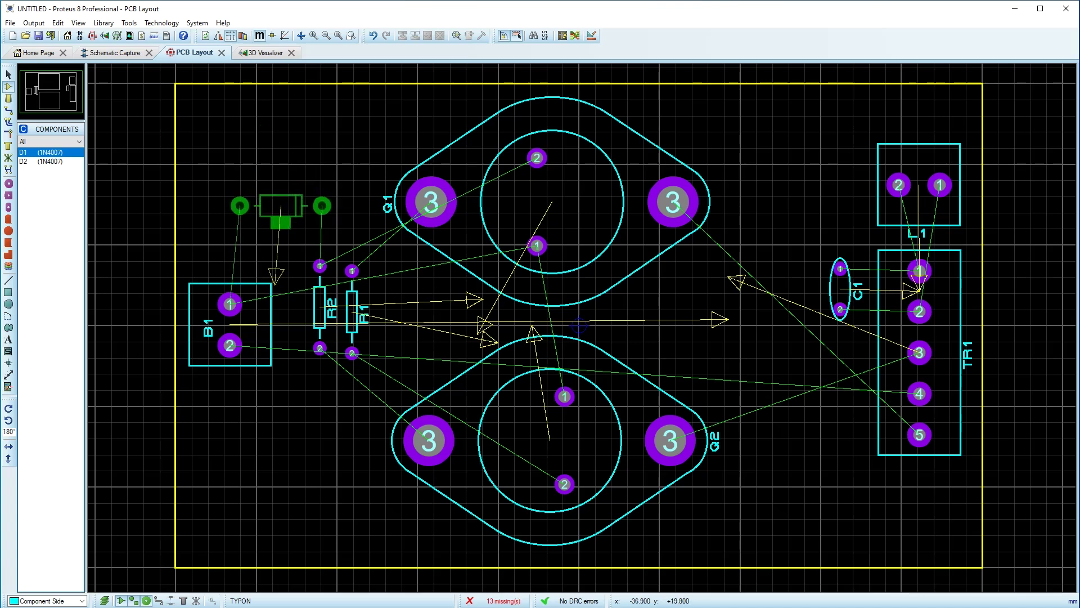
{"action": "left_click", "coordinate": [281, 212]}
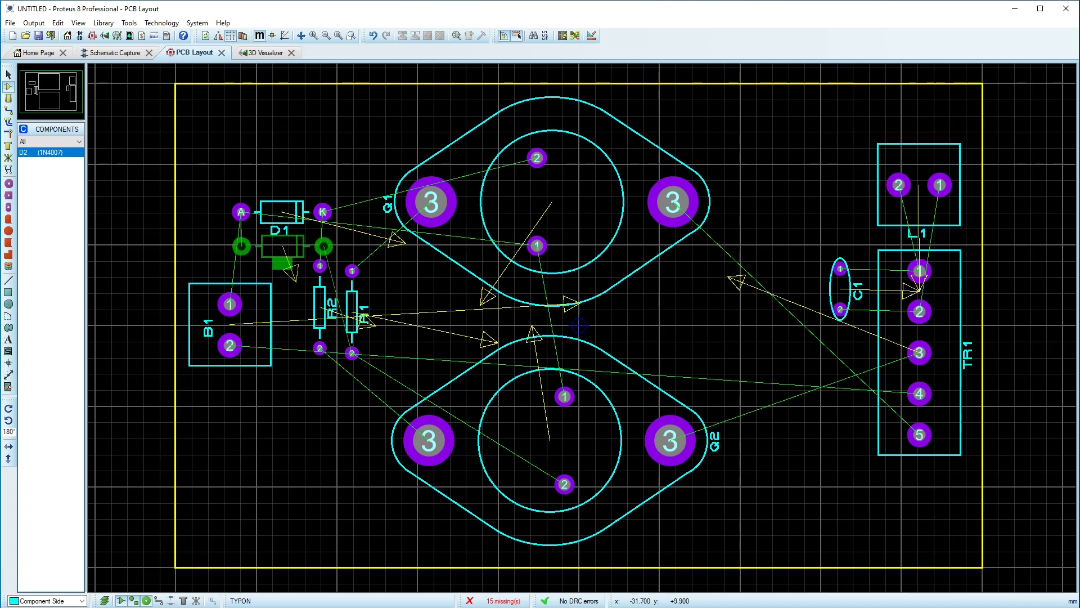
{"action": "left_click", "coordinate": [282, 246]}
Move diodes D1 and D2 slightly up and resistors R1 and R2 slightly down to space them apart
{"action": "left_click_drag", "start_coordinate": [204, 167], "coordinate": [382, 295]}
{"action": "left_click_drag", "start_coordinate": [316, 249], "coordinate": [402, 390]}
{"action": "left_click", "coordinate": [388, 256]}
{"action": "left_click_drag", "start_coordinate": [366, 344], "coordinate": [366, 358]}
{"action": "left_click", "coordinate": [434, 290]}
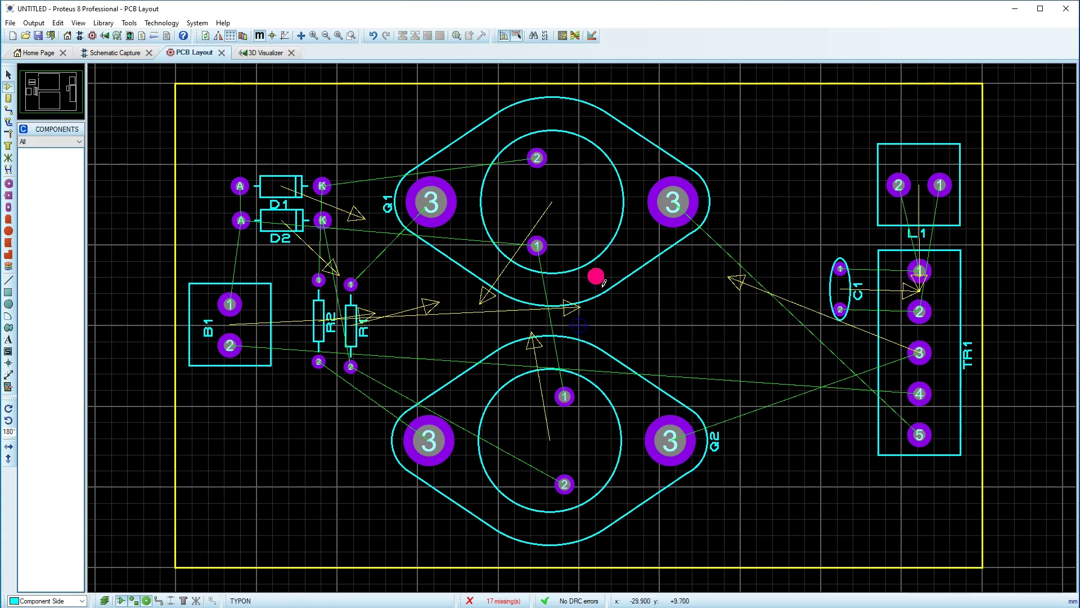
Inspect the fully populated board in the 3D Visualizer from above
{"action": "left_click", "coordinate": [265, 52]}
{"action": "left_click", "coordinate": [474, 238]}
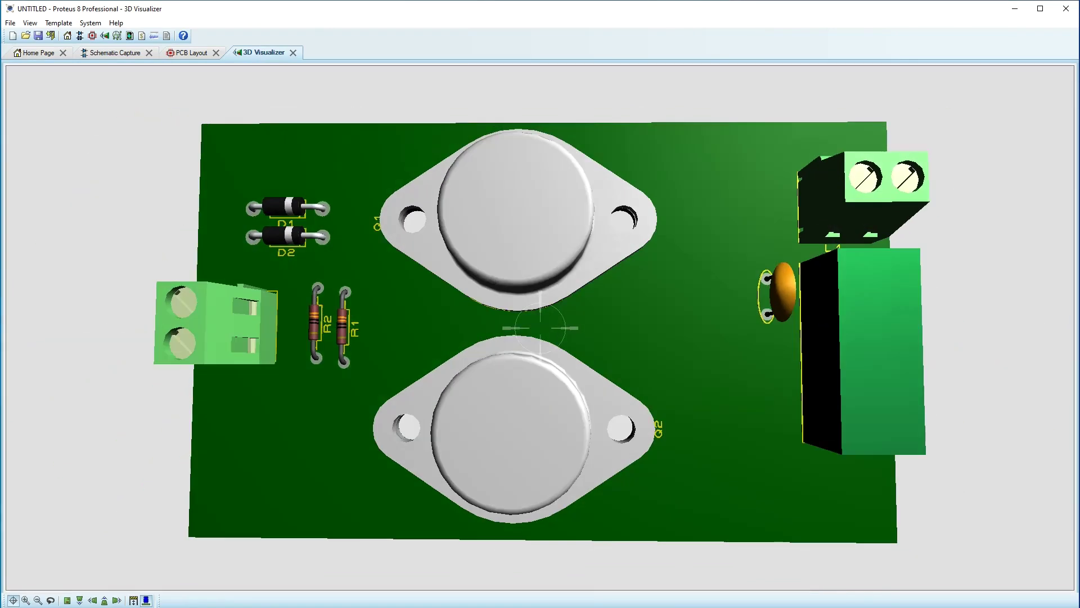
{"action": "left_click", "coordinate": [243, 81]}
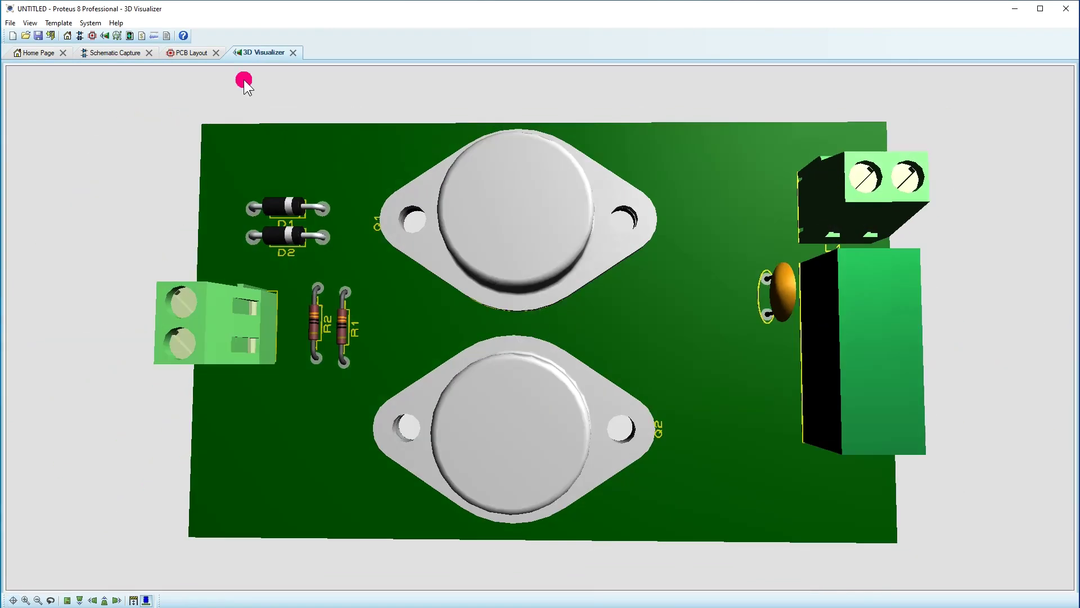
Return to the PCB layout and switch to circular through-hole pad placement
{"action": "left_click", "coordinate": [180, 53]}
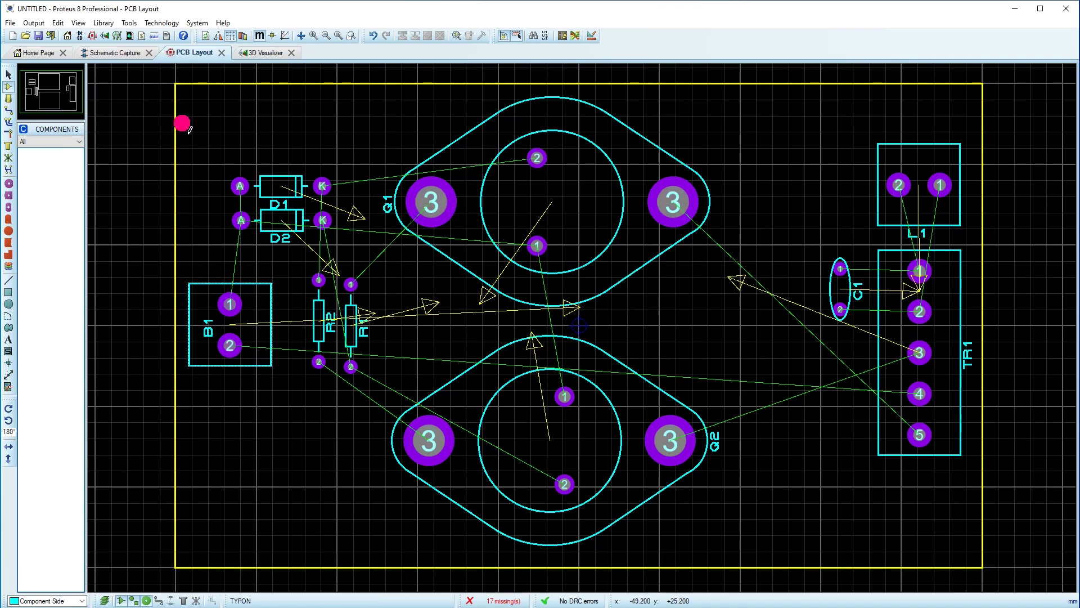
{"action": "left_click", "coordinate": [9, 184]}
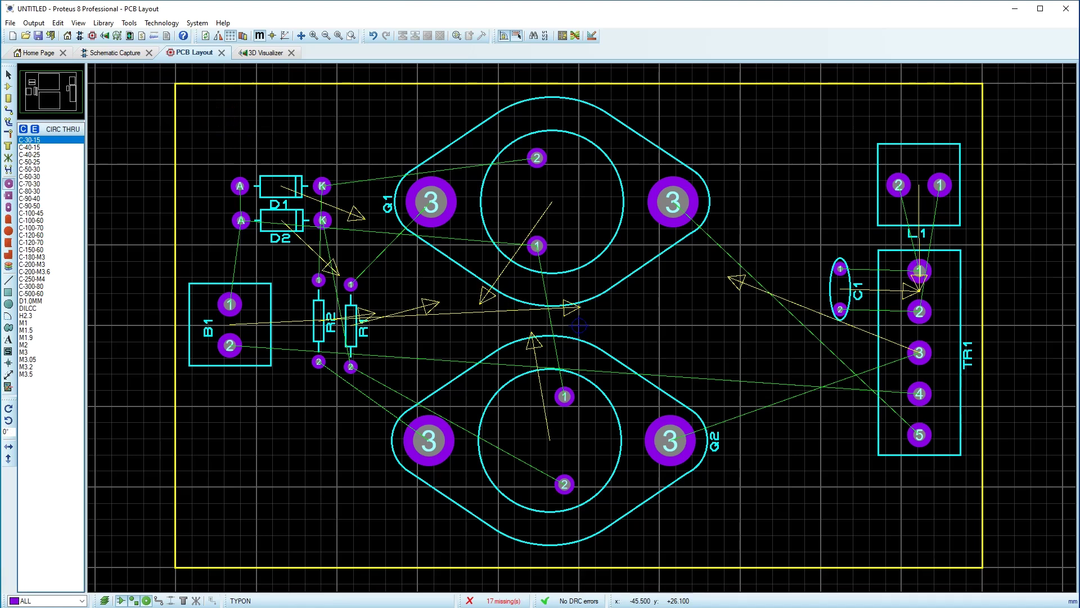
{"action": "left_click", "coordinate": [207, 112]}
{"action": "right_click", "coordinate": [208, 112]}
{"action": "key", "text": "Escape"}
{"action": "left_click_drag", "start_coordinate": [217, 118], "coordinate": [180, 37]}
Auto-route all connections on the board using the default basic schedule
{"action": "left_click", "coordinate": [161, 23]}
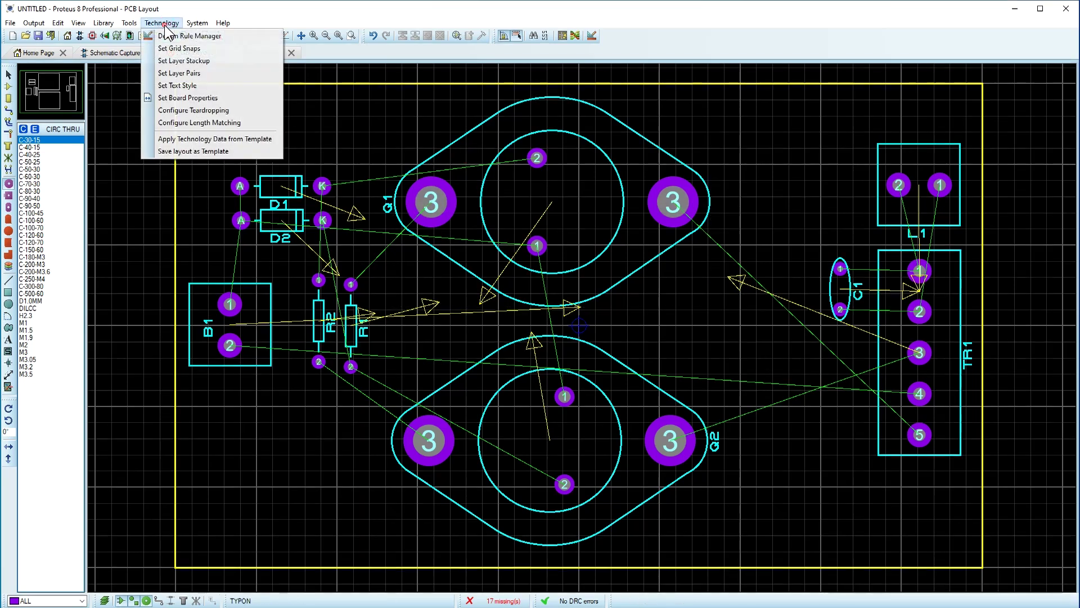
{"action": "left_click", "coordinate": [162, 23]}
{"action": "left_click", "coordinate": [129, 23]}
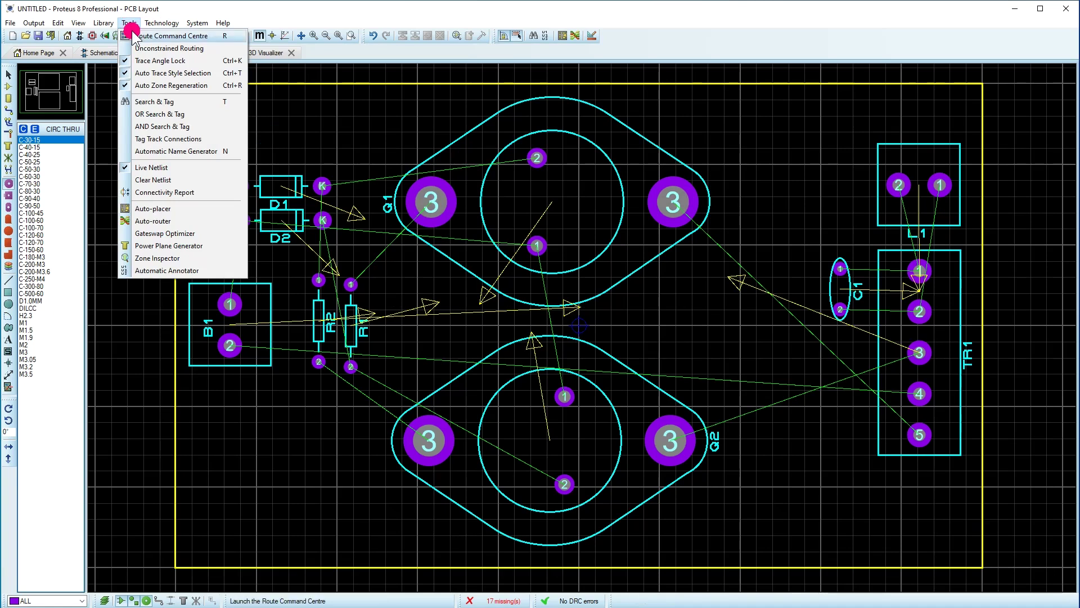
{"action": "left_click", "coordinate": [161, 223]}
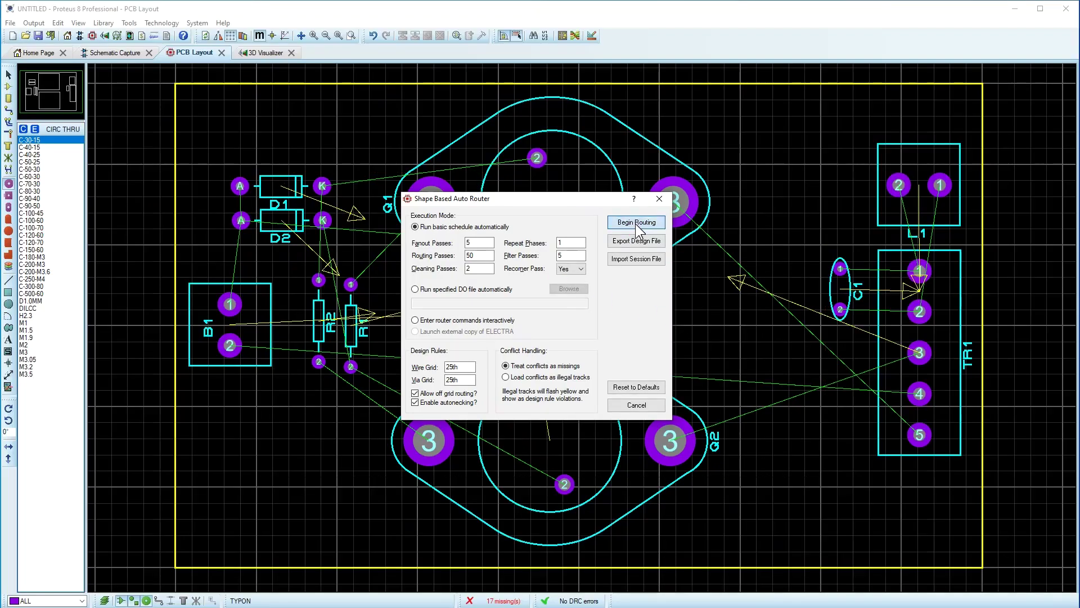
{"action": "left_click", "coordinate": [637, 222]}
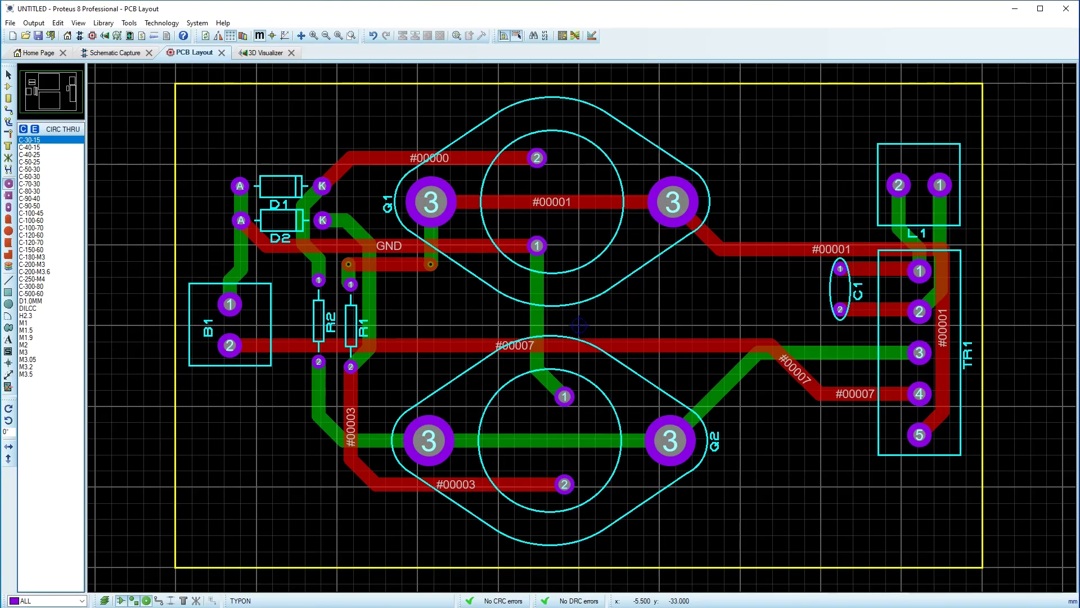
Inspect the auto-routed traces on the board in the 3D Visualizer
{"action": "left_click", "coordinate": [516, 299]}
{"action": "left_click", "coordinate": [254, 52]}
{"action": "middle_click", "coordinate": [429, 245]}
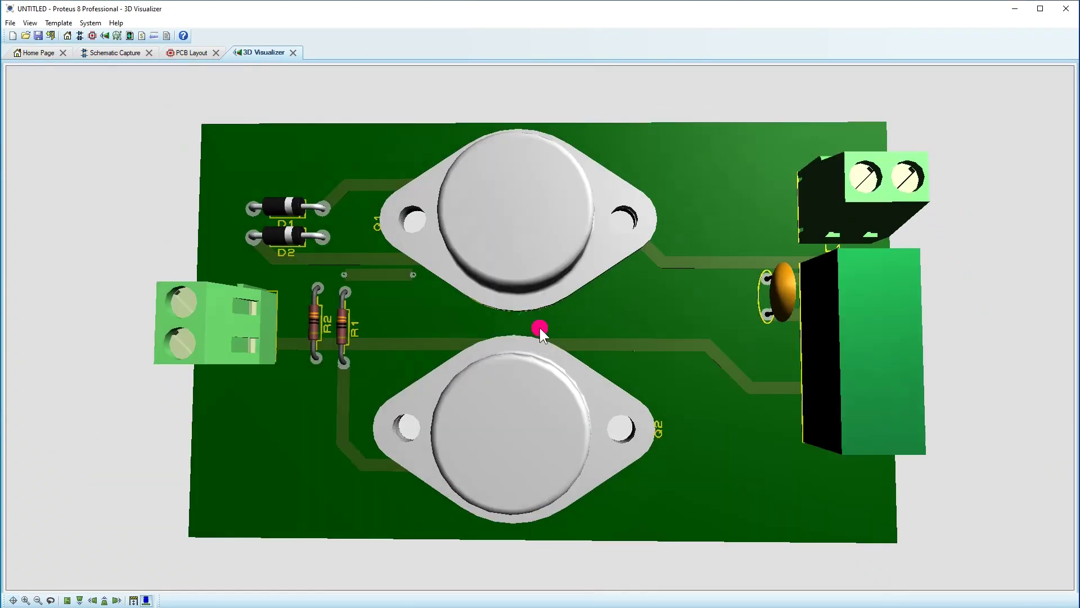
Return to the PCB layout and generate a GND=POWER power plane on Bottom Copper with the DEFAULT boundary
{"action": "left_click", "coordinate": [191, 49]}
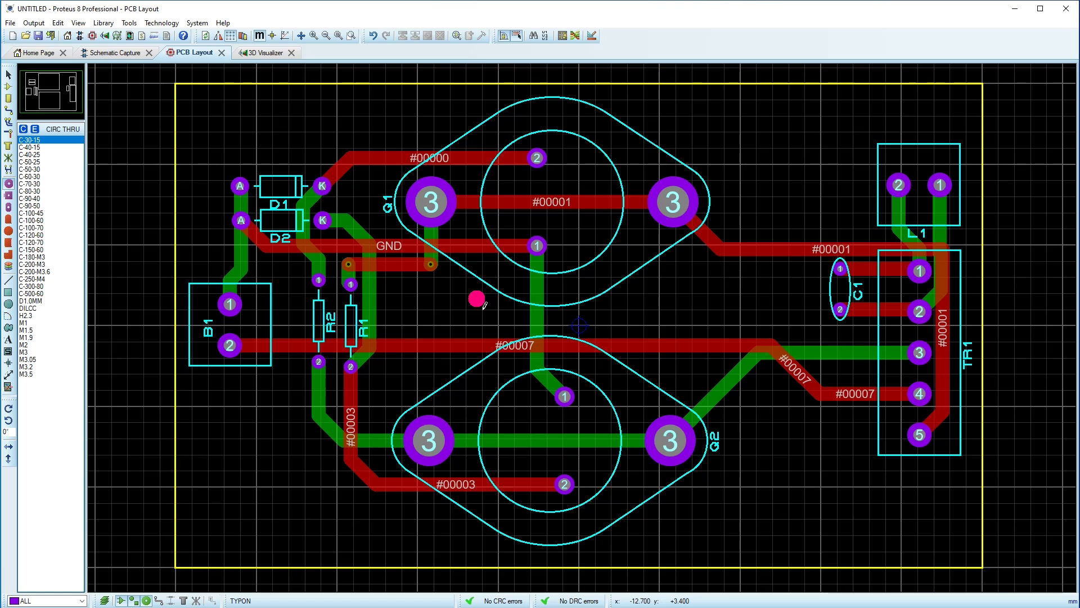
{"action": "left_click", "coordinate": [155, 23]}
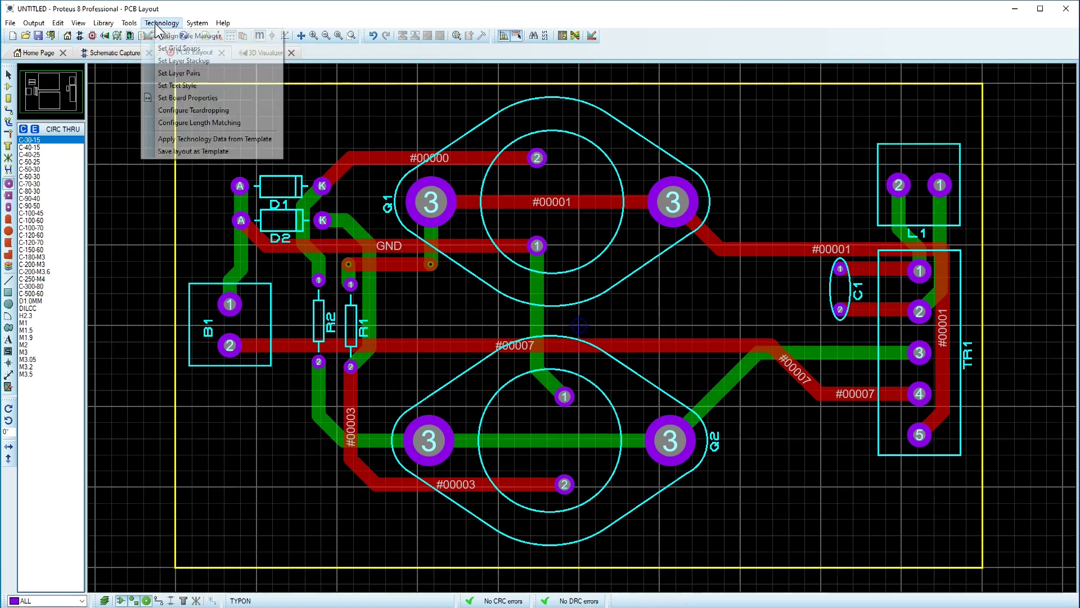
{"action": "mouse_move", "coordinate": [126, 23]}
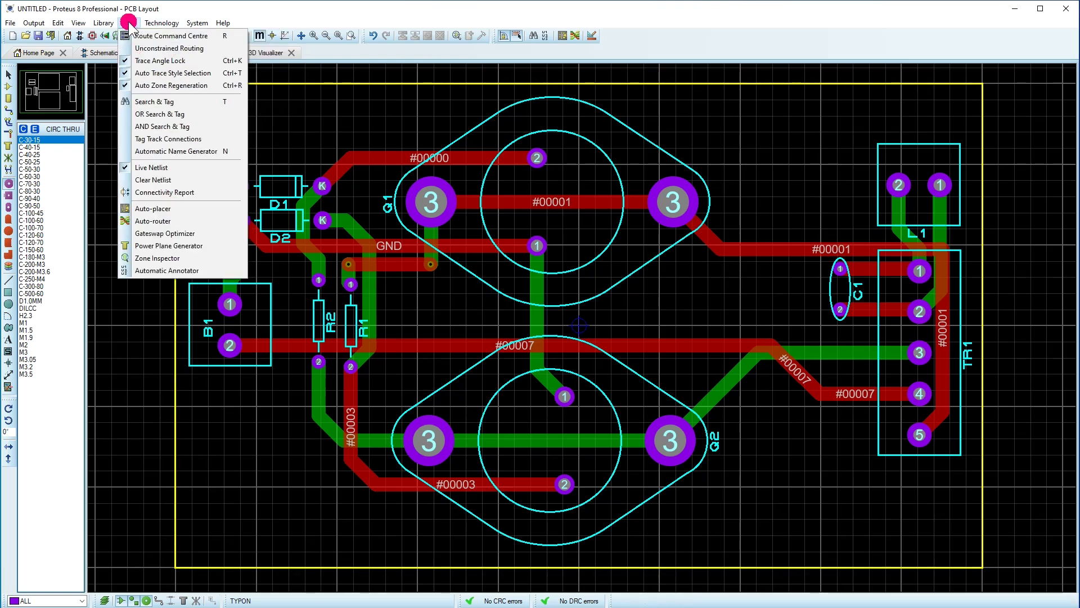
{"action": "left_click", "coordinate": [159, 247]}
{"action": "left_click", "coordinate": [539, 288]}
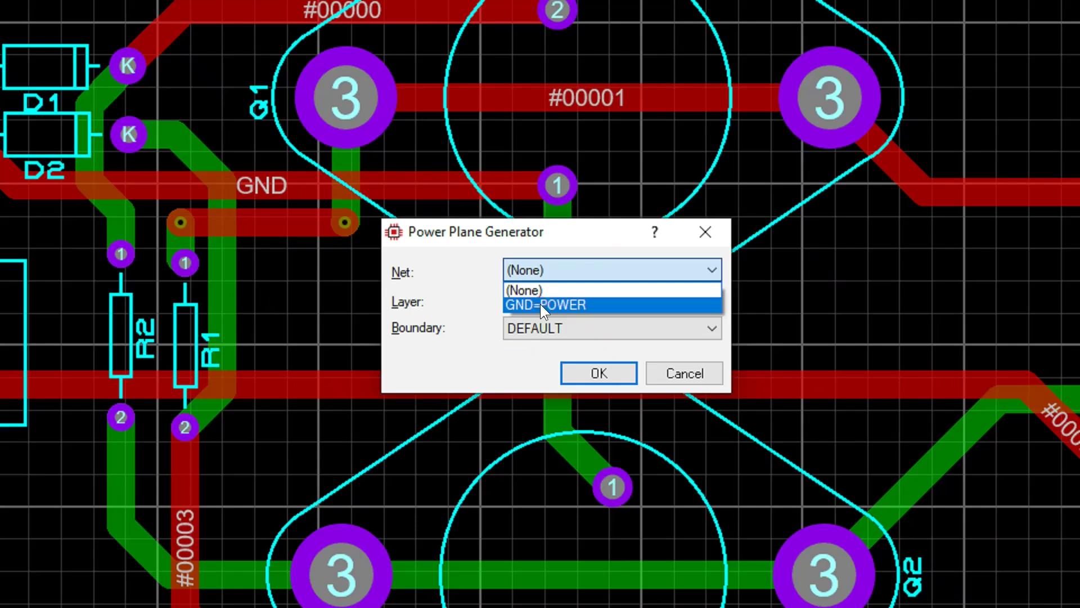
{"action": "left_click", "coordinate": [530, 306]}
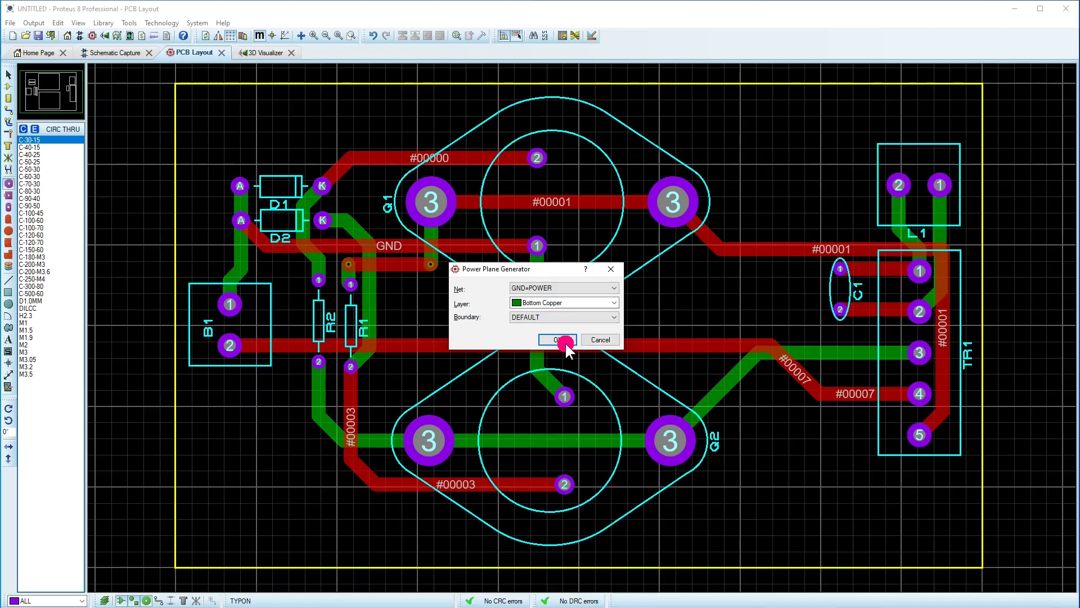
{"action": "left_click", "coordinate": [599, 373]}
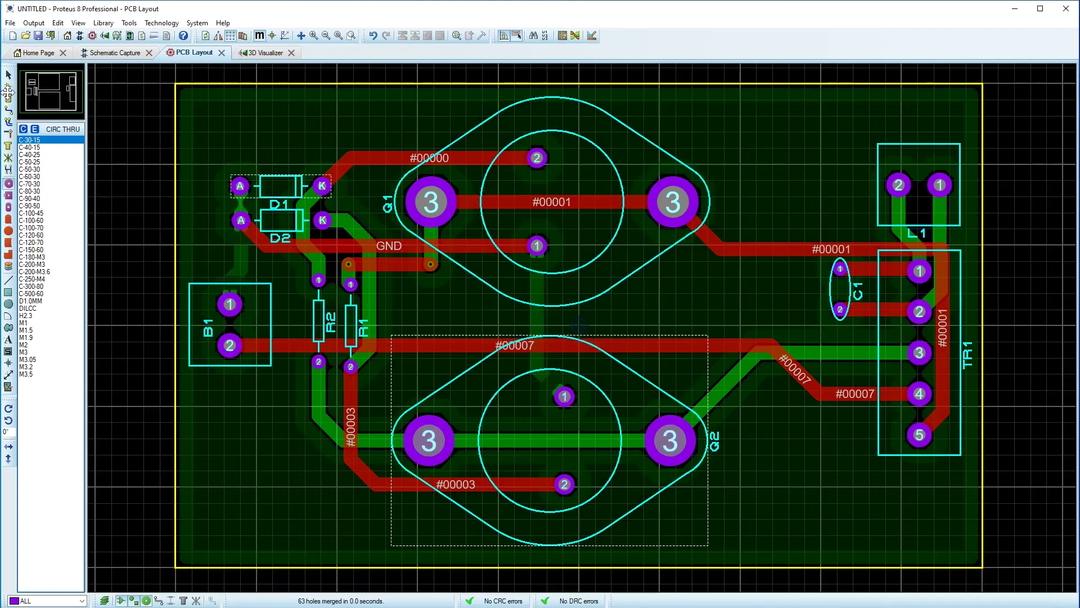
Edit the ground zone to use the Normal colour and a clearance of 30th
{"action": "left_click", "coordinate": [8, 73]}
{"action": "left_click", "coordinate": [234, 220]}
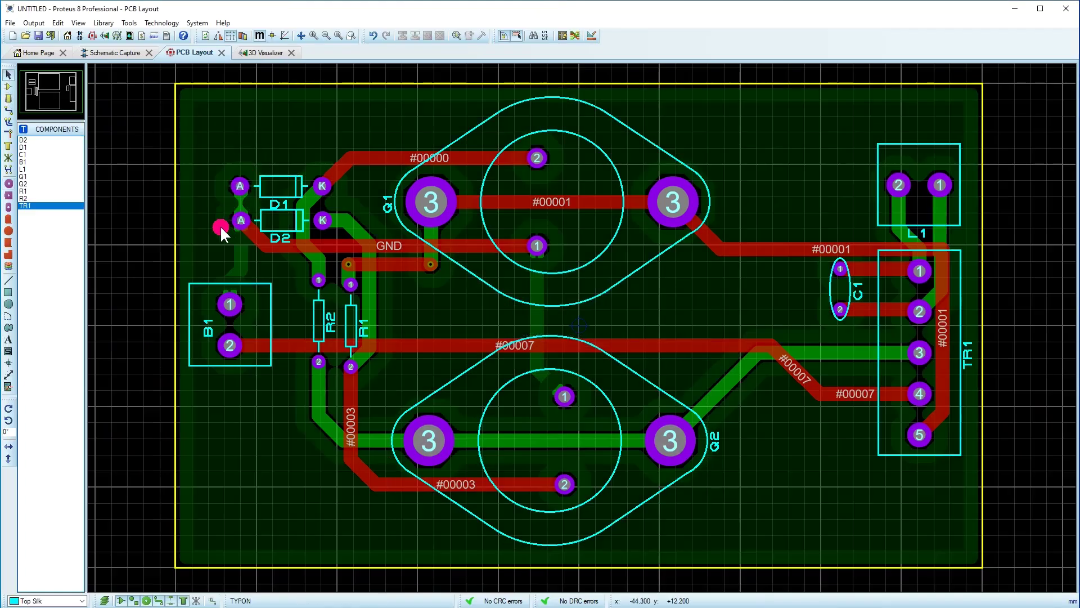
{"action": "left_click", "coordinate": [185, 120]}
{"action": "double_click", "coordinate": [192, 125]}
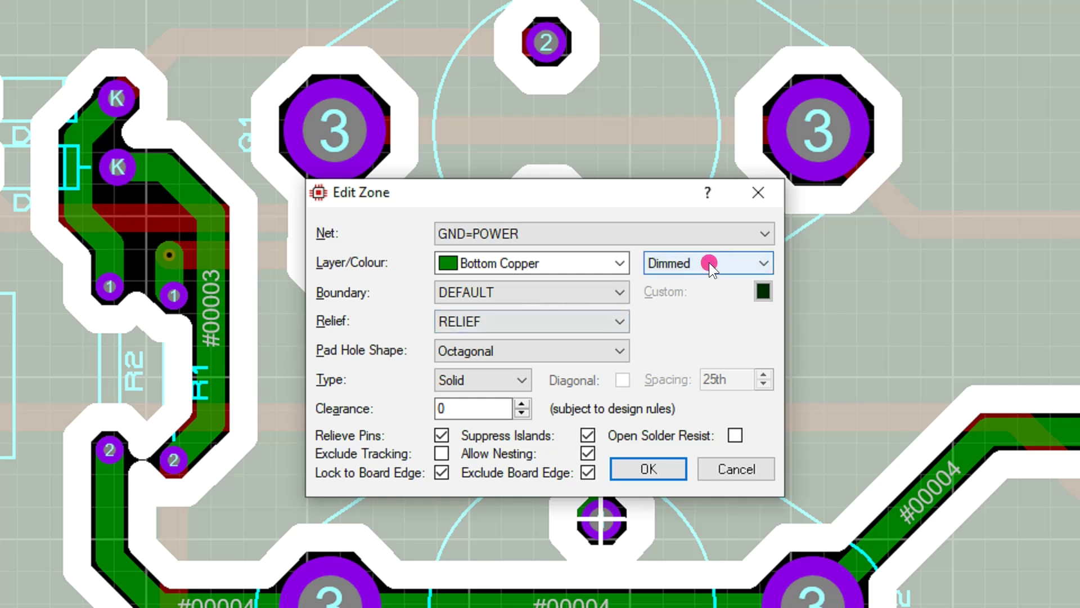
{"action": "left_click", "coordinate": [708, 262]}
{"action": "left_click", "coordinate": [682, 282]}
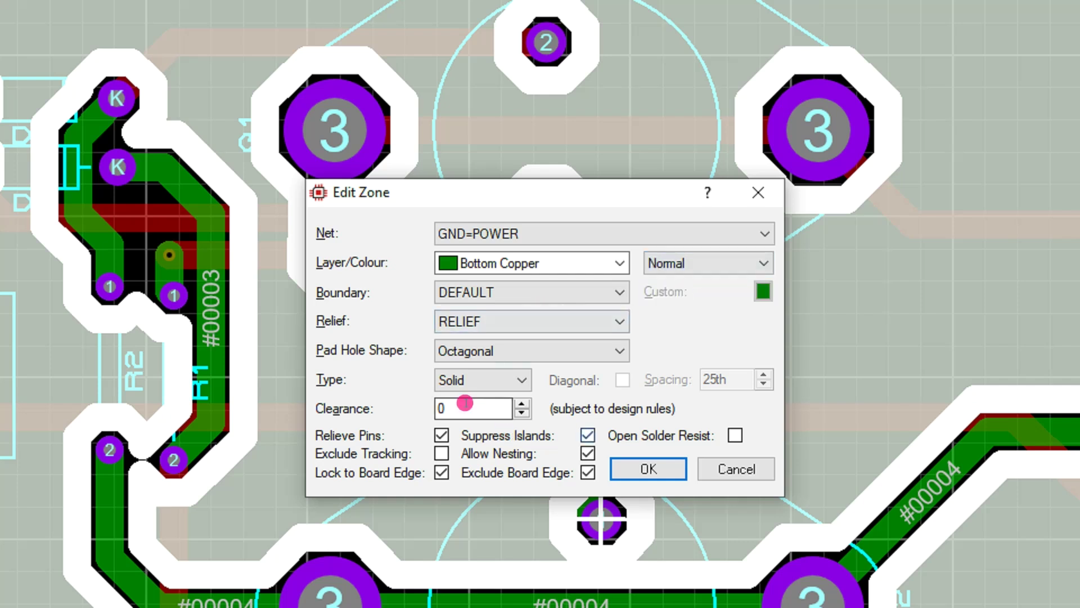
{"action": "left_click", "coordinate": [522, 404]}
{"action": "left_click", "coordinate": [522, 404]}
{"action": "left_click", "coordinate": [522, 404]}
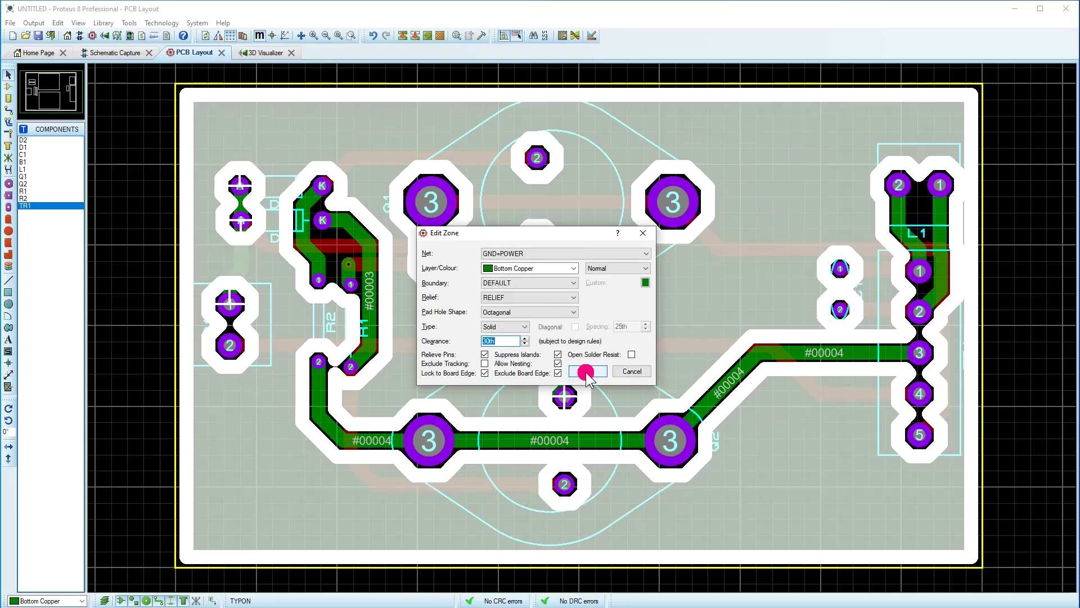
{"action": "left_click", "coordinate": [585, 371]}
{"action": "left_click", "coordinate": [146, 141]}
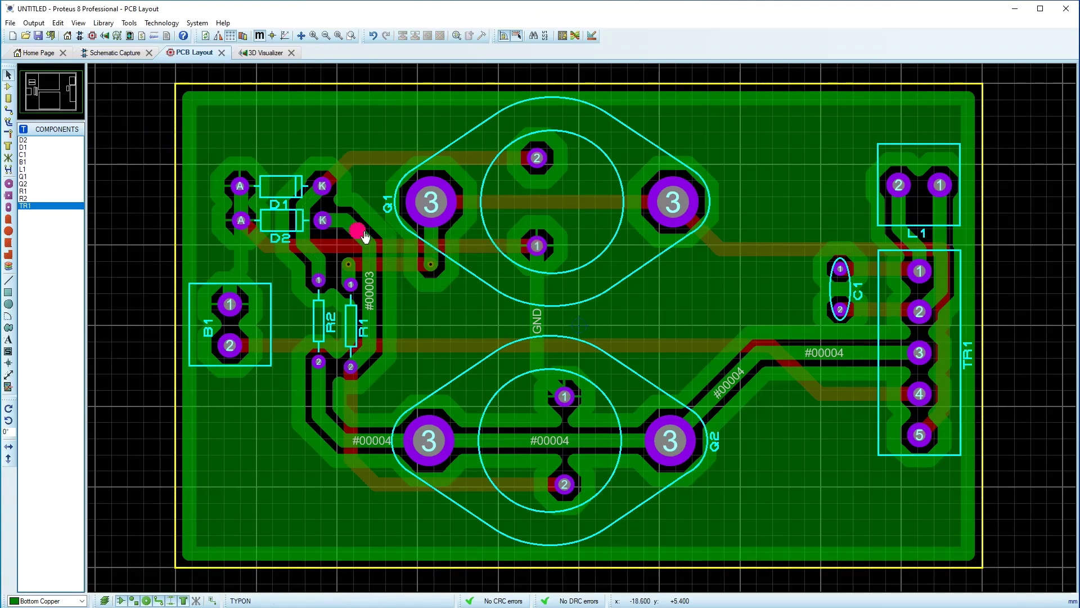
Reopen the ground zone's properties and set its clearance to 40th
{"action": "left_click", "coordinate": [206, 100]}
{"action": "left_click", "coordinate": [206, 100]}
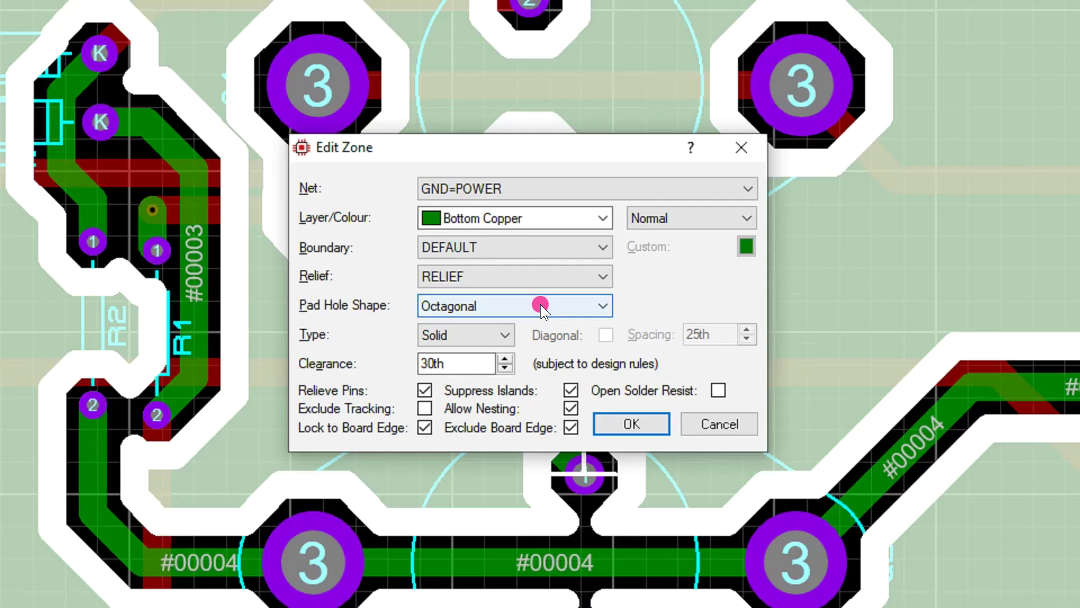
{"action": "left_click", "coordinate": [506, 358]}
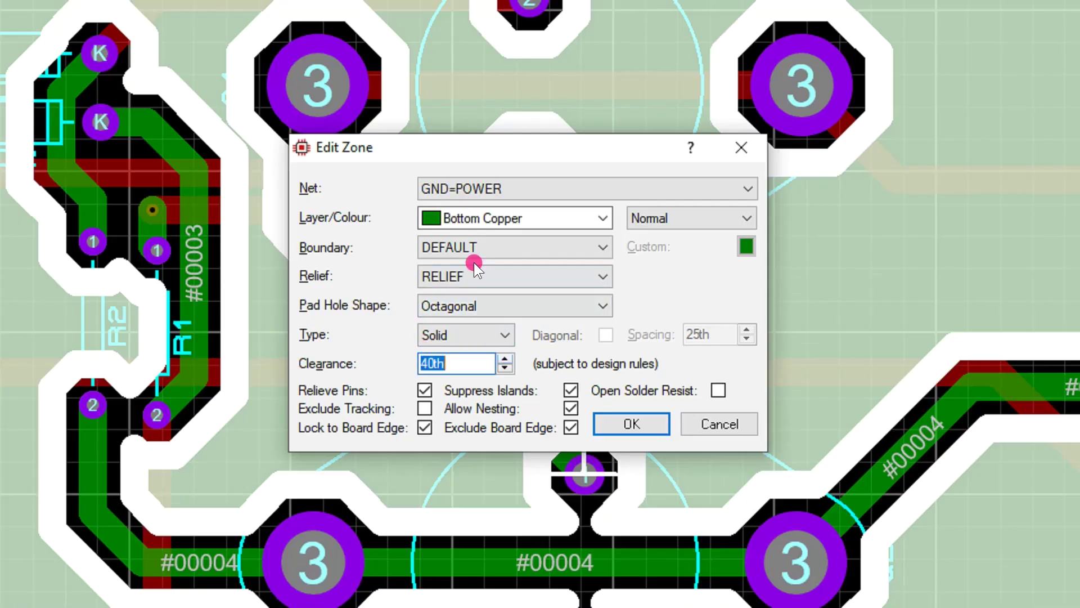
Review the pad hole shape, relief and boundary options offered for the ground zone
{"action": "left_click", "coordinate": [497, 301]}
{"action": "left_click", "coordinate": [497, 301]}
{"action": "left_click", "coordinate": [494, 276]}
{"action": "left_click", "coordinate": [494, 275]}
{"action": "left_click", "coordinate": [483, 245]}
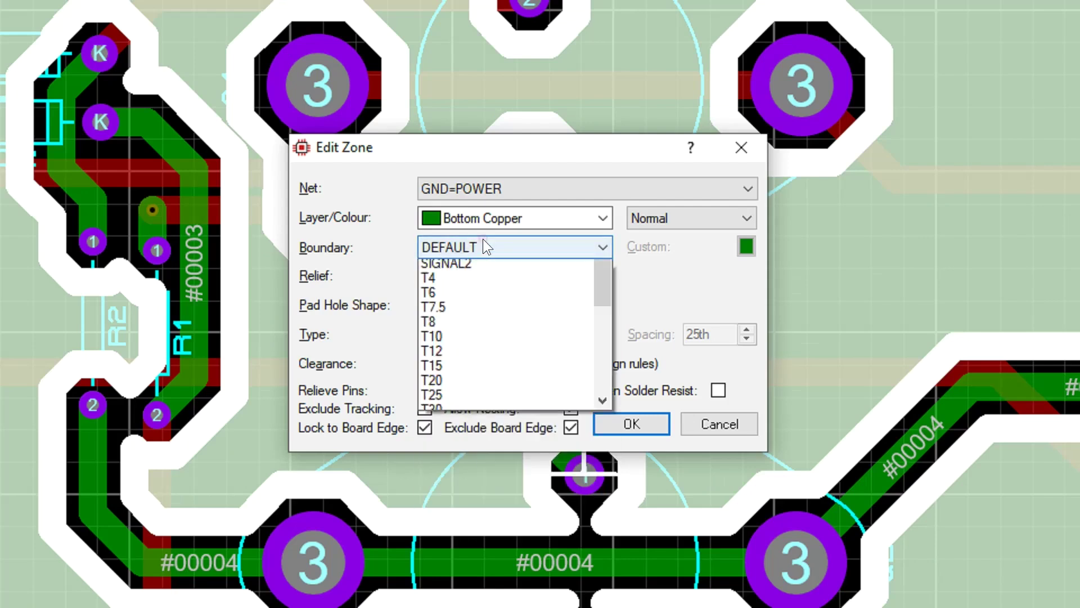
{"action": "left_click", "coordinate": [602, 332]}
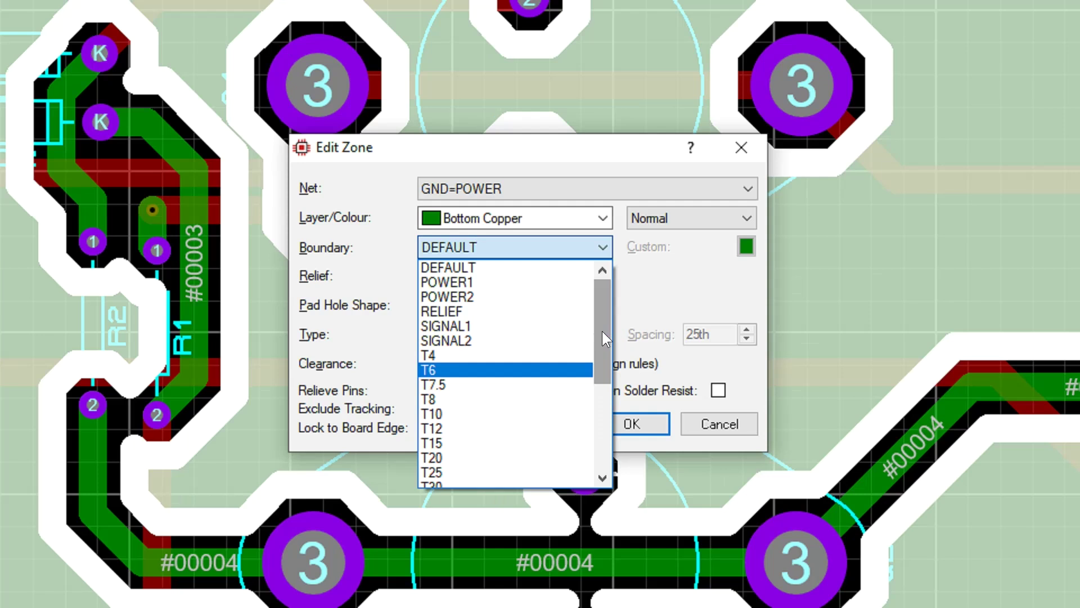
{"action": "left_click_drag", "start_coordinate": [603, 306], "coordinate": [614, 417]}
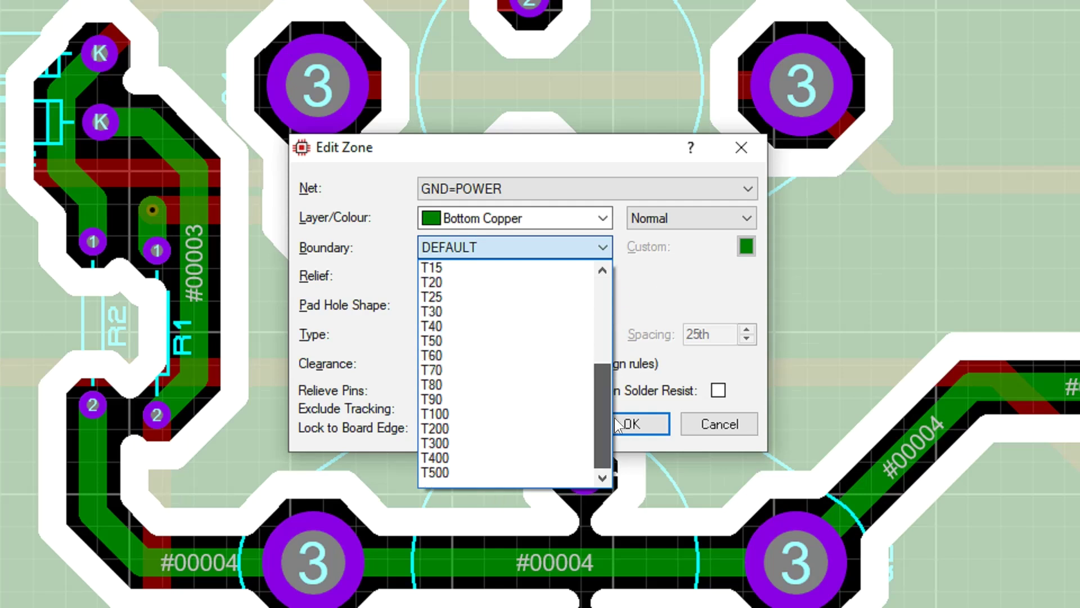
{"action": "left_click", "coordinate": [657, 285]}
{"action": "left_click", "coordinate": [570, 326]}
Set the ground zone's type to Hatched and apply the zone settings
{"action": "left_click", "coordinate": [495, 334]}
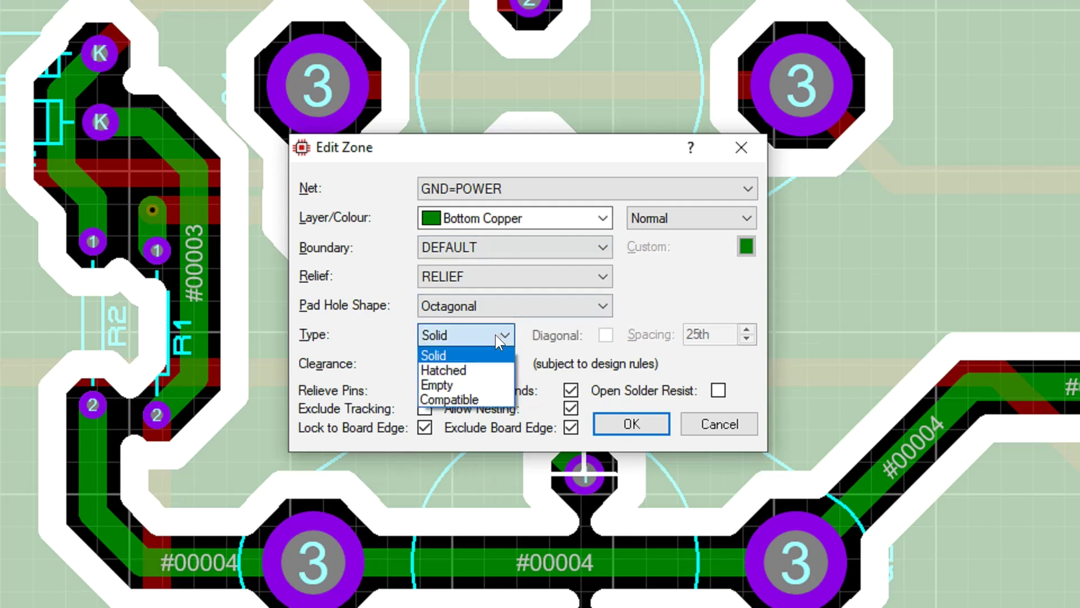
{"action": "left_click", "coordinate": [451, 370]}
{"action": "left_click", "coordinate": [447, 364]}
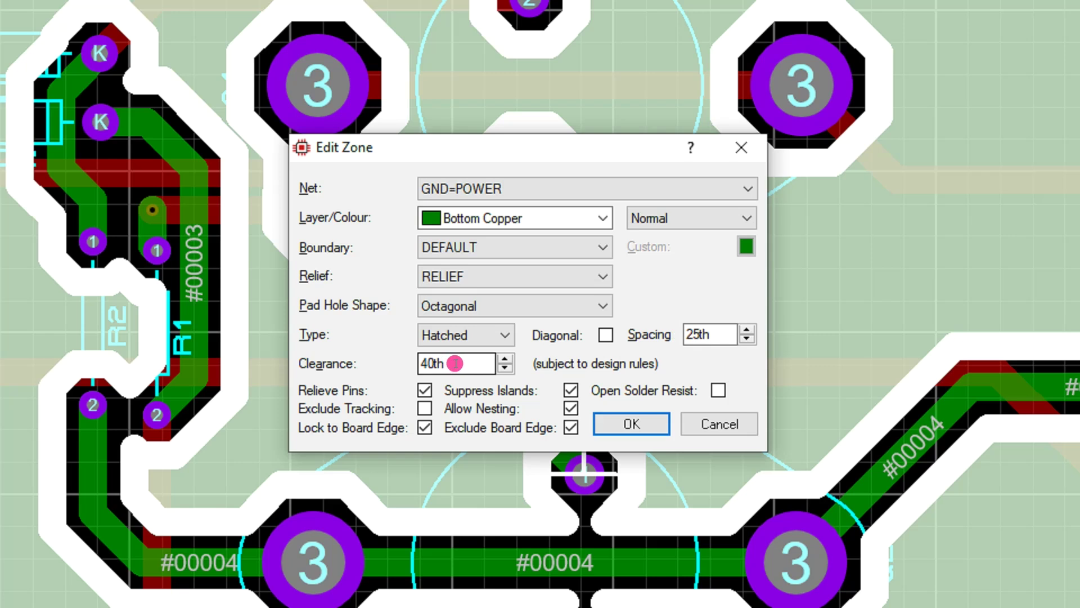
{"action": "left_click", "coordinate": [629, 423]}
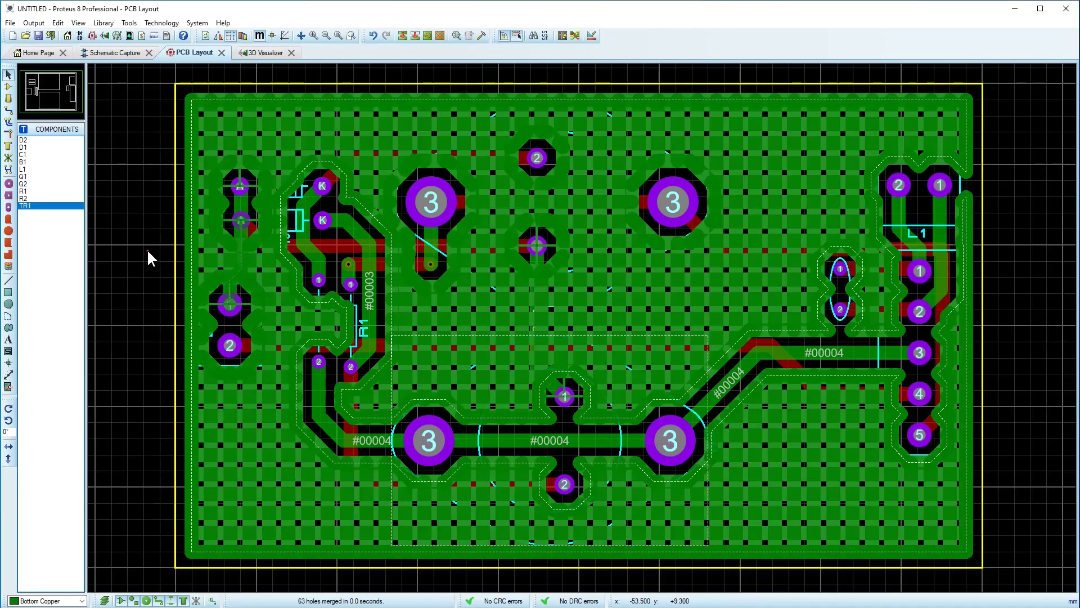
{"action": "left_click", "coordinate": [540, 308]}
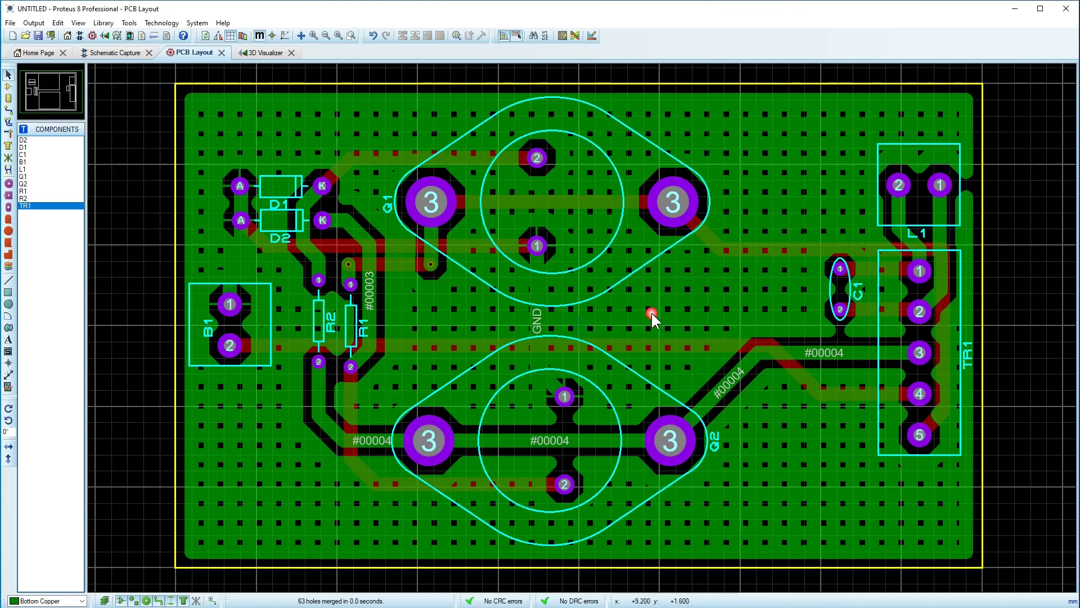
View the board with its hatched ground zone from a tilted angle in the 3D Visualizer
{"action": "left_click", "coordinate": [274, 52]}
{"action": "mouse_move", "coordinate": [540, 328]}
{"action": "left_mouse_down"}
{"action": "mouse_move", "coordinate": [540, 439]}
{"action": "mouse_move", "coordinate": [540, 315]}
{"action": "left_mouse_up"}
{"action": "left_click", "coordinate": [354, 256]}
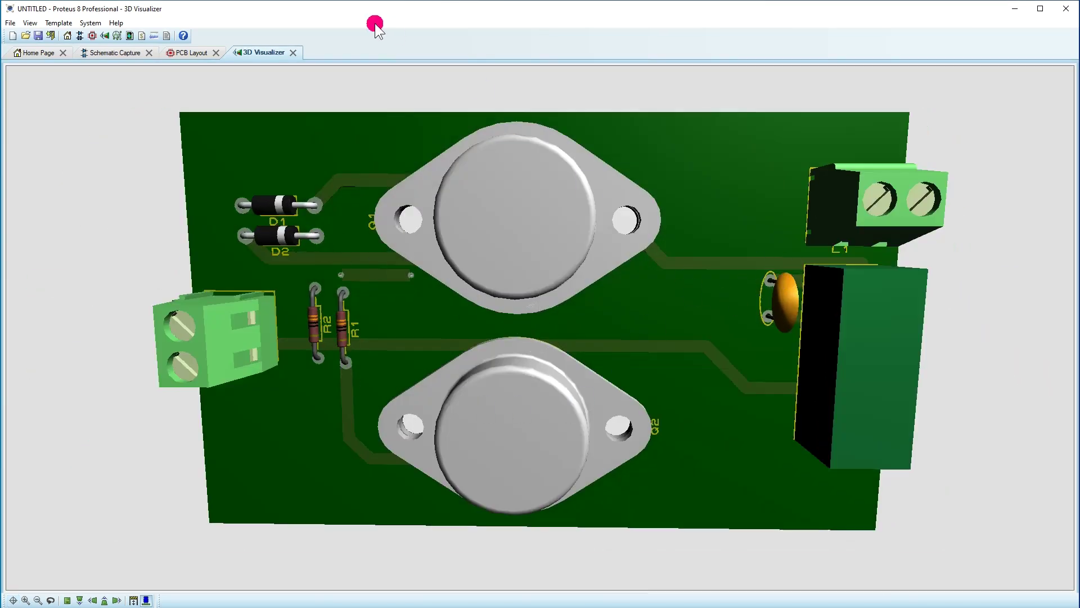
Return to the PCB layout and delete the hatched ground zone
{"action": "left_click", "coordinate": [198, 52]}
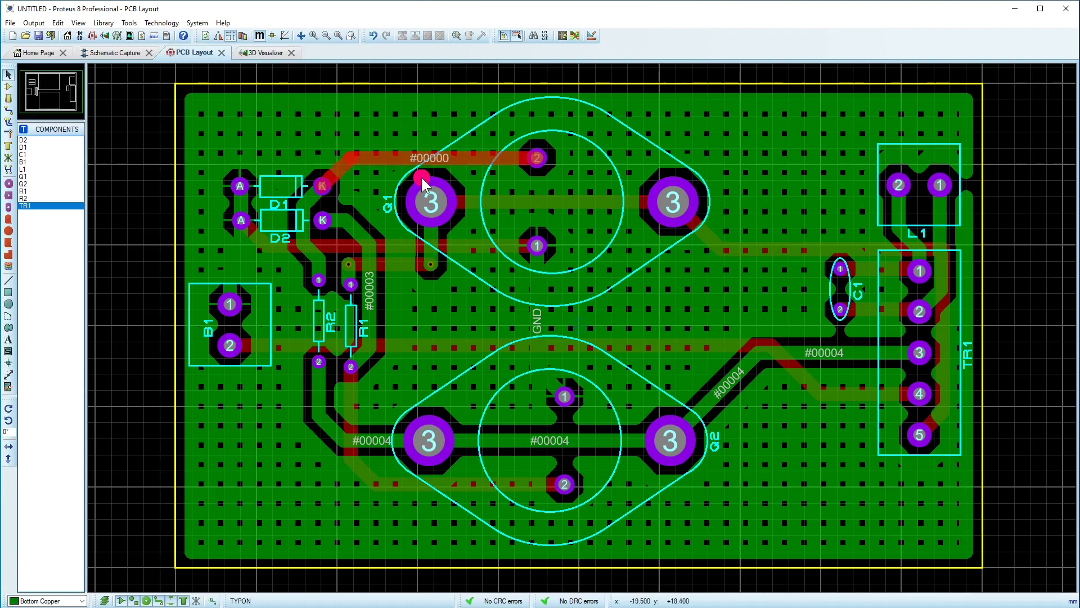
{"action": "right_click", "coordinate": [197, 101]}
{"action": "right_click", "coordinate": [197, 101]}
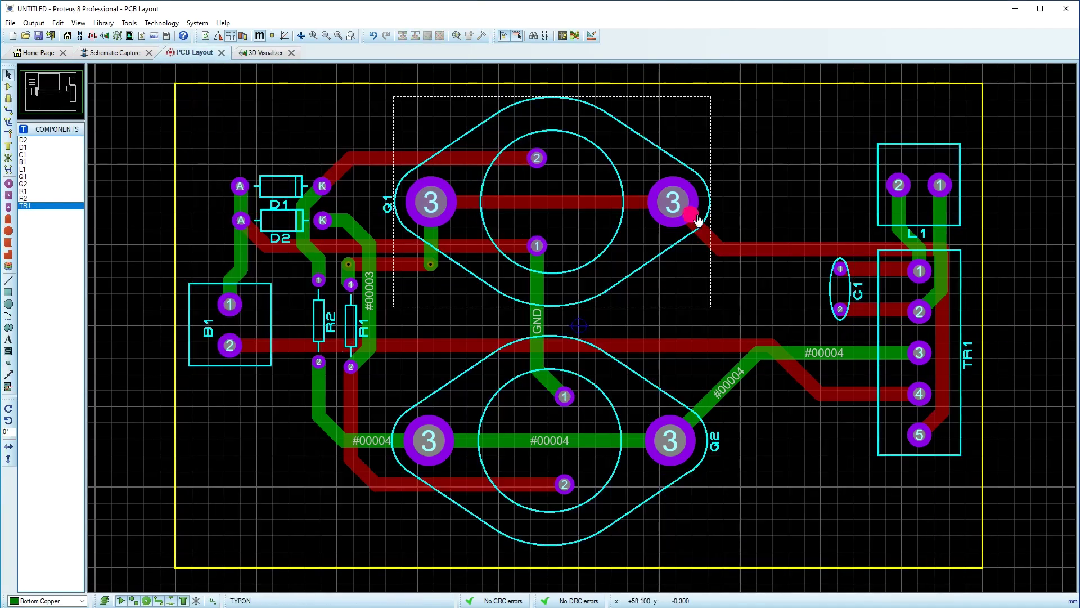
Select all auto-routed traces on the board in track mode and delete them
{"action": "left_click", "coordinate": [7, 108]}
{"action": "left_click_drag", "start_coordinate": [145, 124], "coordinate": [988, 543]}
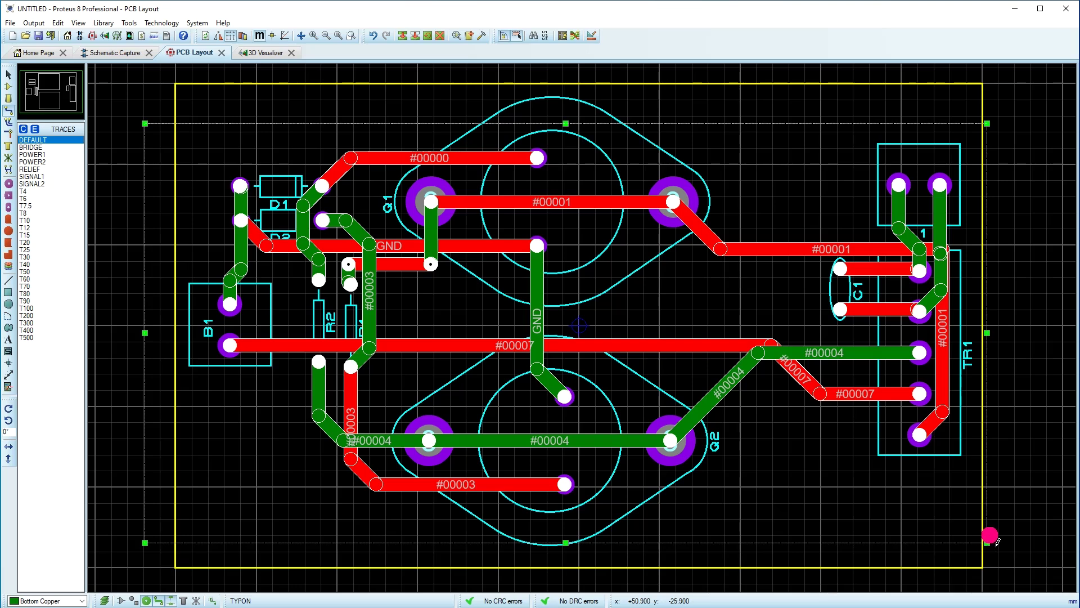
{"action": "key", "text": "Delete"}
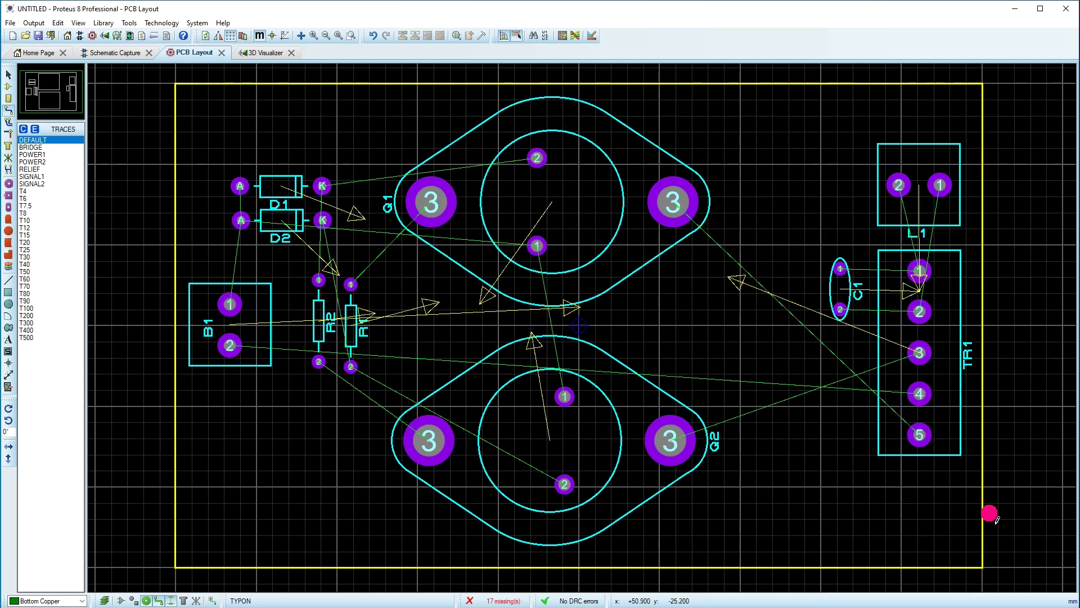
Route a Bottom Copper trace manually from pin 1 of B1 to the anode pad of D2
{"action": "left_click", "coordinate": [9, 111]}
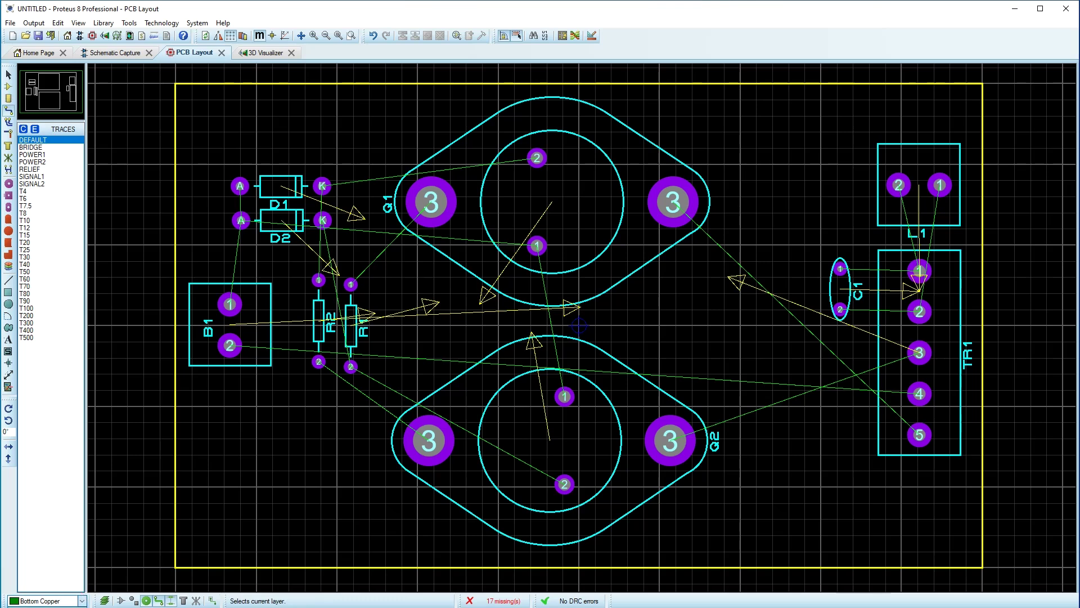
{"action": "left_click", "coordinate": [277, 386]}
{"action": "left_click", "coordinate": [229, 305]}
{"action": "left_click_drag", "start_coordinate": [230, 305], "coordinate": [242, 221]}
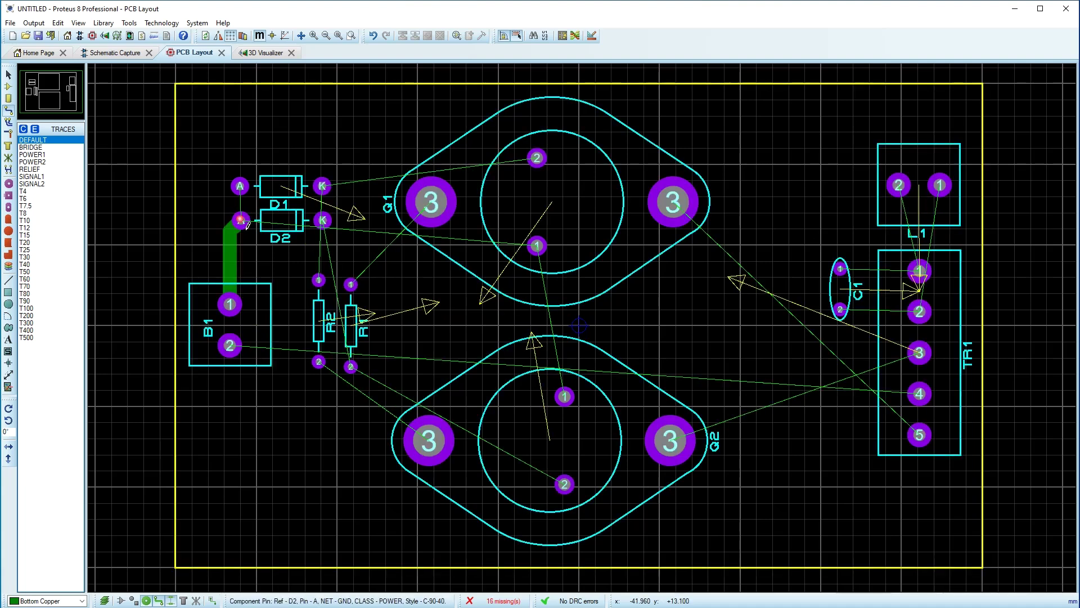
{"action": "left_click", "coordinate": [235, 253]}
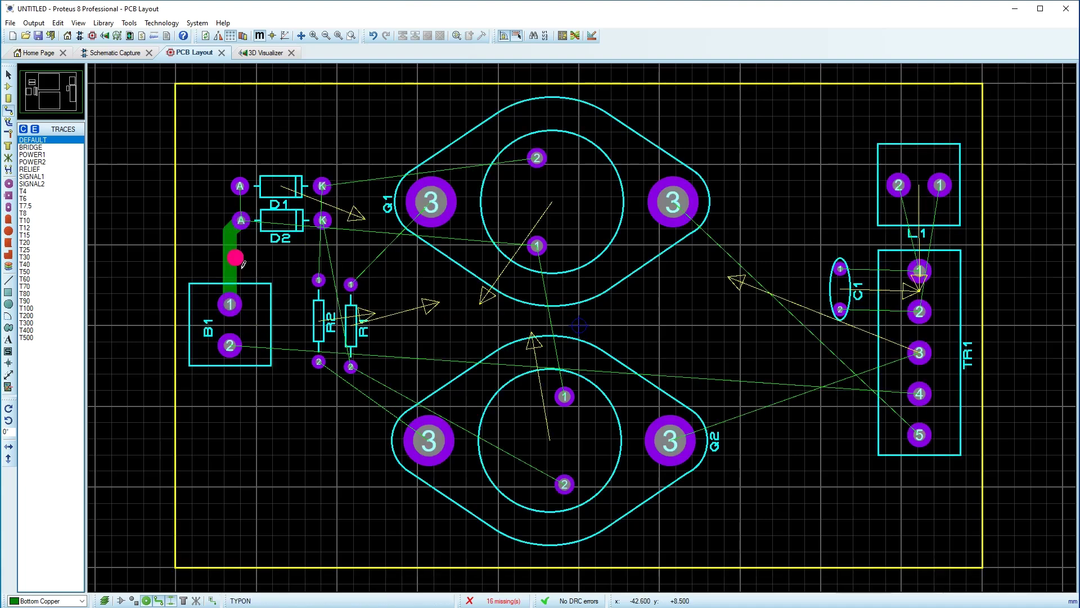
Set the width of the DEFAULT trace style to 90th, updating the defaults
{"action": "left_click", "coordinate": [35, 129]}
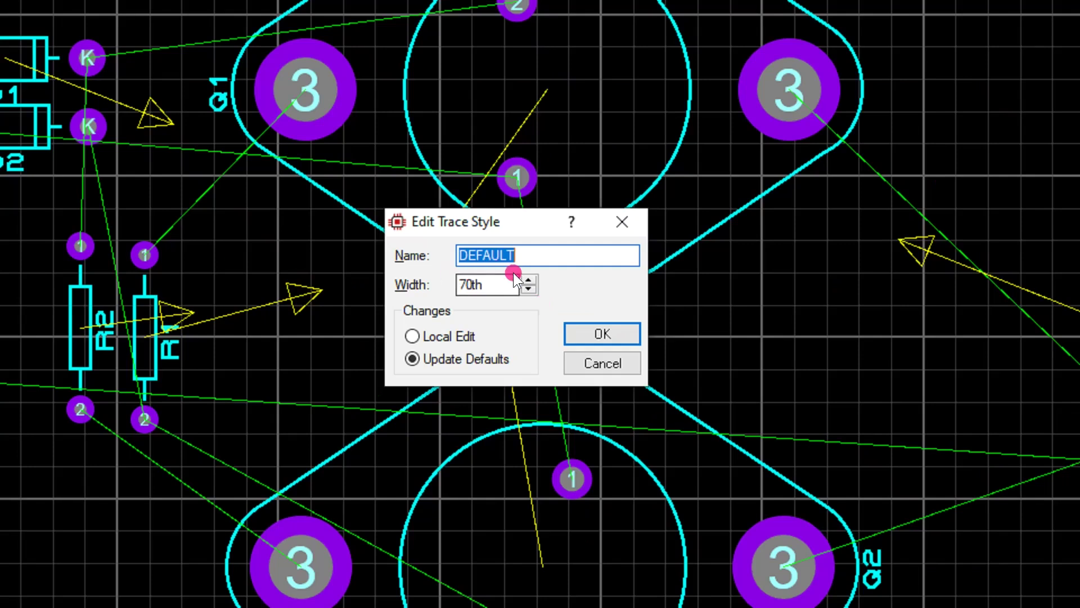
{"action": "left_click", "coordinate": [529, 280]}
{"action": "left_click", "coordinate": [528, 280]}
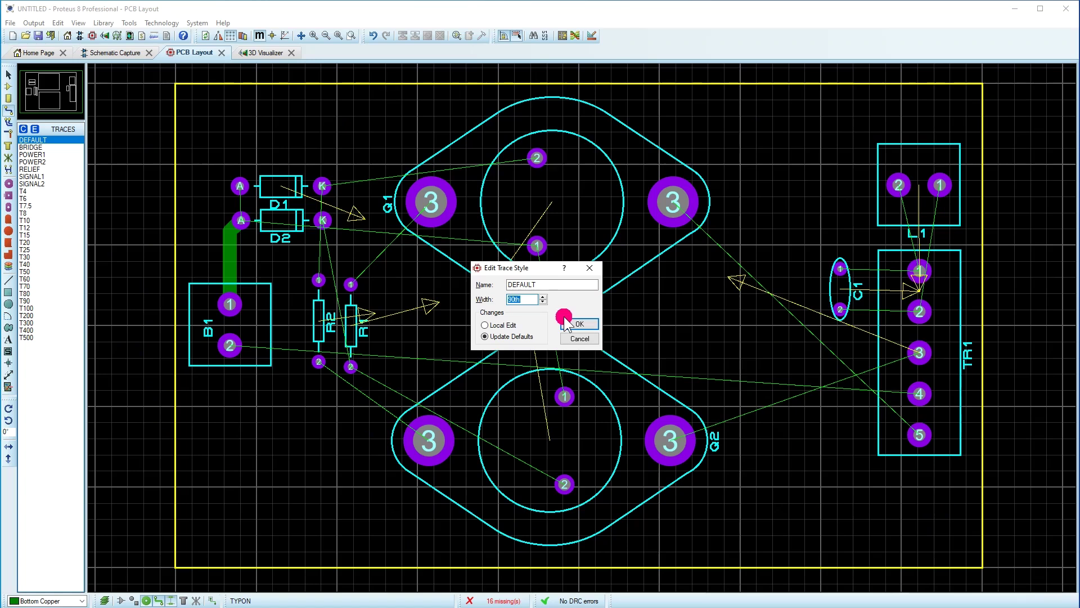
{"action": "left_click", "coordinate": [570, 324]}
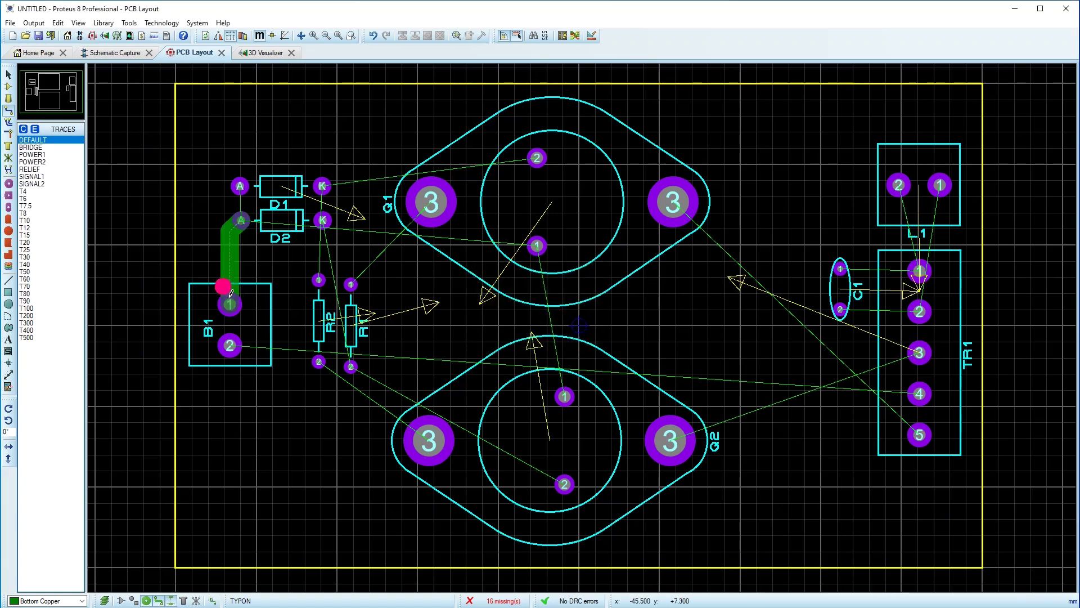
Route Bottom Copper traces from the anode of D2 to the anode of D1, and from the cathode of D1 to pin 2 of Q1
{"action": "left_click", "coordinate": [241, 220]}
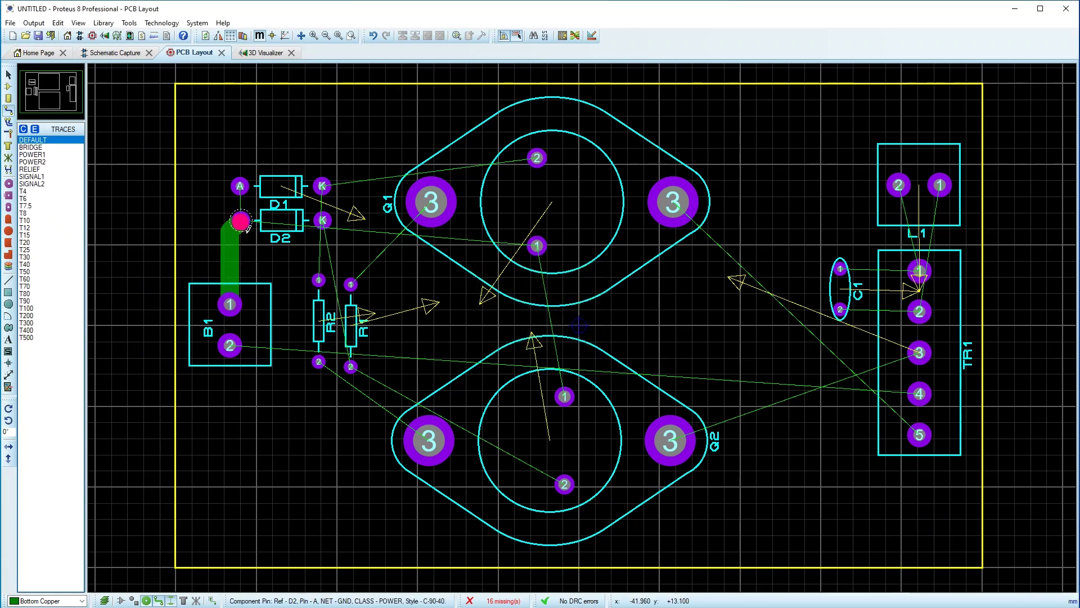
{"action": "left_click", "coordinate": [247, 193]}
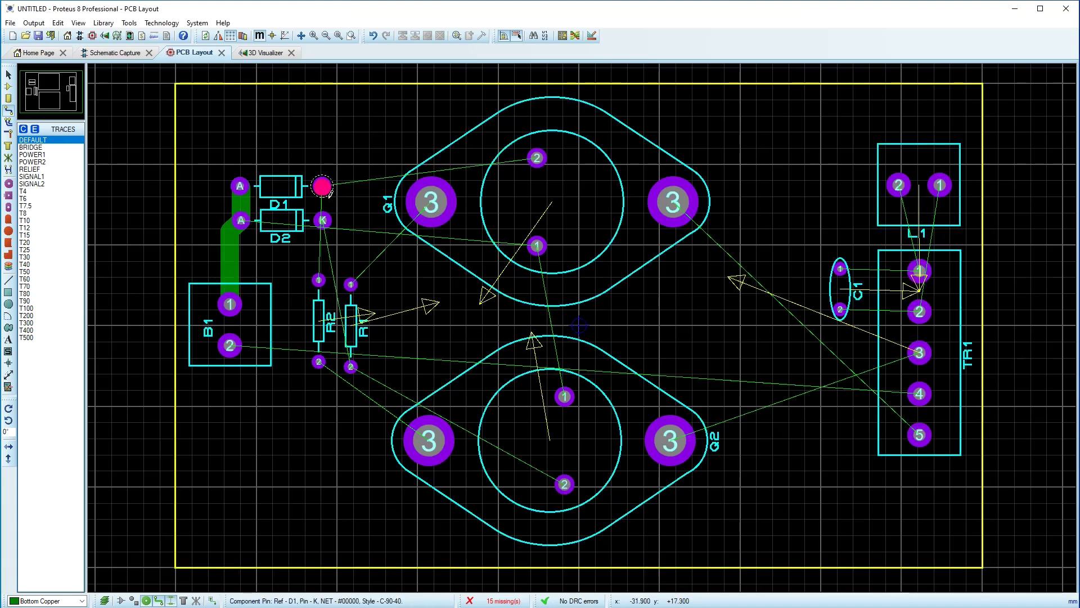
{"action": "left_click", "coordinate": [322, 184]}
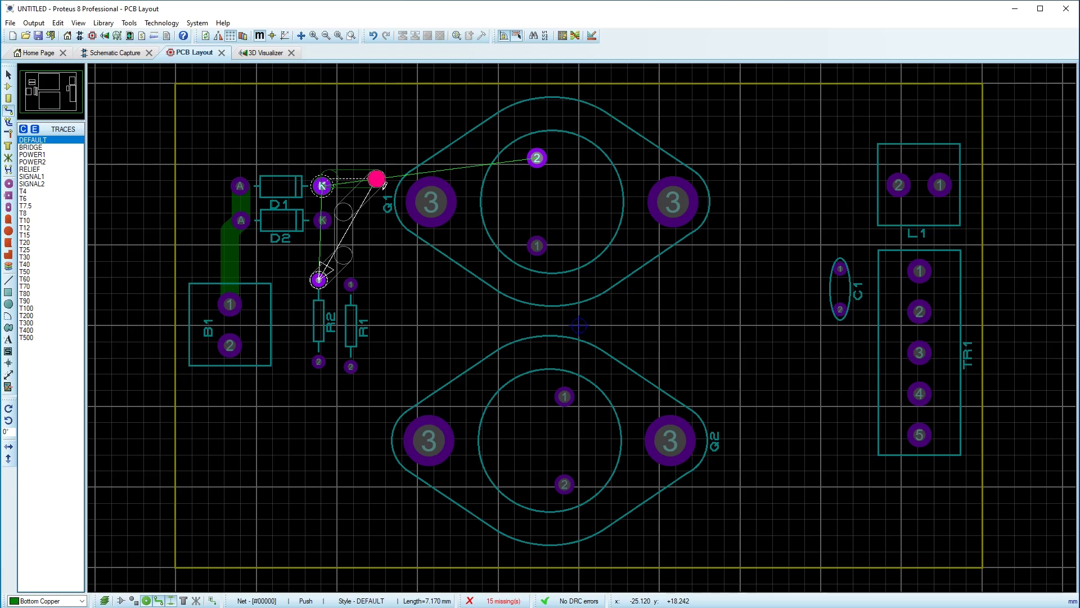
{"action": "left_click", "coordinate": [386, 124]}
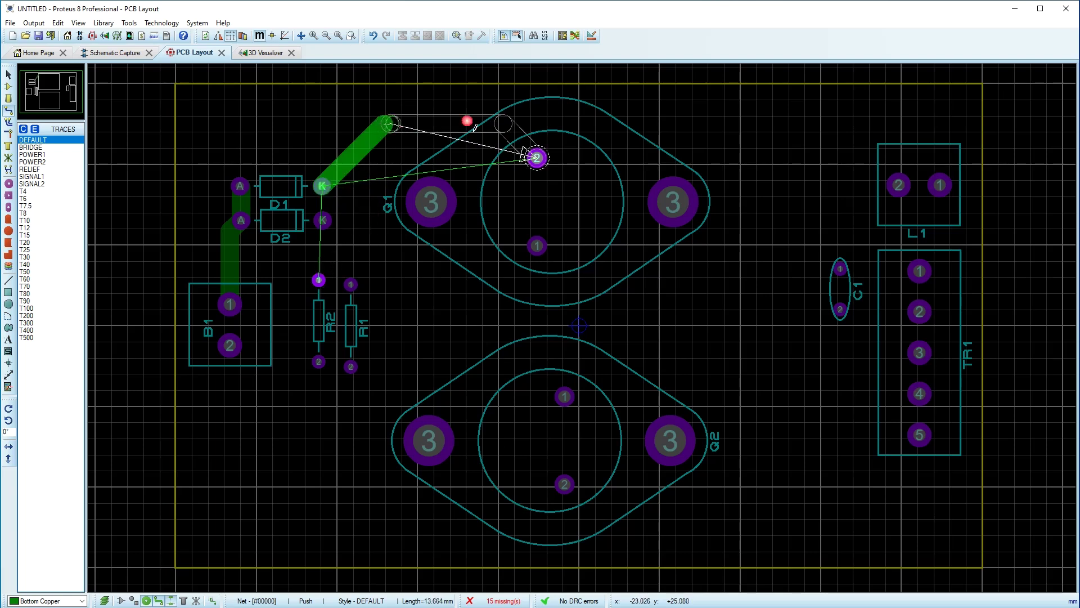
{"action": "left_click", "coordinate": [537, 157]}
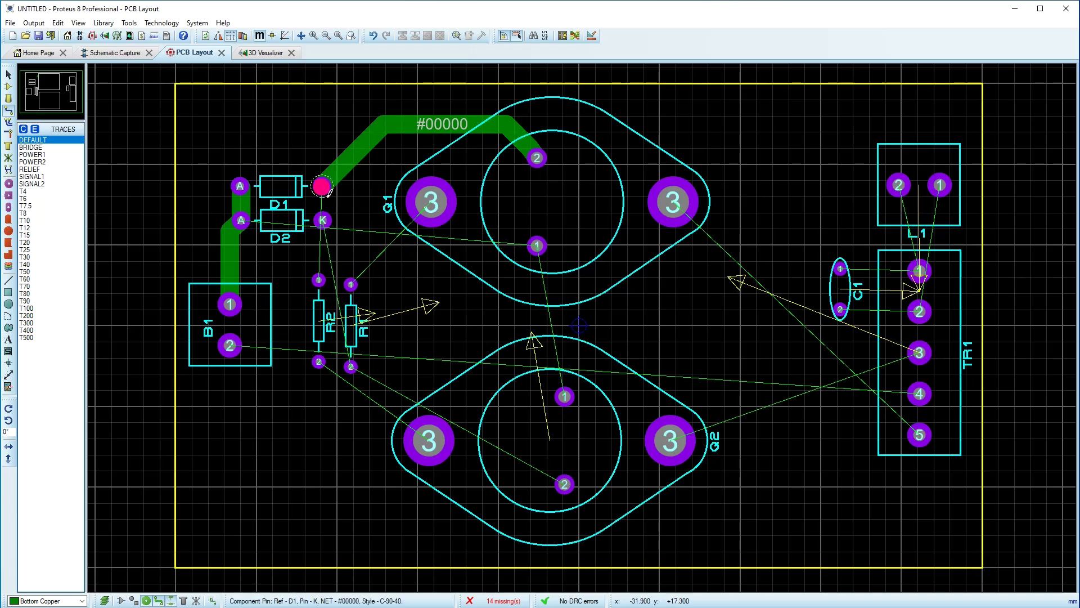
Route traces from the cathode of D1 to pin 1 of R2, and from pin 1 of R1 to the nearby pin 3 of Q1
{"action": "left_click", "coordinate": [322, 185]}
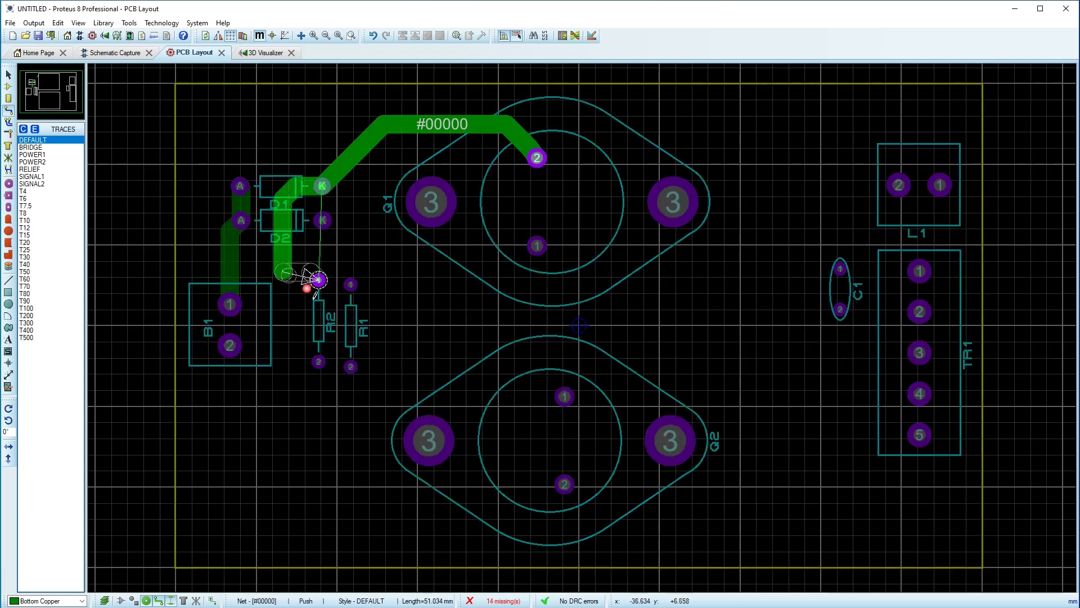
{"action": "left_click", "coordinate": [317, 279]}
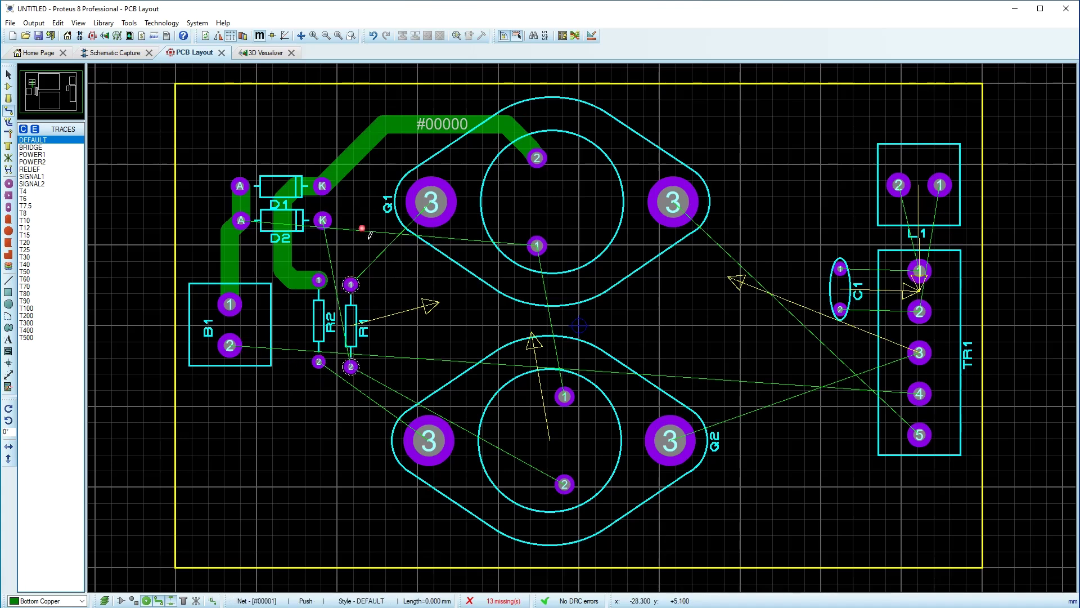
{"action": "left_click", "coordinate": [350, 284]}
{"action": "left_click", "coordinate": [423, 203]}
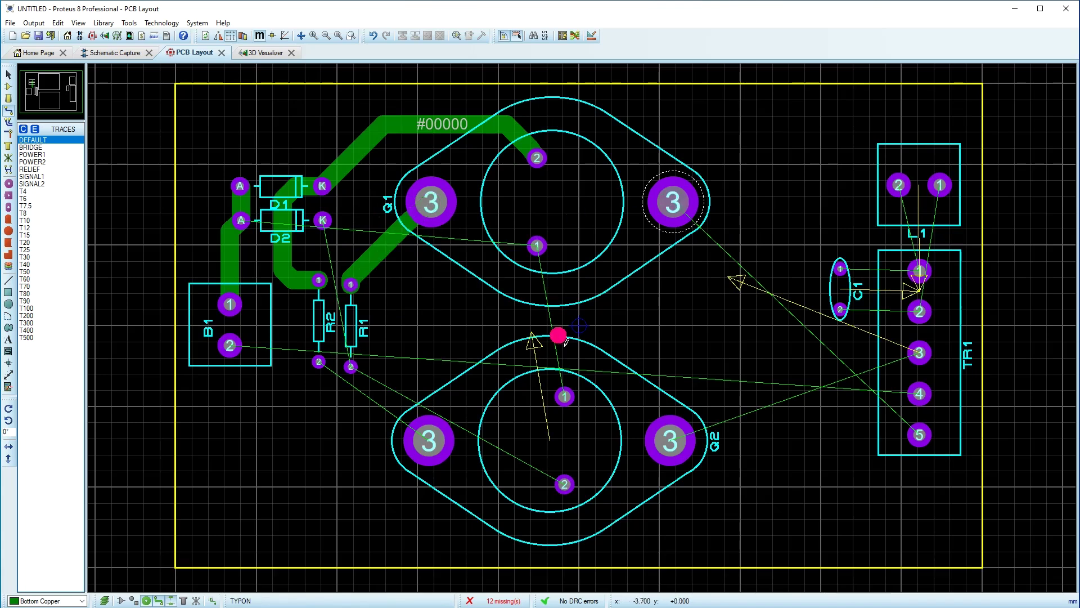
Route traces from pin 1 of Q1 to pin 1 of Q2, and from pin 2 of L1 to pin 1 of TR1
{"action": "left_click", "coordinate": [543, 253]}
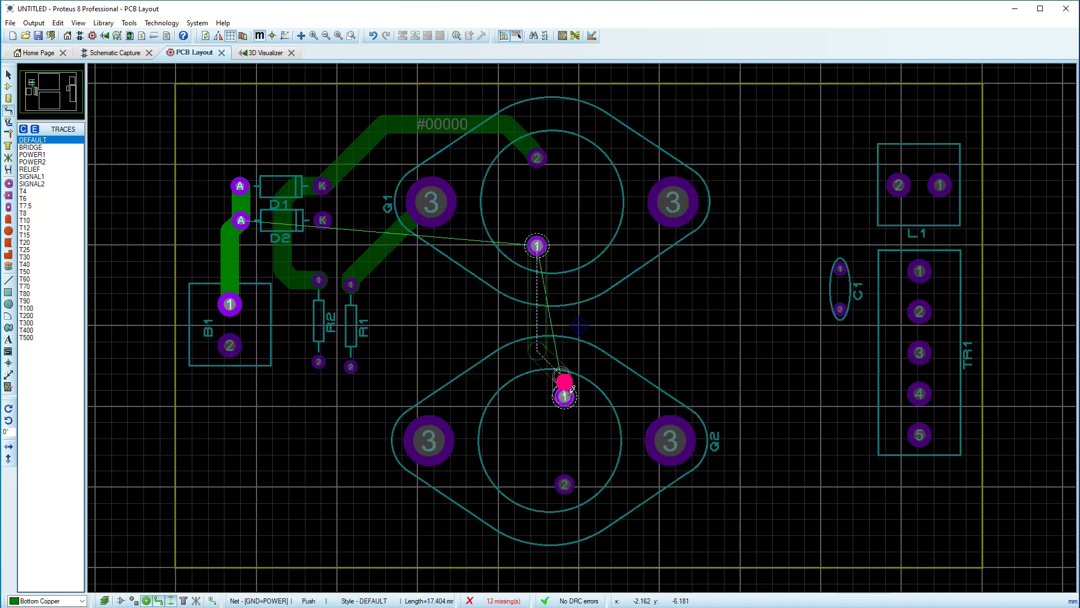
{"action": "left_click", "coordinate": [567, 398]}
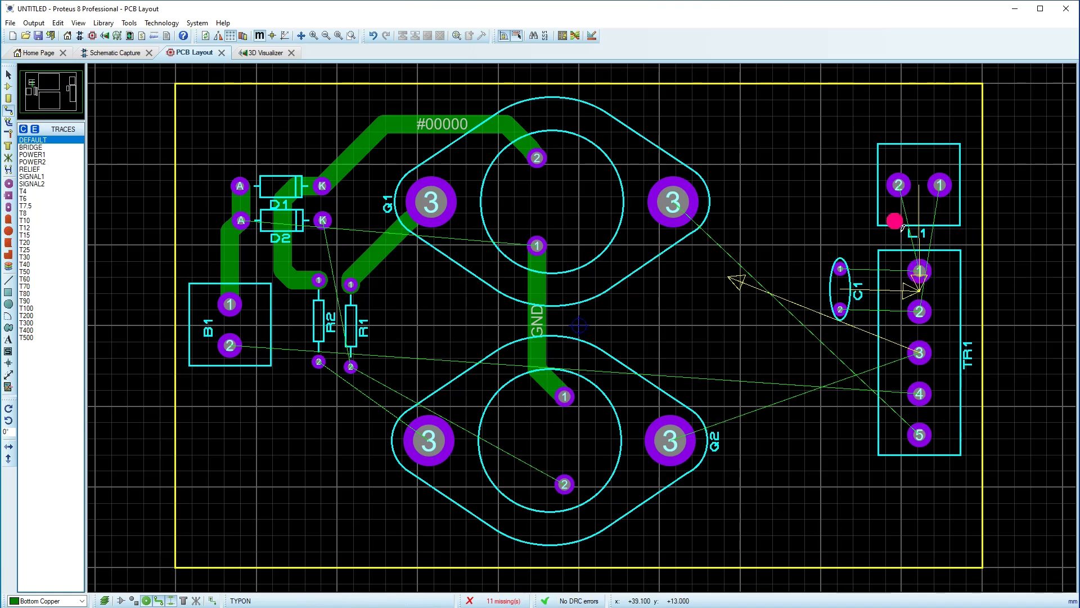
{"action": "left_click", "coordinate": [898, 185]}
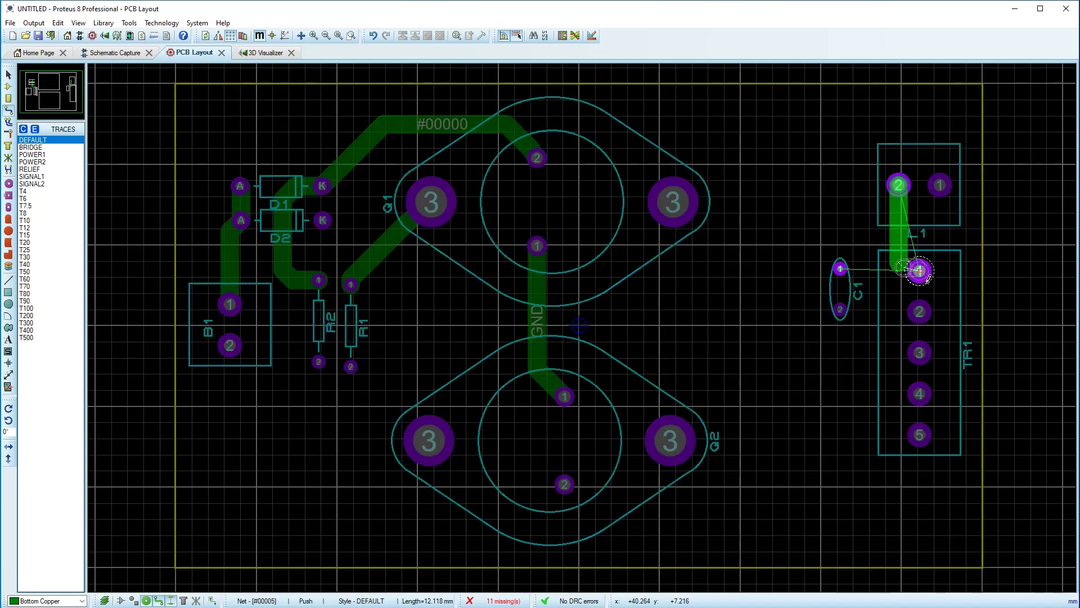
{"action": "left_click", "coordinate": [921, 272]}
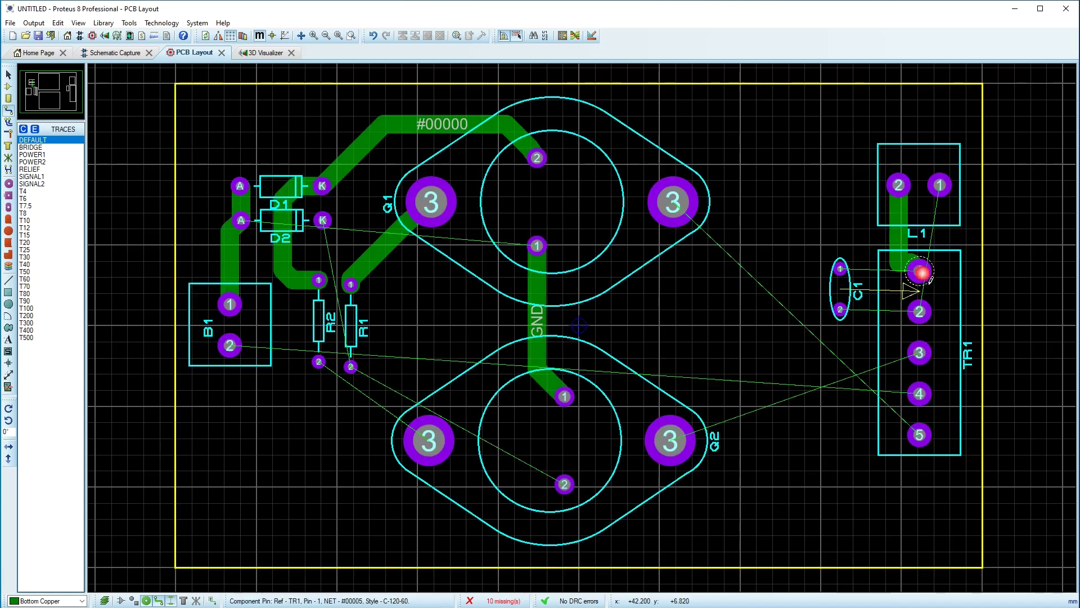
Route a trace from pin 2 of TR1 around the outer side of pin 1 up to pin 1 of L1
{"action": "left_click", "coordinate": [919, 311]}
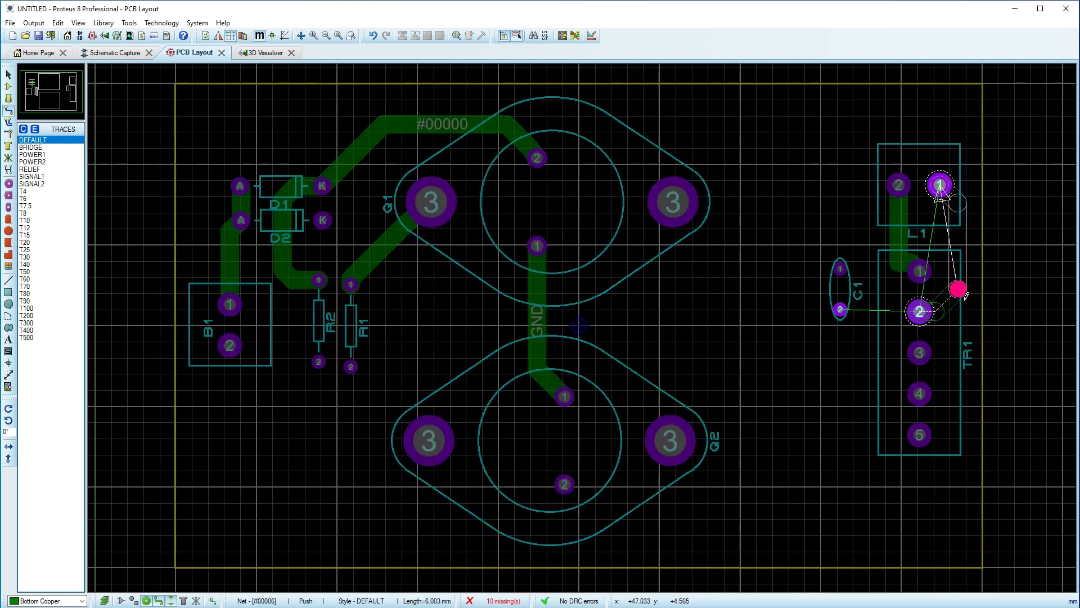
{"action": "left_click", "coordinate": [962, 288]}
{"action": "left_click", "coordinate": [949, 194]}
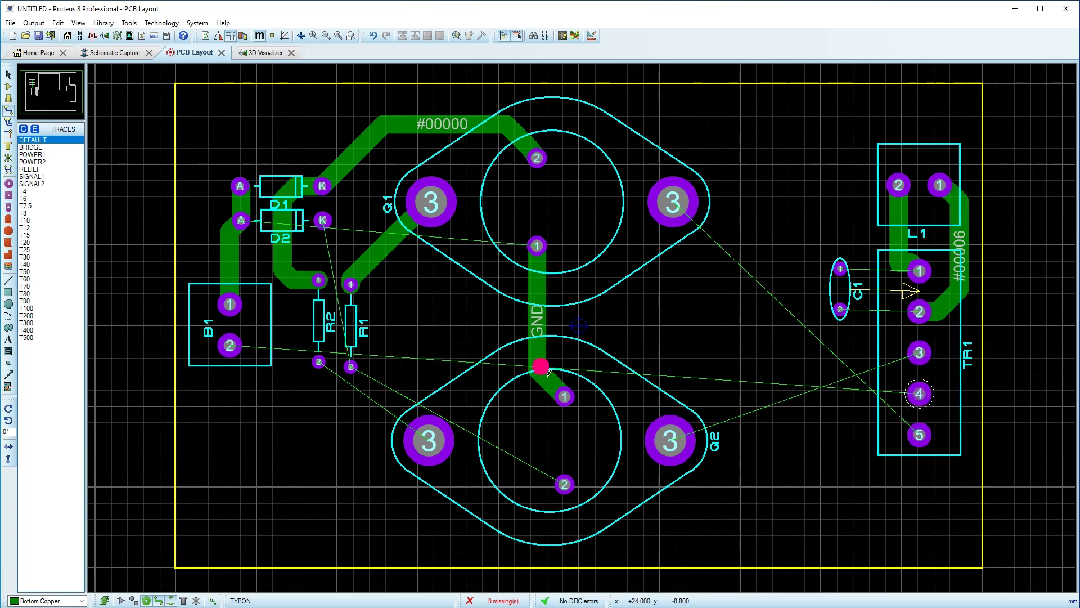
Route traces from pin 2 of R1 to pin 2 of Q2, and from pin 2 of R2 to the nearby pin 3 of Q2
{"action": "left_click", "coordinate": [350, 369]}
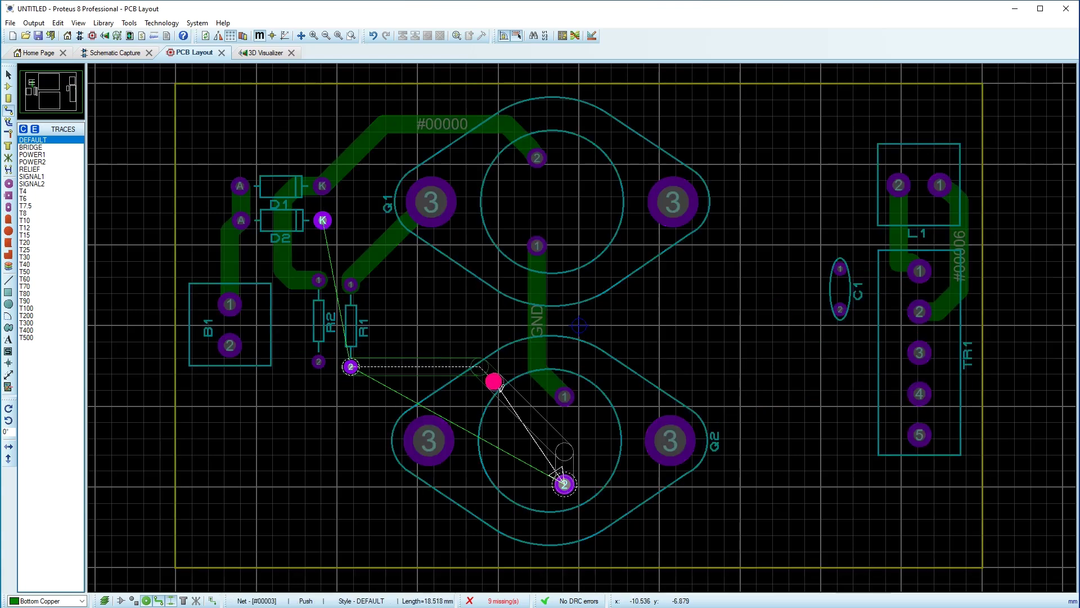
{"action": "left_click", "coordinate": [495, 379]}
{"action": "left_click", "coordinate": [564, 484]}
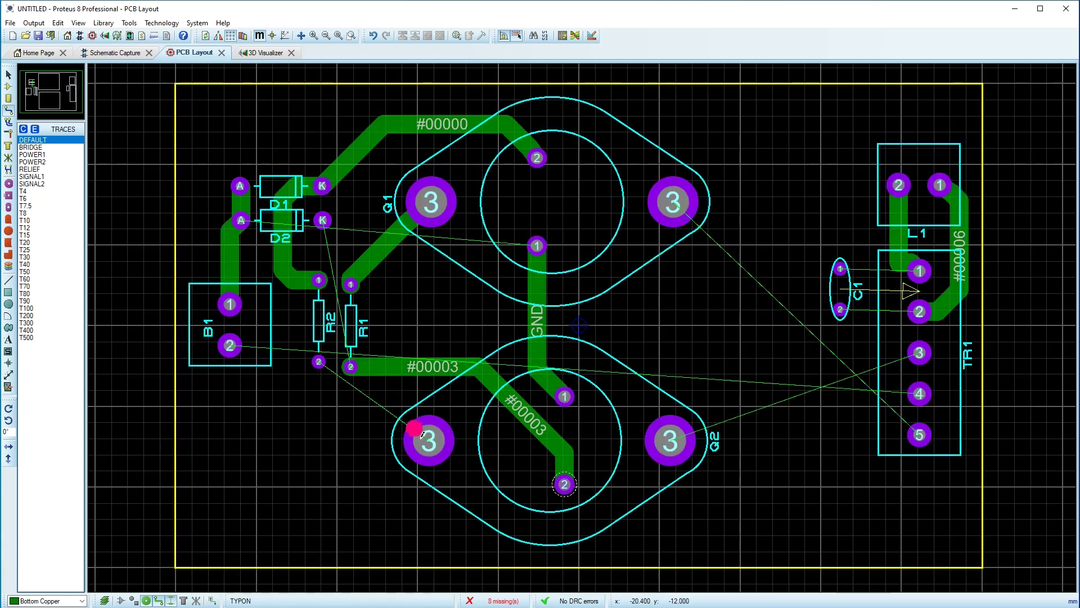
{"action": "left_click", "coordinate": [318, 361]}
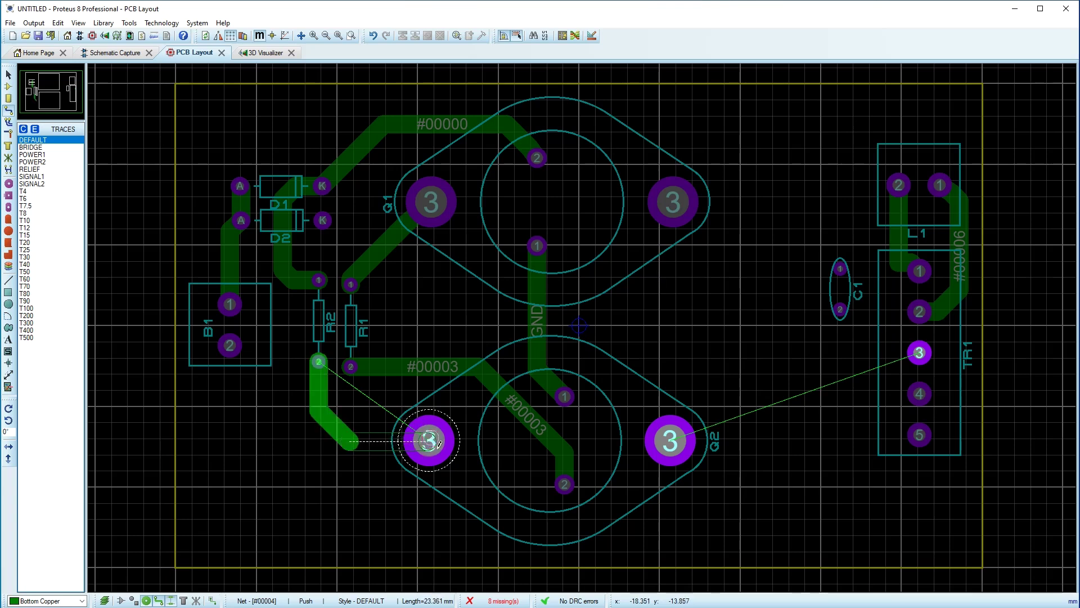
{"action": "left_click", "coordinate": [430, 439]}
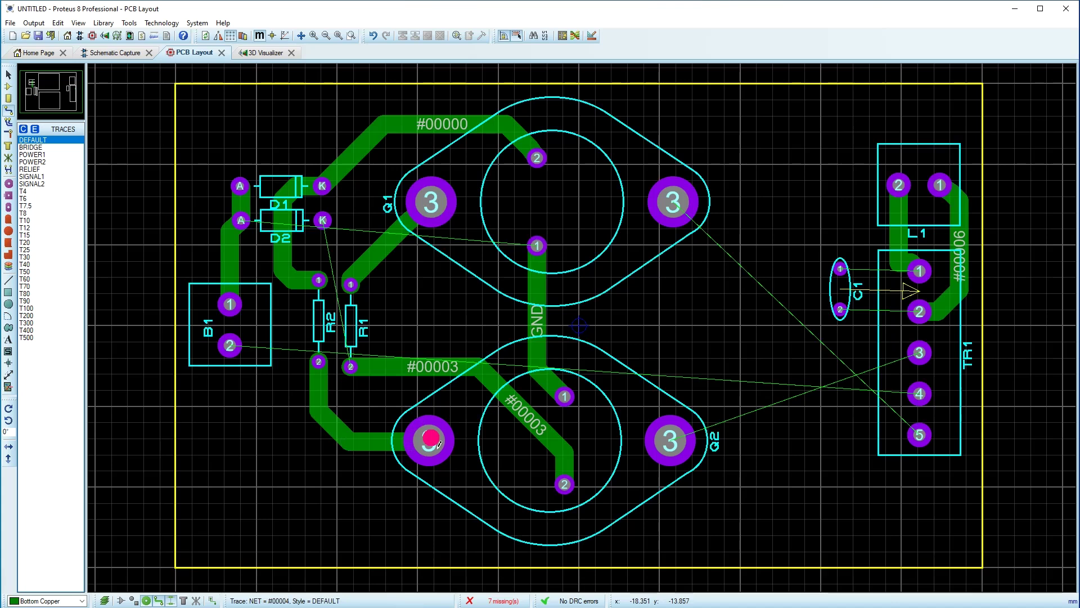
Try a GND trace from pin 1 of Q1 above the #00000 trace to the anode of D1, and undo it
{"action": "left_click", "coordinate": [537, 245]}
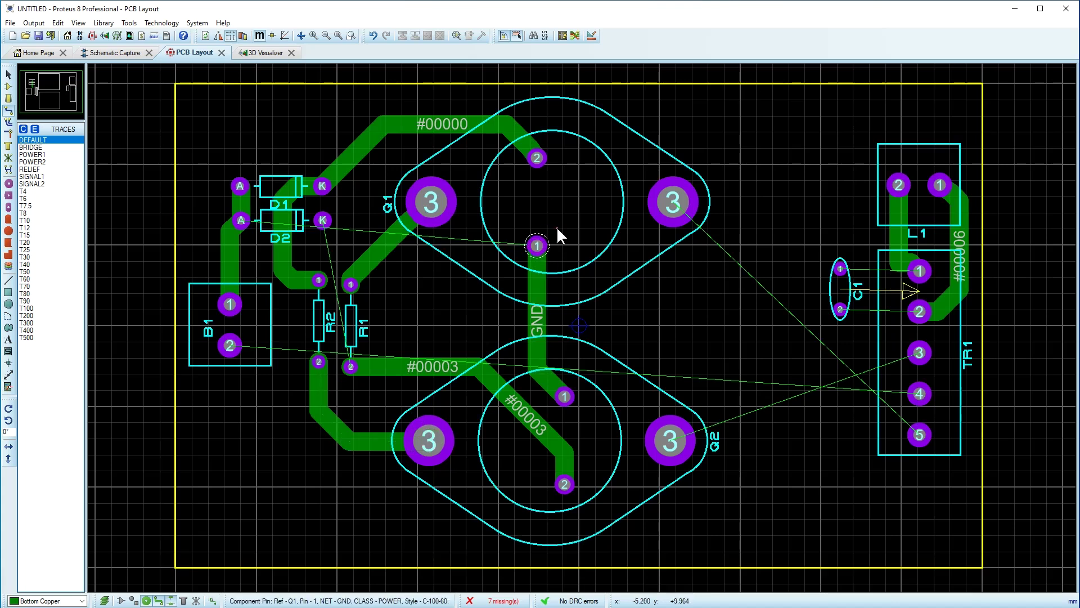
{"action": "left_click", "coordinate": [596, 113]}
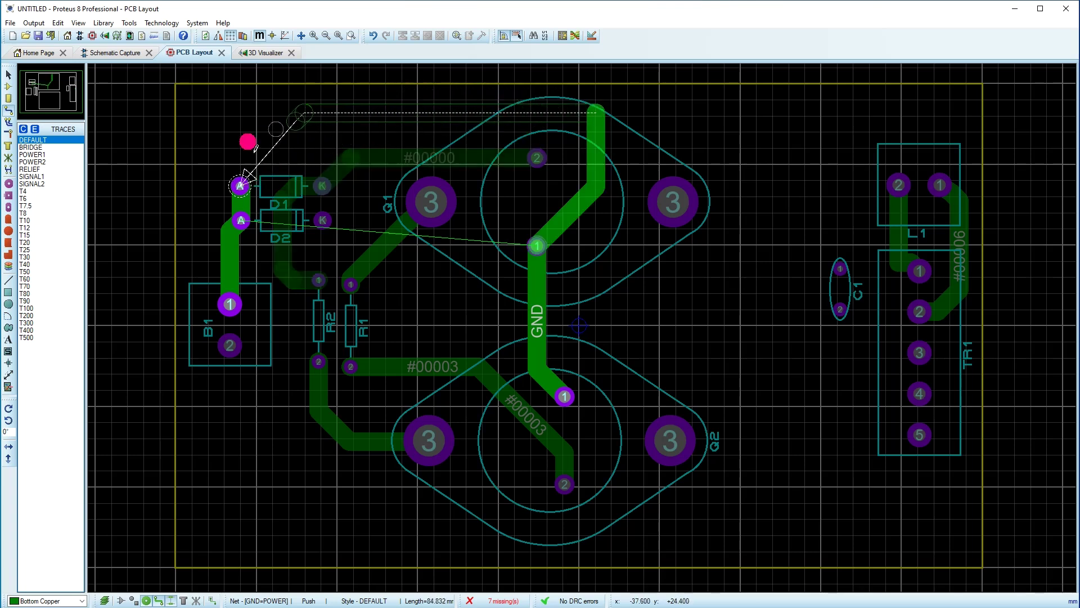
{"action": "left_click", "coordinate": [243, 155]}
{"action": "left_click", "coordinate": [241, 186]}
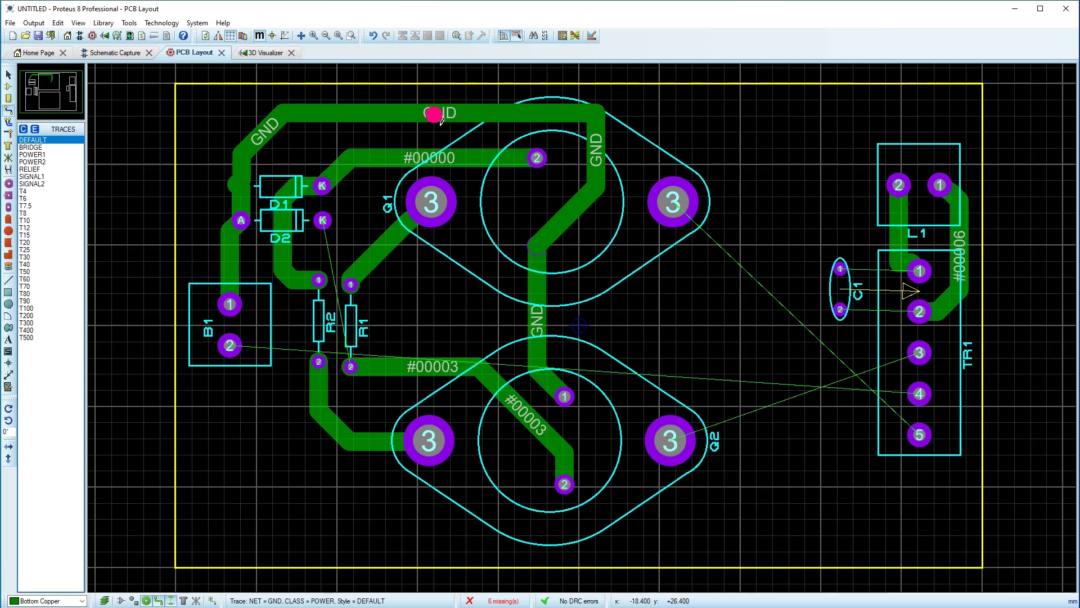
{"action": "left_click", "coordinate": [376, 37]}
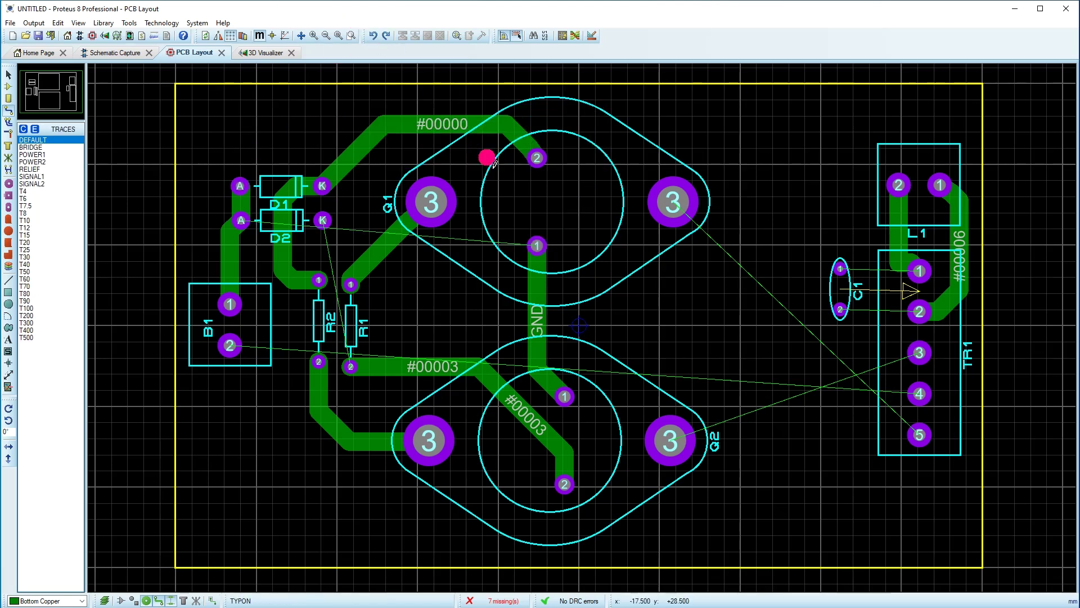
Route the GND trace from pin 1 of Q1 around its pin 2 and above the #00000 trace to the anode of D1
{"action": "left_click", "coordinate": [537, 246]}
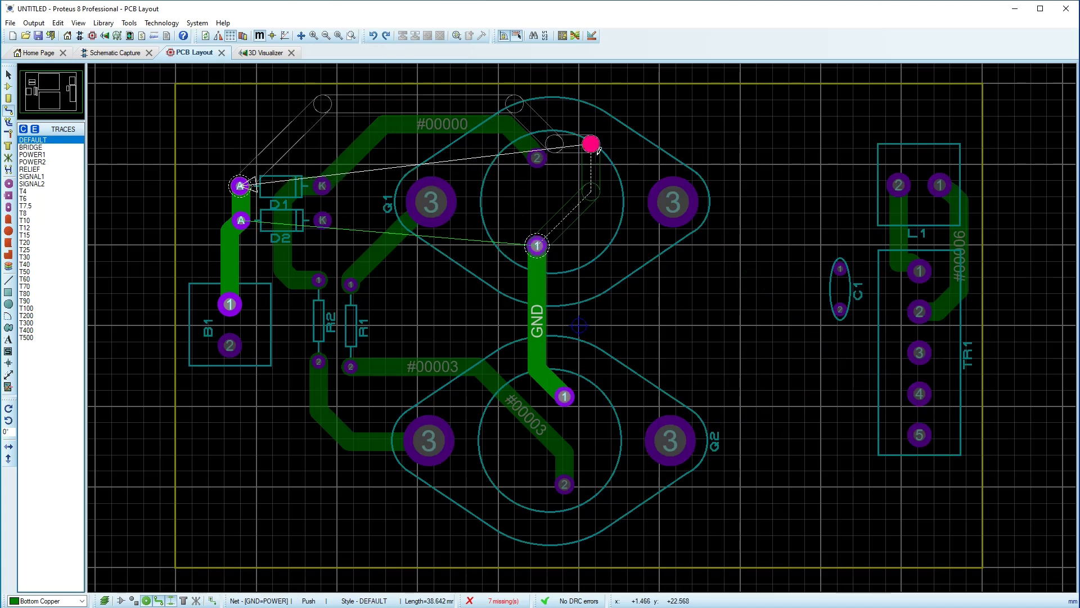
{"action": "left_click", "coordinate": [591, 155]}
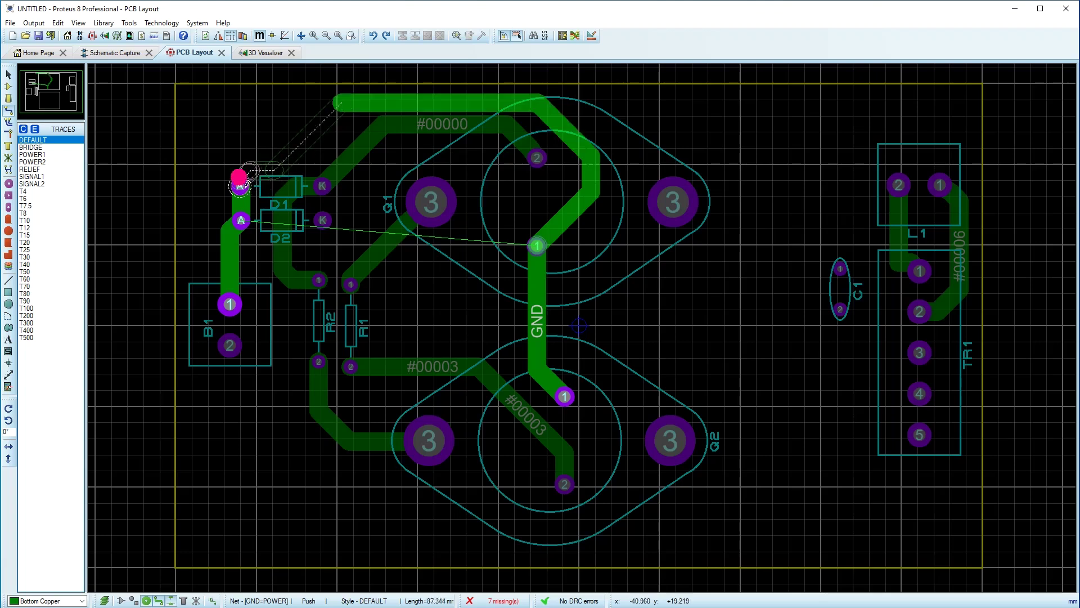
{"action": "left_click", "coordinate": [238, 185]}
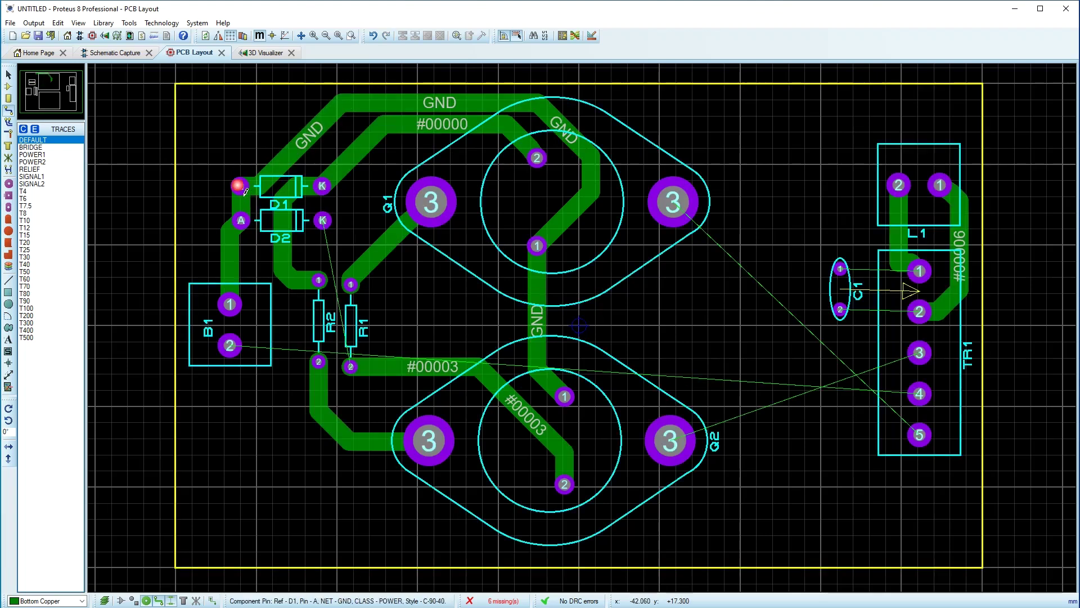
Drag the GND trace's diagonal segment near D1 outward and the #00000 trace's horizontal segment slightly down to widen their gap
{"action": "right_click", "coordinate": [298, 151]}
{"action": "left_click", "coordinate": [329, 170]}
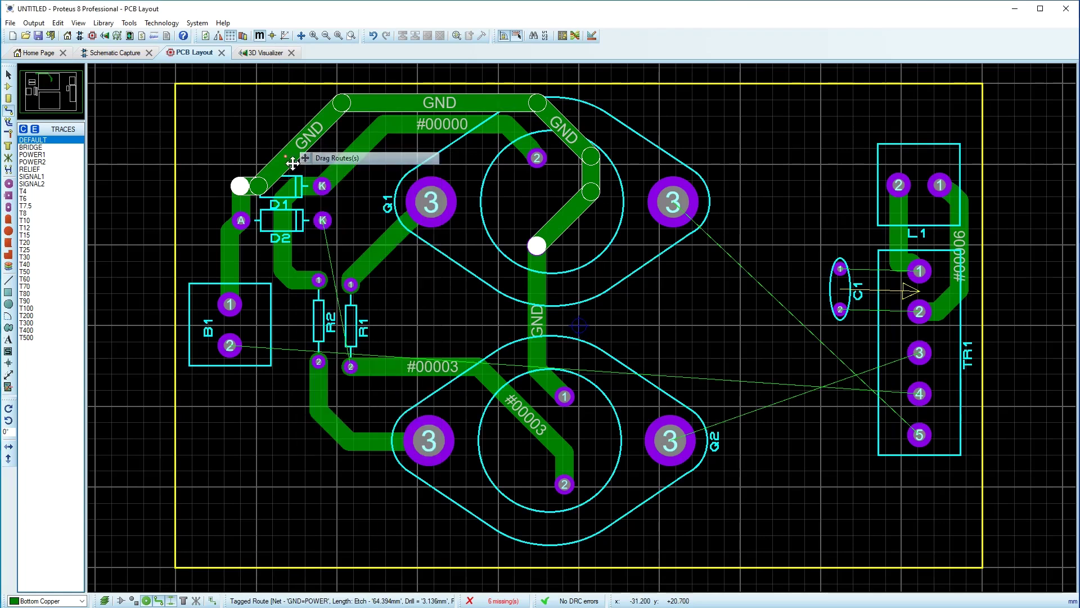
{"action": "left_click", "coordinate": [408, 165]}
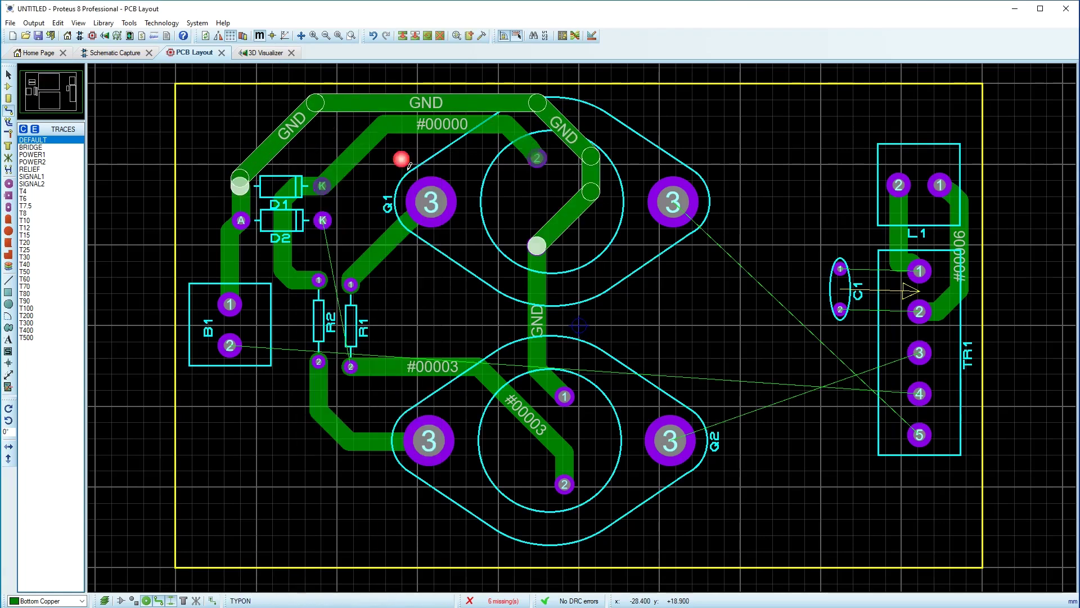
{"action": "right_click", "coordinate": [449, 117]}
{"action": "left_click", "coordinate": [487, 123]}
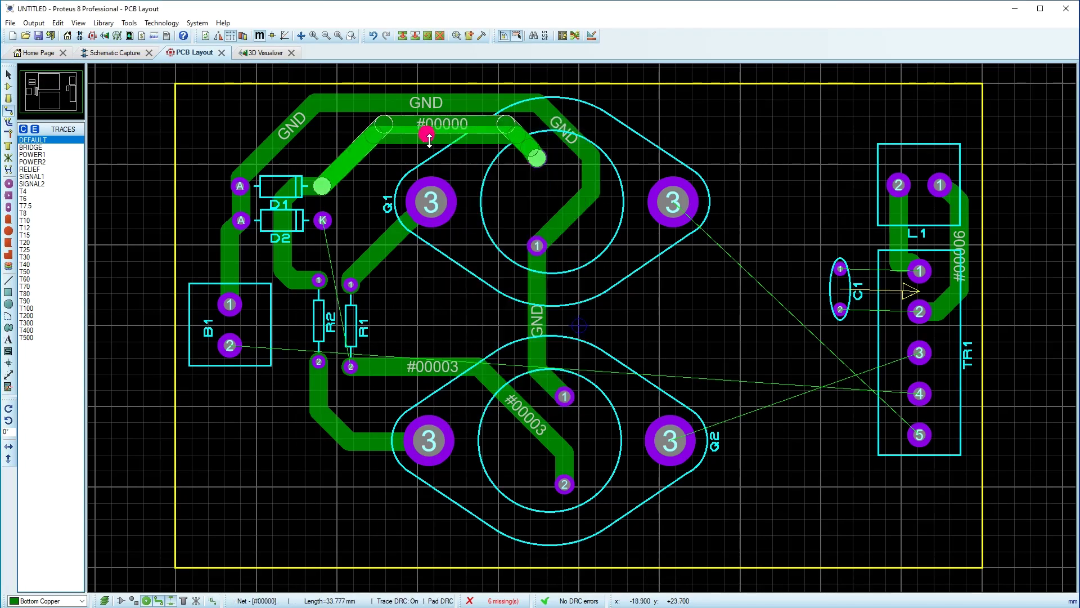
{"action": "left_click", "coordinate": [525, 176]}
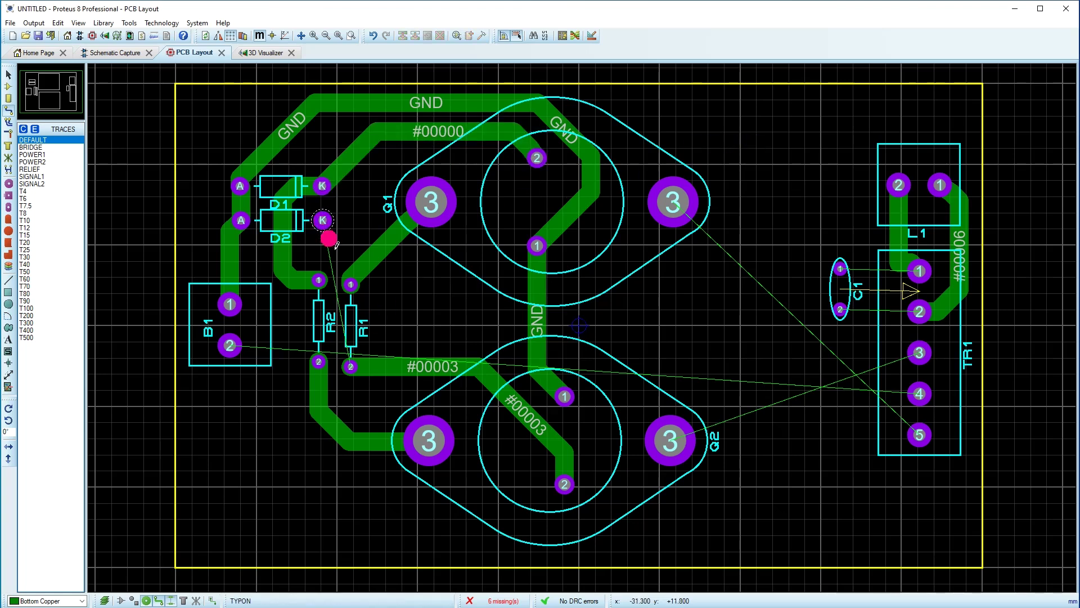
Move R2 slightly toward B1 and R1 slightly toward Q1 to widen the gap between the two resistors
{"action": "left_click", "coordinate": [8, 74]}
{"action": "left_click", "coordinate": [330, 314]}
{"action": "left_click_drag", "start_coordinate": [329, 314], "coordinate": [379, 298]}
{"action": "left_click", "coordinate": [360, 313]}
{"action": "left_click", "coordinate": [414, 296]}
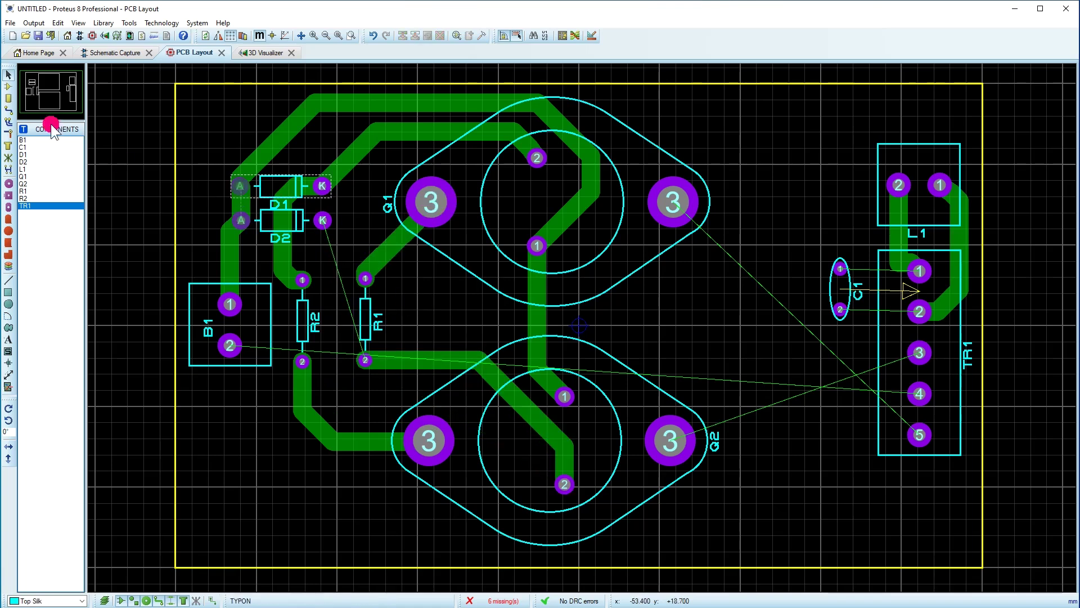
Route a Bottom Copper trace from the cathode of D2 between R2 and R1 to pin 2 of R1
{"action": "left_click", "coordinate": [8, 111]}
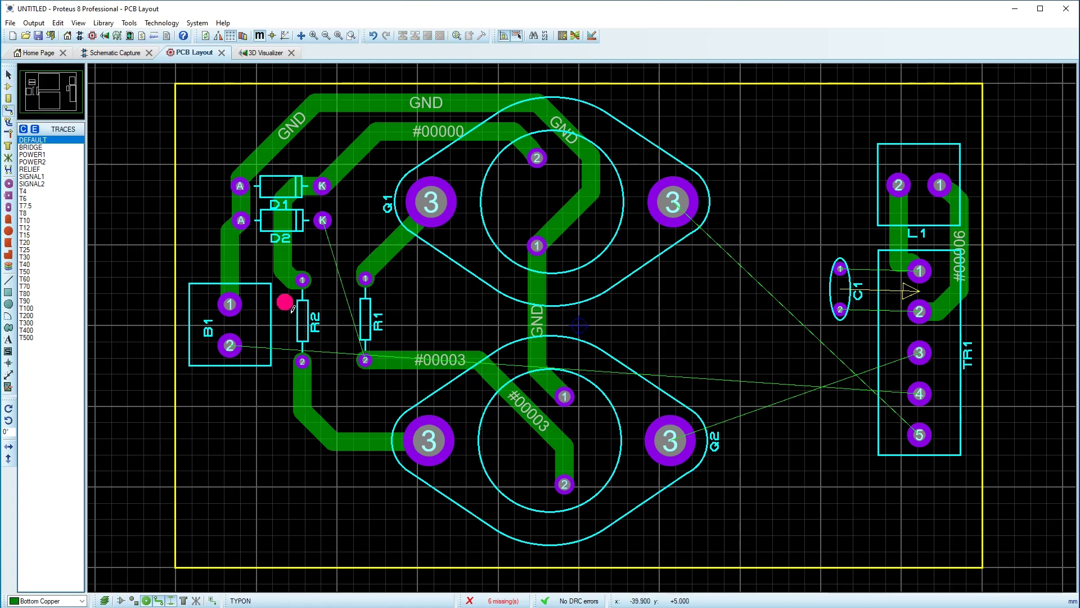
{"action": "left_click", "coordinate": [324, 221]}
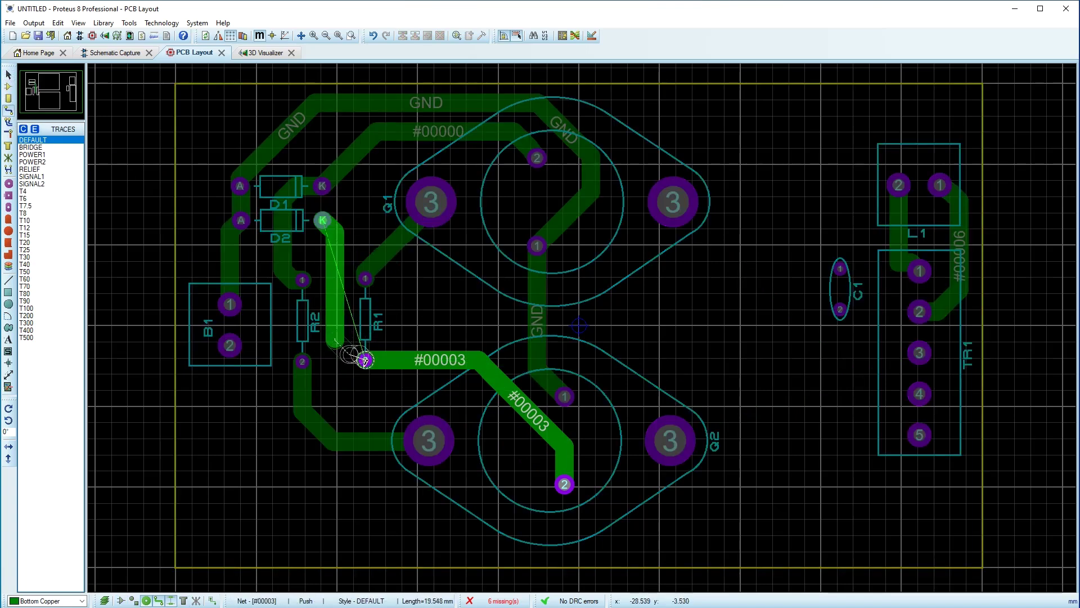
{"action": "left_click", "coordinate": [364, 358]}
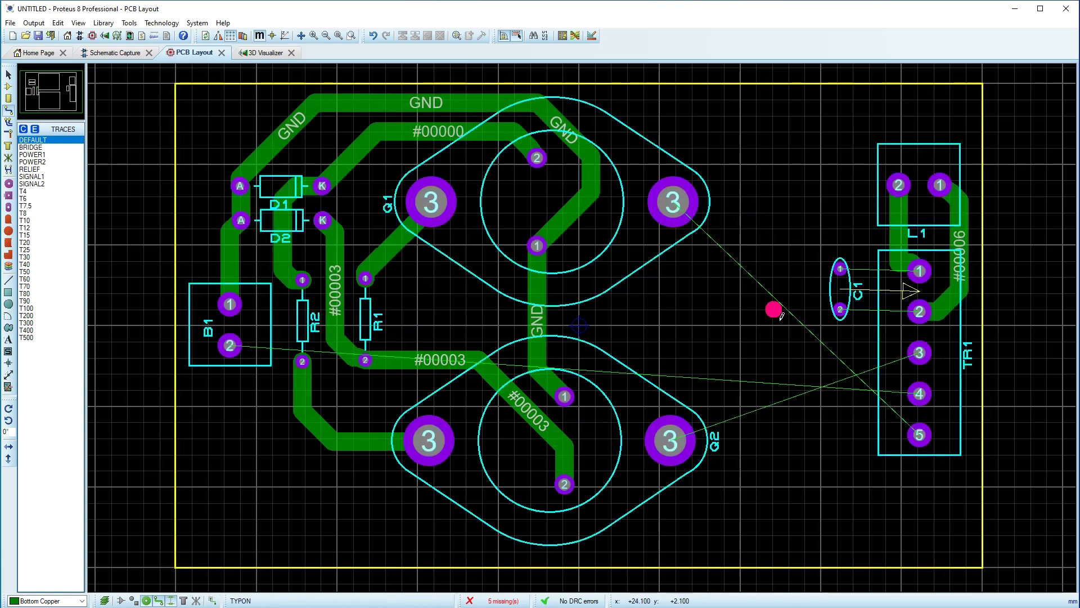
Route straight traces from pin 1 of TR1 to pin 1 of C1 and from pin 2 of TR1 to pin 2 of C1
{"action": "left_click", "coordinate": [920, 271]}
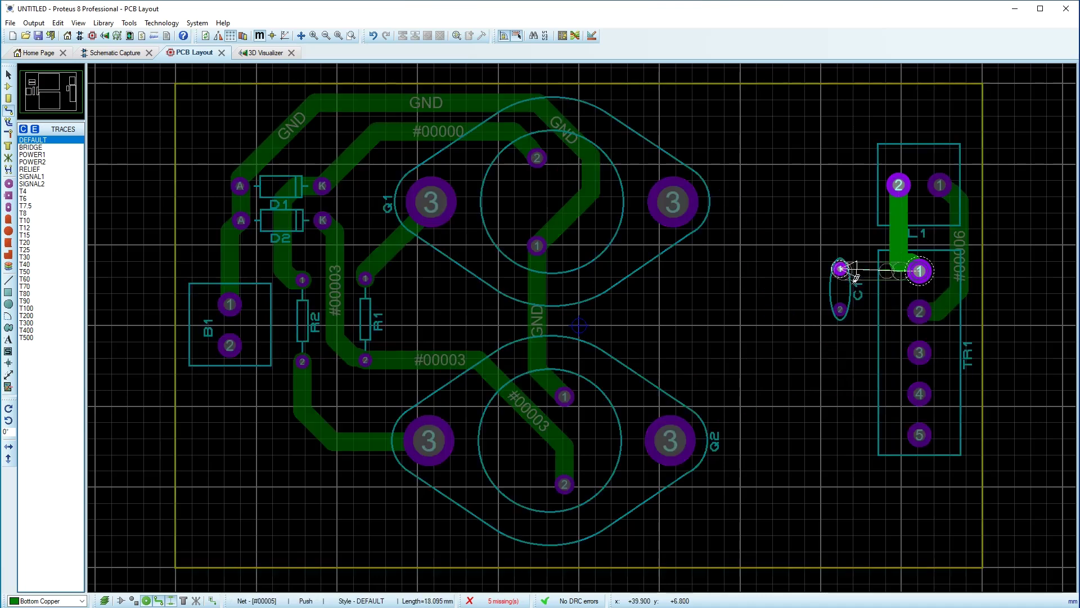
{"action": "left_click", "coordinate": [840, 269]}
{"action": "left_click", "coordinate": [918, 310]}
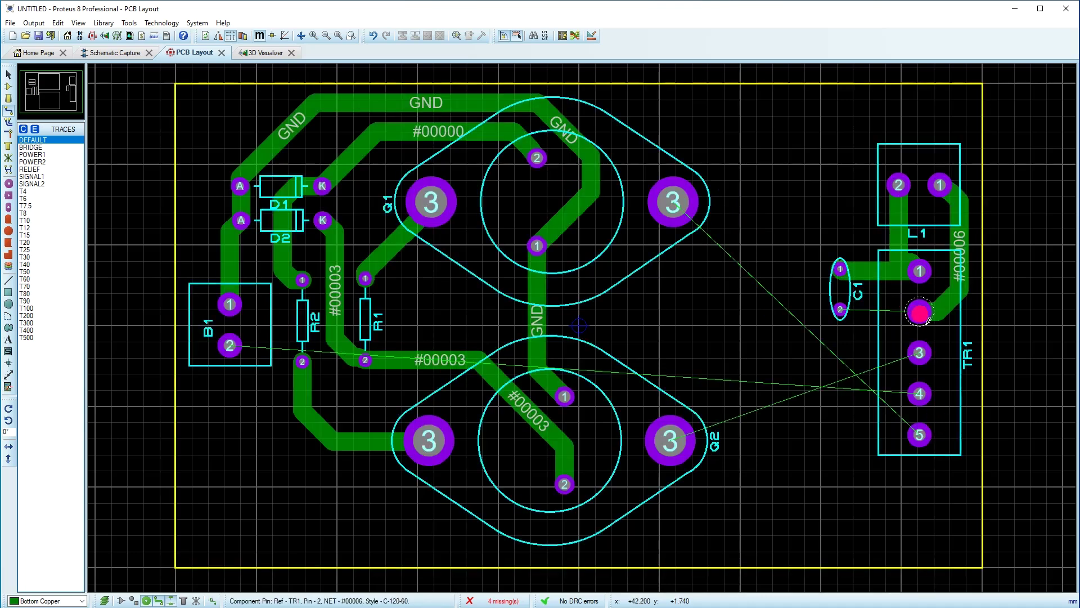
{"action": "left_click", "coordinate": [841, 310]}
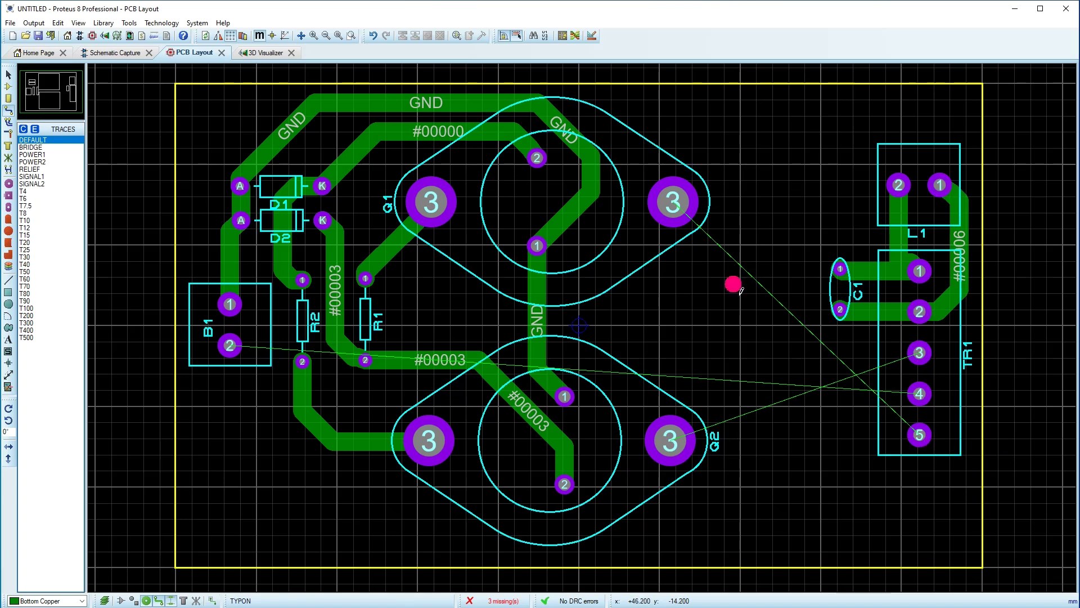
In the schematic, swap TR1's package pin numbers so S1 is 5 and S3 is 3, and assign the TBLOCK-I5 package
{"action": "left_click", "coordinate": [106, 55]}
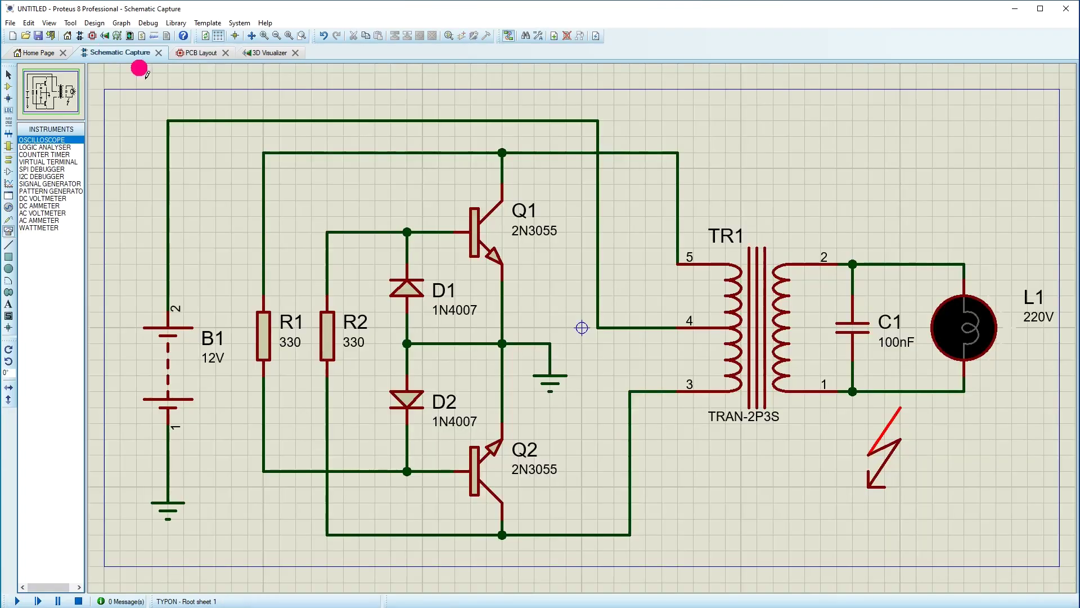
{"action": "left_click", "coordinate": [744, 349]}
{"action": "right_click", "coordinate": [743, 349]}
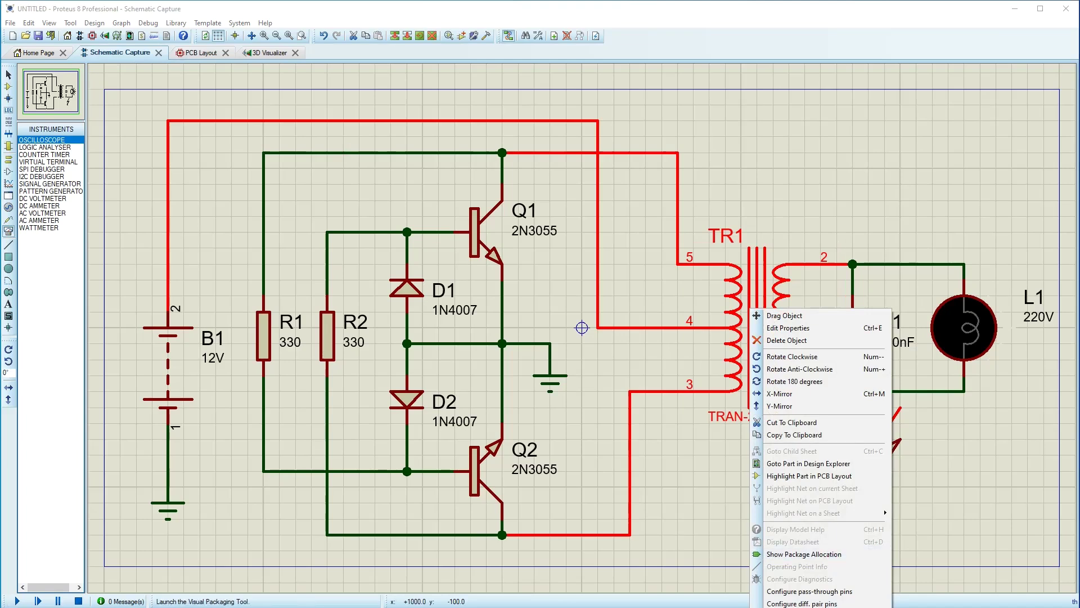
{"action": "left_click", "coordinate": [804, 554]}
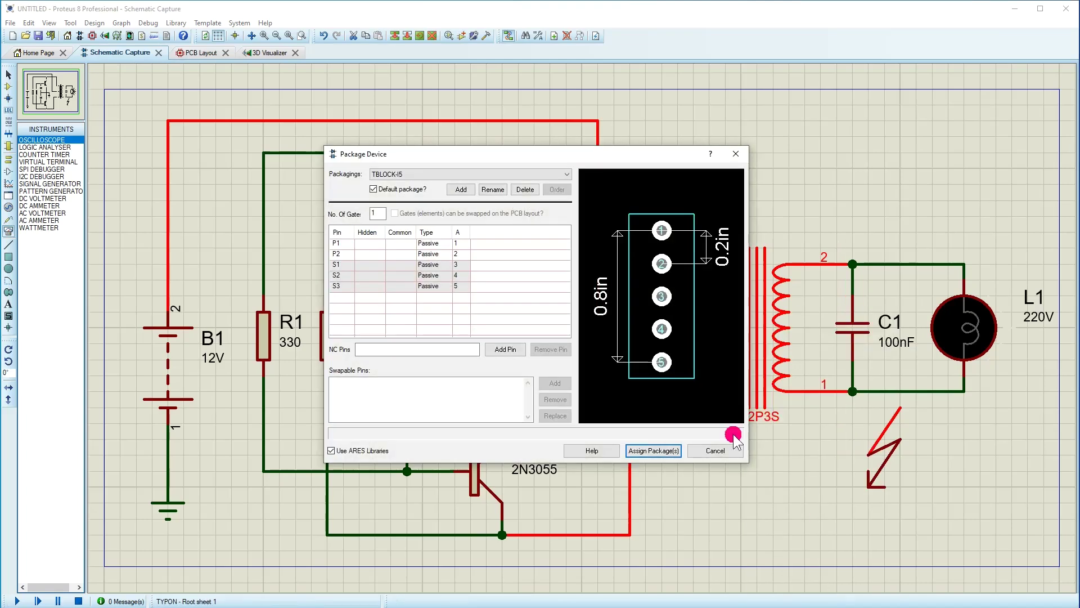
{"action": "left_click", "coordinate": [459, 286]}
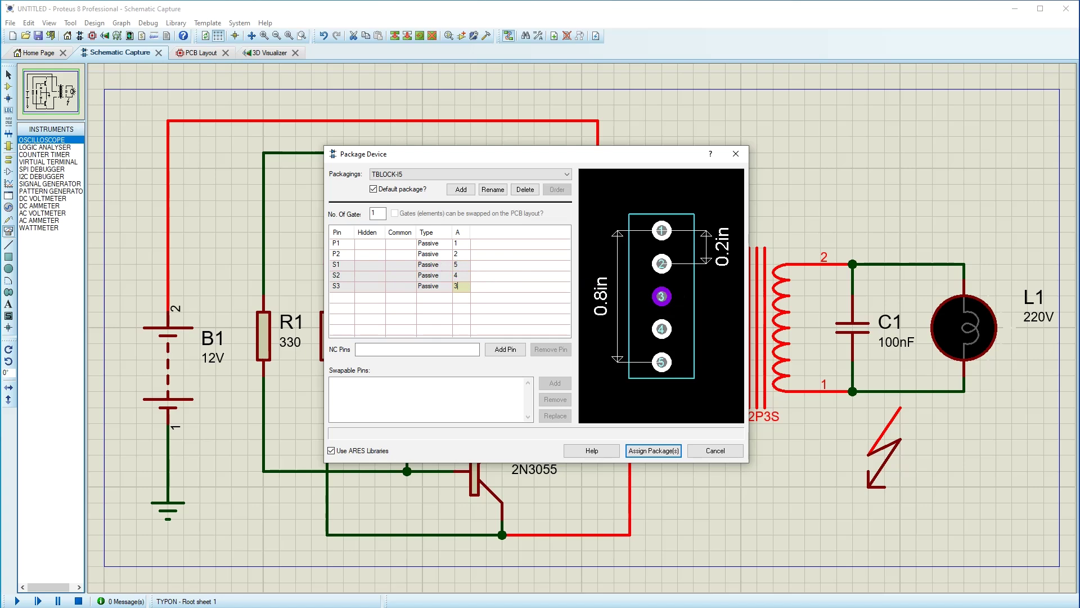
{"action": "left_click", "coordinate": [648, 450]}
{"action": "left_click", "coordinate": [550, 386]}
{"action": "left_click", "coordinate": [543, 327]}
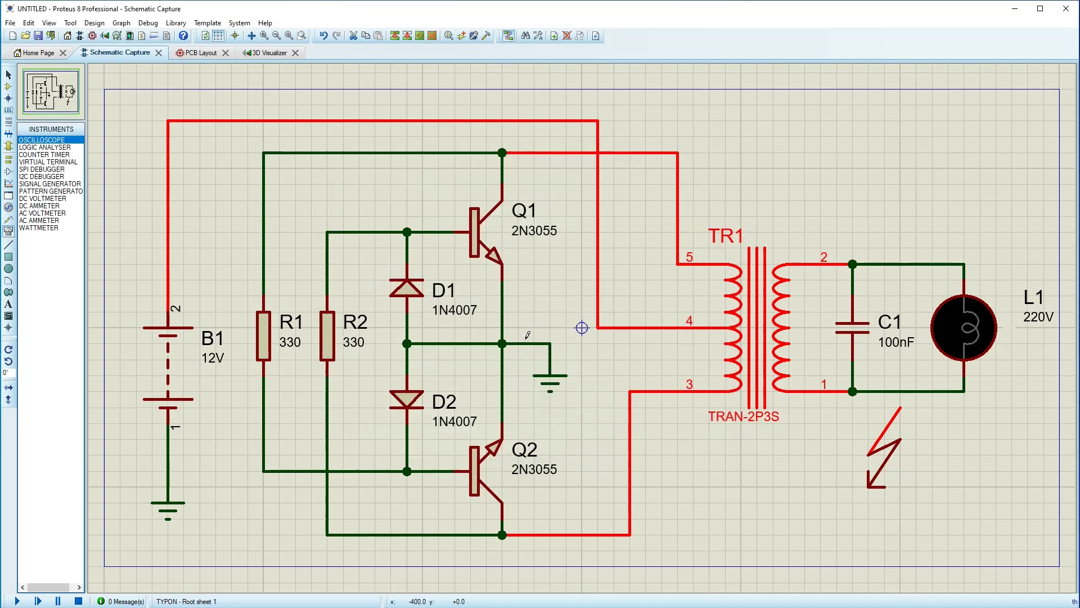
Return to the PCB layout and route a trace from pin 5 of TR1 to the nearer pin 3 of Q2
{"action": "left_click", "coordinate": [208, 52]}
{"action": "left_click", "coordinate": [917, 353]}
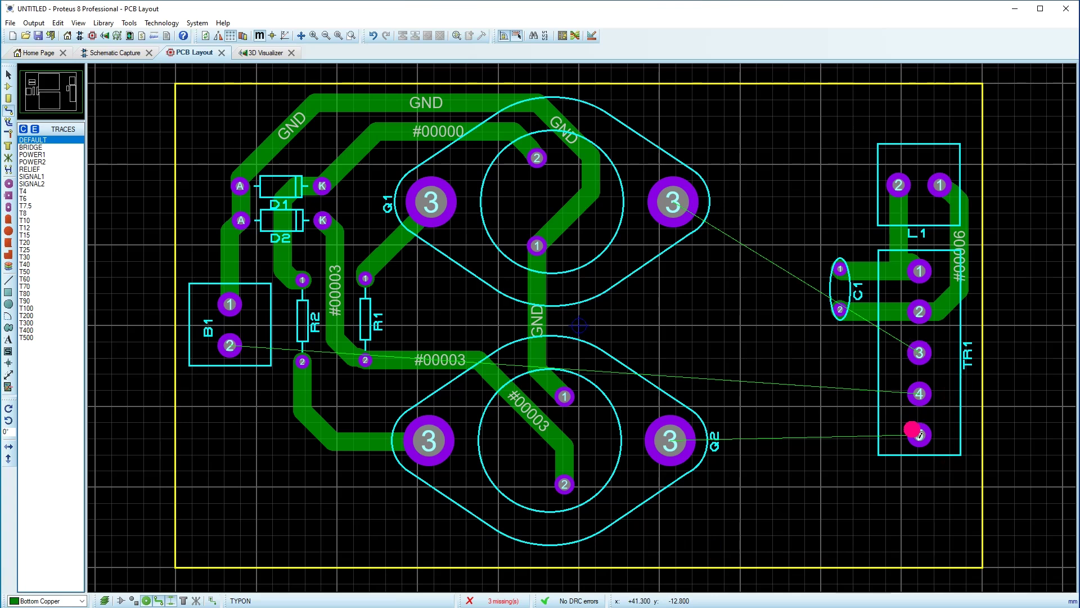
{"action": "left_click", "coordinate": [918, 433]}
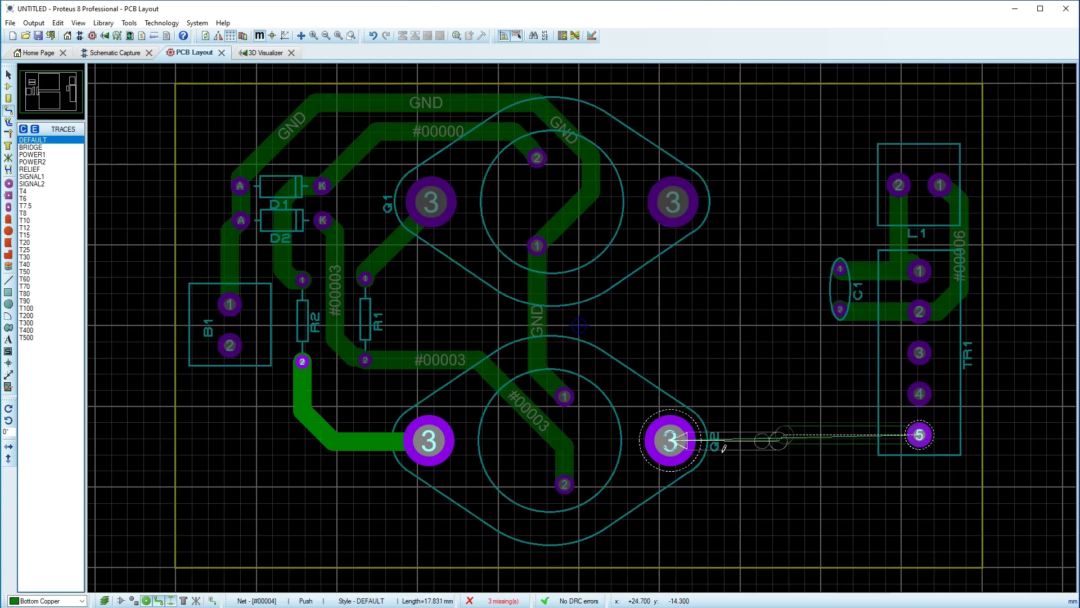
{"action": "left_click", "coordinate": [672, 443]}
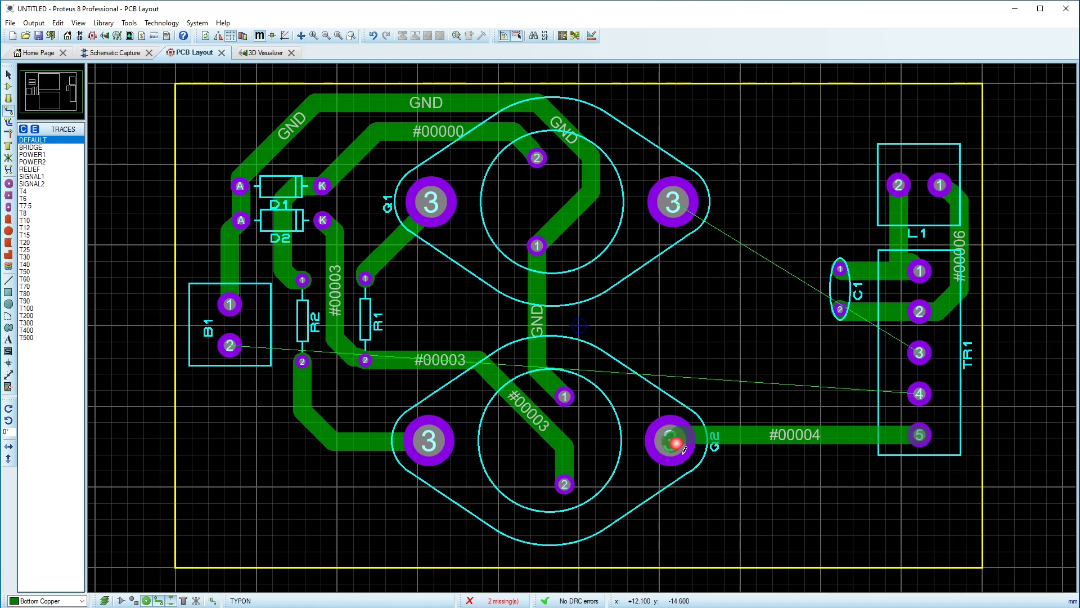
Route a trace from pin 3 of TR1 between the two transistors' outer pads and up to the nearer pin 3 of Q1
{"action": "left_click", "coordinate": [919, 353]}
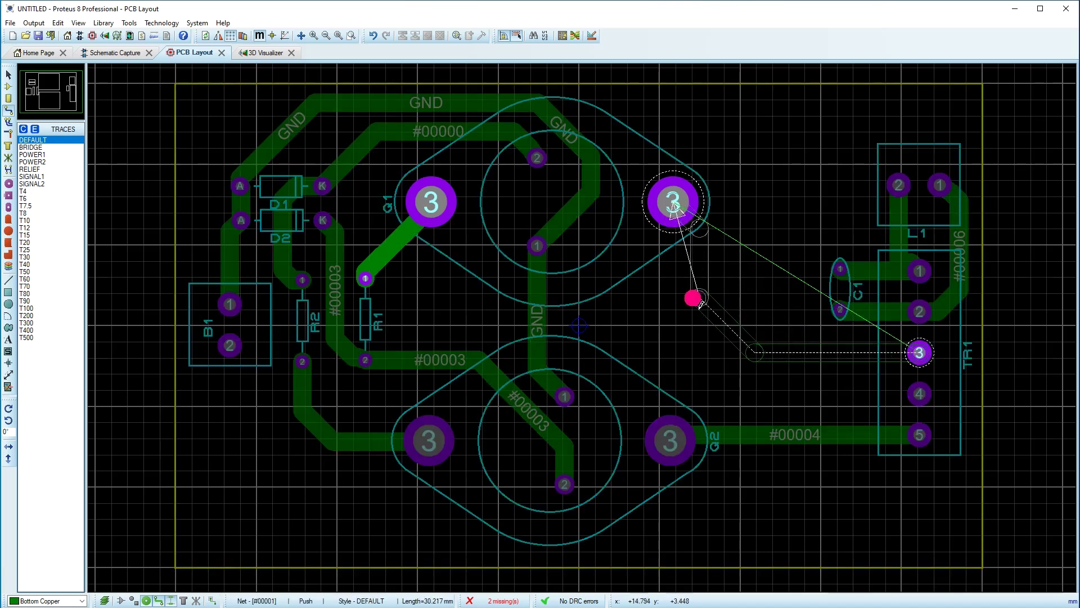
{"action": "left_click", "coordinate": [673, 289]}
{"action": "left_click", "coordinate": [673, 208]}
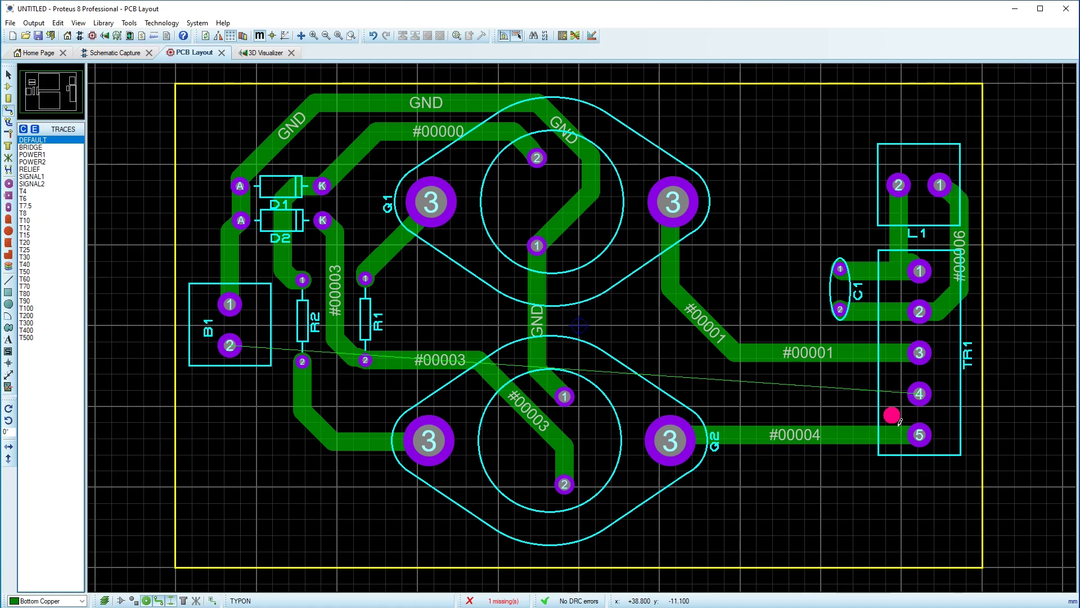
Examine the component side of the board in the 3D Visualizer
{"action": "left_click", "coordinate": [260, 53]}
{"action": "left_click_drag", "start_coordinate": [551, 315], "coordinate": [545, 208]}
{"action": "right_click", "coordinate": [540, 328]}
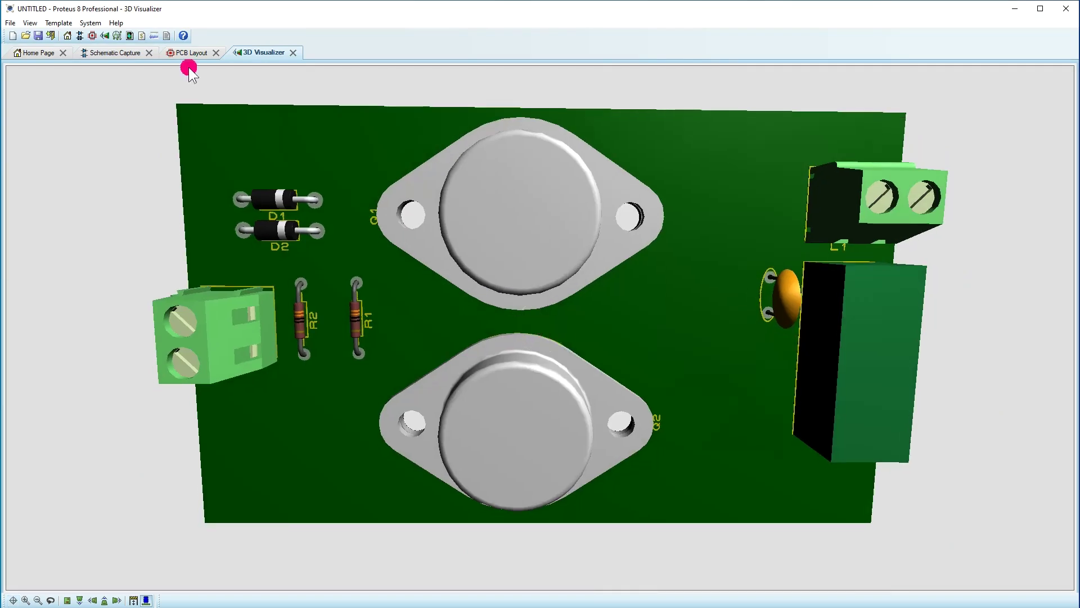
In the PCB layout, generate a power plane for the GND=POWER net on Bottom Copper with the DEFAULT boundary
{"action": "left_click", "coordinate": [190, 53]}
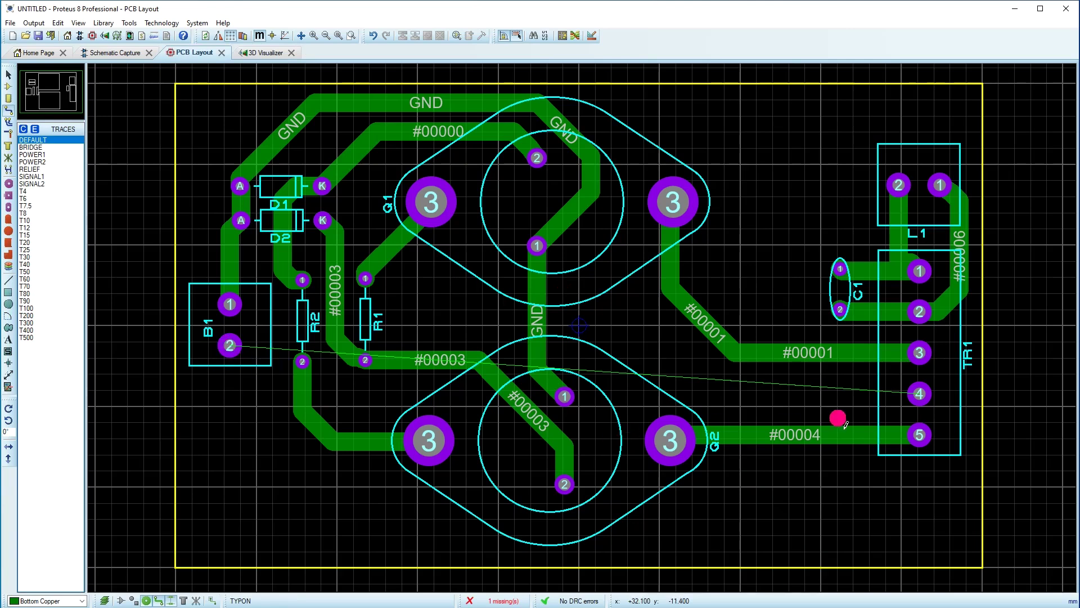
{"action": "left_click", "coordinate": [163, 23]}
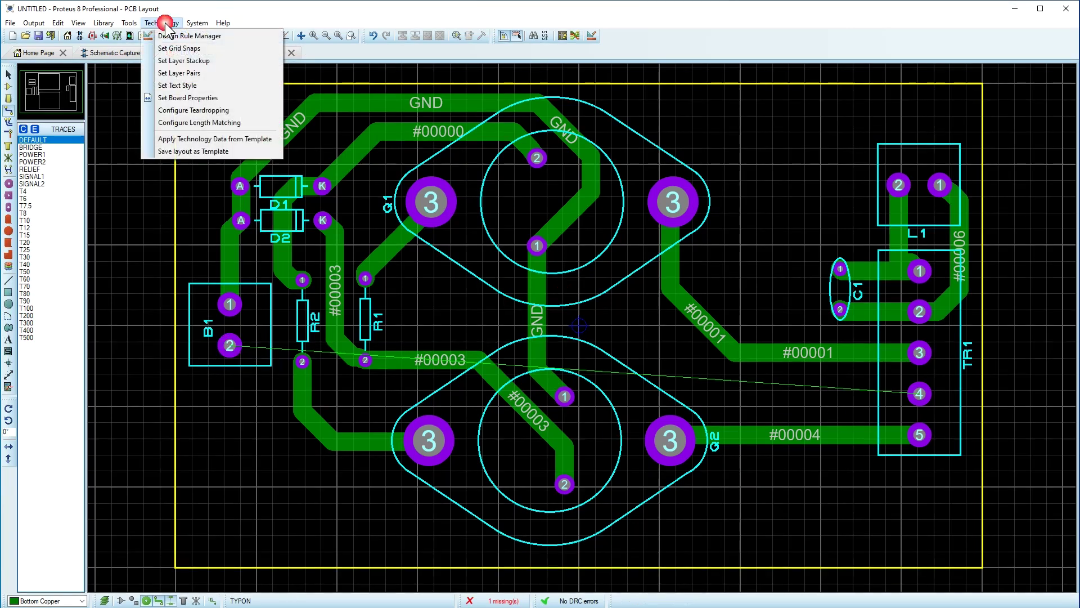
{"action": "mouse_move", "coordinate": [129, 22]}
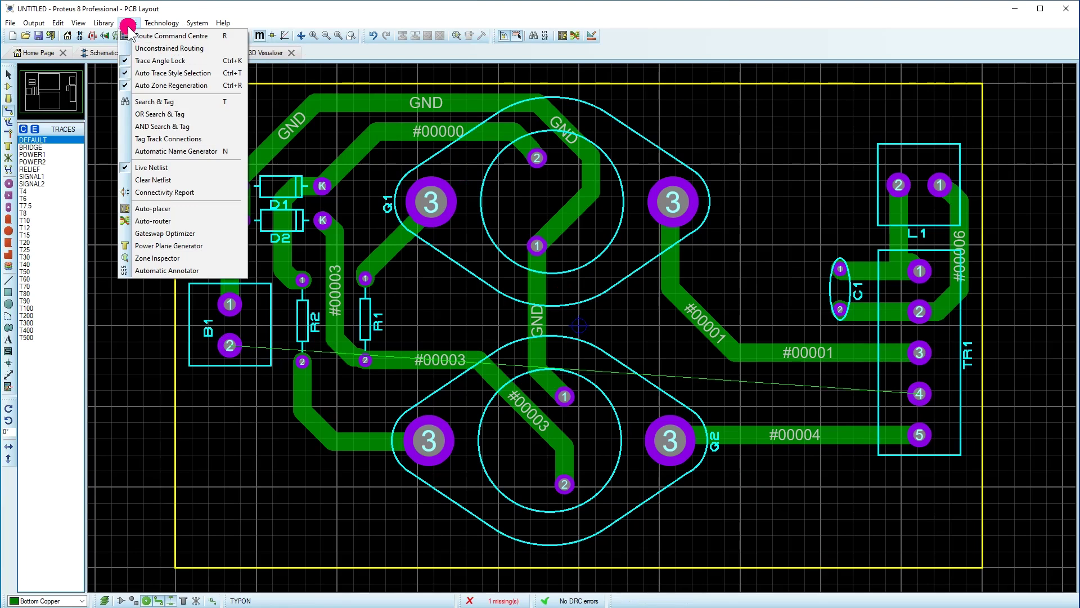
{"action": "left_click", "coordinate": [164, 247]}
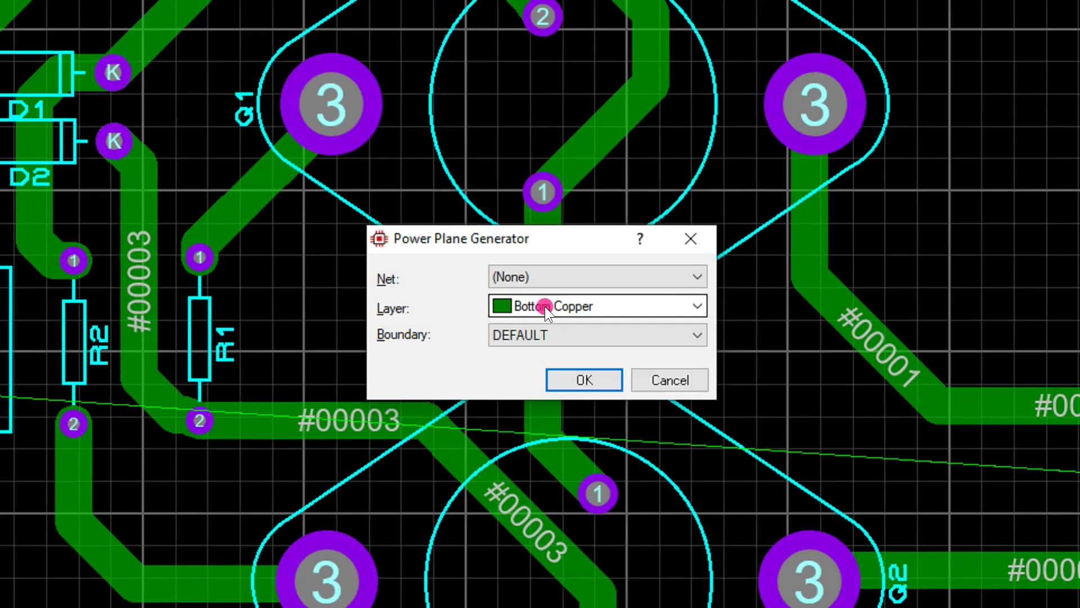
{"action": "left_click", "coordinate": [538, 304]}
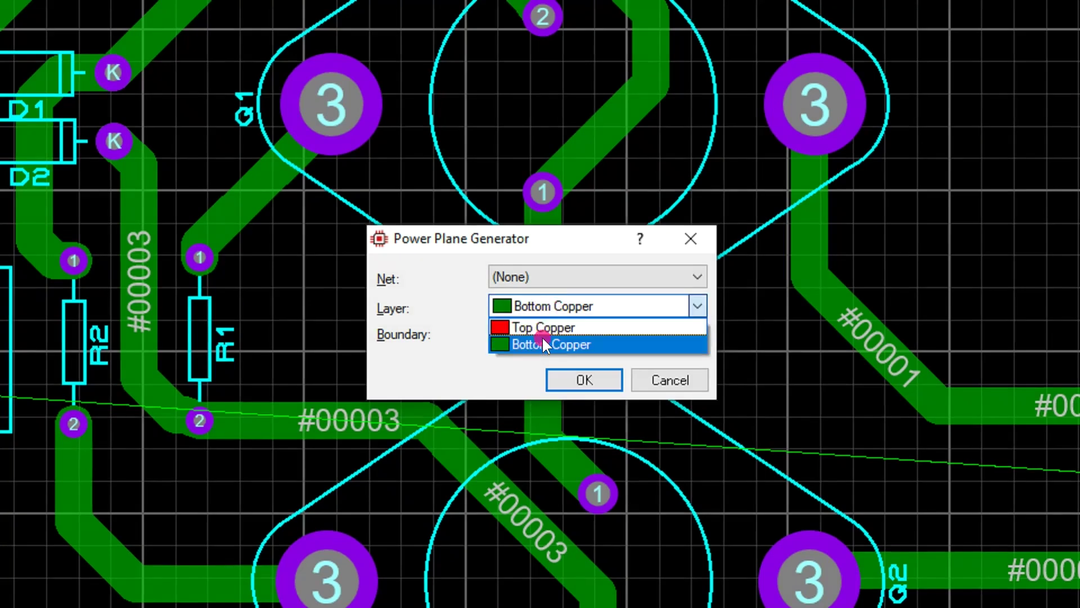
{"action": "left_click", "coordinate": [543, 344]}
{"action": "left_click", "coordinate": [553, 274]}
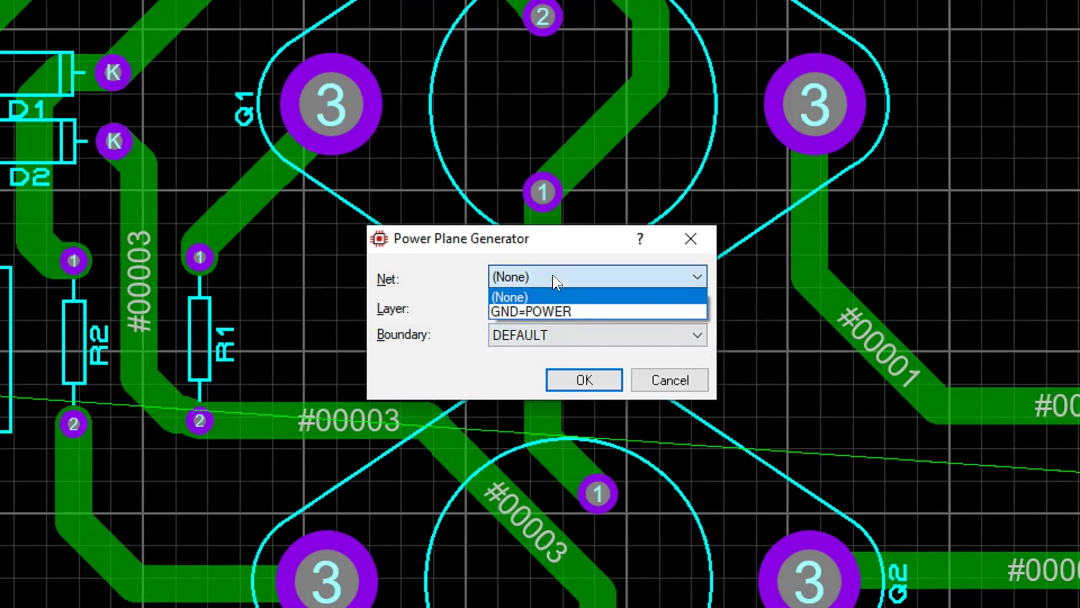
{"action": "left_click", "coordinate": [536, 311]}
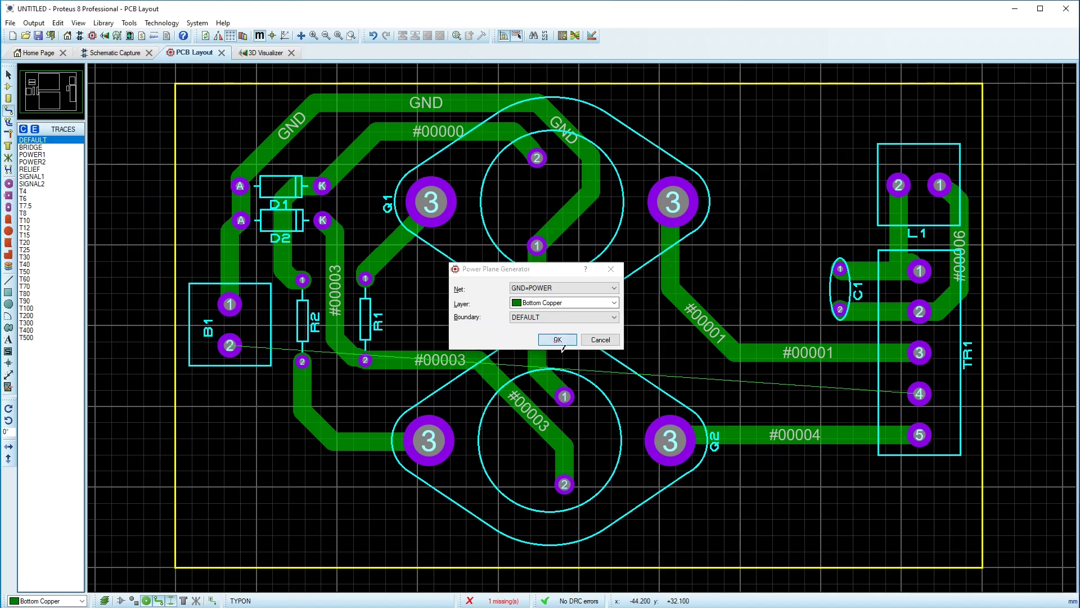
{"action": "left_click", "coordinate": [580, 383]}
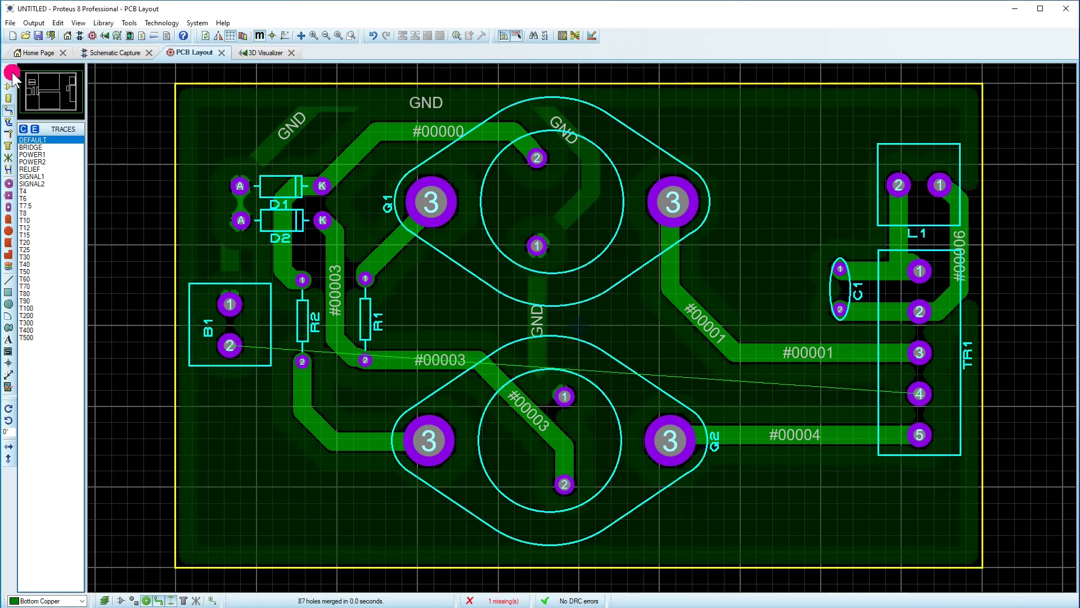
Edit the GND power plane zone to use the Normal colour and a clearance of 20th
{"action": "left_click", "coordinate": [9, 75]}
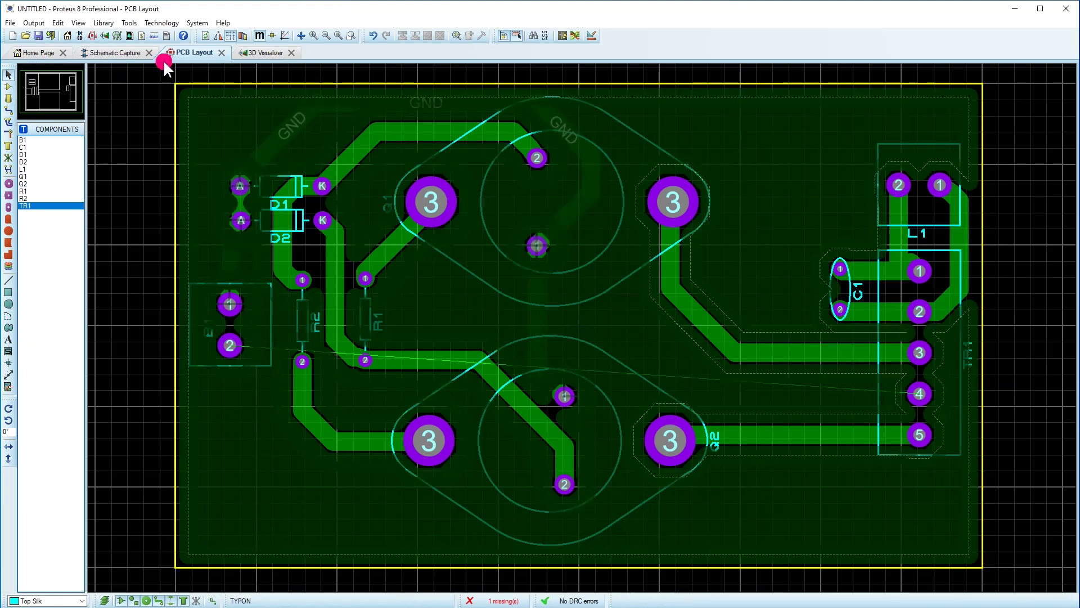
{"action": "double_click", "coordinate": [194, 90]}
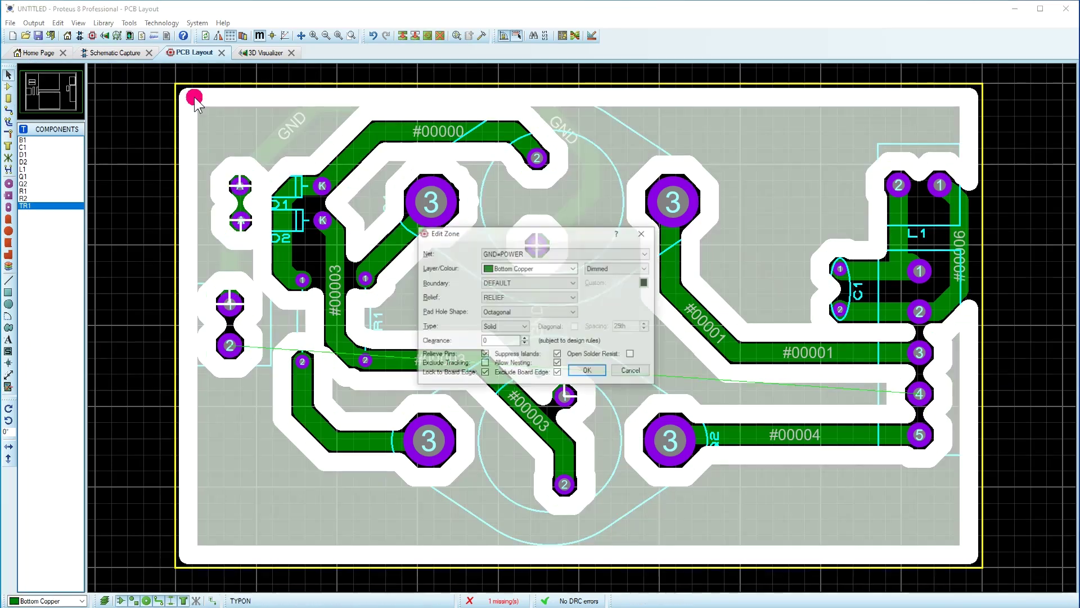
{"action": "left_click", "coordinate": [613, 268]}
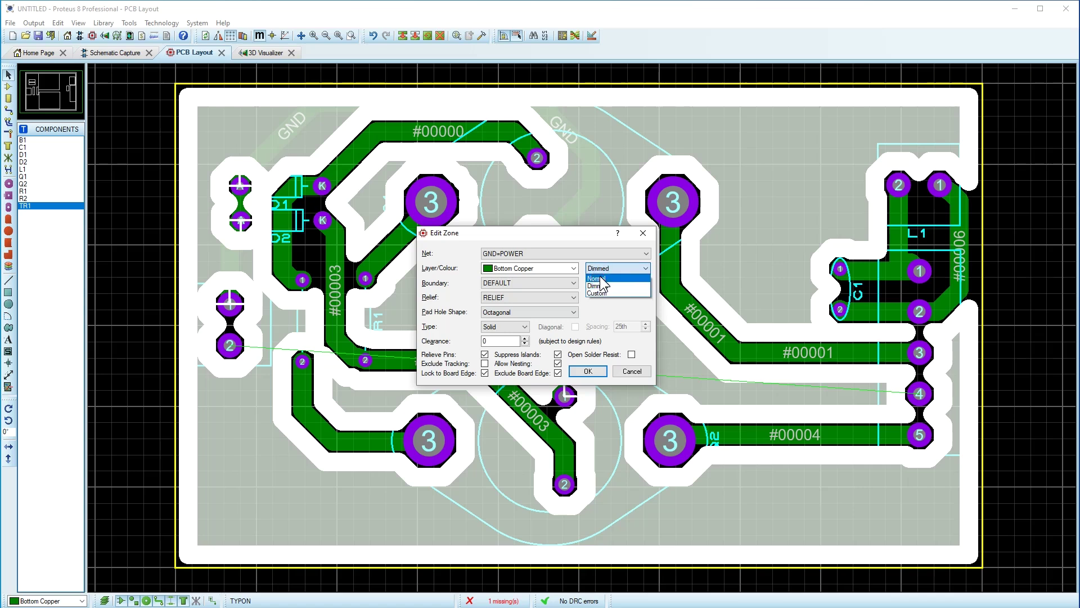
{"action": "left_click", "coordinate": [607, 276]}
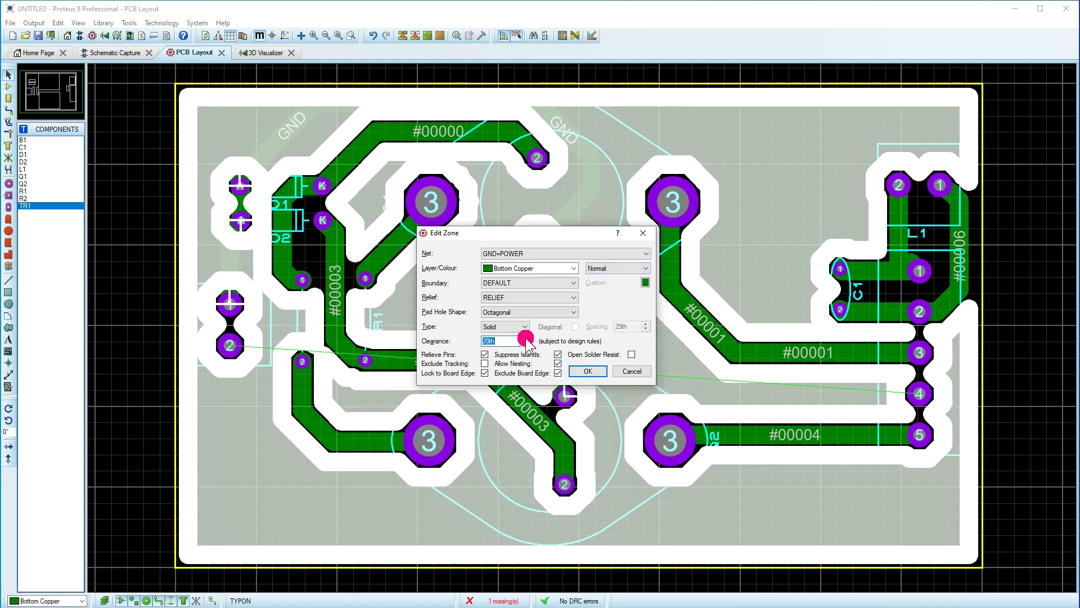
{"action": "left_click", "coordinate": [591, 374]}
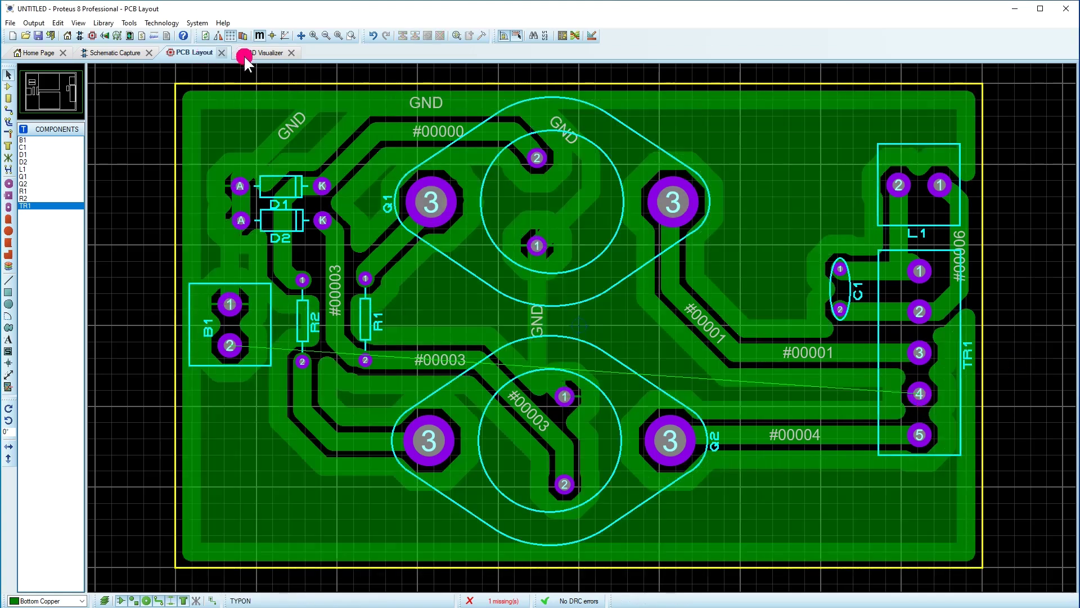
Route a Bottom Copper trace from pin 2 of B1 along the board's lower edge and around pin 5 of TR1 to its pin 4
{"action": "left_click", "coordinate": [129, 52]}
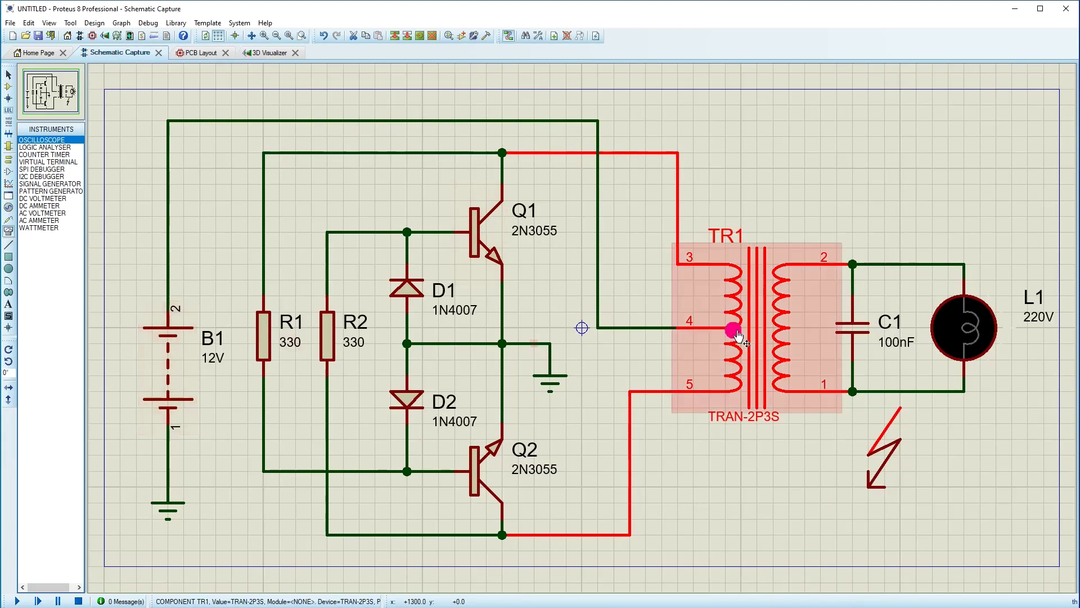
{"action": "left_click", "coordinate": [203, 53]}
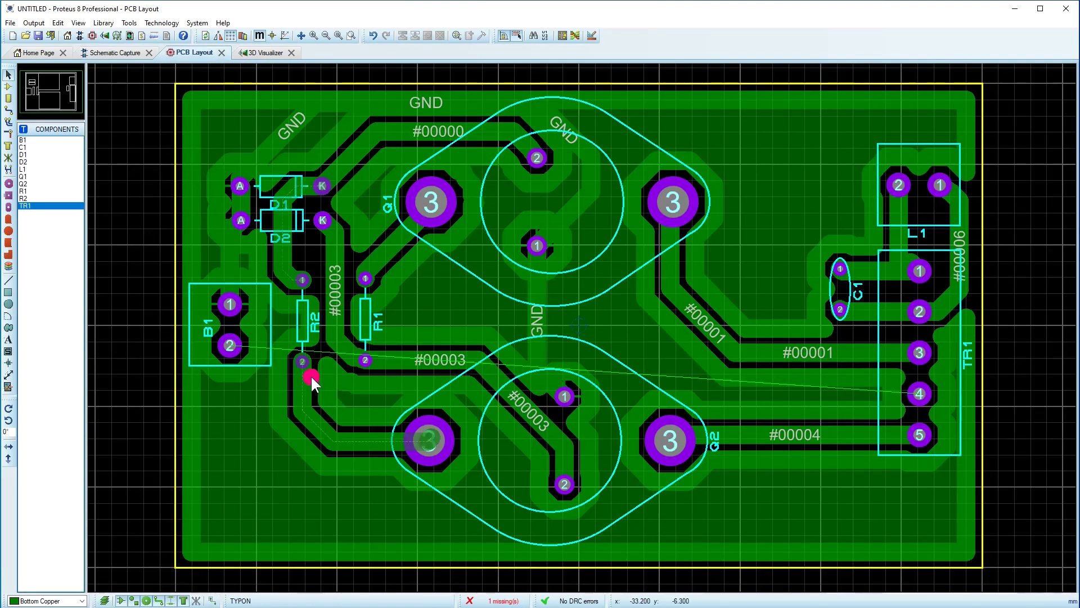
{"action": "left_click", "coordinate": [8, 110]}
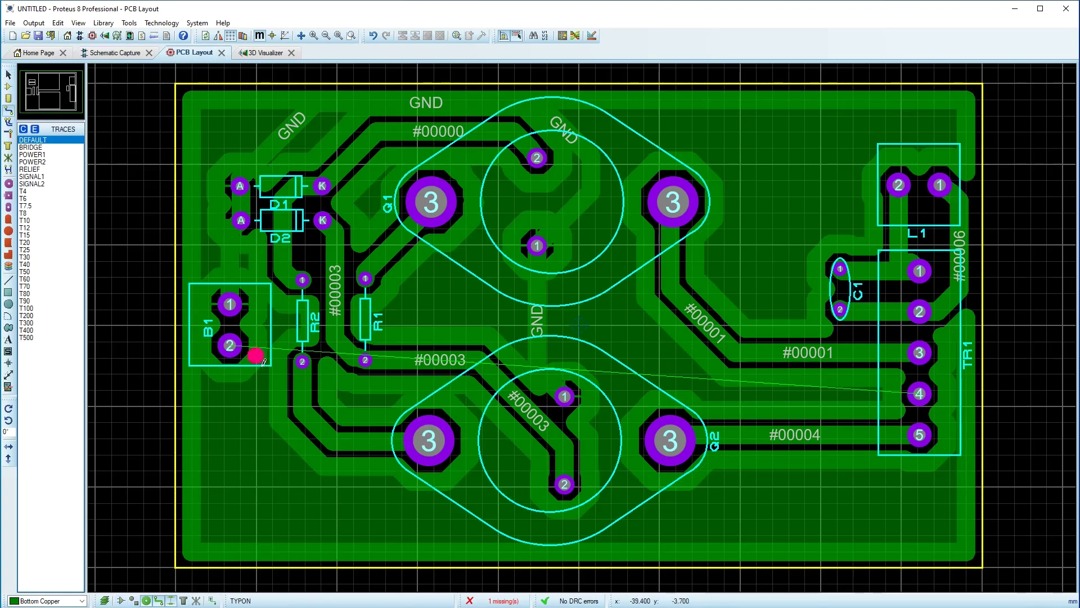
{"action": "left_click", "coordinate": [230, 345]}
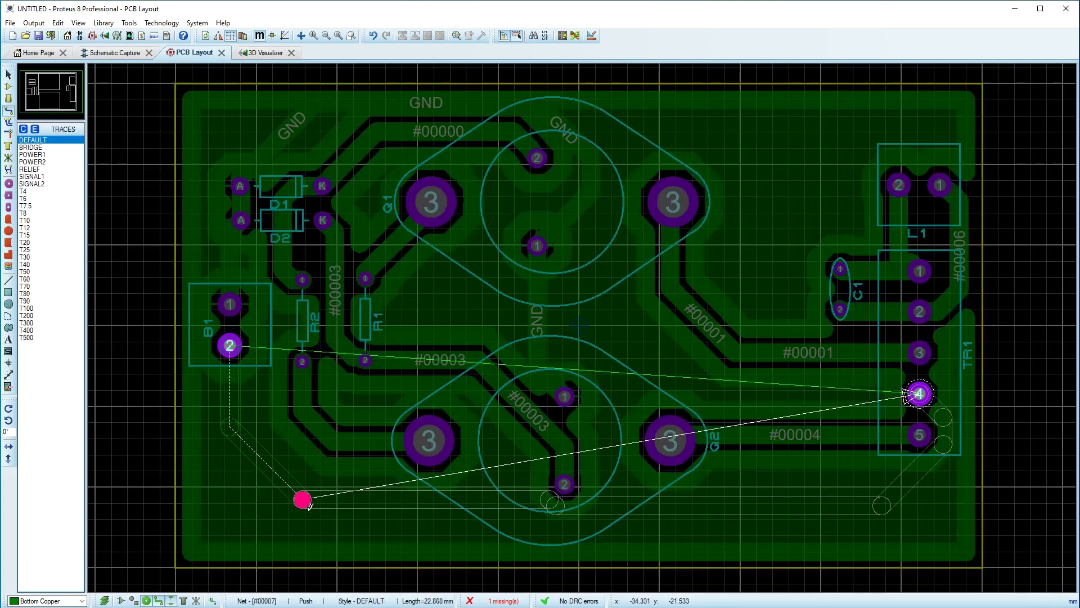
{"action": "left_click", "coordinate": [313, 504]}
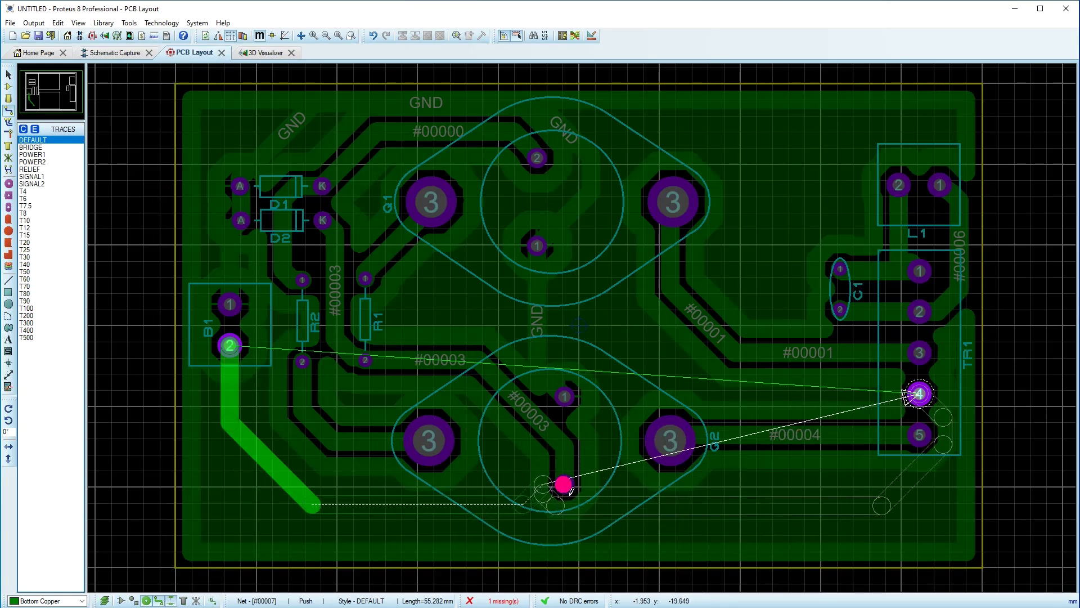
{"action": "left_click", "coordinate": [524, 534]}
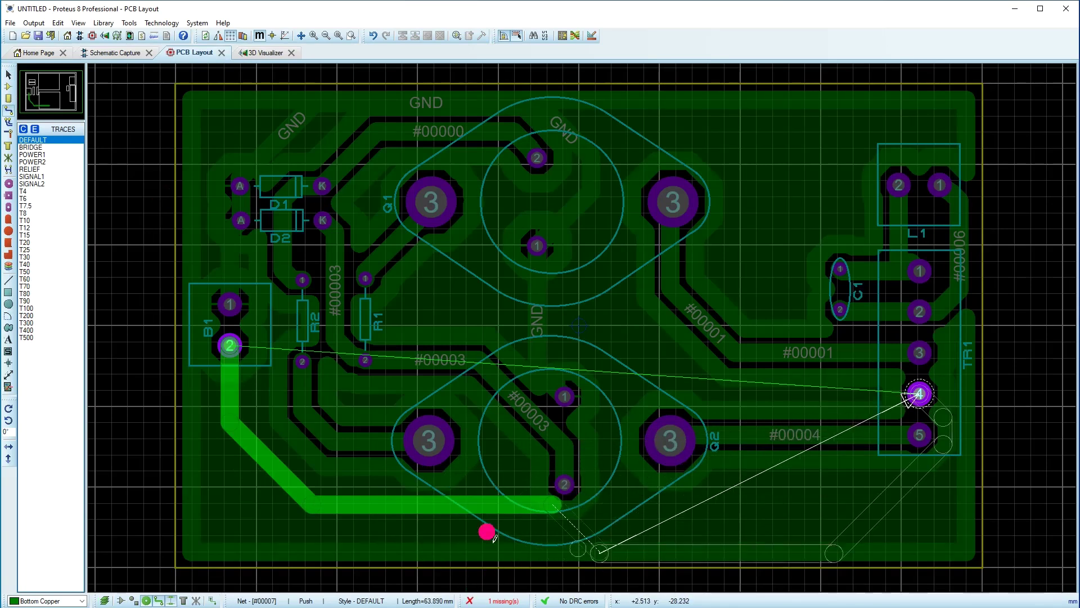
{"action": "key", "text": "BackSpace"}
{"action": "key", "text": "BackSpace"}
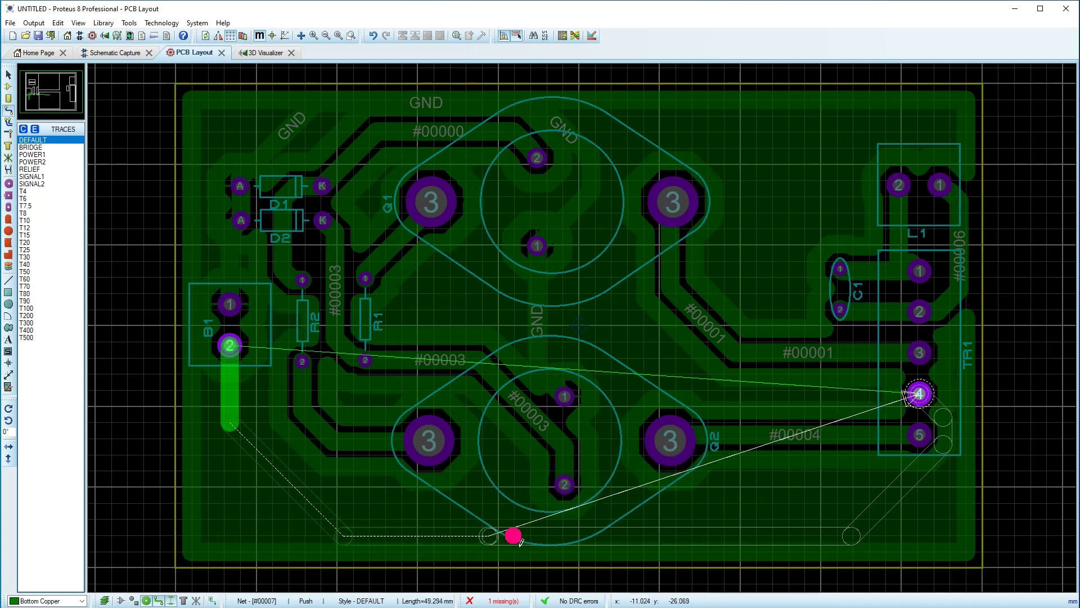
{"action": "left_click", "coordinate": [693, 532]}
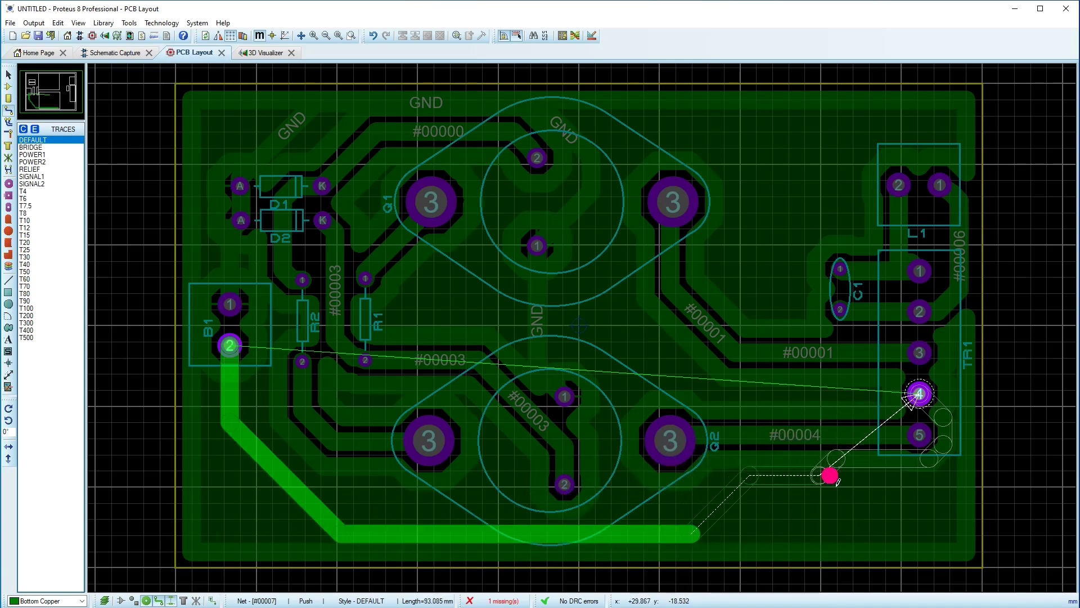
{"action": "left_click", "coordinate": [945, 457]}
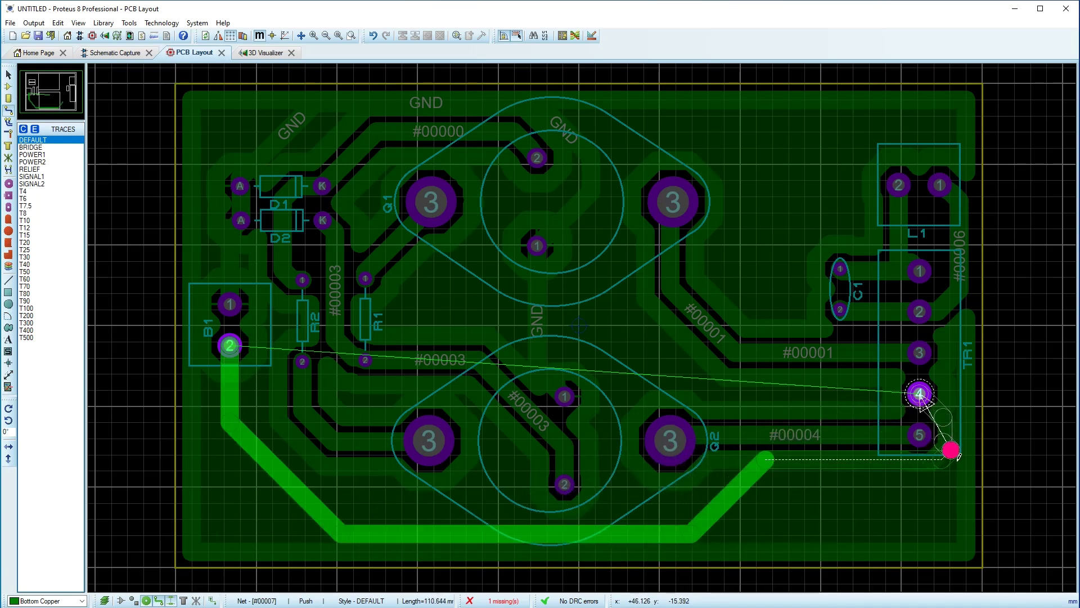
{"action": "left_click", "coordinate": [951, 457]}
{"action": "left_click", "coordinate": [950, 396]}
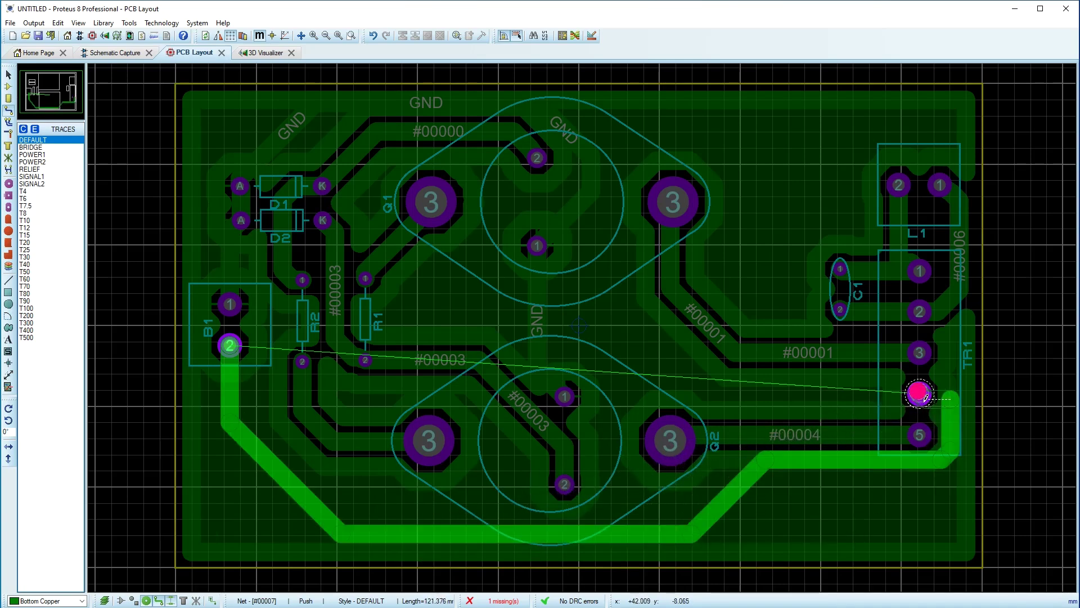
{"action": "left_click", "coordinate": [919, 393]}
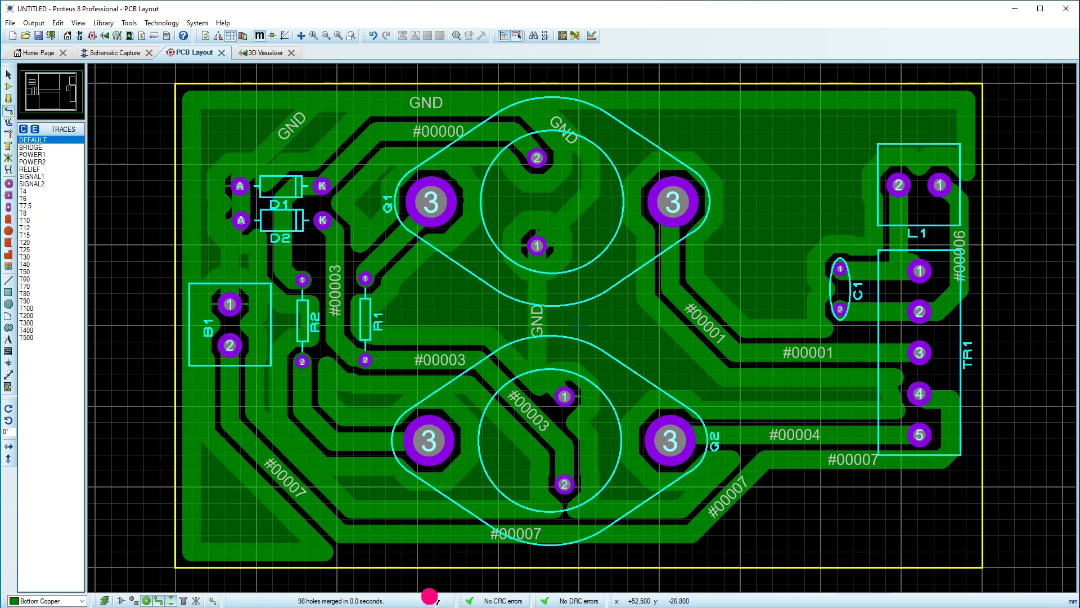
Delete the GND power plane from the board
{"action": "left_click", "coordinate": [8, 75]}
{"action": "right_click", "coordinate": [309, 536]}
{"action": "right_click", "coordinate": [313, 536]}
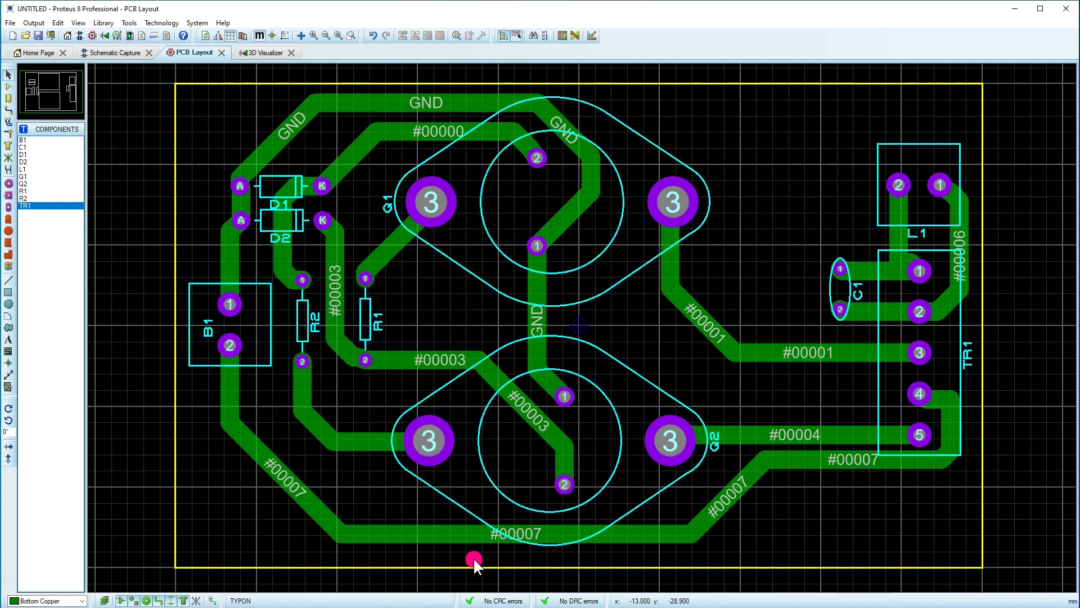
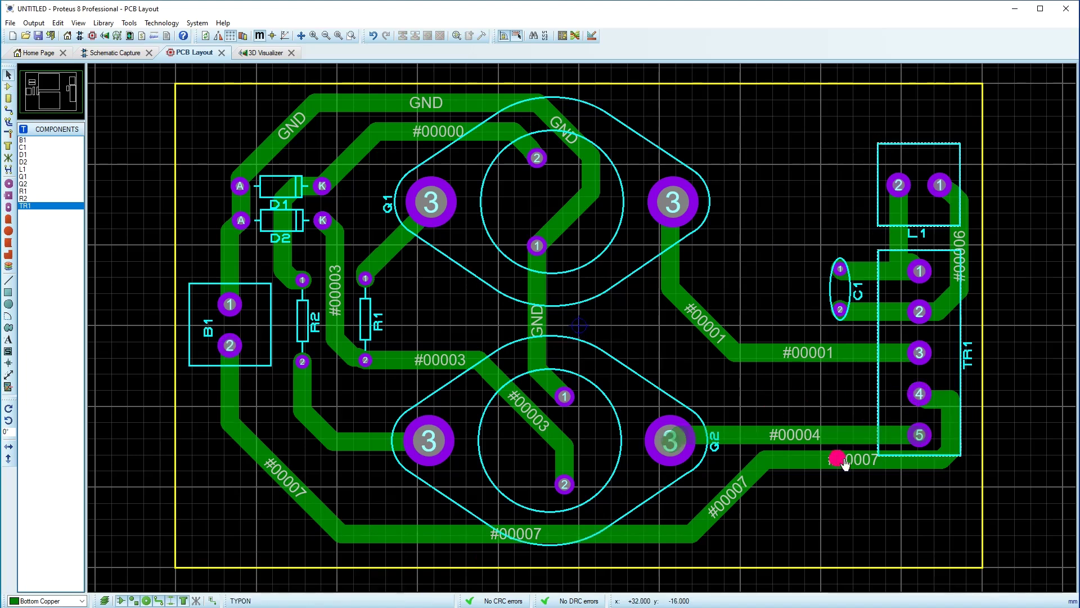
Reshape the new trace near TR1 by moving its segments farther away from pin 5 and aligning its end with pin 4
{"action": "left_click_drag", "start_coordinate": [833, 459], "coordinate": [842, 480]}
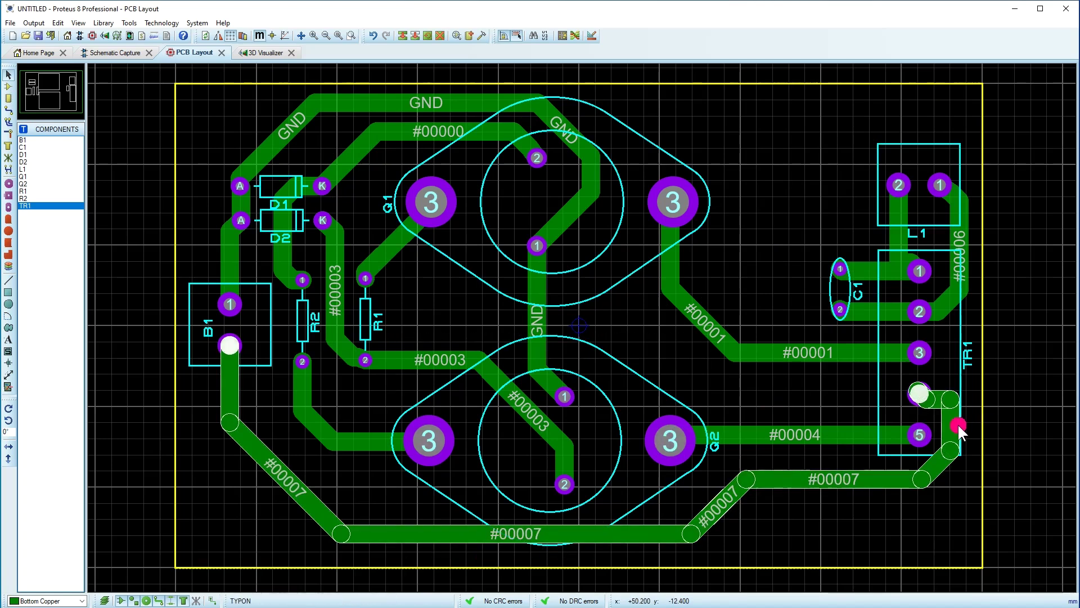
{"action": "left_click", "coordinate": [944, 395]}
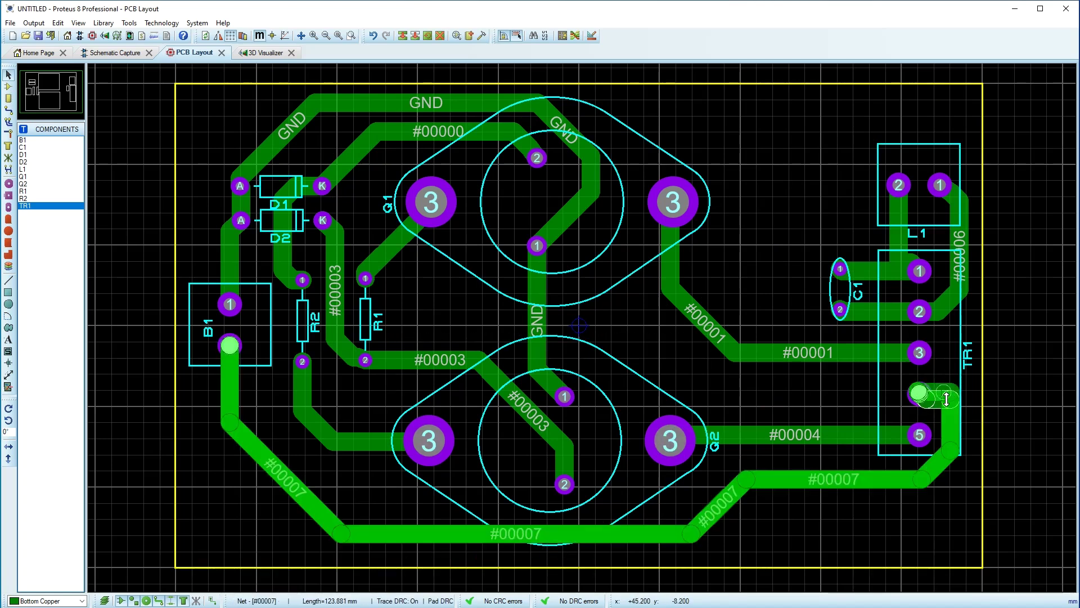
{"action": "mouse_move", "coordinate": [954, 426]}
{"action": "left_mouse_down"}
{"action": "mouse_move", "coordinate": [964, 394]}
{"action": "mouse_move", "coordinate": [964, 410]}
{"action": "left_mouse_up"}
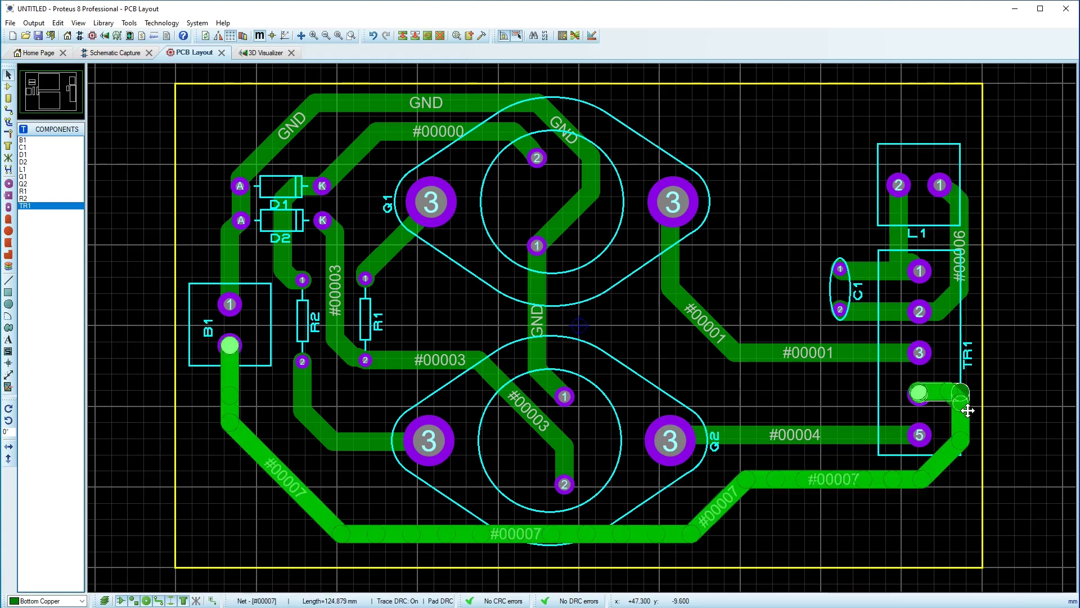
{"action": "left_click_drag", "start_coordinate": [943, 463], "coordinate": [954, 474]}
Try the T200 trace style on the trace between pin 3 of Q2 and pin 5 of TR1
{"action": "right_click", "coordinate": [807, 436]}
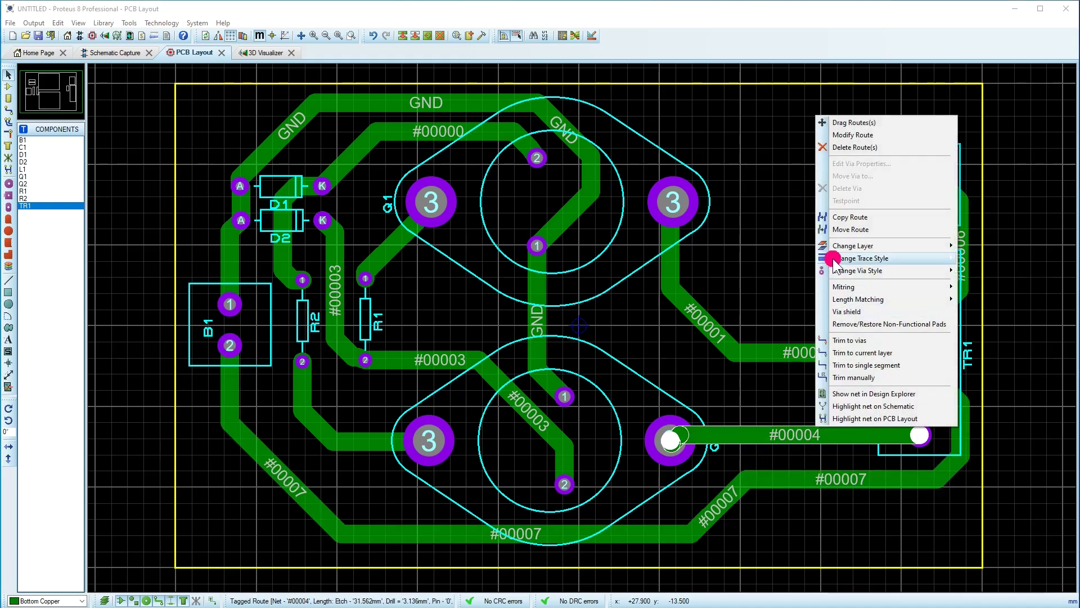
{"action": "mouse_move", "coordinate": [838, 259]}
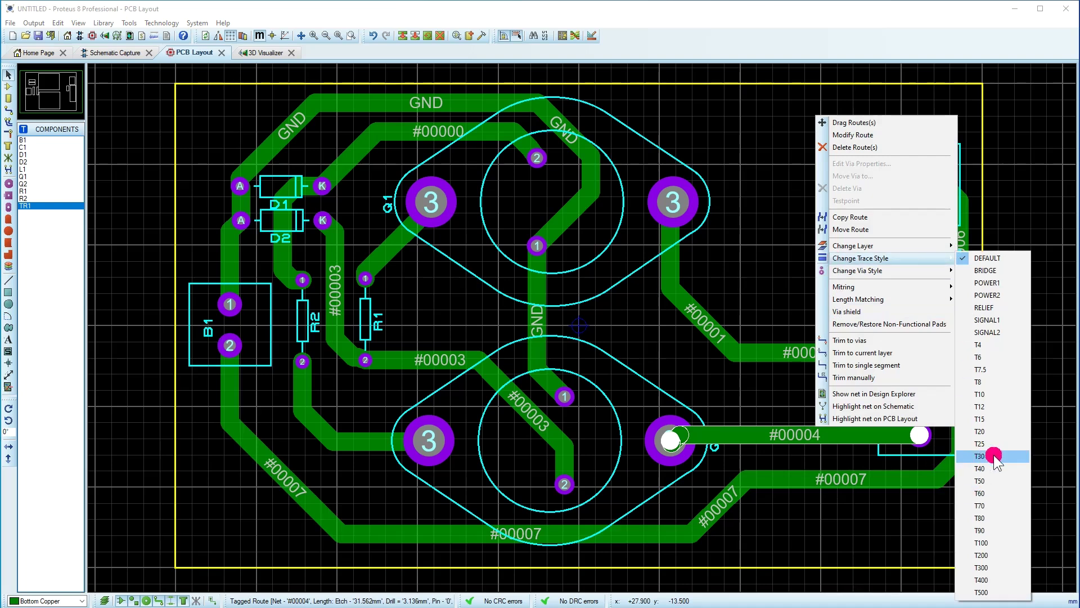
{"action": "left_click", "coordinate": [989, 553]}
{"action": "left_click", "coordinate": [906, 519]}
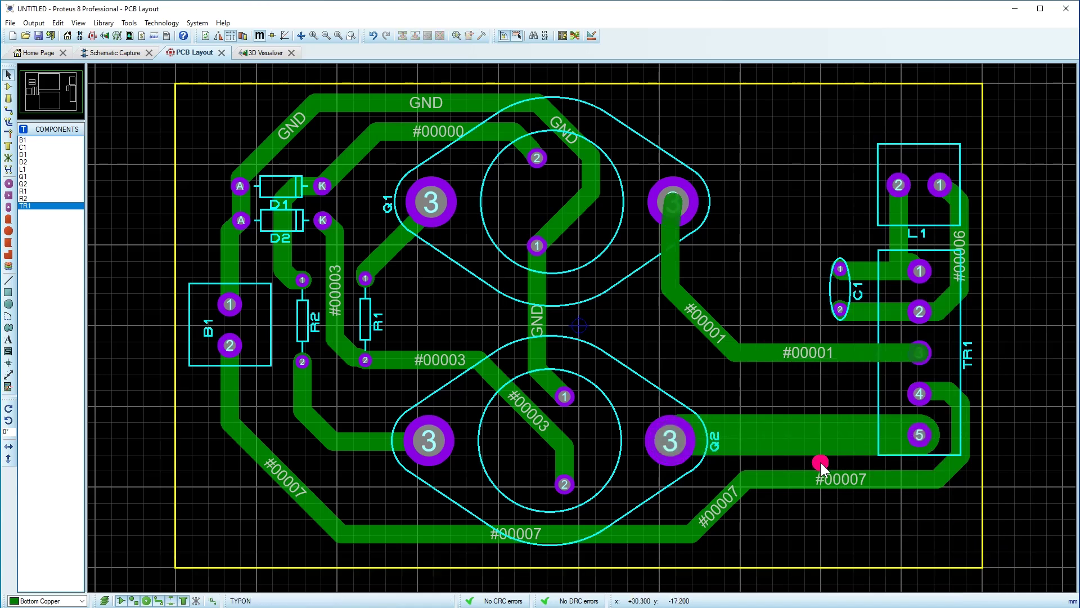
Change the trace between pin 3 of Q2 and pin 5 of TR1 to the T100 trace style
{"action": "right_click", "coordinate": [799, 434]}
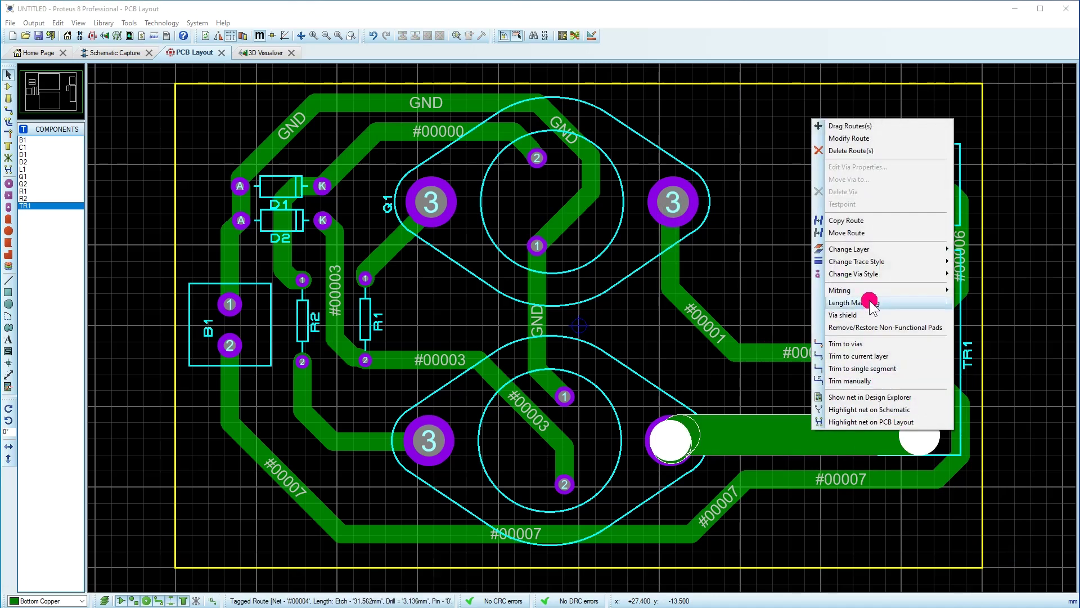
{"action": "mouse_move", "coordinate": [897, 264]}
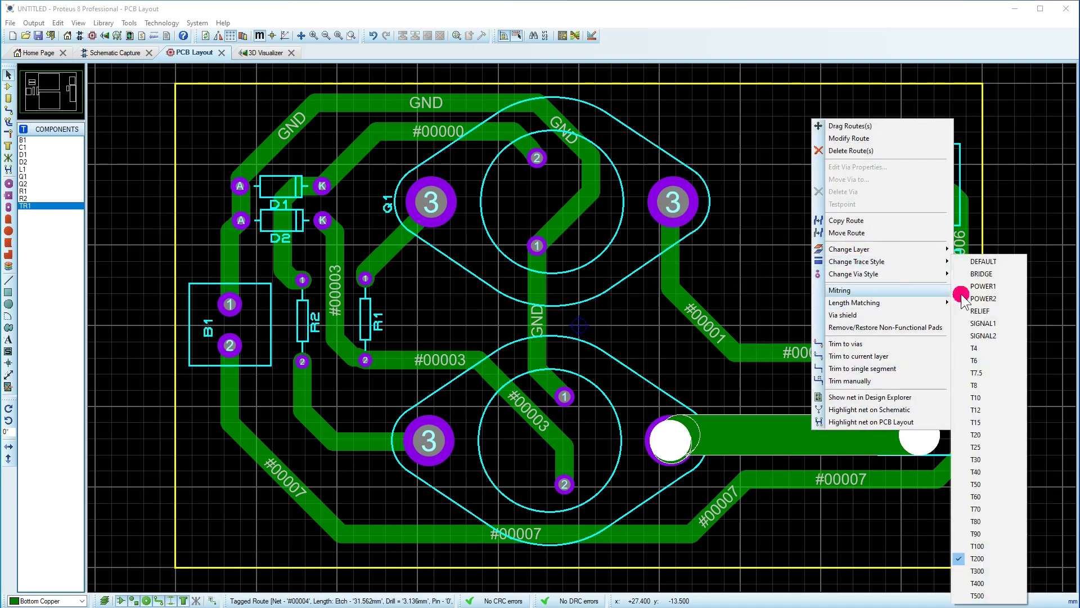
{"action": "left_click", "coordinate": [985, 544]}
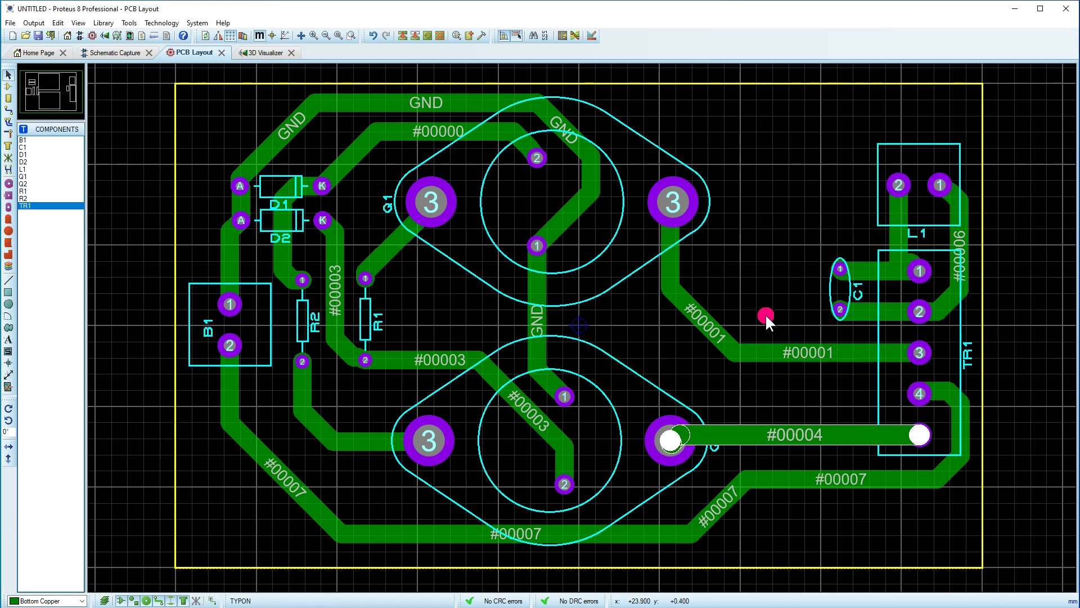
{"action": "left_click", "coordinate": [9, 112]}
{"action": "left_click", "coordinate": [35, 129]}
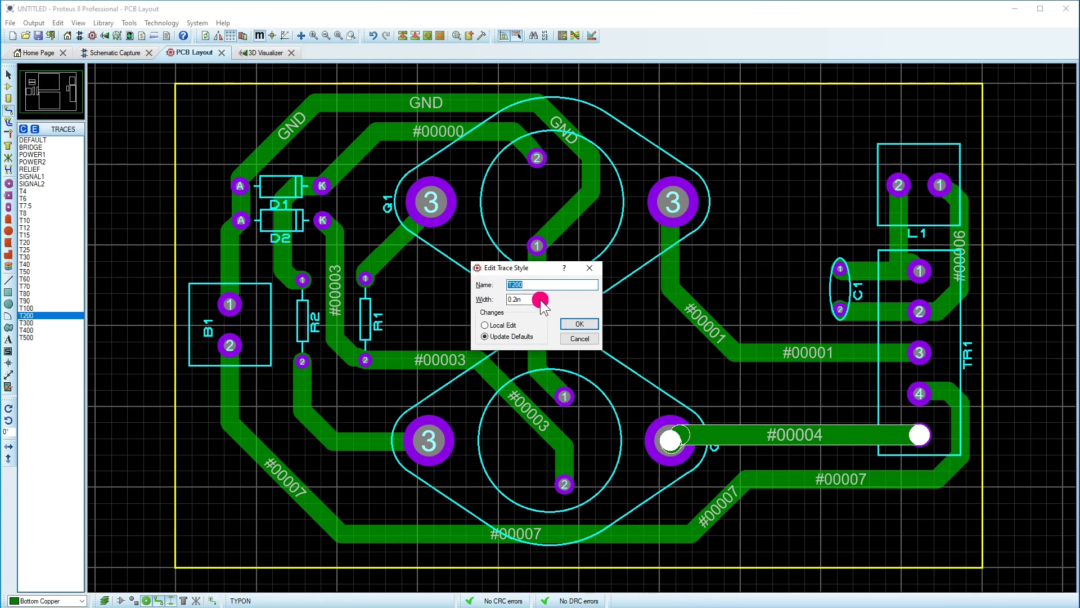
{"action": "left_click", "coordinate": [590, 268]}
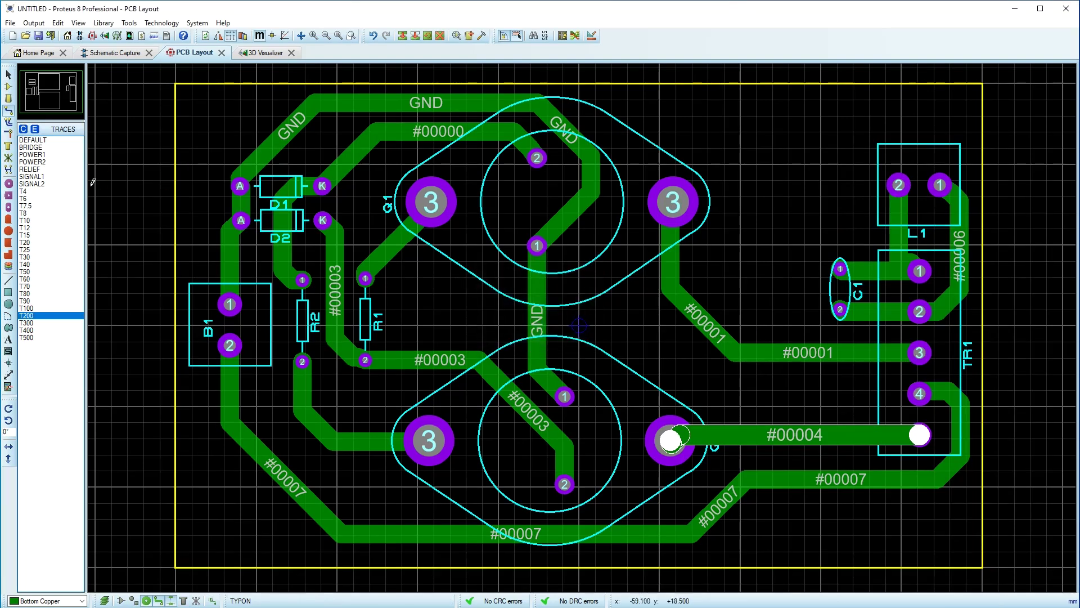
{"action": "left_click", "coordinate": [34, 129]}
{"action": "left_click", "coordinate": [589, 268]}
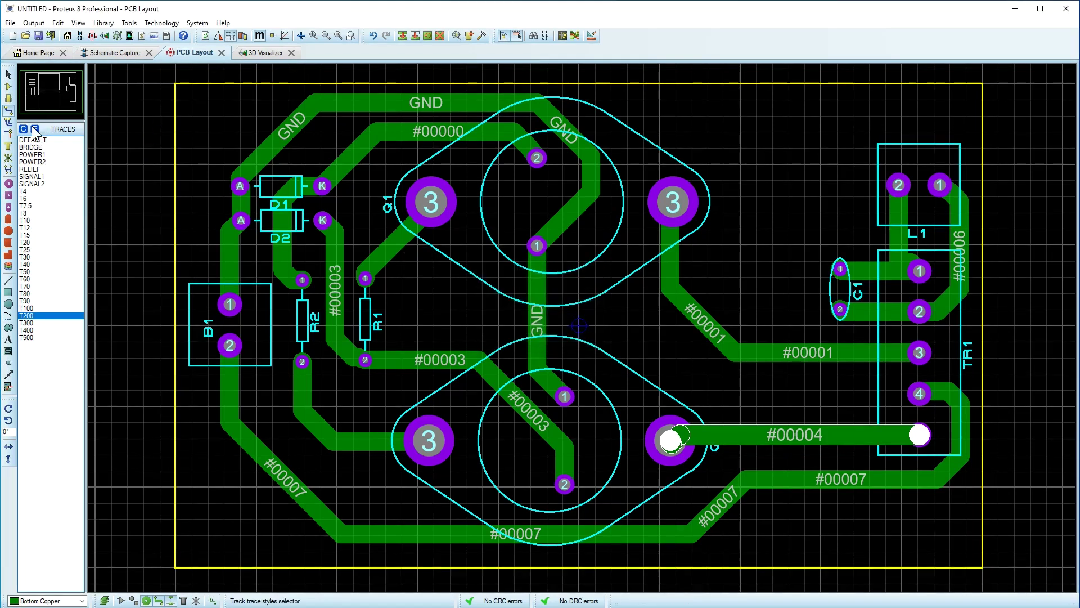
Widen the DEFAULT trace style in successive edits, first to 0.1in, then 0.11in, and finally beyond 0.115in, updating the defaults
{"action": "left_click", "coordinate": [37, 140]}
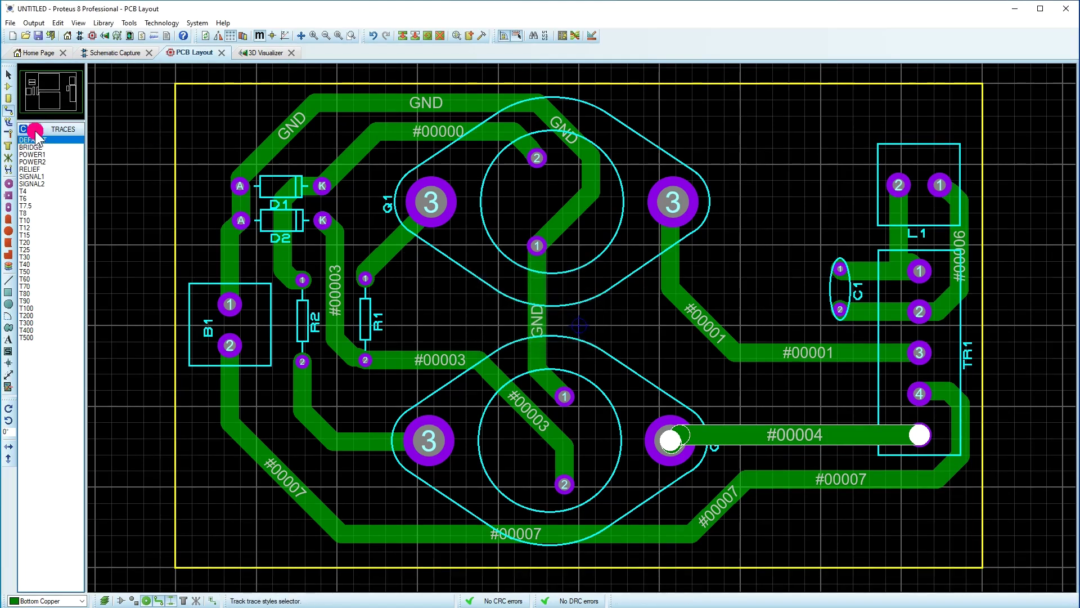
{"action": "left_click", "coordinate": [35, 131]}
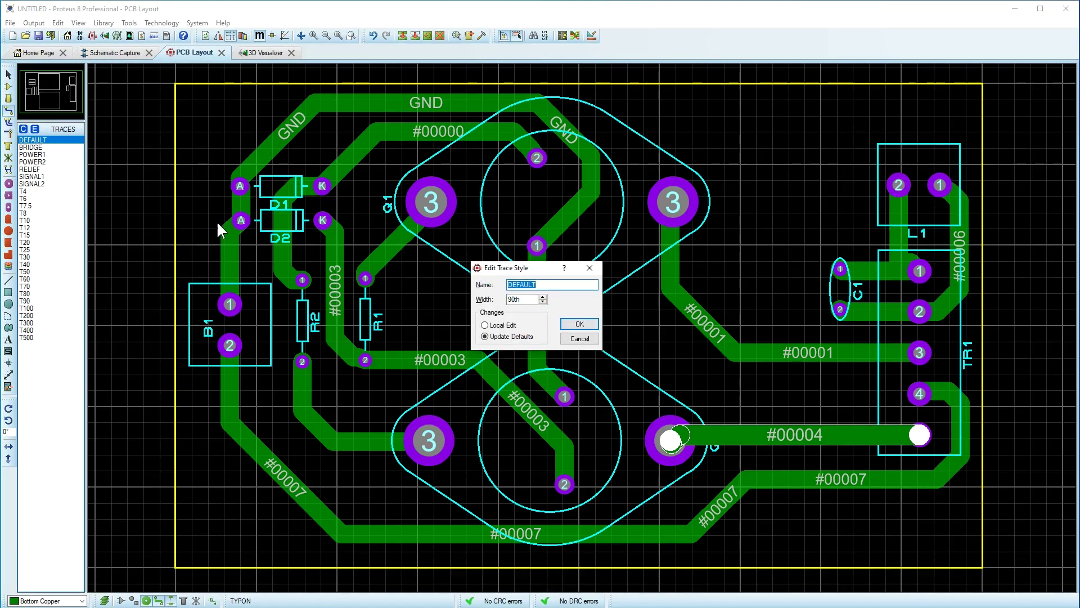
{"action": "left_click", "coordinate": [542, 298]}
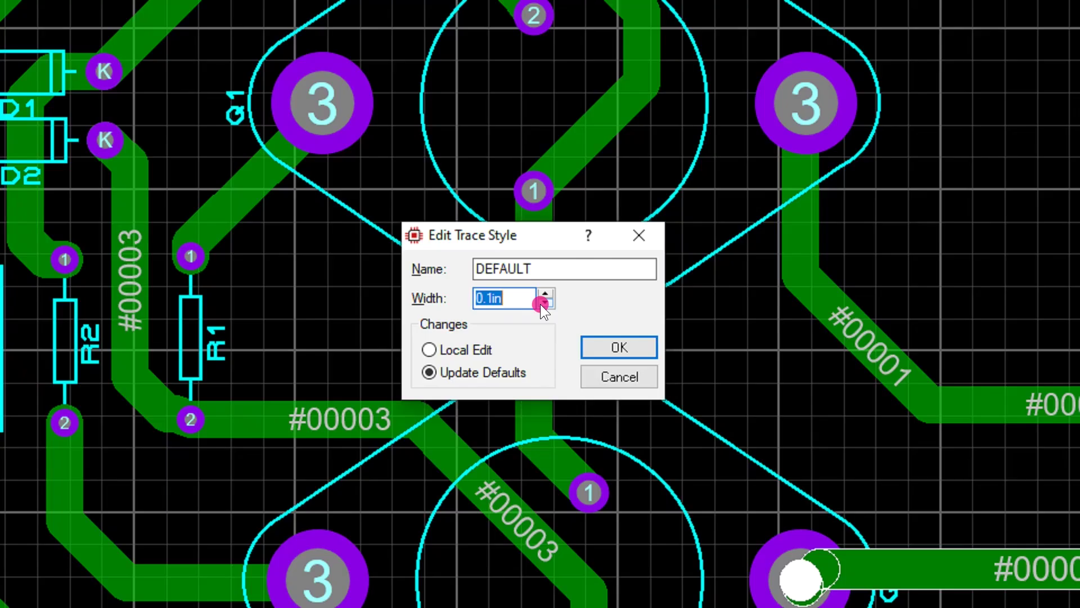
{"action": "left_click", "coordinate": [589, 342]}
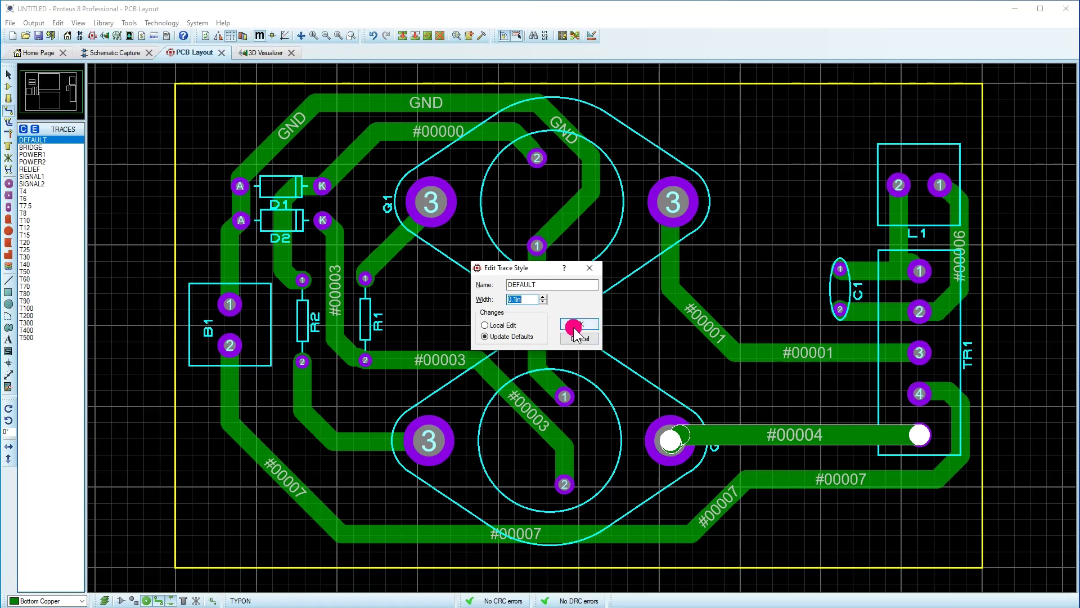
{"action": "left_click", "coordinate": [575, 327]}
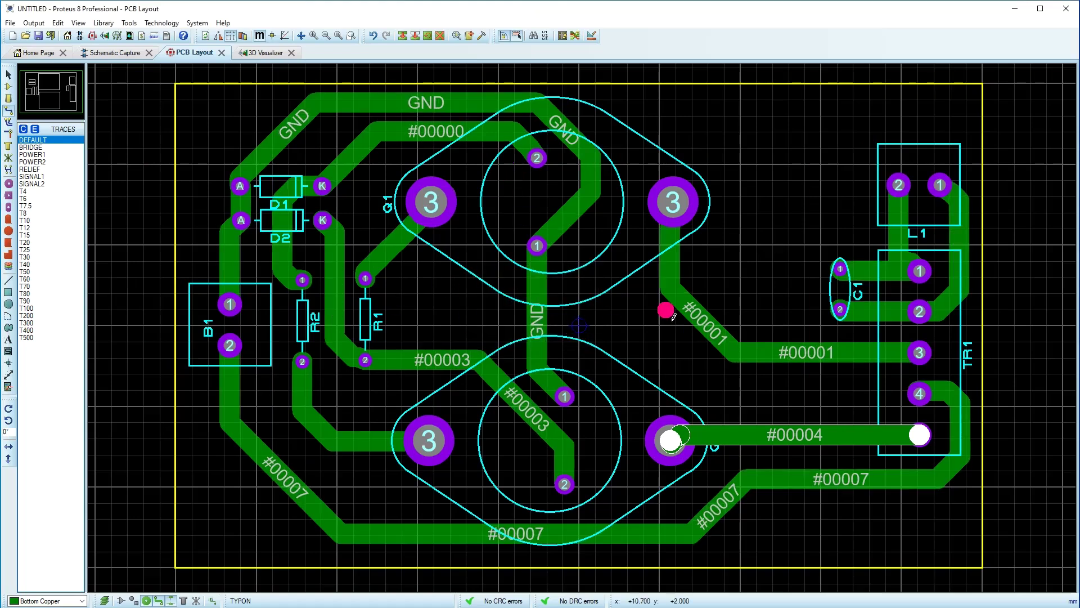
{"action": "left_click", "coordinate": [35, 130]}
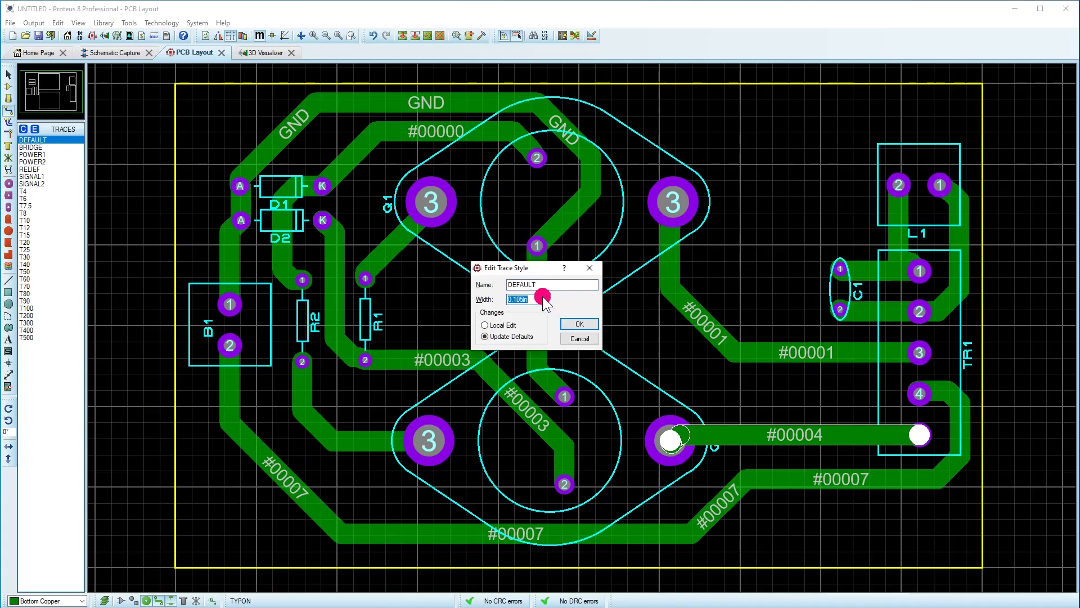
{"action": "left_click", "coordinate": [570, 325]}
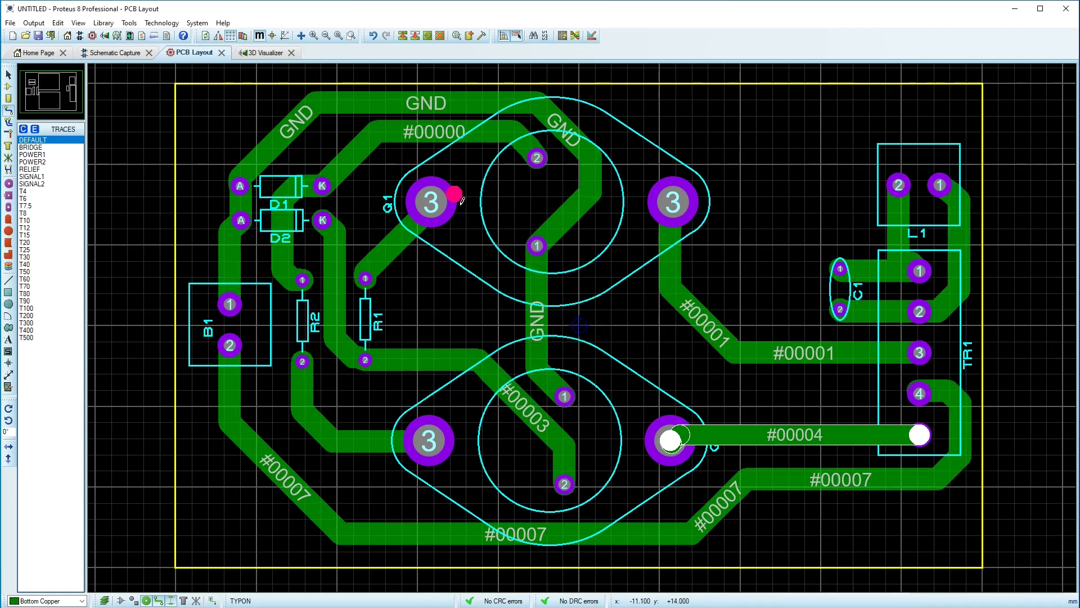
{"action": "left_click", "coordinate": [41, 132]}
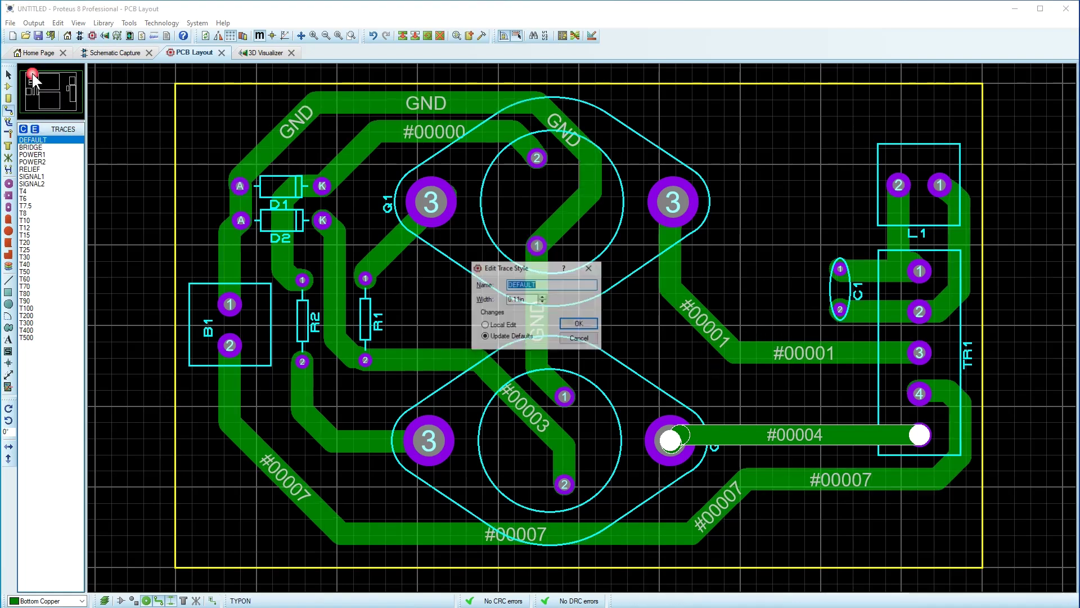
{"action": "double_click", "coordinate": [539, 299]}
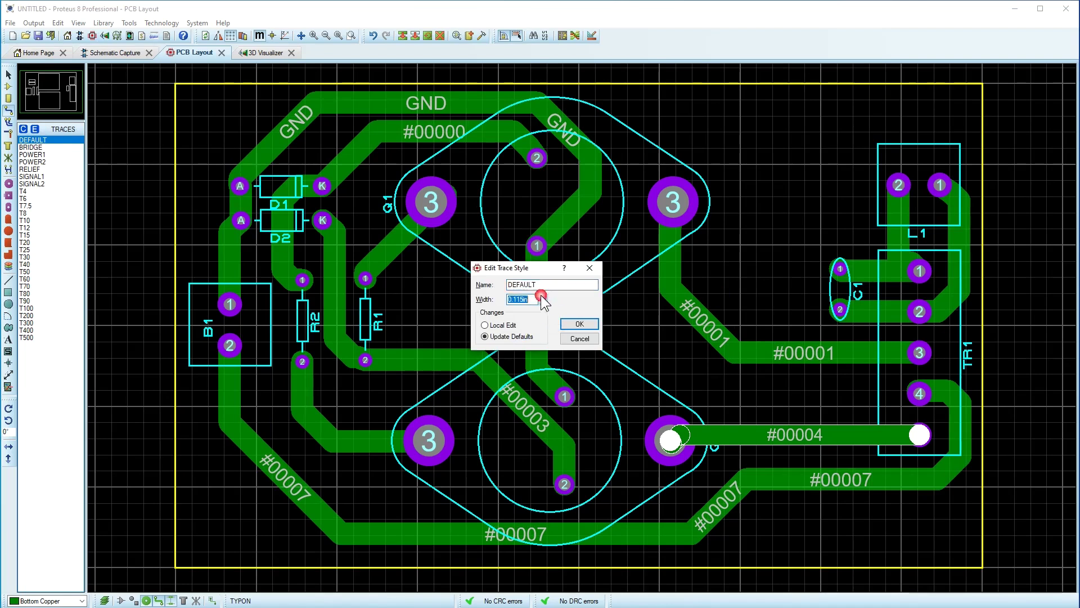
{"action": "left_click", "coordinate": [576, 324]}
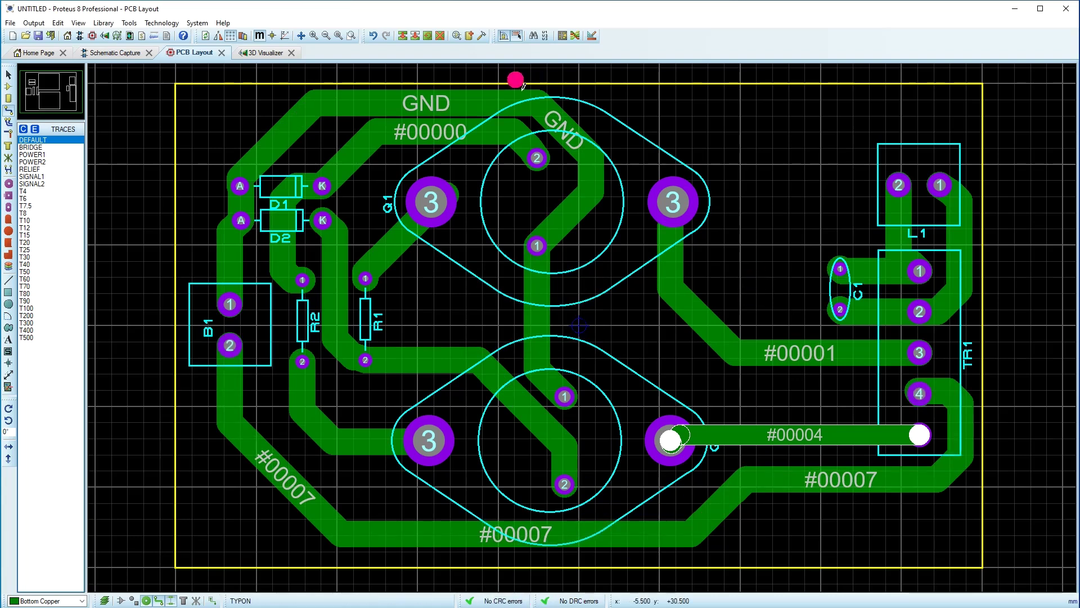
Move the upper horizontal segments of the #00000 and GND traces and the lower #00007 segment inward, away from the board edges
{"action": "left_click", "coordinate": [18, 87]}
{"action": "mouse_move", "coordinate": [398, 133]}
{"action": "left_mouse_down"}
{"action": "mouse_move", "coordinate": [426, 134]}
{"action": "mouse_move", "coordinate": [435, 102]}
{"action": "left_mouse_up"}
{"action": "left_click", "coordinate": [427, 104]}
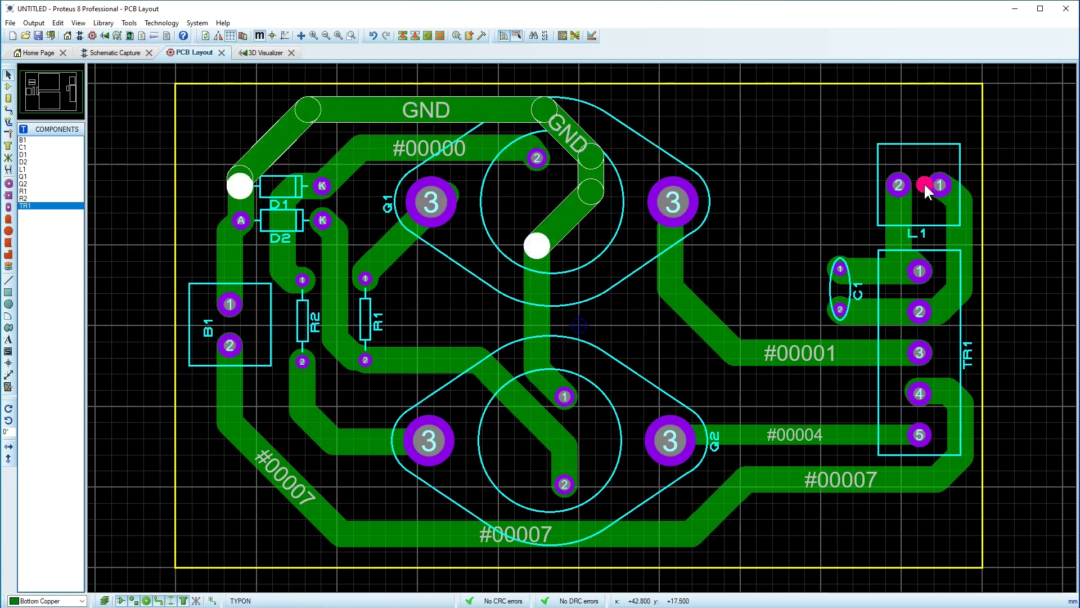
{"action": "left_click", "coordinate": [372, 533]}
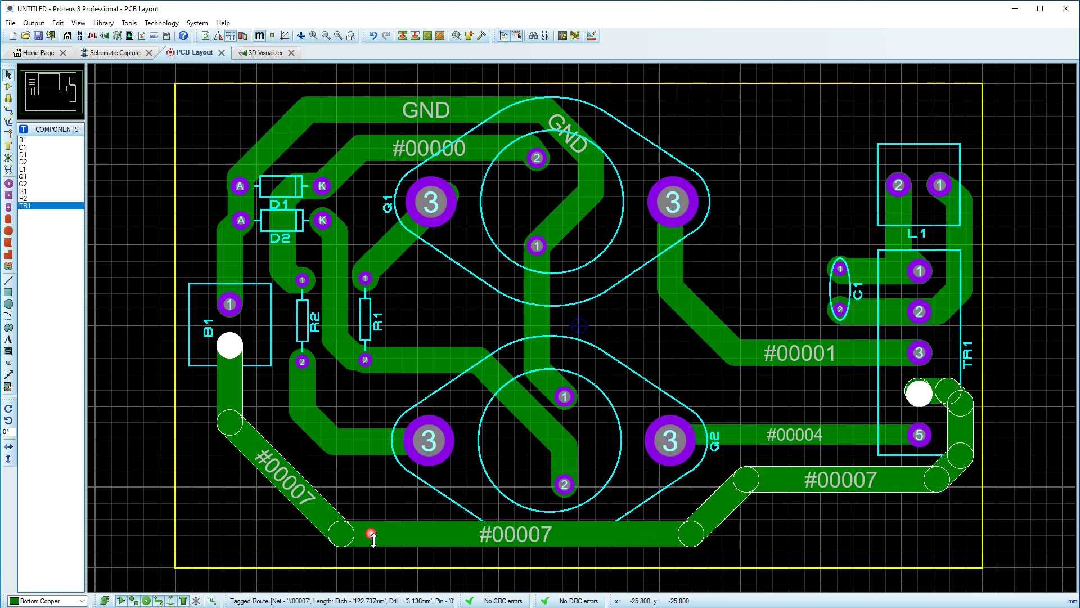
{"action": "left_click_drag", "start_coordinate": [373, 540], "coordinate": [373, 532]}
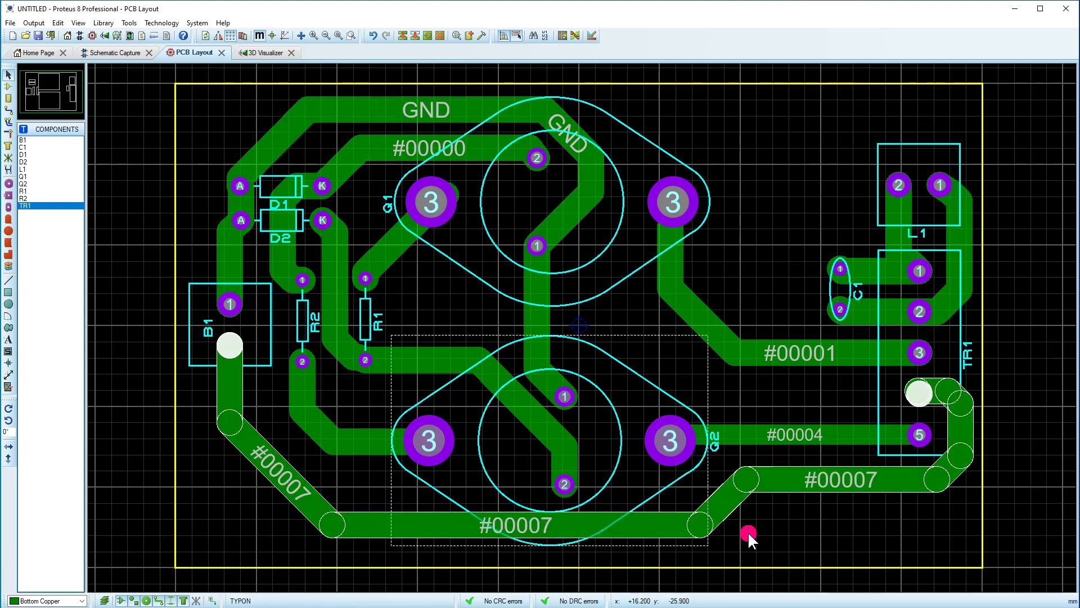
{"action": "left_click", "coordinate": [775, 539]}
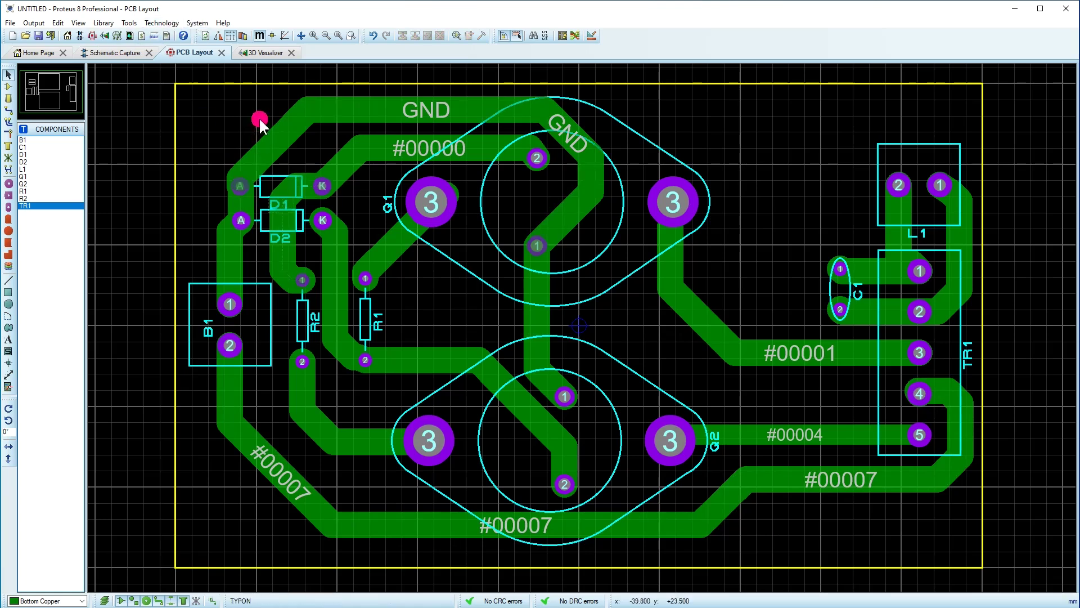
{"action": "left_click", "coordinate": [165, 23]}
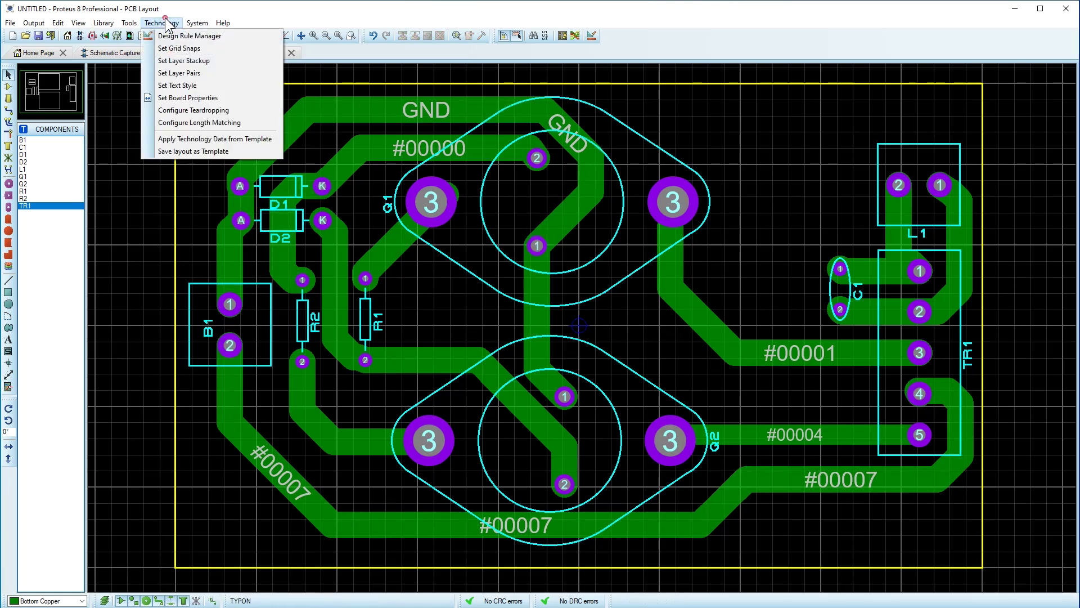
{"action": "left_click", "coordinate": [407, 74]}
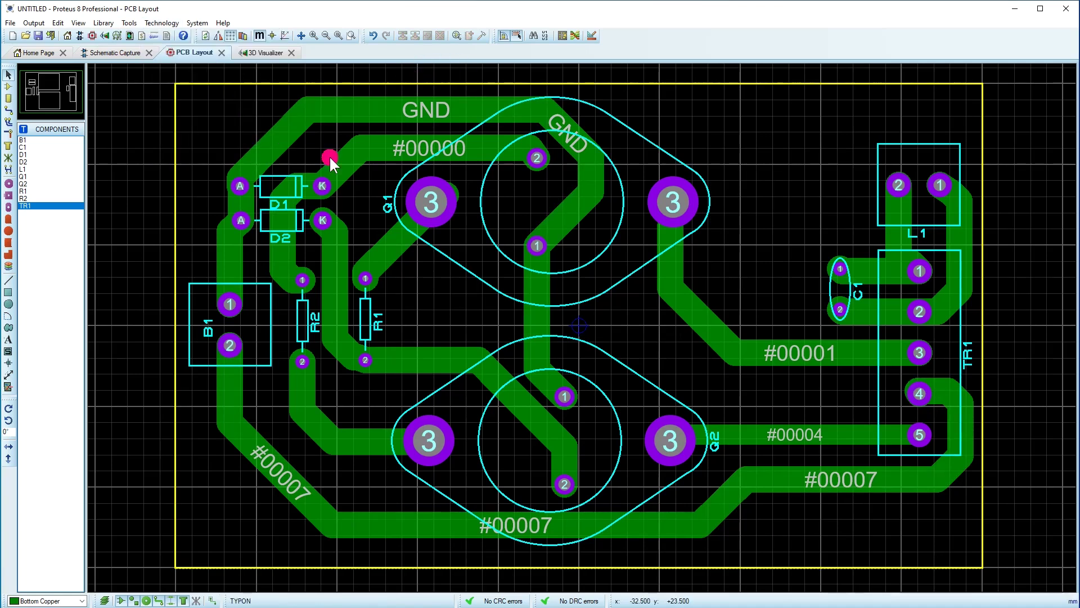
Apply the circular through-hole pad style C-120-60 to the pins of diodes D1 and D2 and both pins of resistor R1
{"action": "left_click", "coordinate": [8, 183]}
{"action": "left_click", "coordinate": [34, 168]}
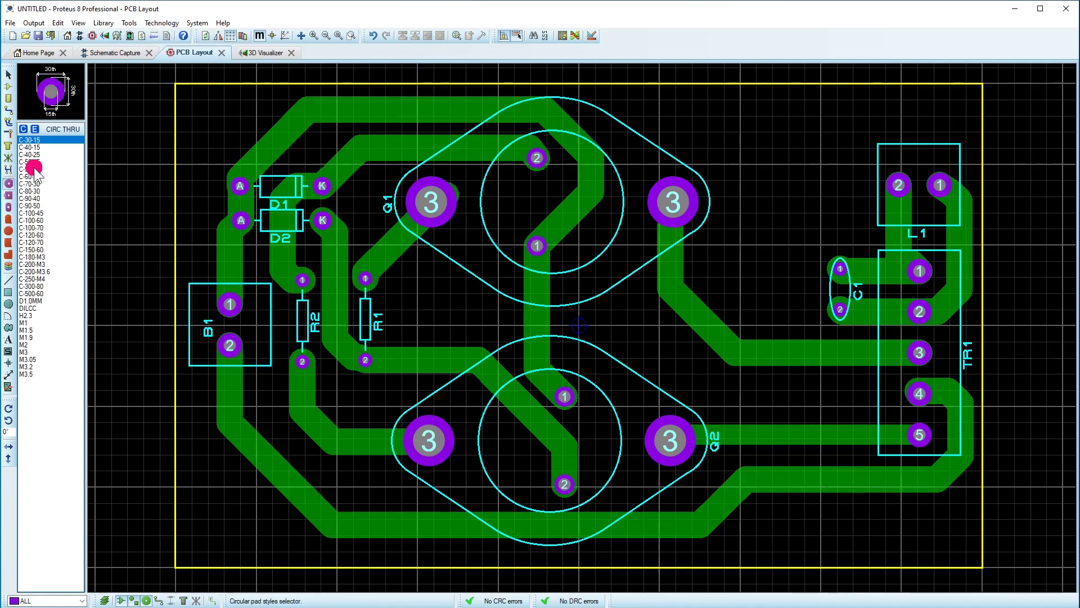
{"action": "left_click", "coordinate": [30, 257]}
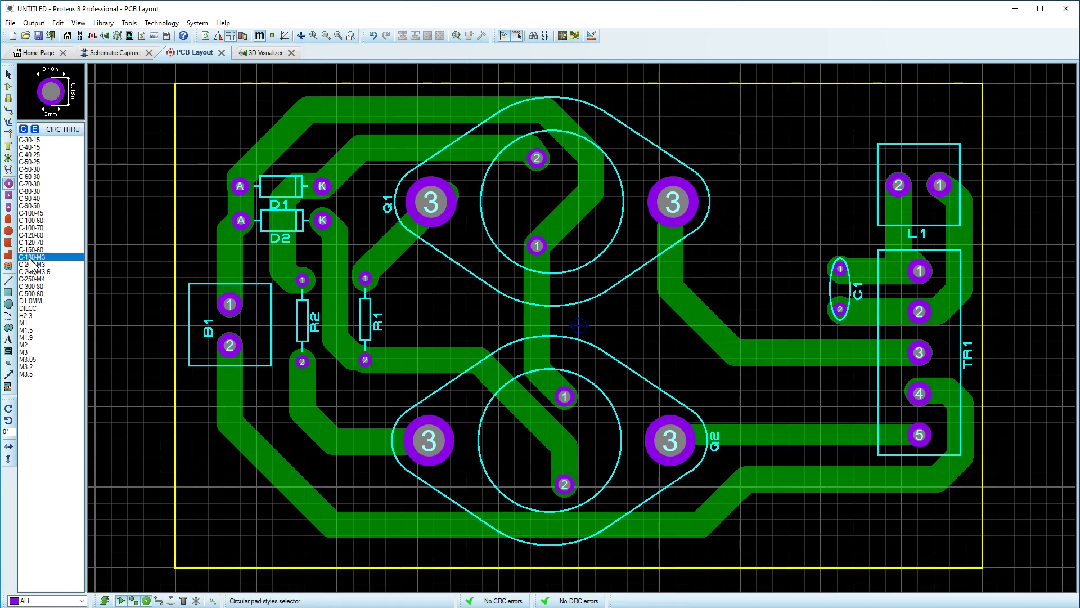
{"action": "left_click", "coordinate": [34, 220]}
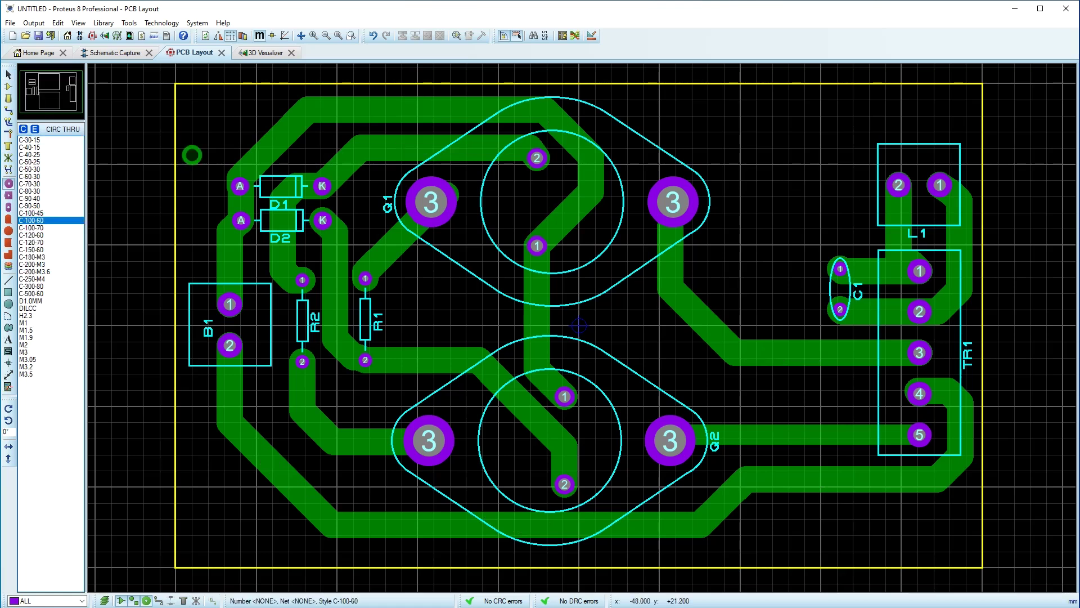
{"action": "left_click", "coordinate": [29, 235]}
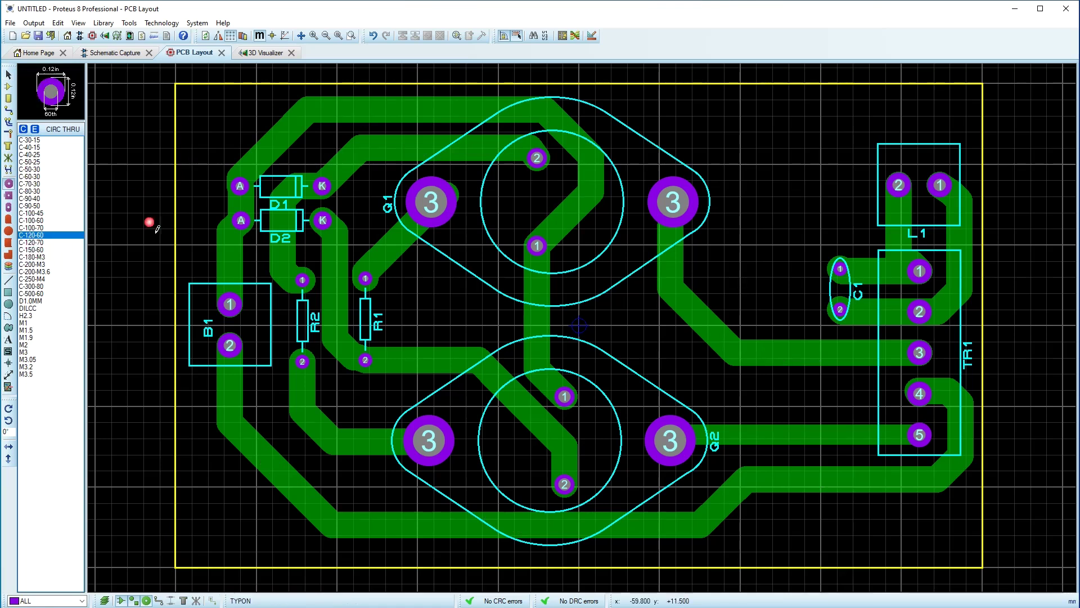
{"action": "left_click", "coordinate": [240, 186]}
{"action": "left_click", "coordinate": [241, 220]}
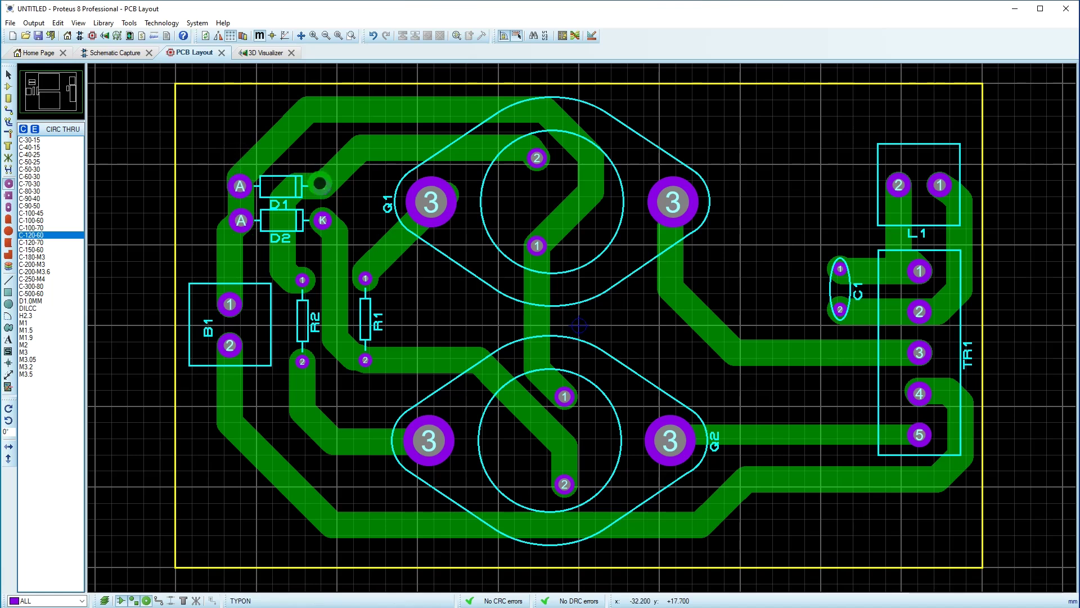
{"action": "left_click", "coordinate": [322, 186]}
{"action": "left_click", "coordinate": [322, 220]}
{"action": "left_click", "coordinate": [365, 359]}
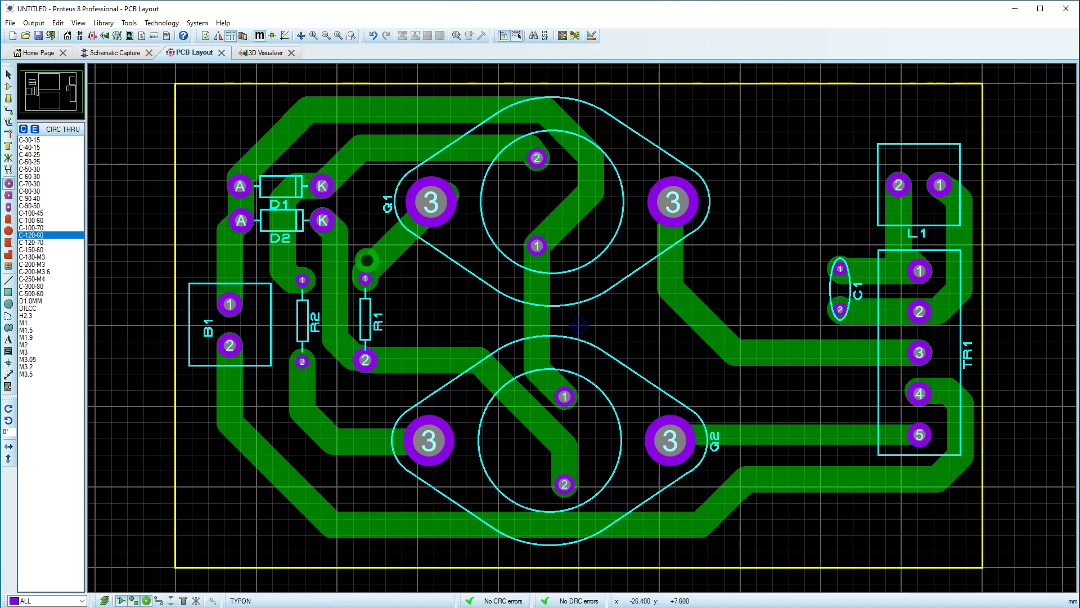
{"action": "left_click", "coordinate": [366, 278]}
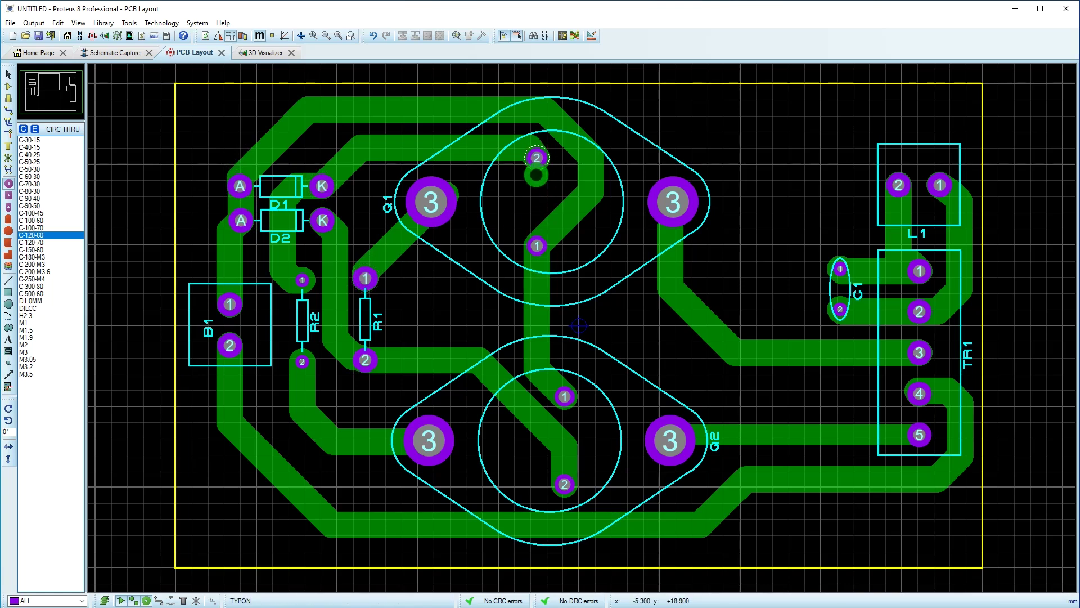
Apply the C-120-60 pad style to pins 1 and 2 of transistors Q1 and Q2
{"action": "left_click", "coordinate": [536, 157]}
{"action": "left_click", "coordinate": [537, 245]}
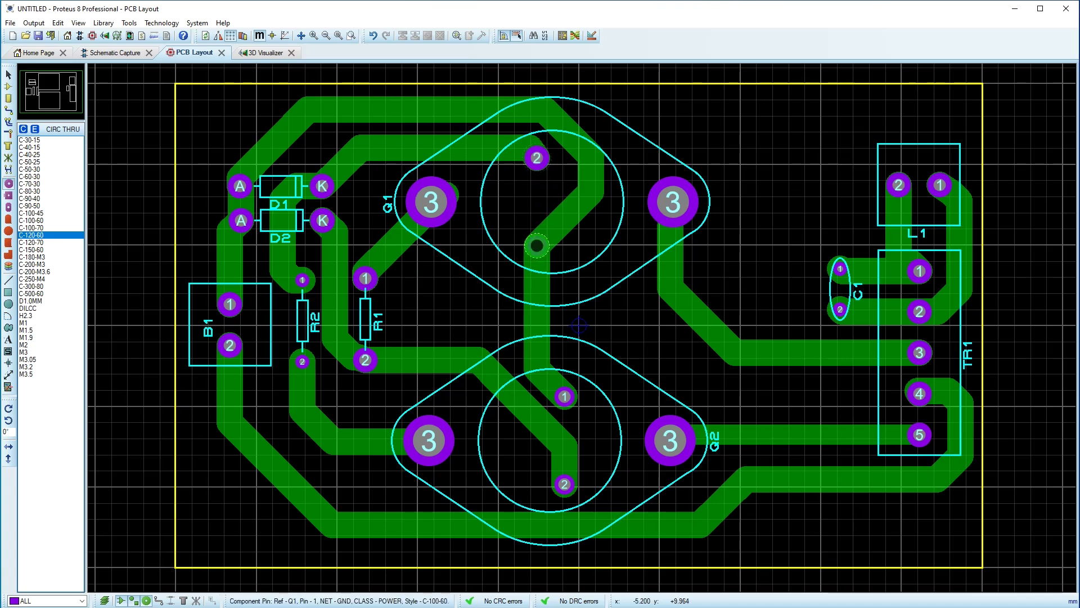
{"action": "left_click", "coordinate": [564, 397]}
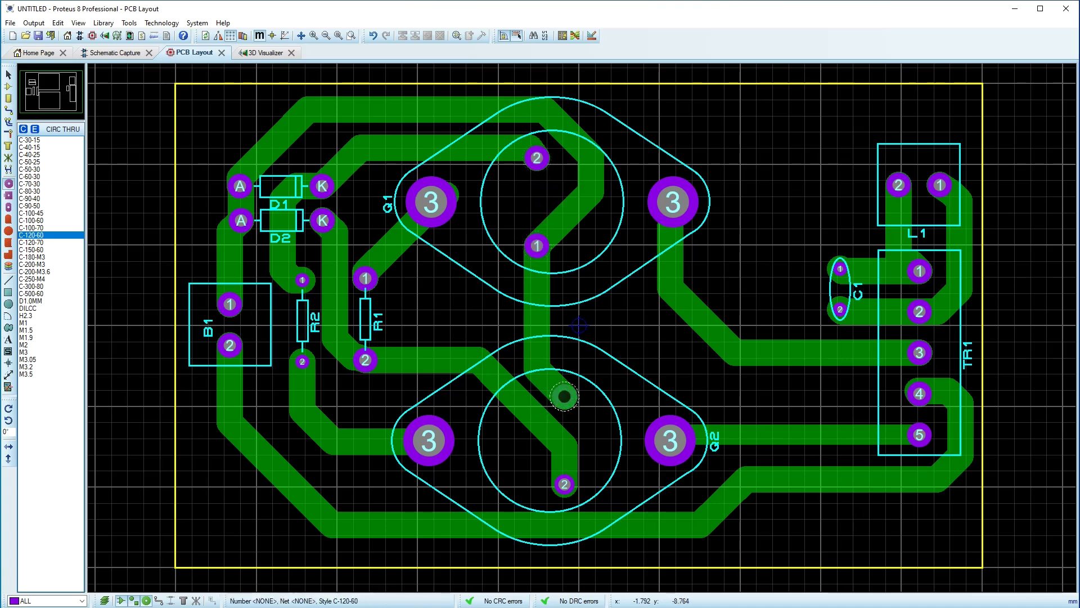
{"action": "left_click", "coordinate": [563, 487]}
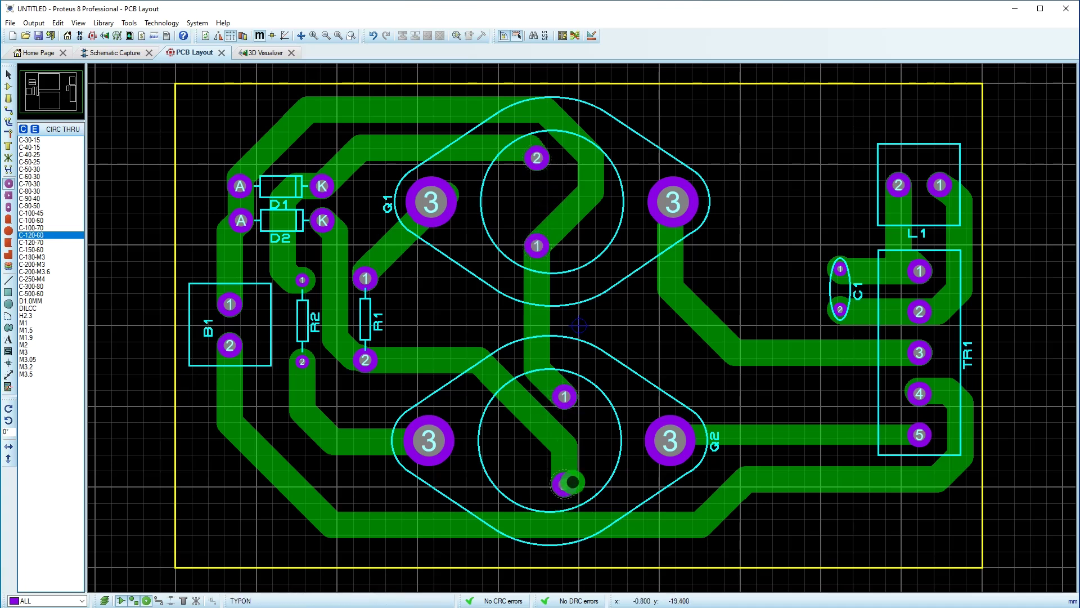
Apply the C-120-60 pad style to pins of TR1 and to both pins of terminal B1
{"action": "left_click", "coordinate": [919, 435]}
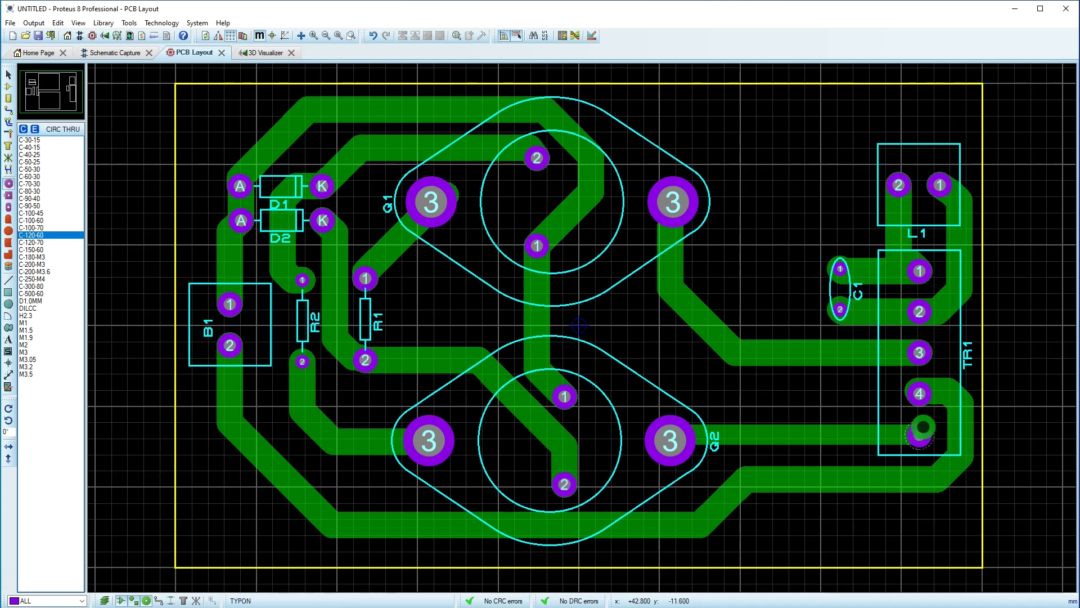
{"action": "left_click", "coordinate": [919, 393]}
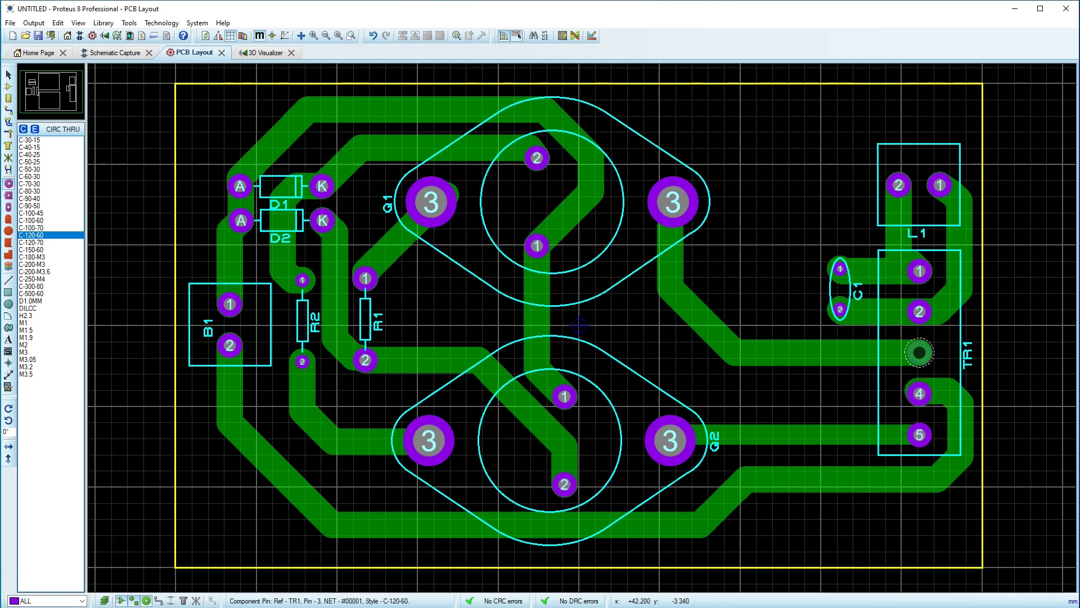
{"action": "left_click", "coordinate": [920, 311]}
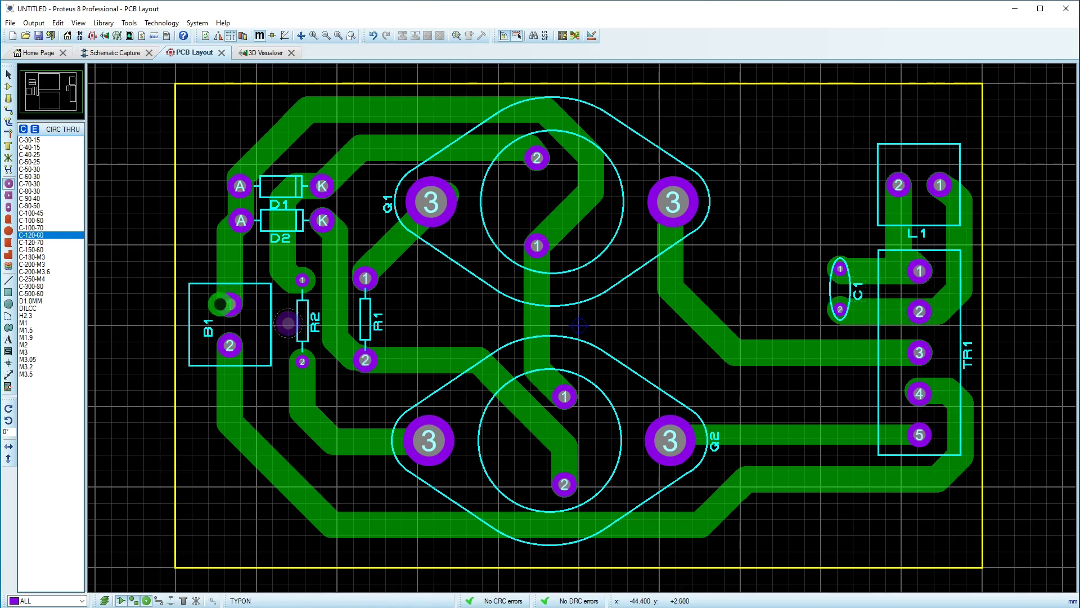
{"action": "left_click", "coordinate": [230, 303]}
{"action": "left_click", "coordinate": [230, 346]}
Place small C-30-15 circular pads inside the board's upper-right, lower-right and lower-left corners
{"action": "left_click", "coordinate": [31, 140]}
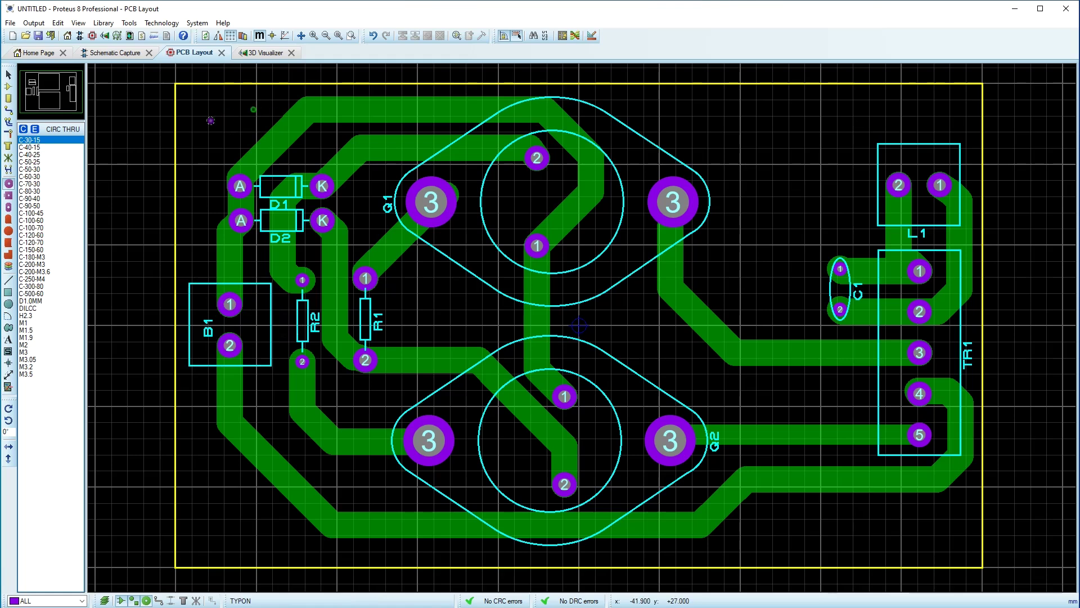
{"action": "key", "text": "shift"}
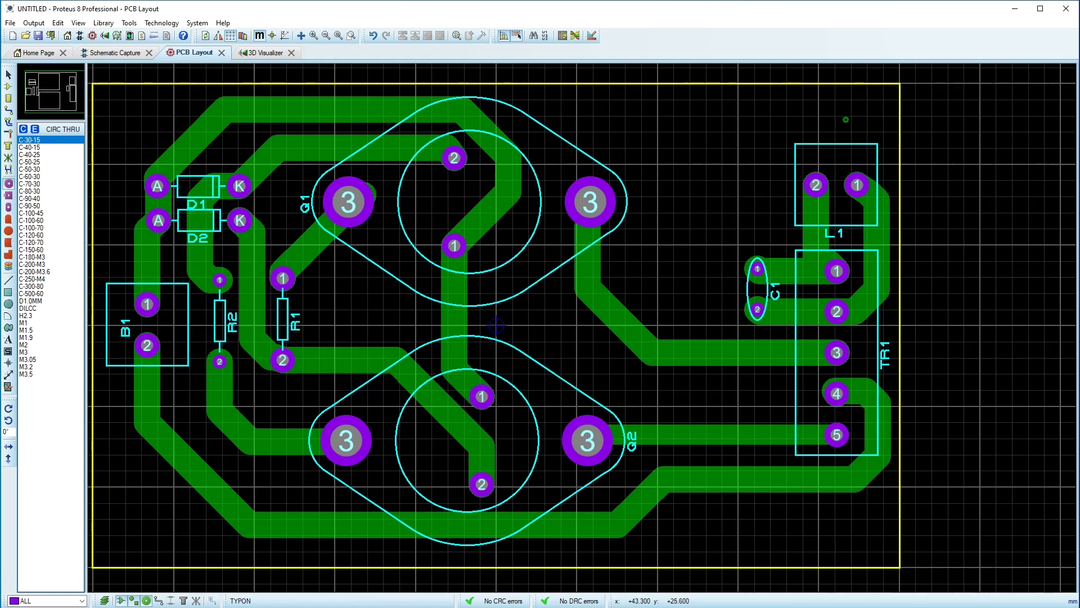
{"action": "left_click", "coordinate": [840, 113]}
{"action": "scroll", "coordinate": [834, 527], "scroll_direction": "down", "scroll_amount": 2}
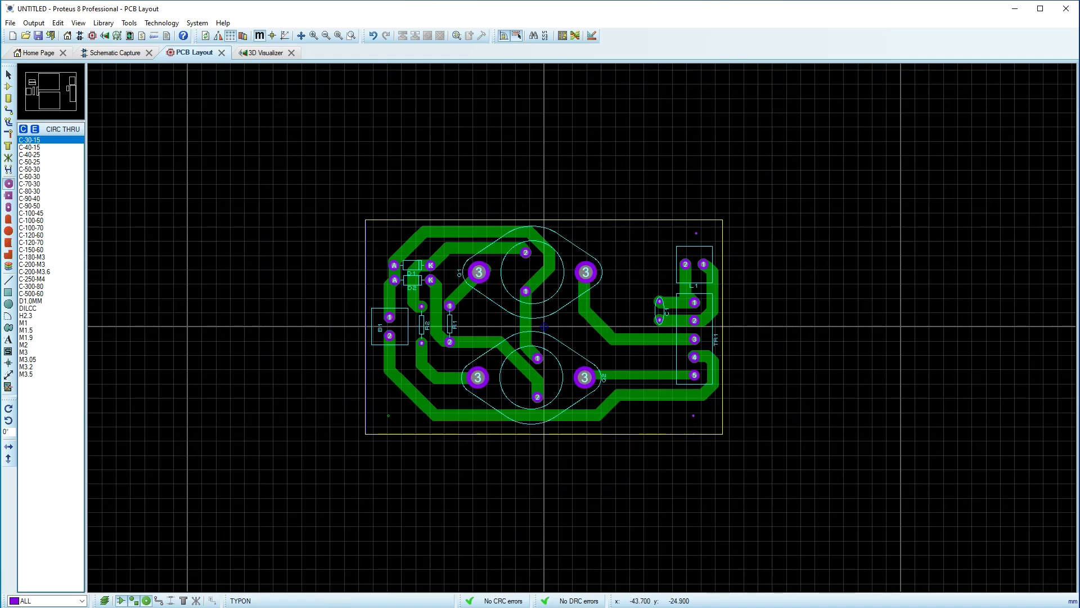
{"action": "left_click", "coordinate": [351, 35]}
{"action": "left_click_drag", "start_coordinate": [326, 204], "coordinate": [753, 454]}
Examine the bare copper side and the populated component side of the board in the 3D Visualizer, including with Auto Spin
{"action": "left_click", "coordinate": [265, 56]}
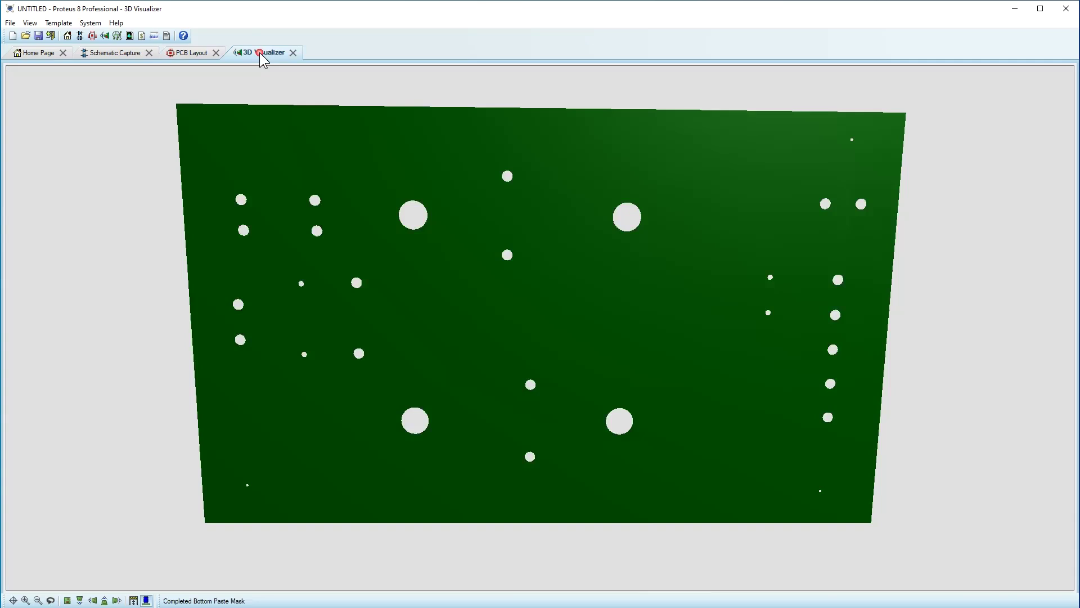
{"action": "key", "text": "F12"}
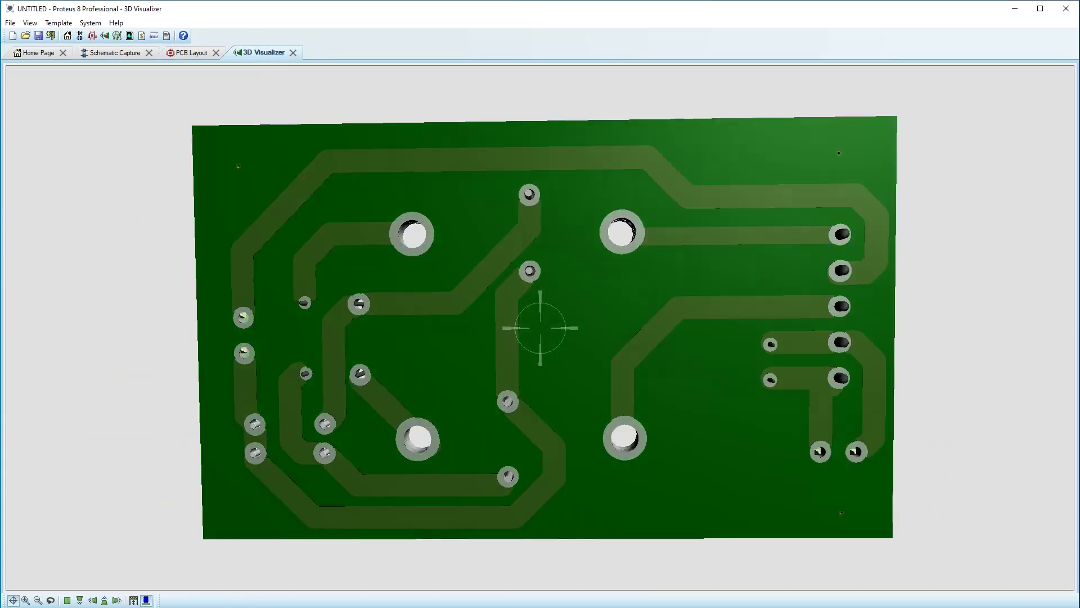
{"action": "key", "text": "Escape"}
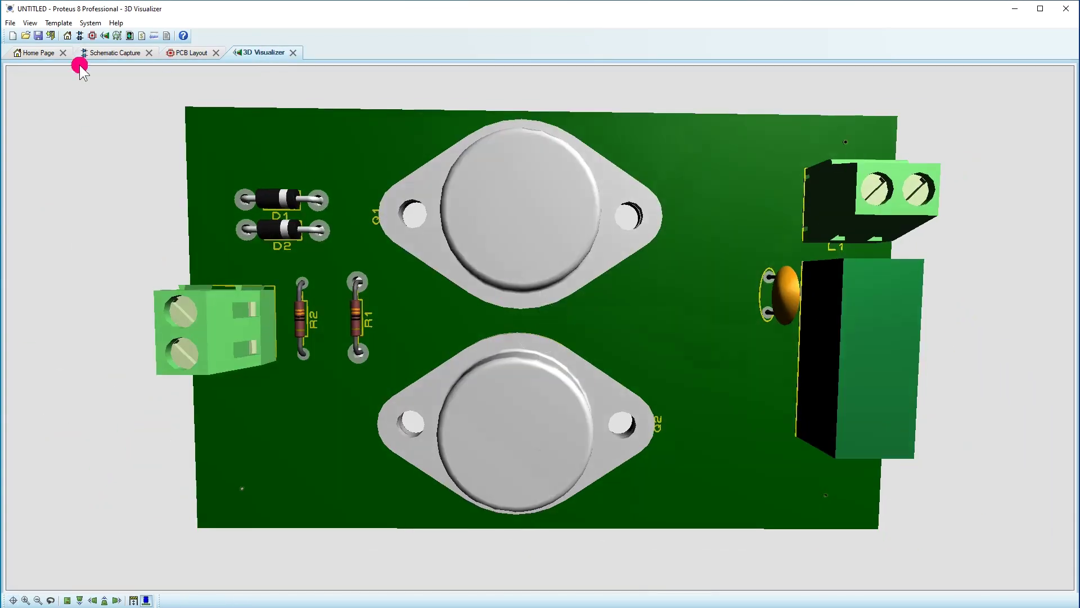
{"action": "left_click", "coordinate": [30, 23]}
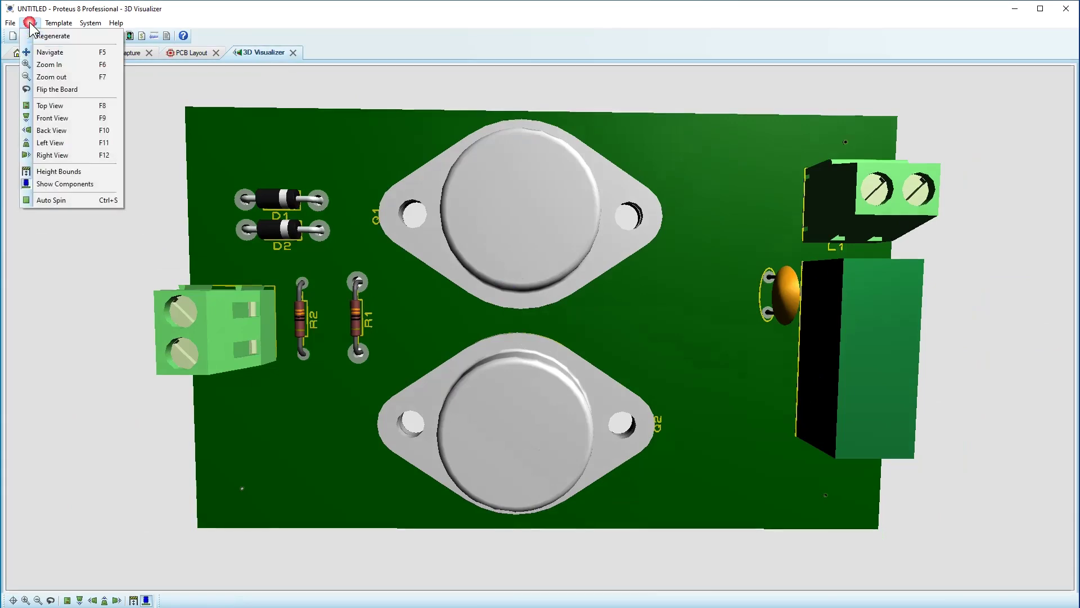
{"action": "left_click", "coordinate": [42, 200]}
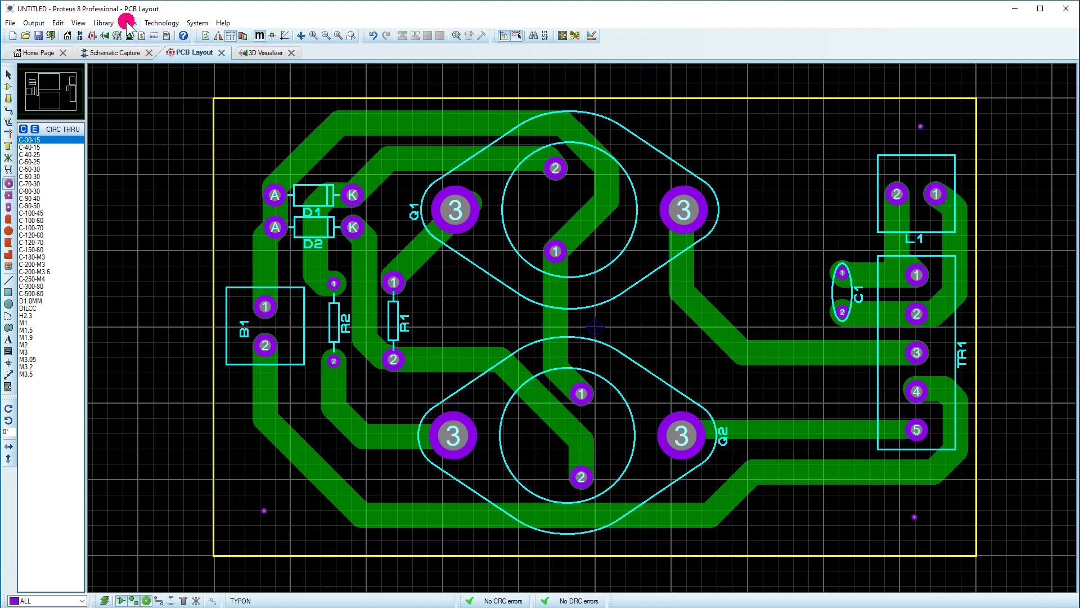
Generate a power plane for the GND=POWER net on Bottom Copper with the DEFAULT boundary style
{"action": "left_click", "coordinate": [129, 23]}
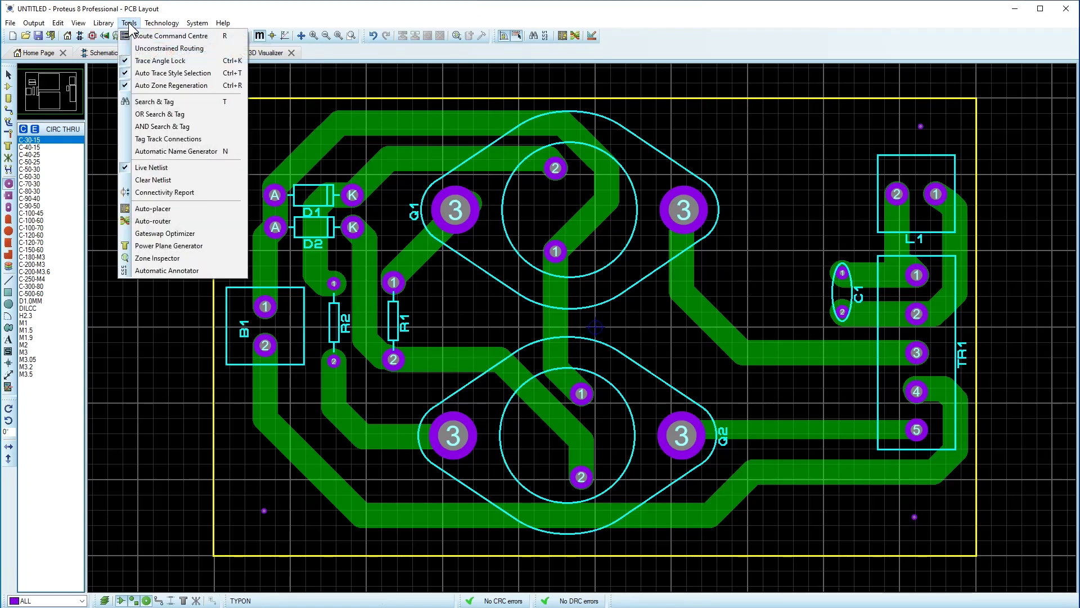
{"action": "left_click", "coordinate": [145, 246]}
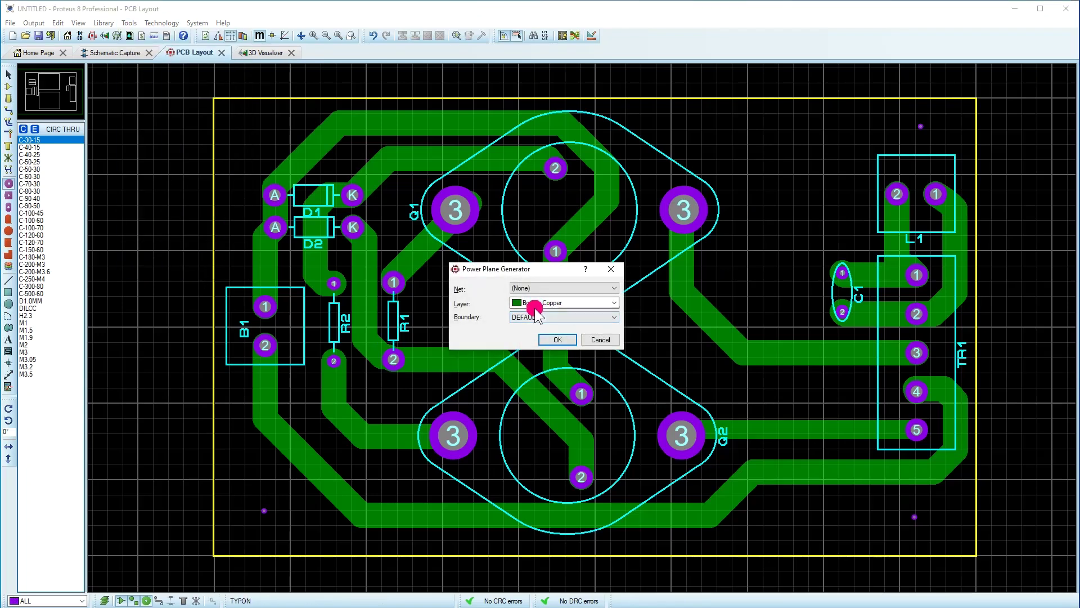
{"action": "left_click", "coordinate": [559, 289]}
{"action": "left_click", "coordinate": [549, 303]}
{"action": "left_click", "coordinate": [558, 339]}
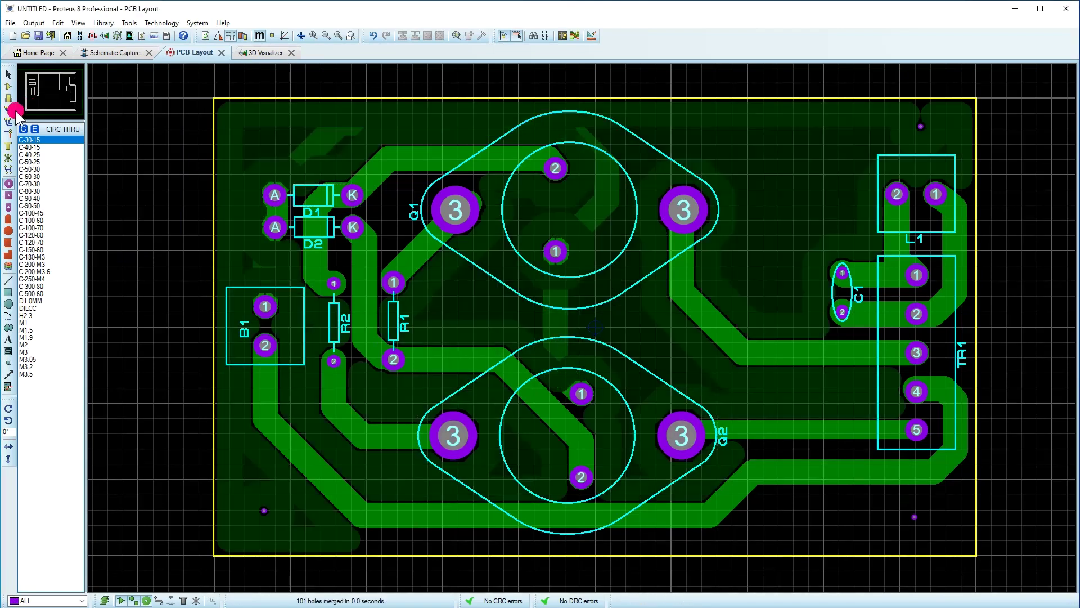
Set the GND=POWER zone on Bottom Copper to Normal colour with a 20th clearance
{"action": "left_click", "coordinate": [8, 75]}
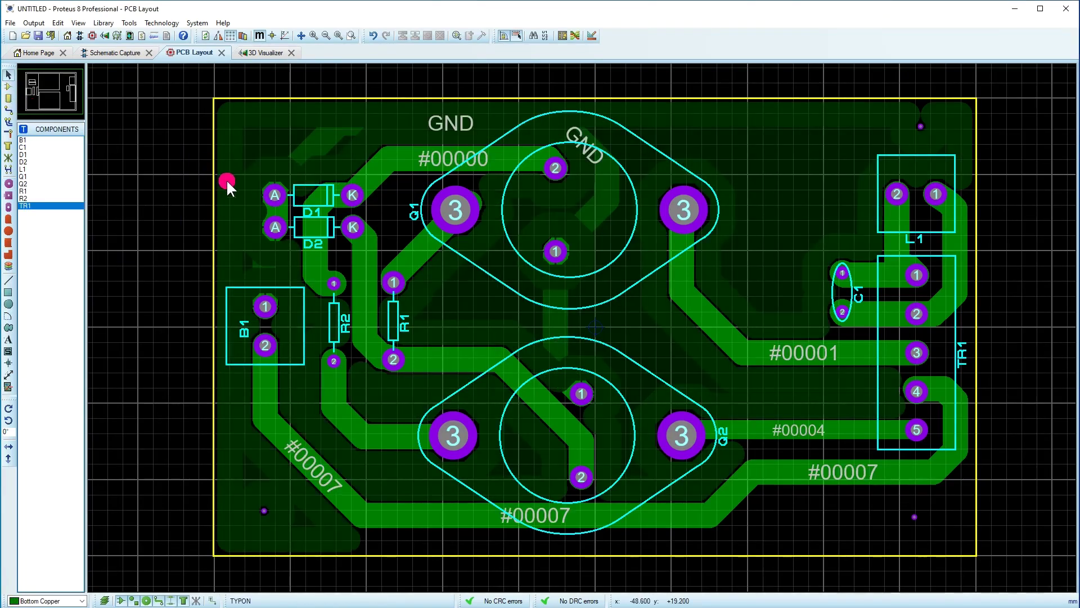
{"action": "left_click", "coordinate": [251, 194]}
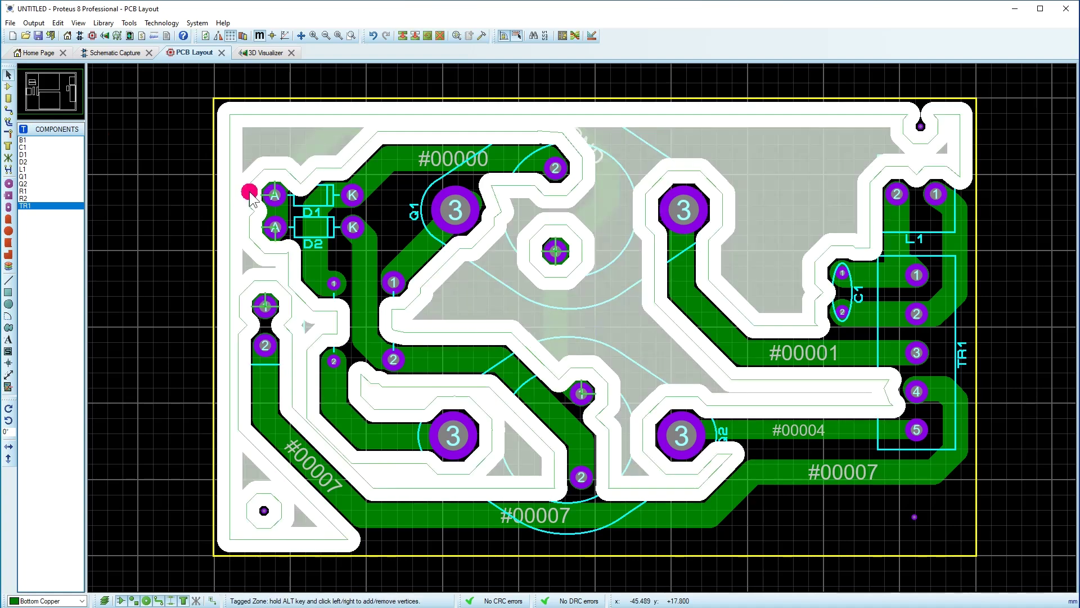
{"action": "left_click", "coordinate": [251, 194]}
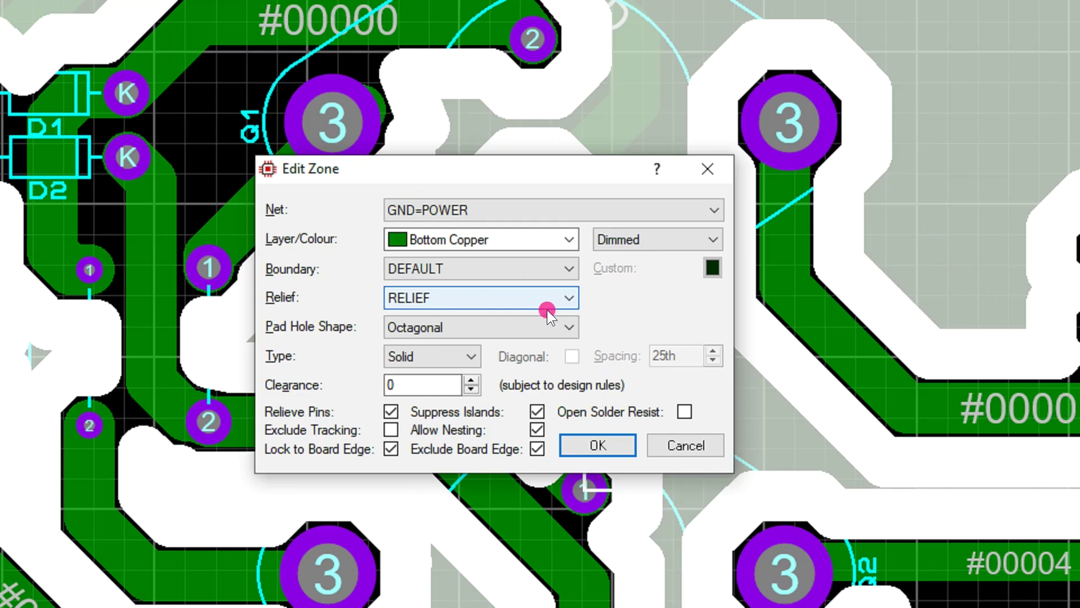
{"action": "left_click", "coordinate": [617, 268]}
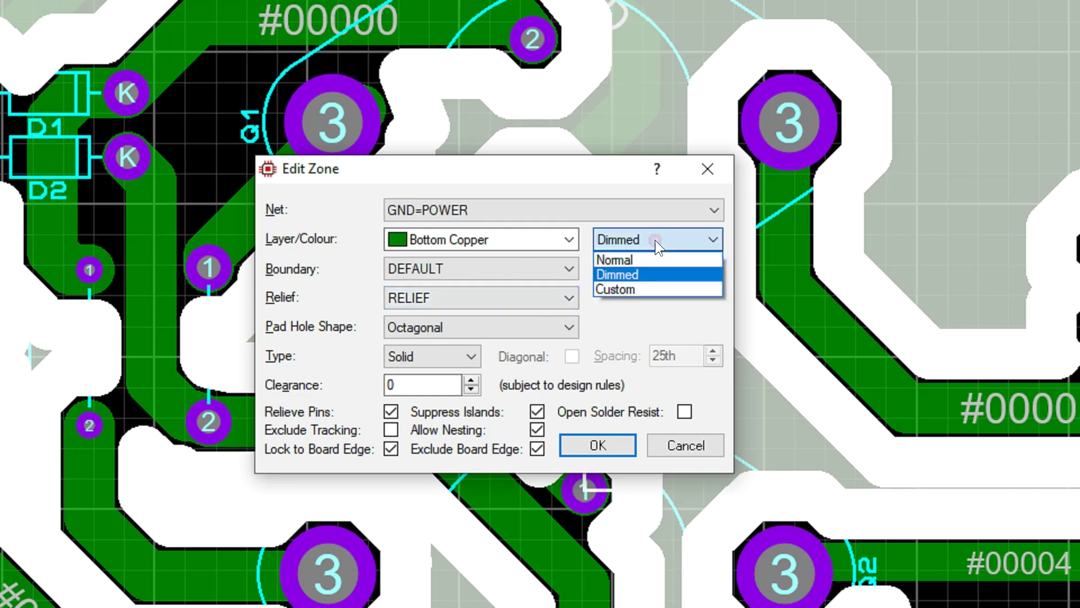
{"action": "left_click", "coordinate": [641, 259]}
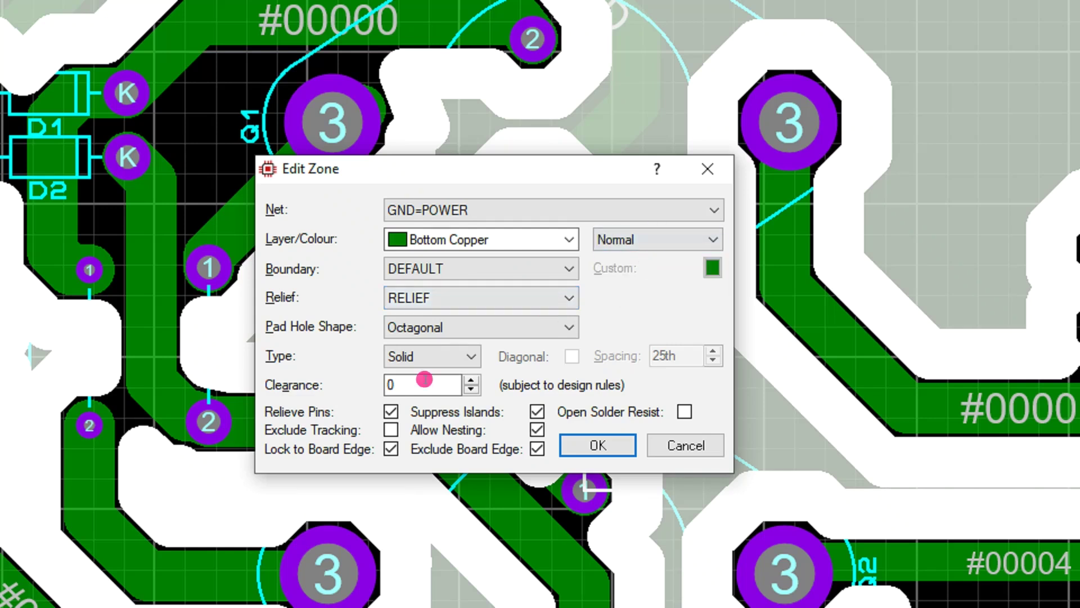
{"action": "left_click", "coordinate": [470, 381]}
{"action": "left_click", "coordinate": [469, 381]}
{"action": "double_click", "coordinate": [399, 384]}
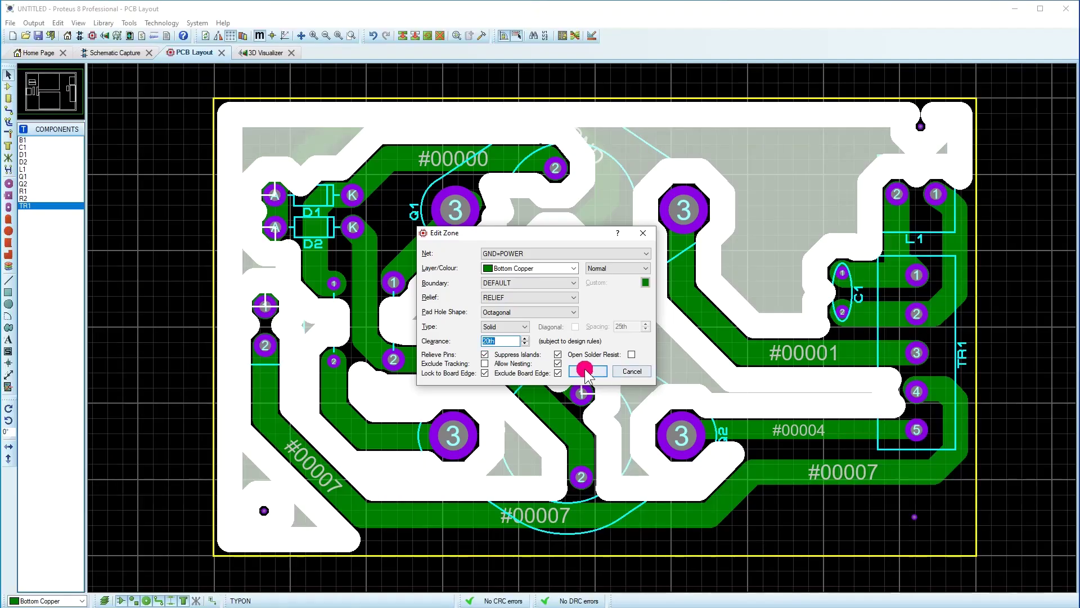
{"action": "left_click", "coordinate": [597, 445]}
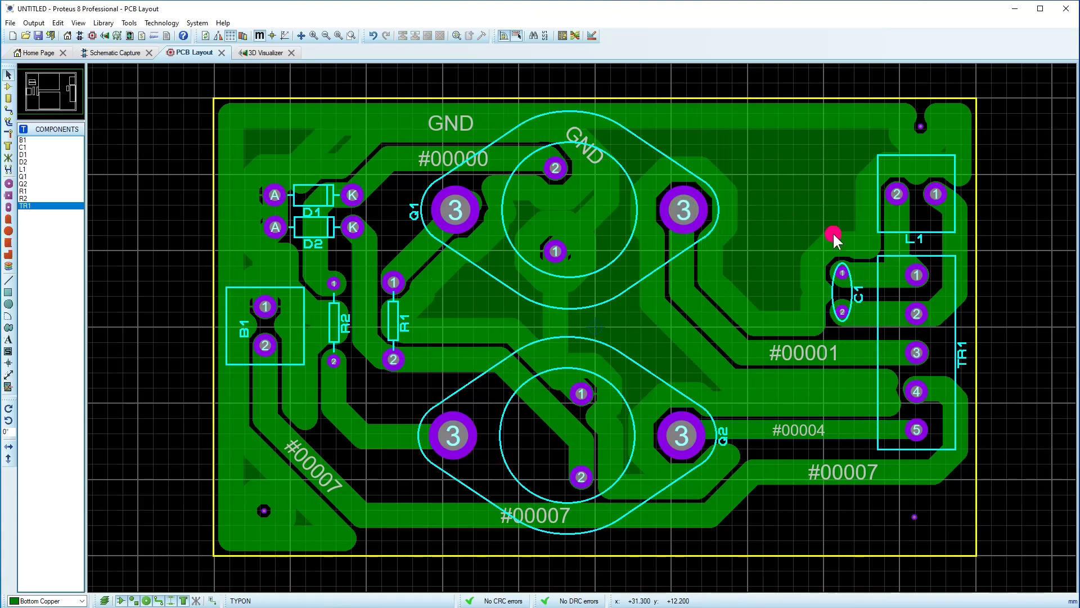
{"action": "left_click", "coordinate": [8, 340]}
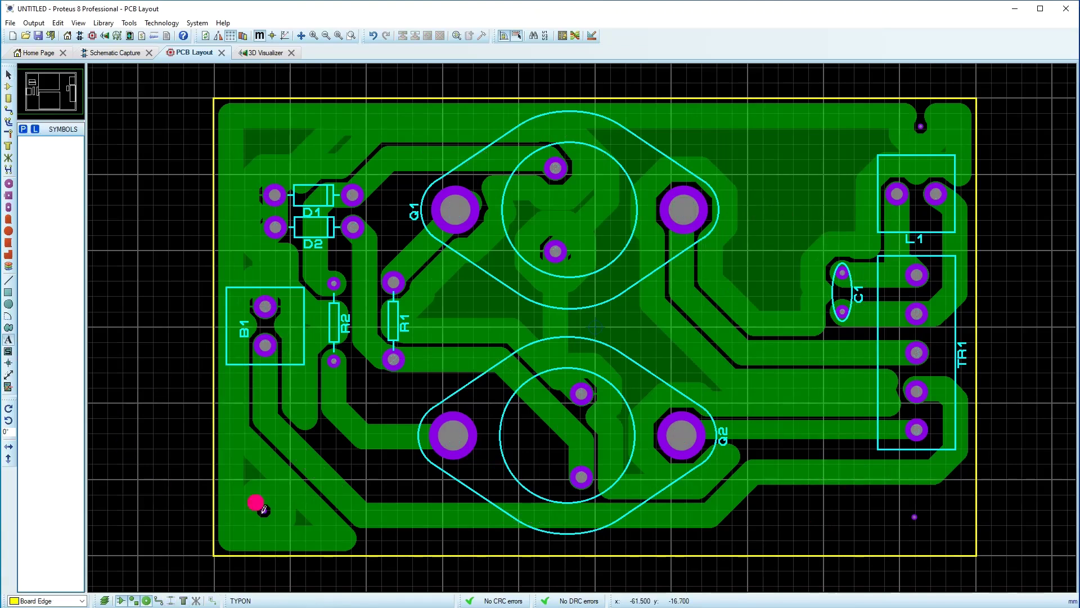
{"action": "left_click", "coordinate": [72, 599]}
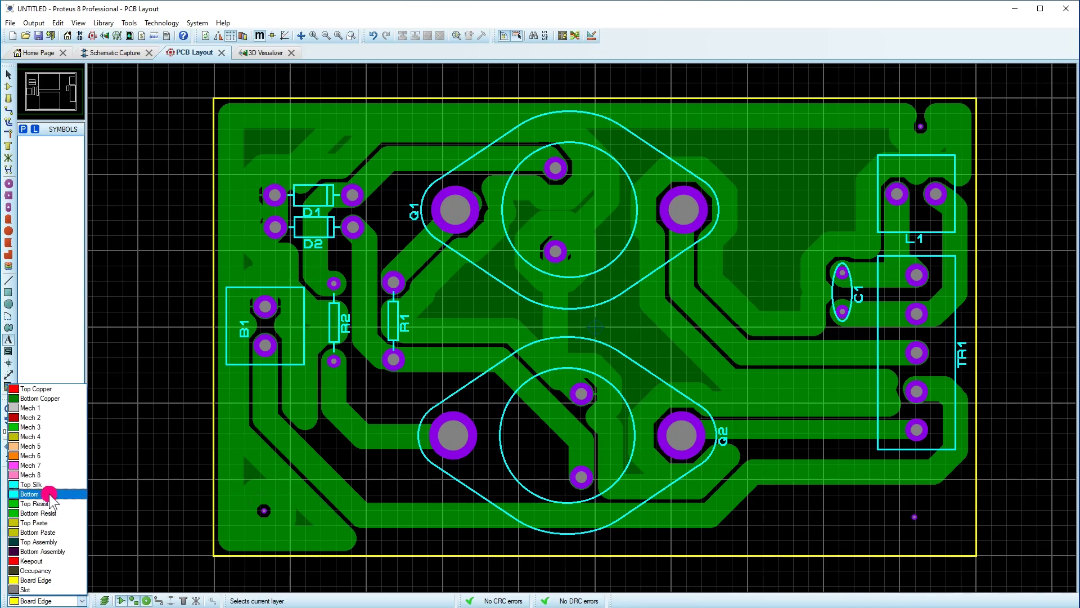
{"action": "left_click", "coordinate": [40, 484]}
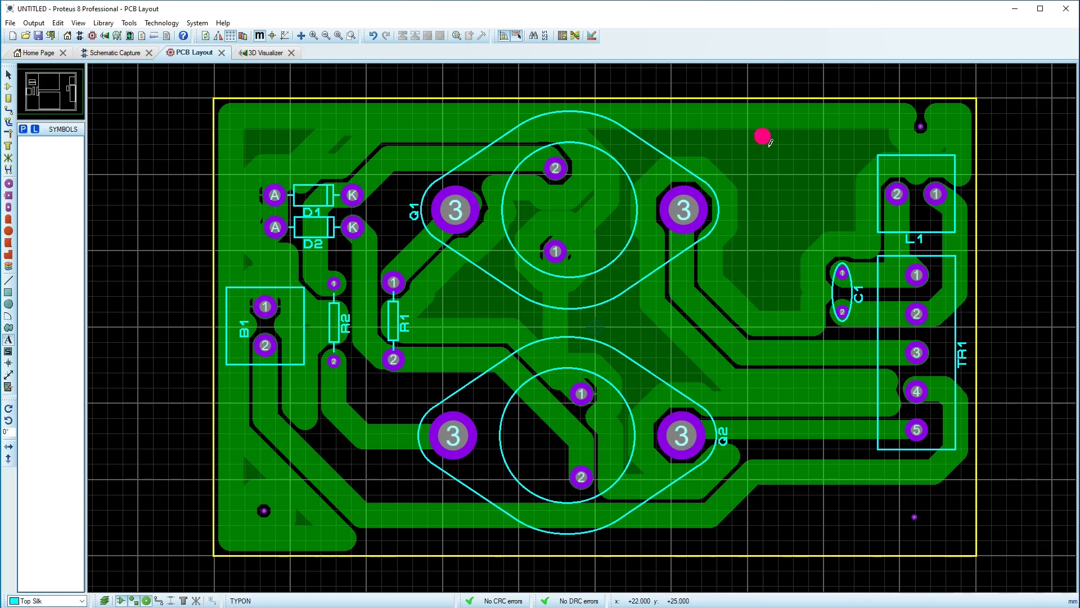
{"action": "left_click", "coordinate": [754, 157]}
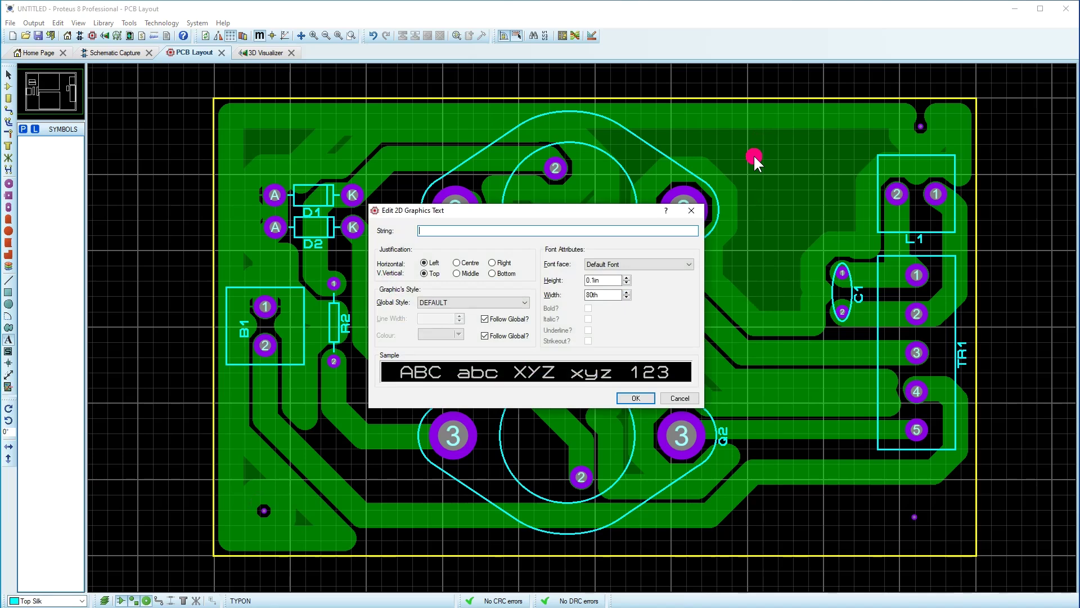
{"action": "type", "text": "@Proteus2D"}
{"action": "left_click", "coordinate": [634, 397]}
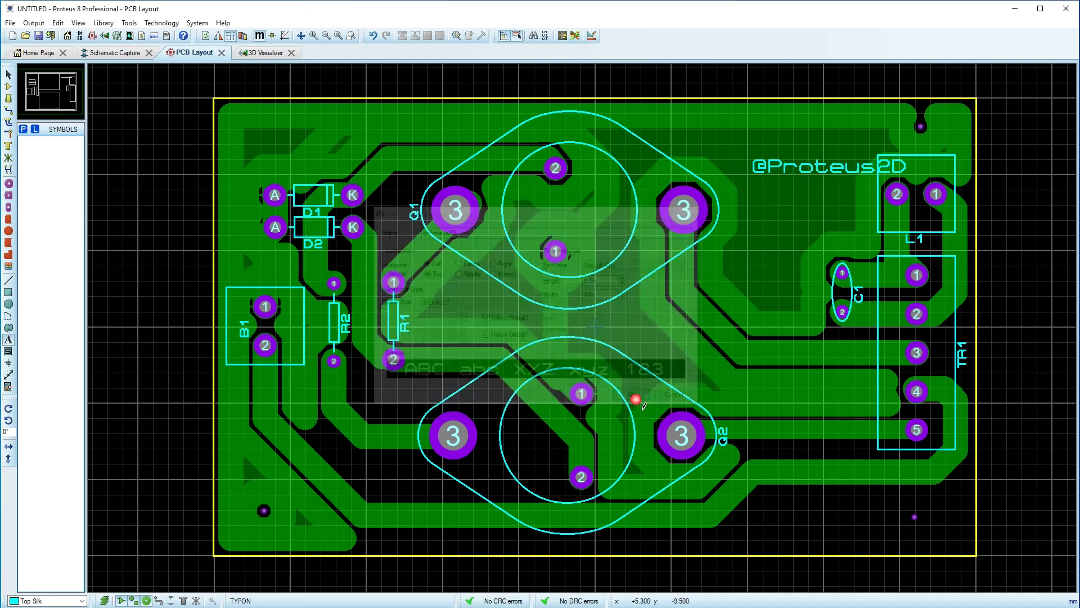
{"action": "left_click", "coordinate": [8, 74]}
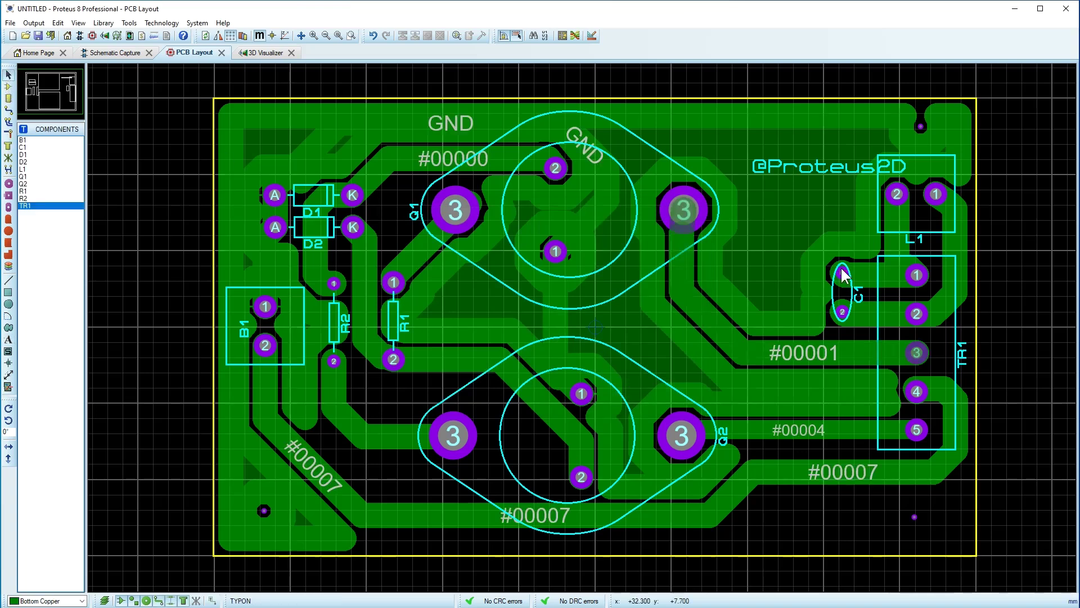
{"action": "left_click", "coordinate": [837, 172]}
{"action": "left_click_drag", "start_coordinate": [840, 174], "coordinate": [798, 151]}
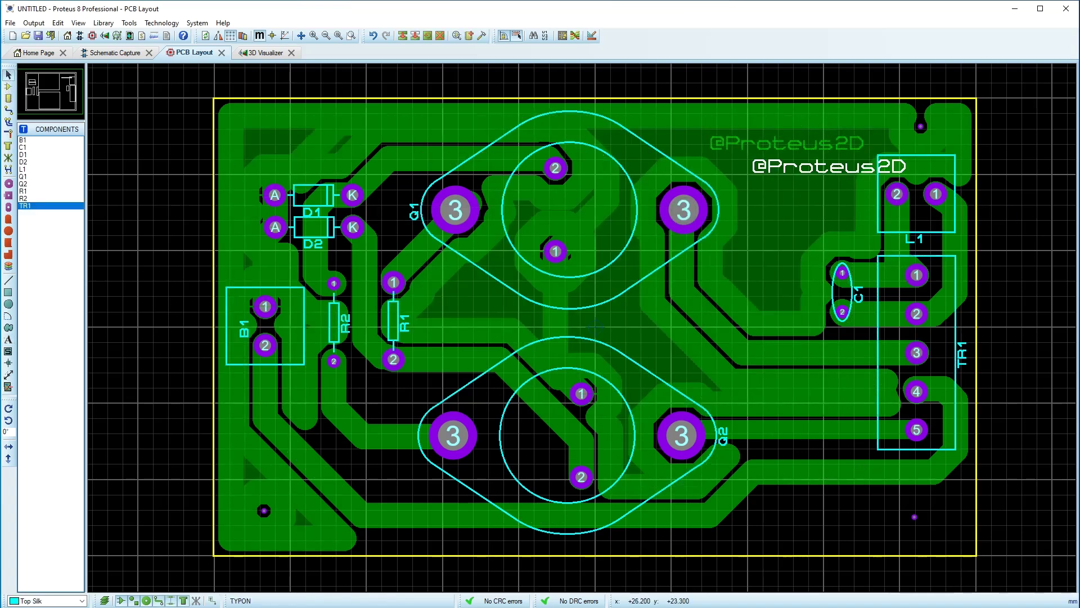
{"action": "left_click", "coordinate": [268, 52]}
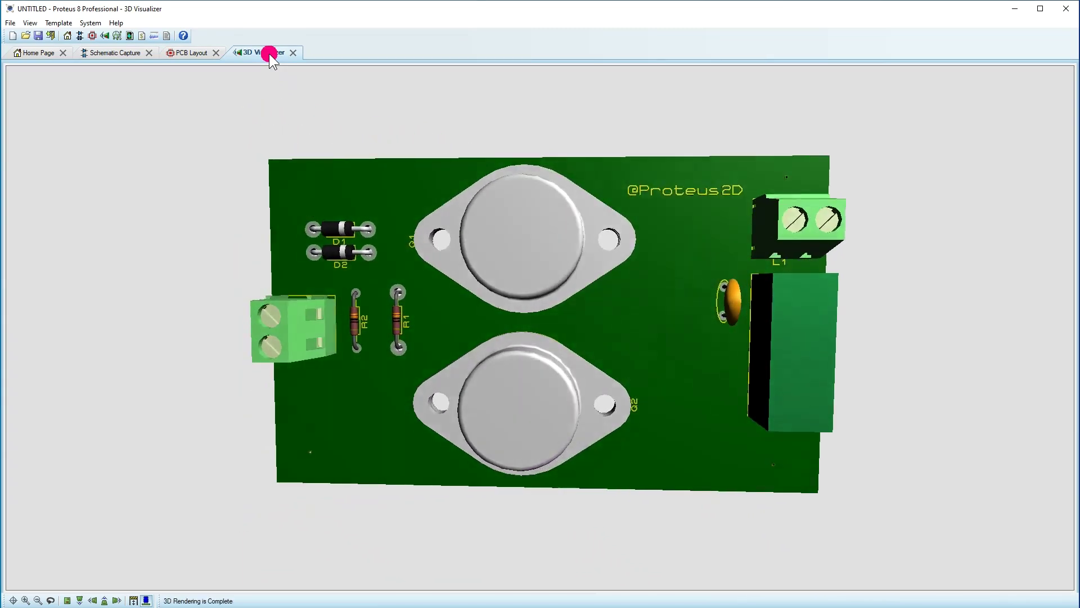
{"action": "left_click", "coordinate": [176, 51]}
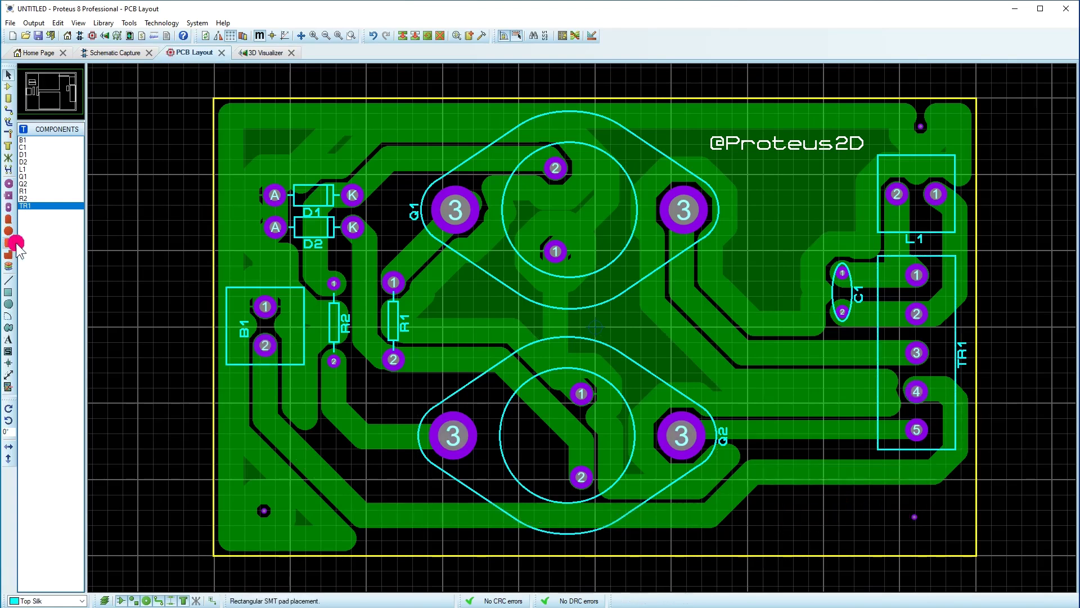
Place the text "ProEric" on Bottom Copper near the board's lower-right area, using the Impact font with 0.2 in height
{"action": "left_click", "coordinate": [45, 600]}
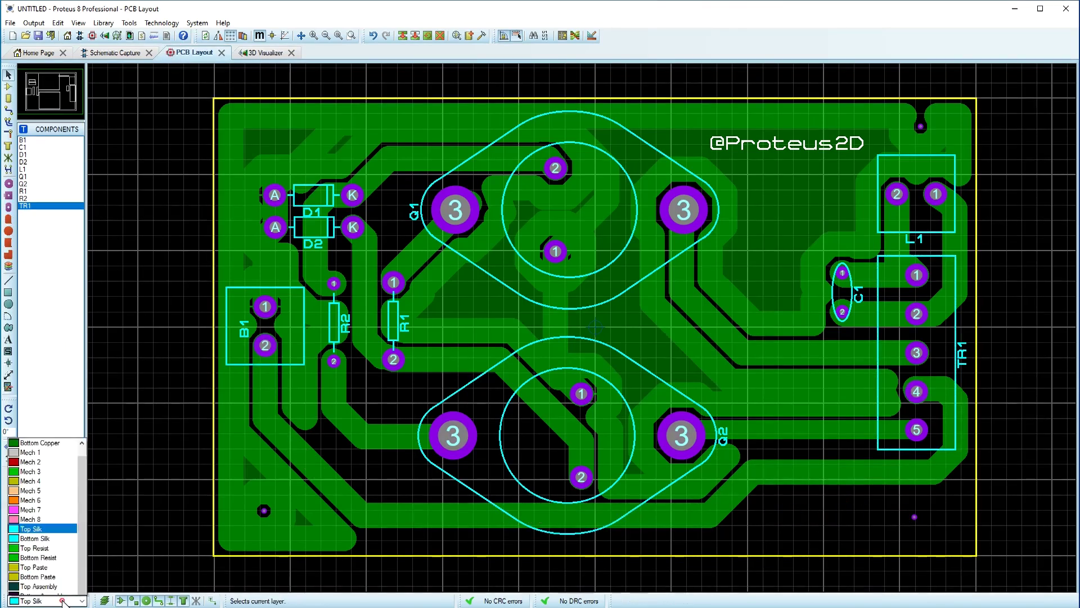
{"action": "left_click", "coordinate": [34, 393]}
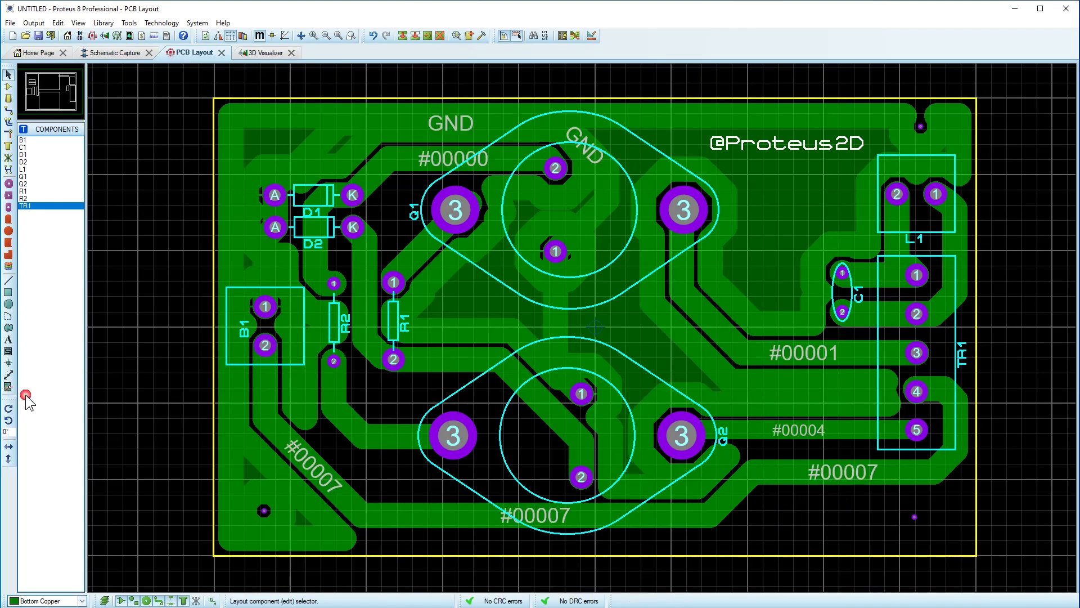
{"action": "left_click", "coordinate": [791, 519]}
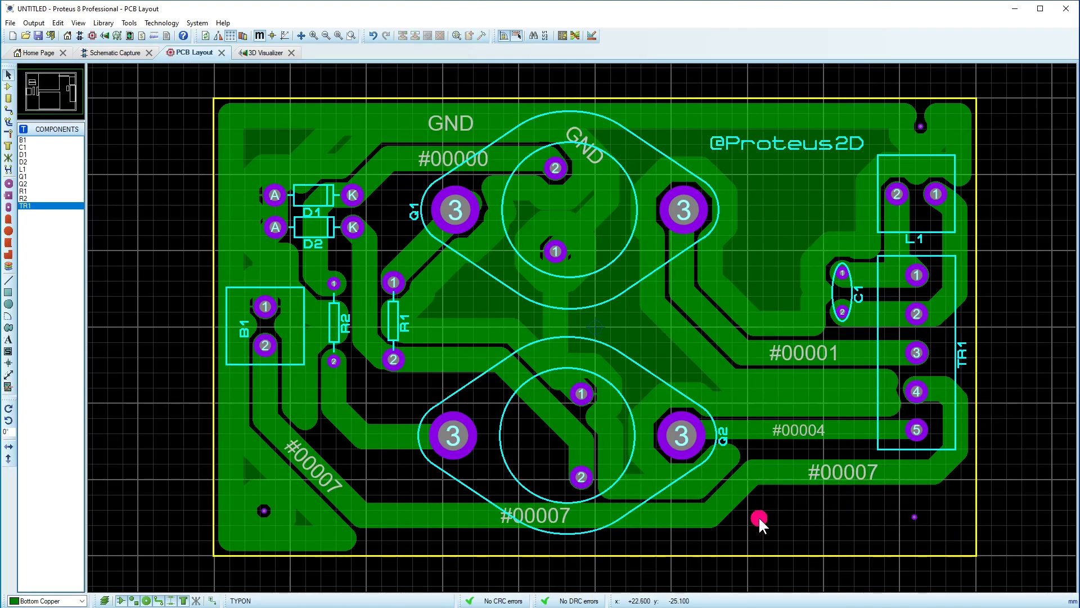
{"action": "left_click", "coordinate": [9, 340]}
{"action": "left_click", "coordinate": [45, 600]}
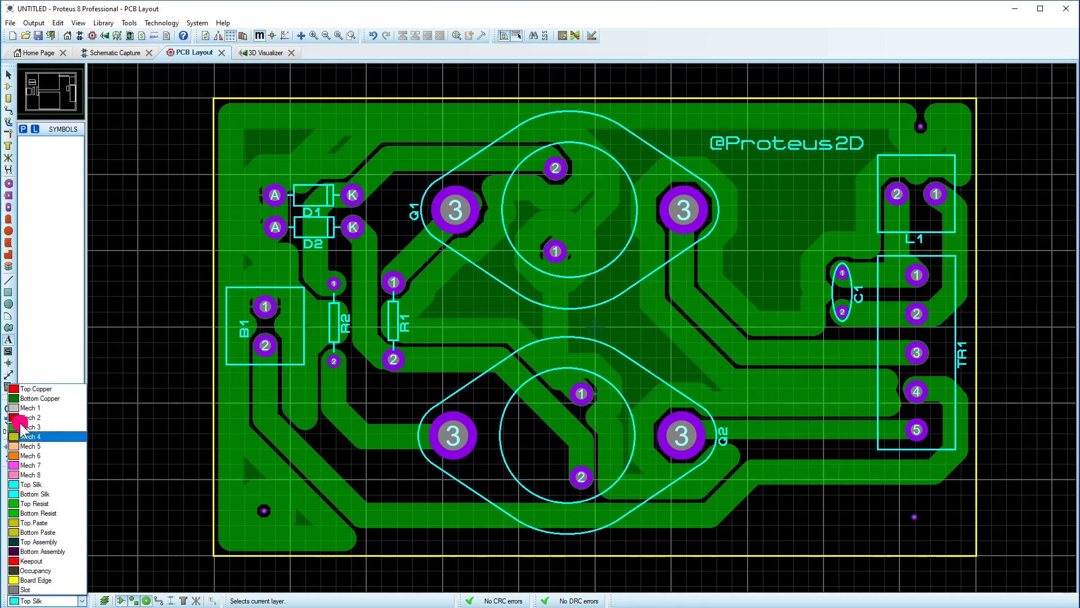
{"action": "left_click", "coordinate": [34, 397]}
{"action": "left_click", "coordinate": [795, 510]}
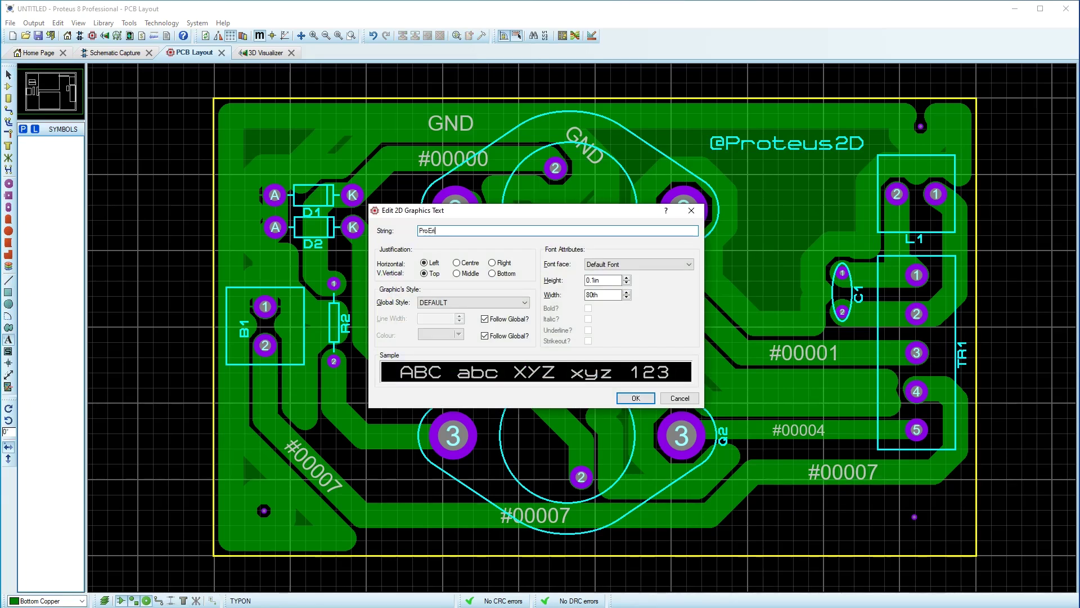
{"action": "left_click", "coordinate": [630, 264]}
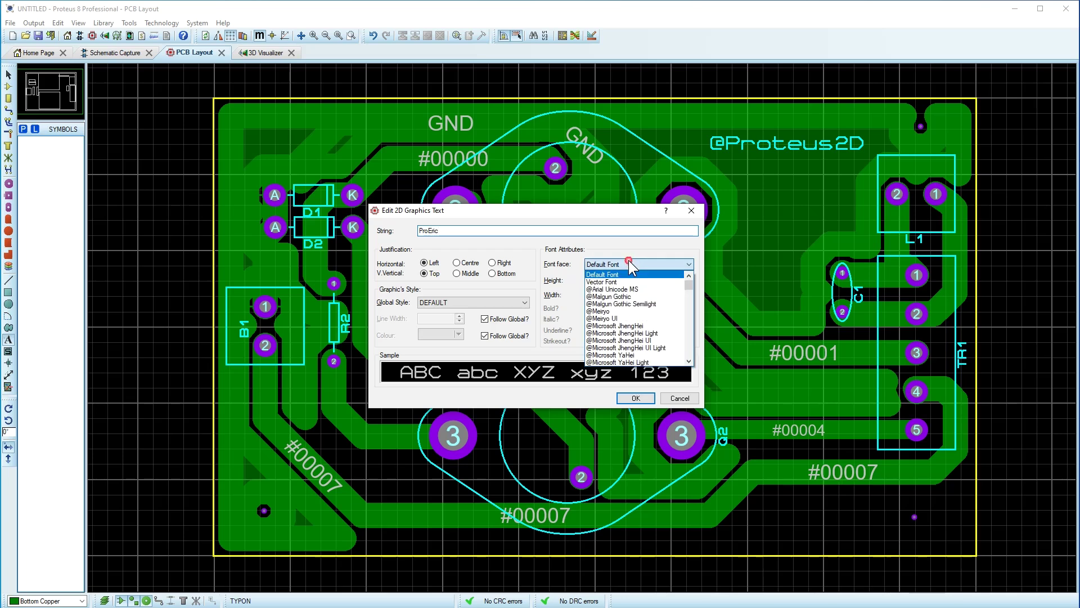
{"action": "scroll", "coordinate": [647, 338], "scroll_direction": "down", "scroll_amount": 5}
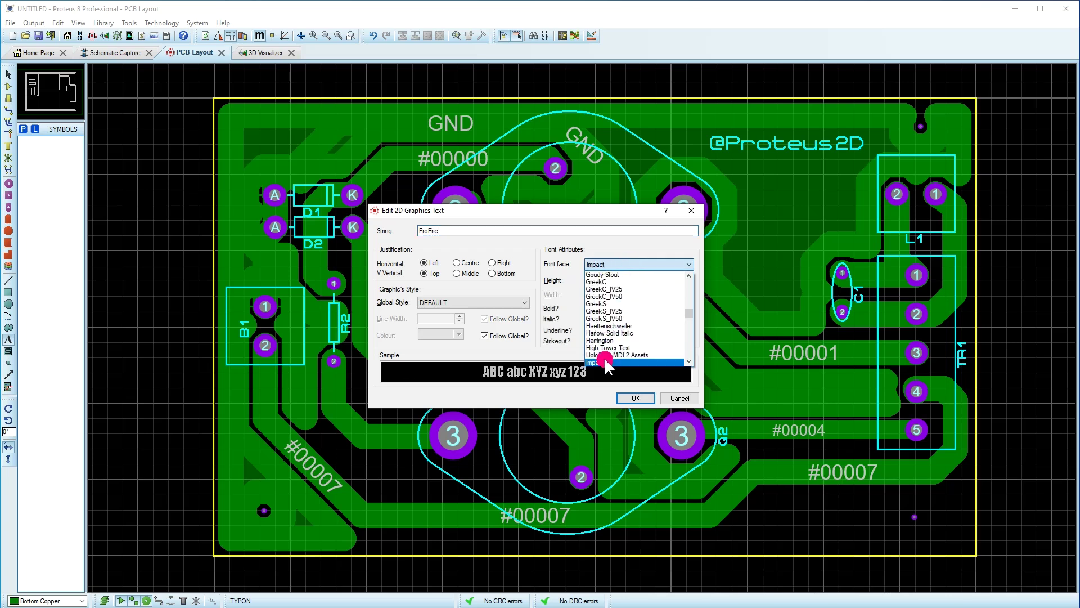
{"action": "left_click", "coordinate": [664, 354]}
{"action": "left_click", "coordinate": [627, 277]}
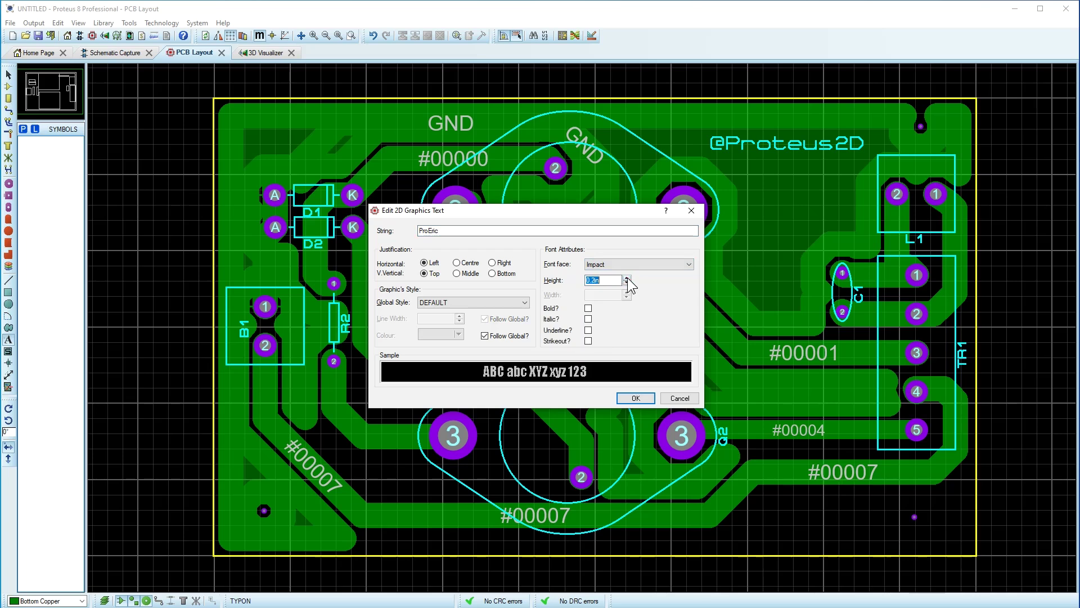
{"action": "left_click", "coordinate": [641, 397]}
{"action": "left_click", "coordinate": [176, 103]}
Move the ProEric text off the #00007 track to beside the lower-right corner pad and set its height to 0.3 in
{"action": "left_click", "coordinate": [8, 74]}
{"action": "left_click", "coordinate": [741, 504]}
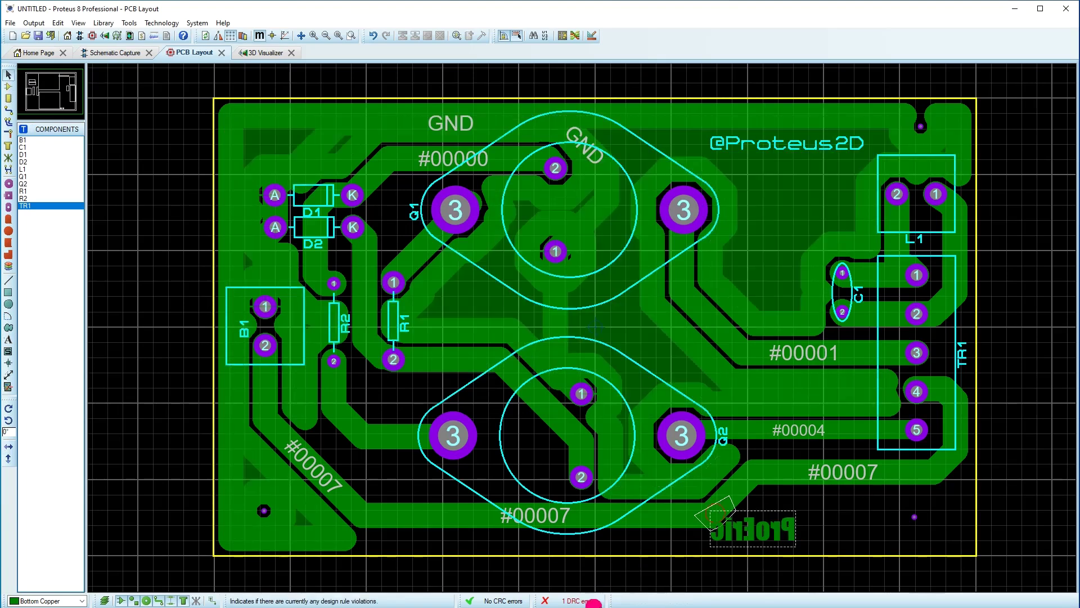
{"action": "left_click_drag", "start_coordinate": [763, 531], "coordinate": [863, 521]}
{"action": "double_click", "coordinate": [863, 521]}
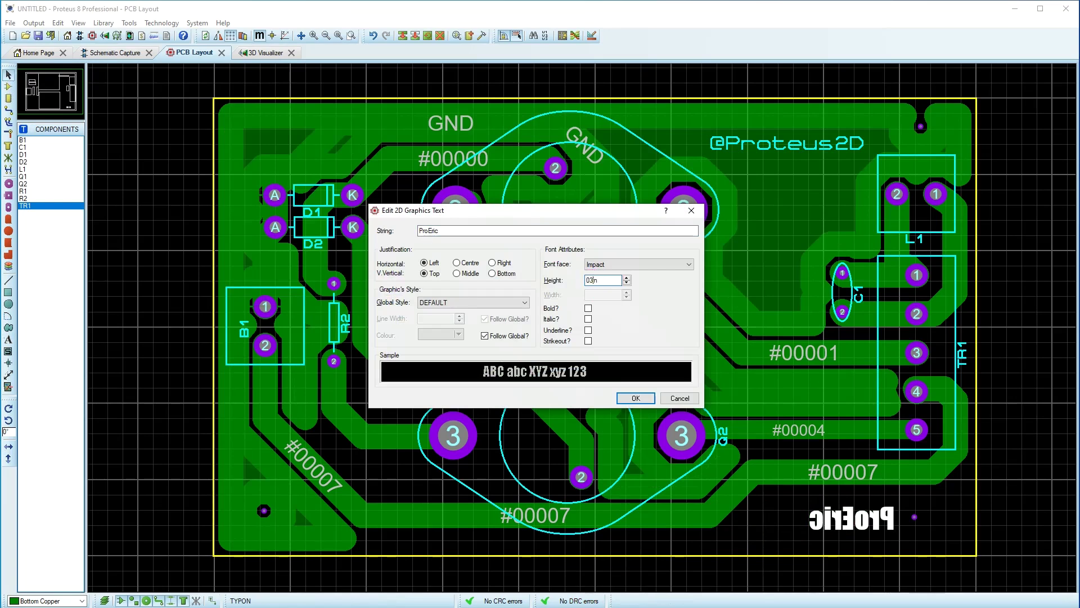
{"action": "left_click", "coordinate": [635, 397]}
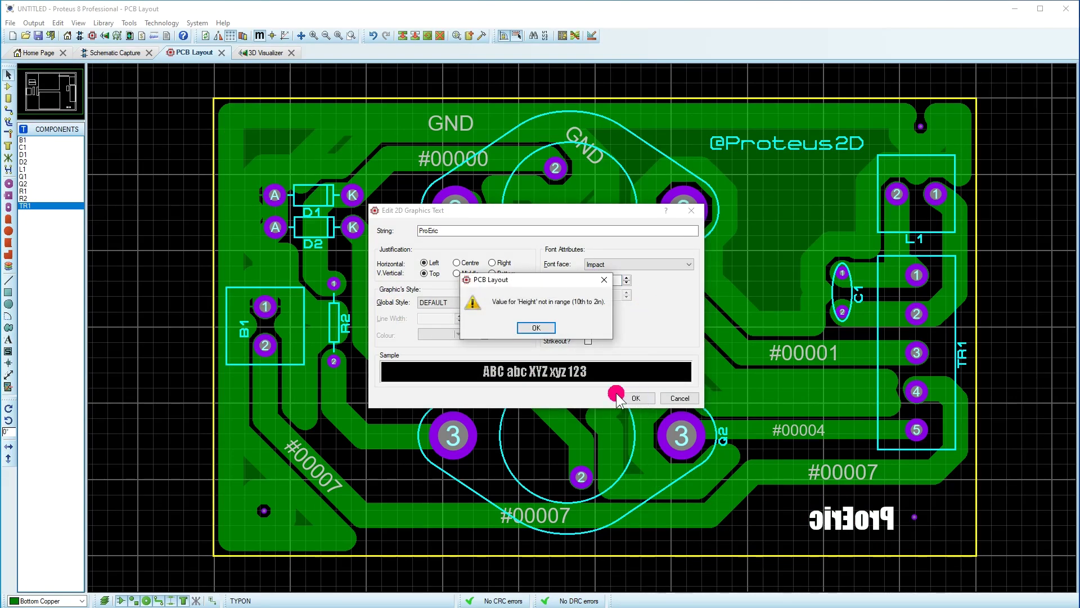
{"action": "left_click", "coordinate": [540, 328]}
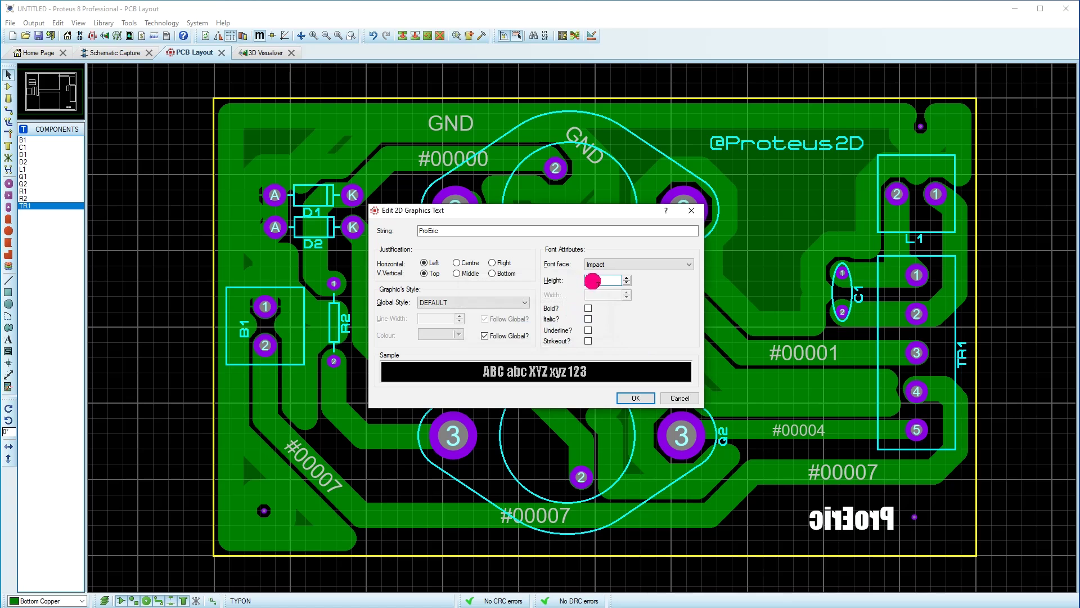
{"action": "left_click", "coordinate": [621, 397]}
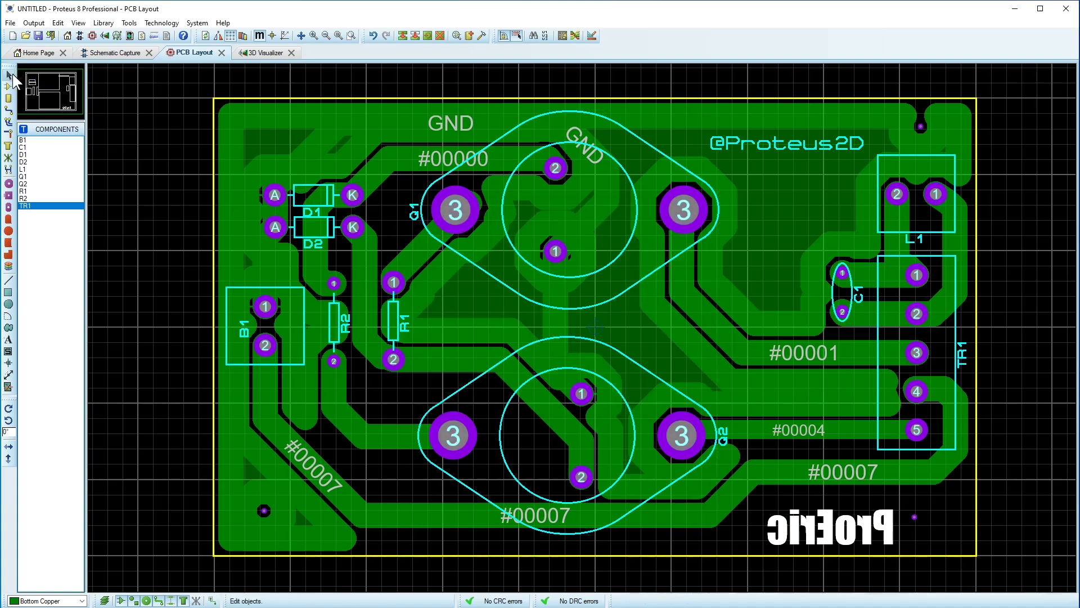
Delete the C-30-15 pad in the board's lower-right corner and move the ProEric text into its place
{"action": "left_click_drag", "start_coordinate": [867, 537], "coordinate": [900, 522]}
{"action": "key", "text": "ctrl+z"}
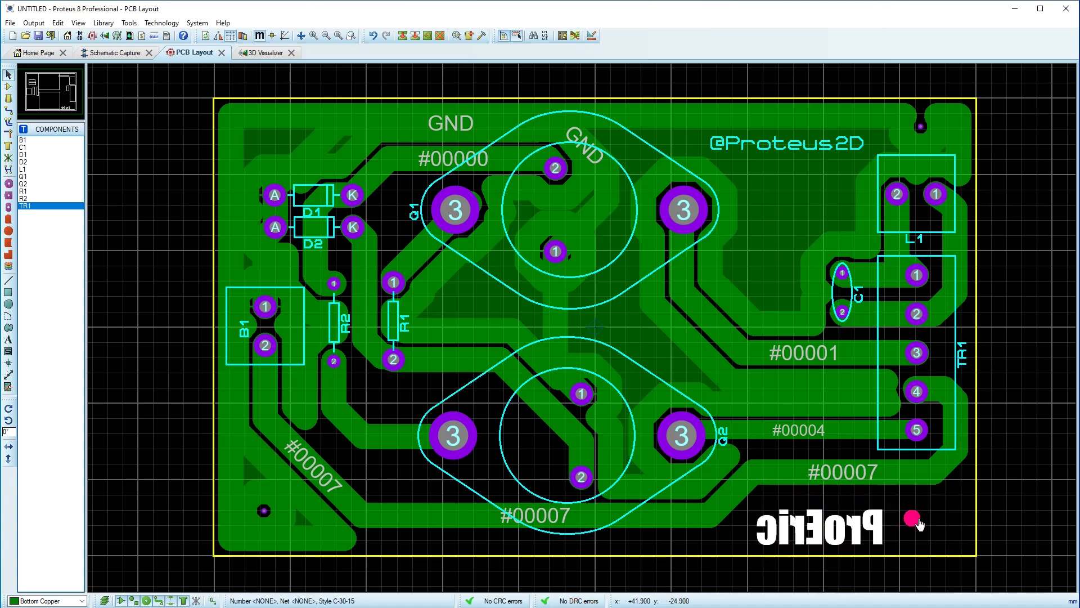
{"action": "right_click", "coordinate": [915, 518]}
{"action": "left_click", "coordinate": [849, 522]}
{"action": "left_click_drag", "start_coordinate": [849, 523], "coordinate": [918, 516]}
Set the ProEric text height to 0.4 in and reposition it inside the lower-right board edge below track #00007
{"action": "double_click", "coordinate": [896, 512]}
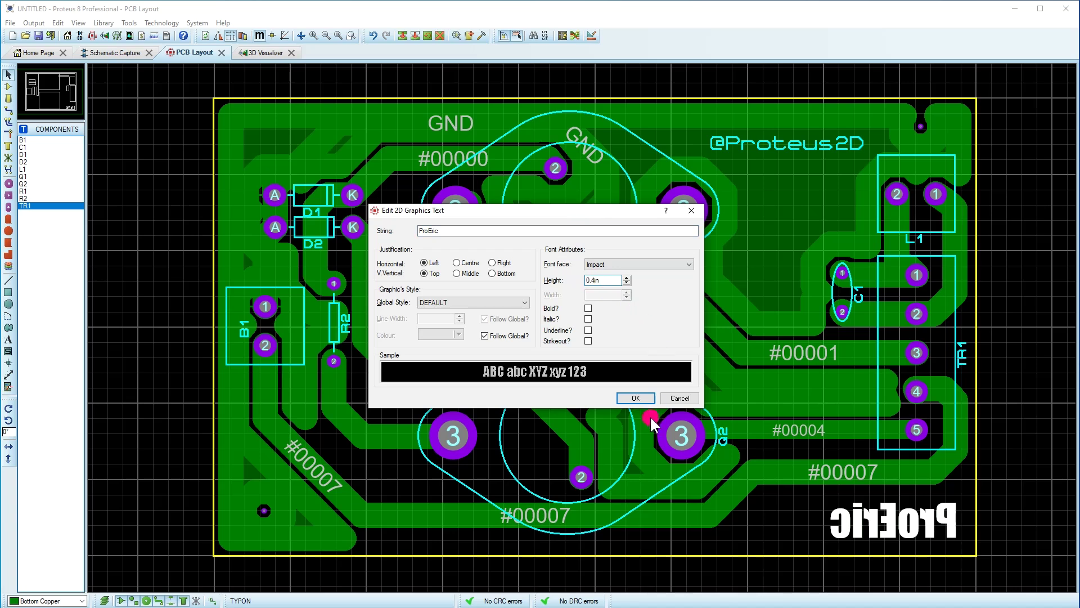
{"action": "left_click", "coordinate": [637, 398]}
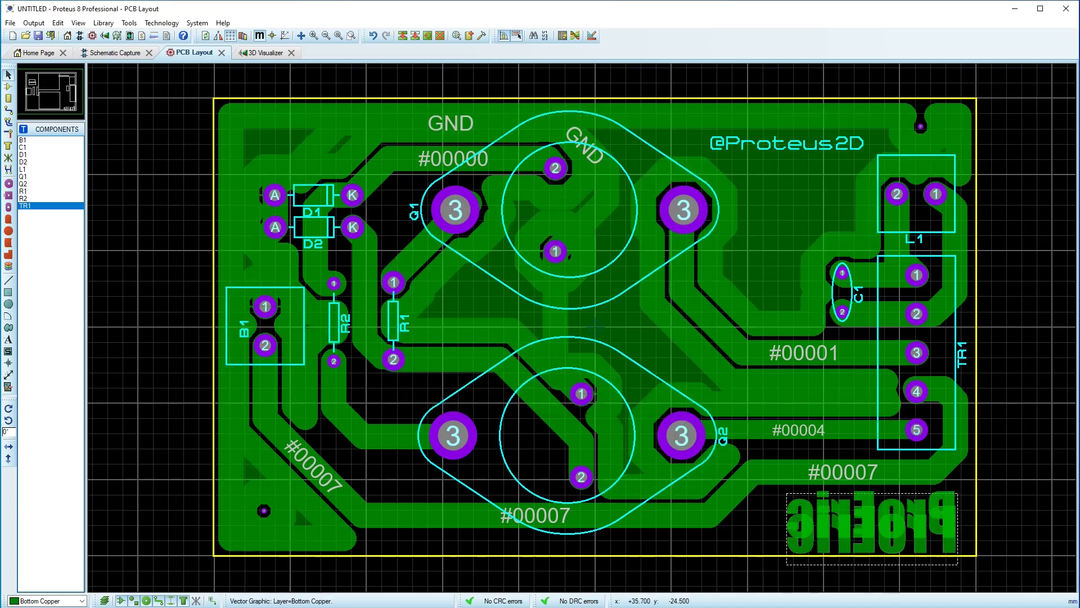
{"action": "left_click_drag", "start_coordinate": [798, 532], "coordinate": [794, 522]}
{"action": "left_click_drag", "start_coordinate": [886, 517], "coordinate": [848, 516]}
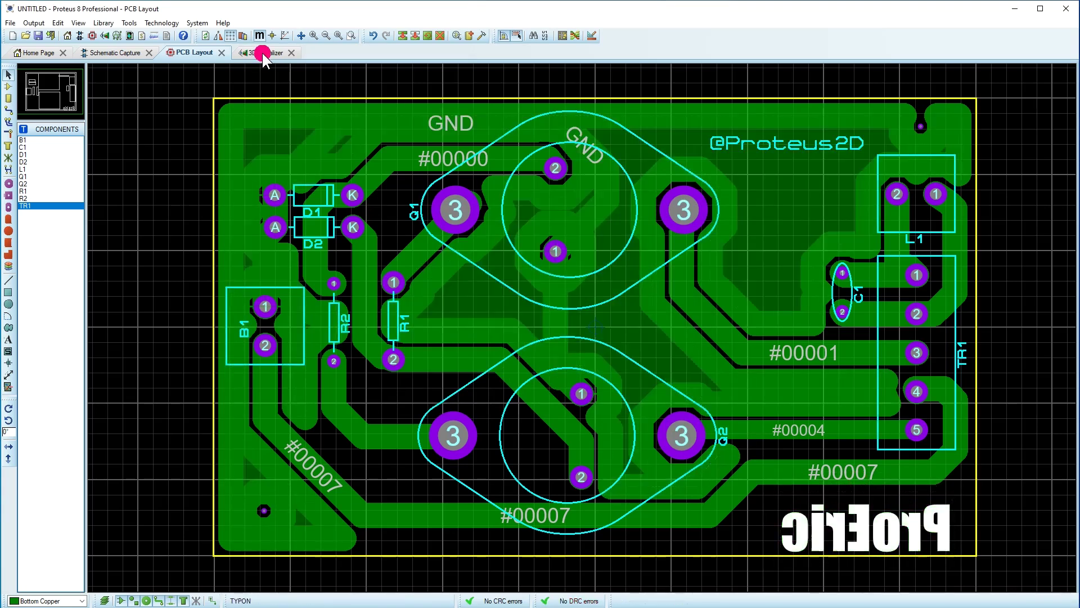
Examine the copper side with the ProEric text and the populated component side of the board in the 3D Visualizer
{"action": "left_click", "coordinate": [262, 53]}
{"action": "left_click_drag", "start_coordinate": [597, 236], "coordinate": [694, 390]}
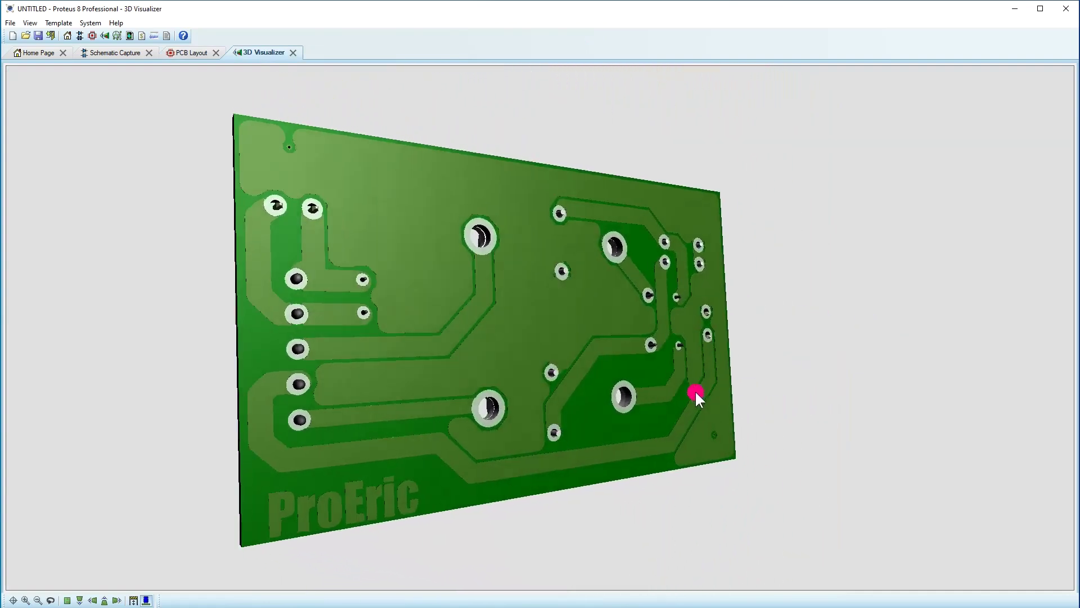
{"action": "left_click", "coordinate": [694, 390]}
{"action": "left_click_drag", "start_coordinate": [539, 328], "coordinate": [190, 56]}
{"action": "left_click", "coordinate": [189, 52]}
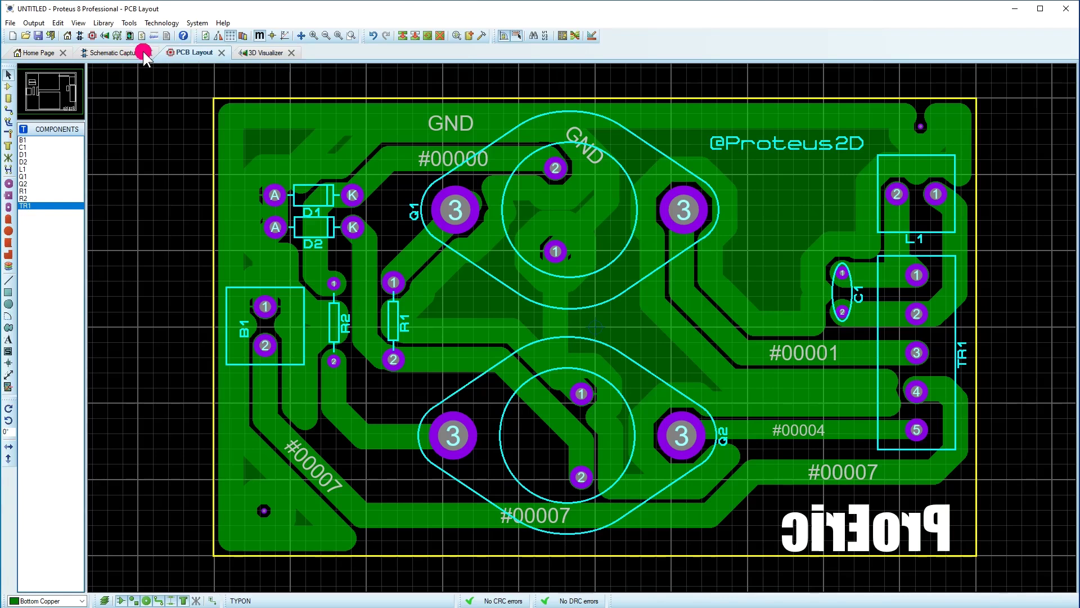
{"action": "left_click", "coordinate": [148, 169]}
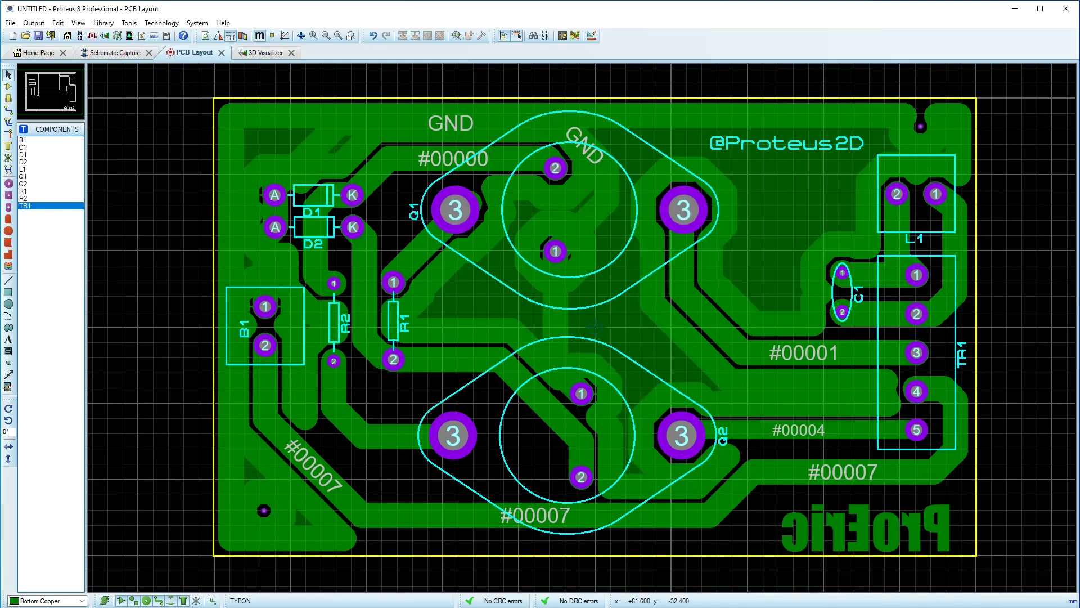
{"action": "left_click", "coordinate": [259, 53]}
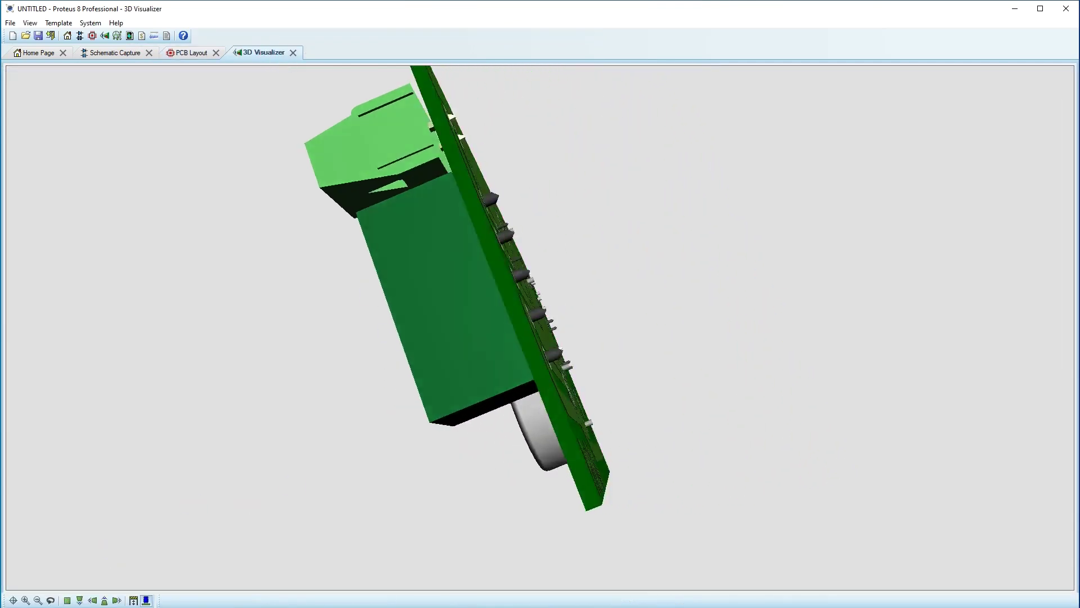
{"action": "left_click", "coordinate": [67, 599]}
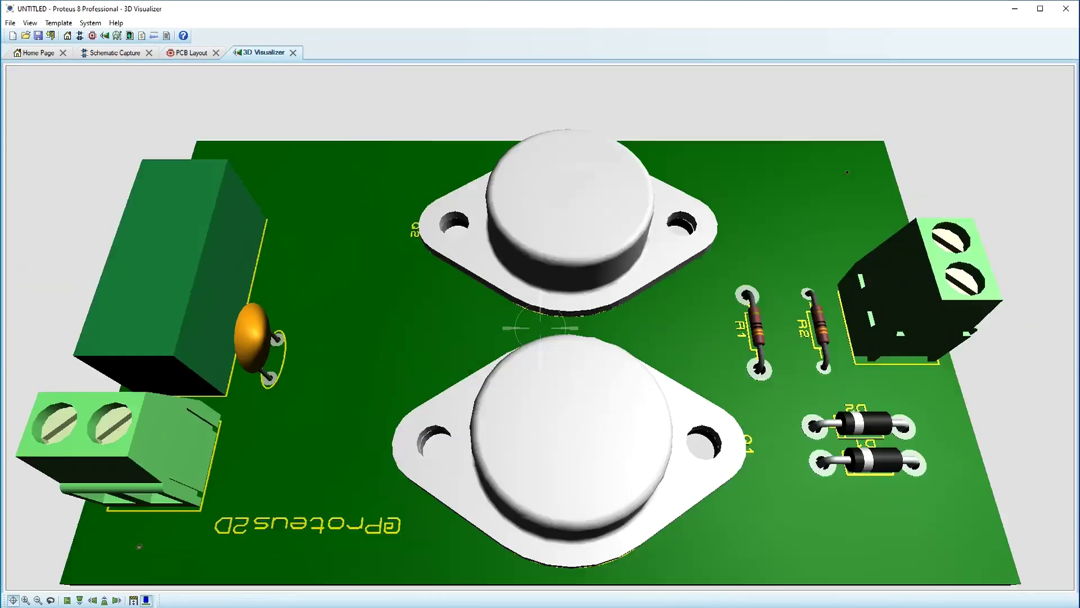